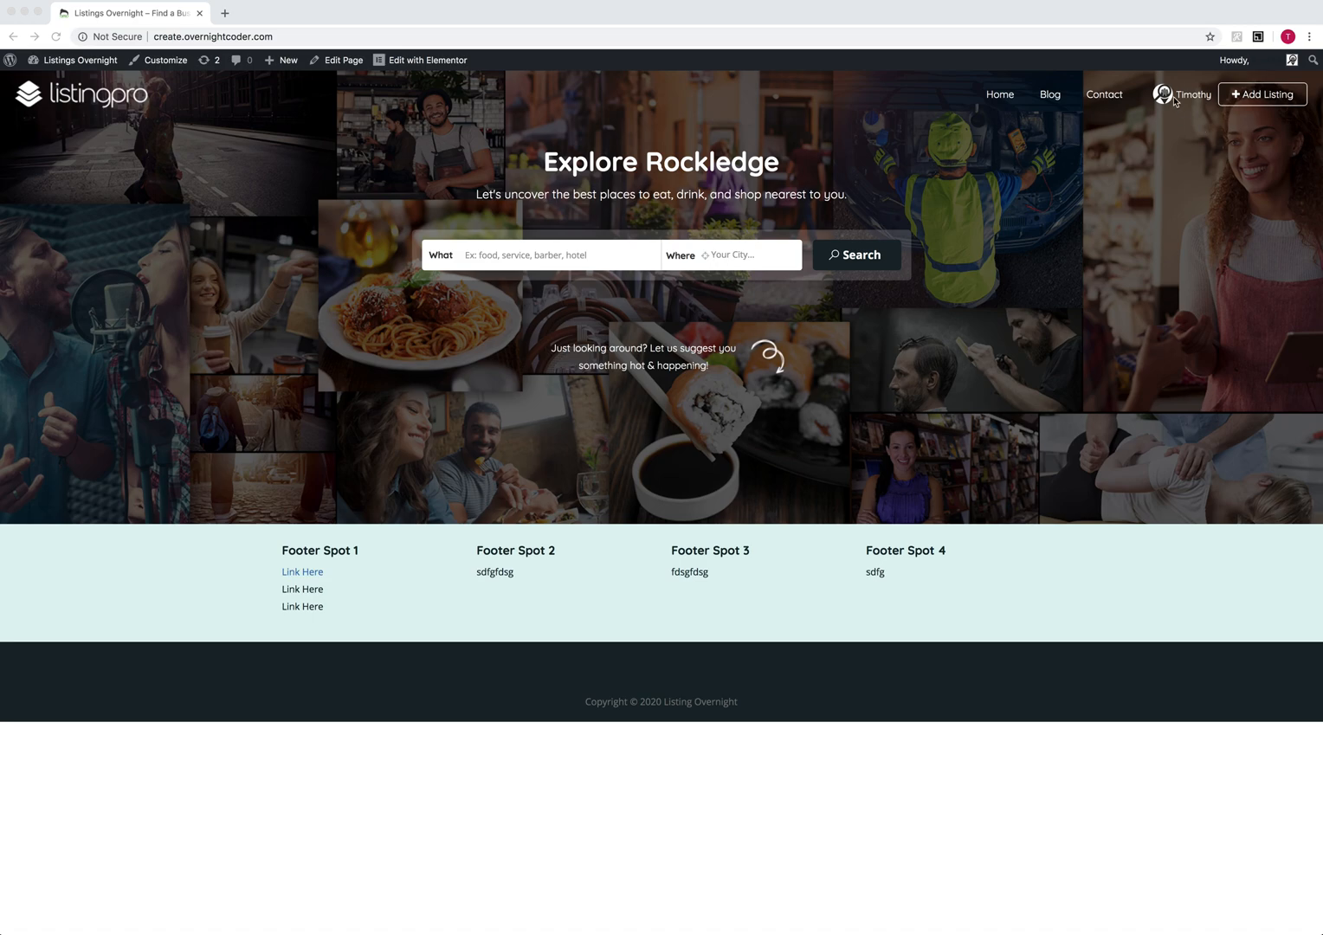
Run an empty search from the homepage and look through the full list of listings.
left_click(335, 262)
mouse_move(97, 64)
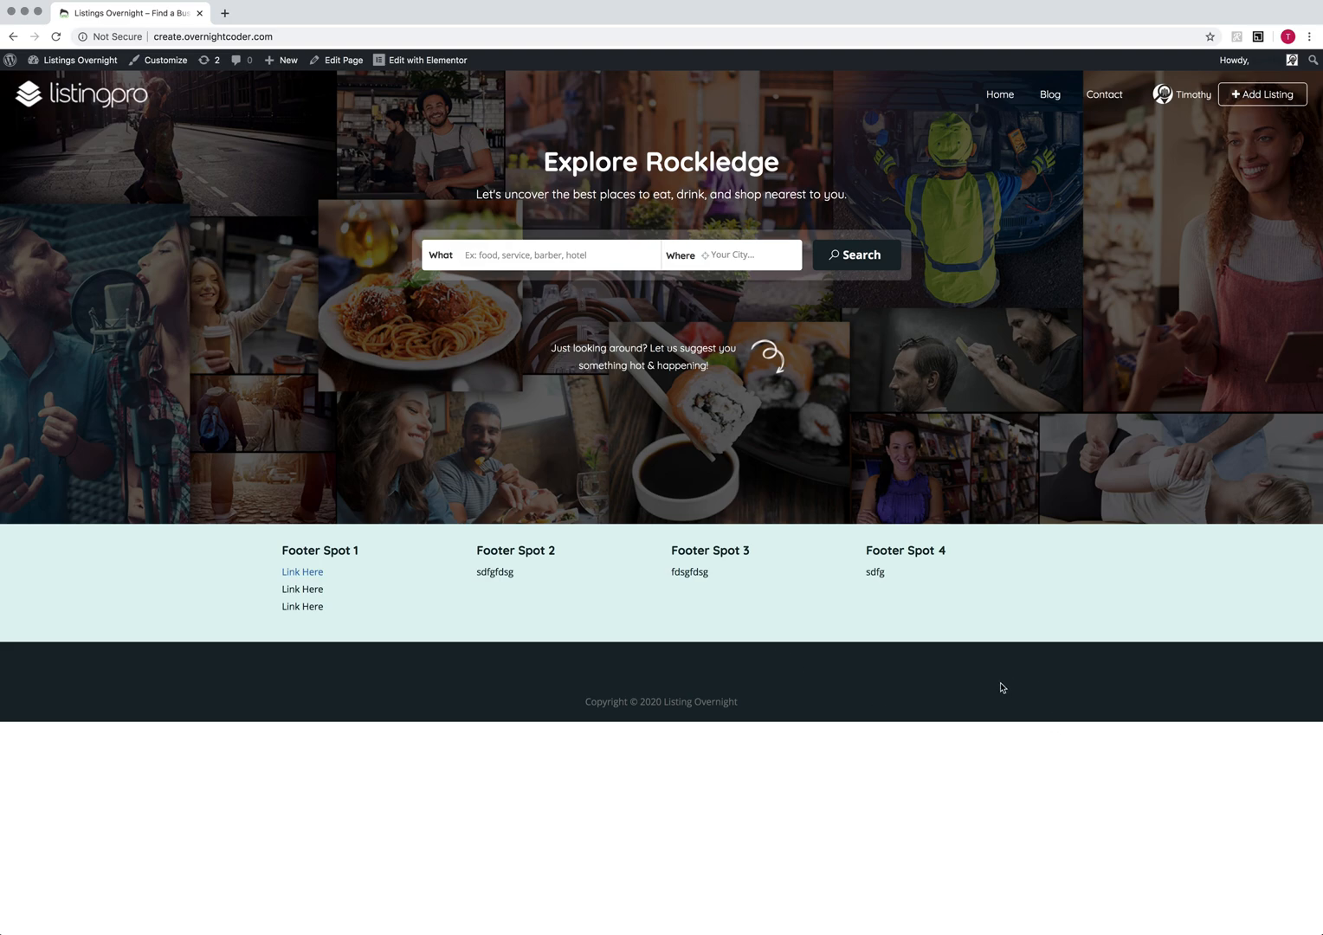
left_click(859, 265)
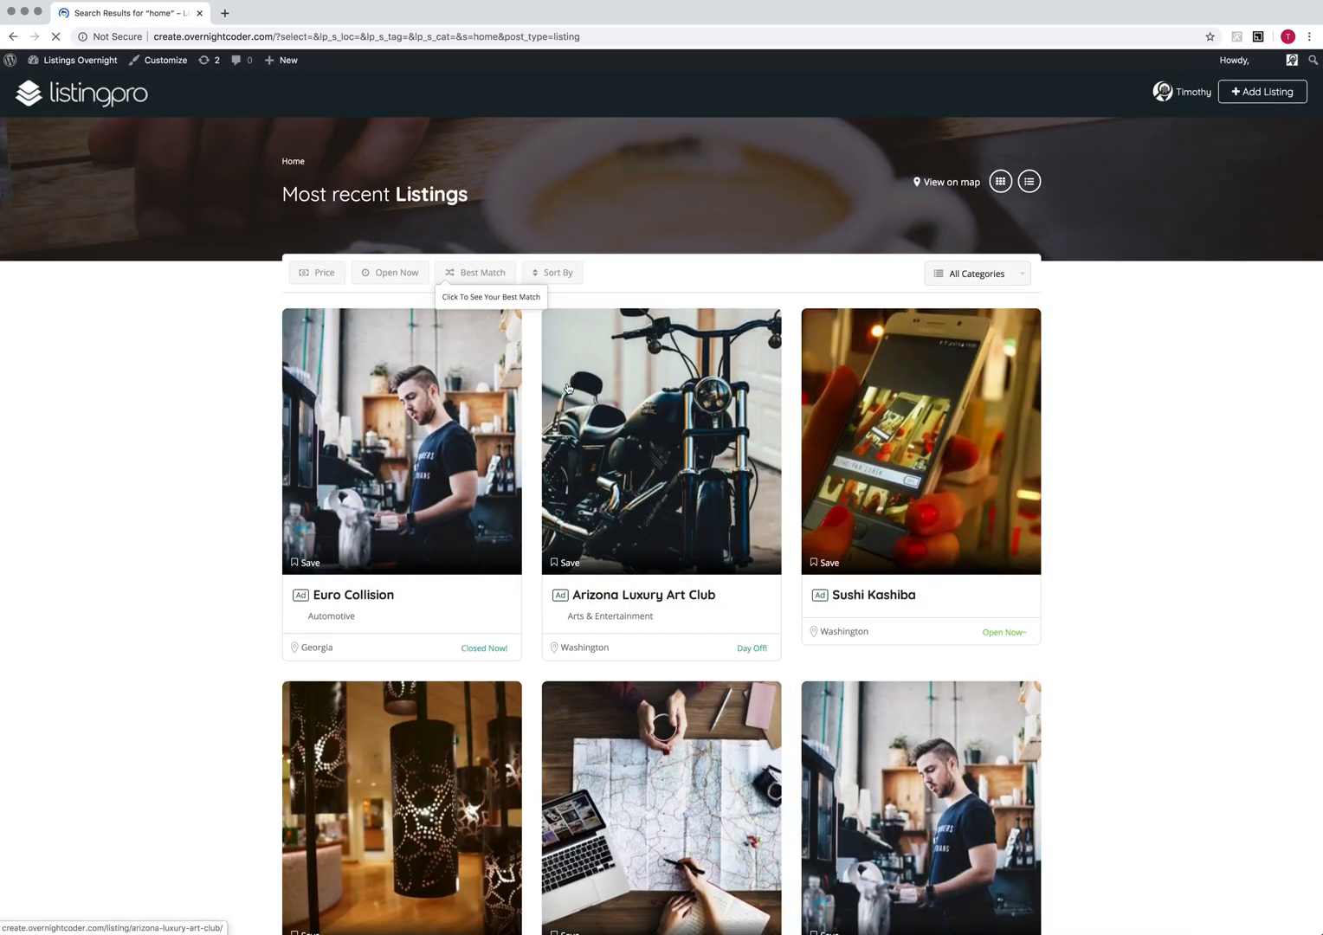
scroll(816, 405, "down", 10)
scroll(816, 405, "down", 3)
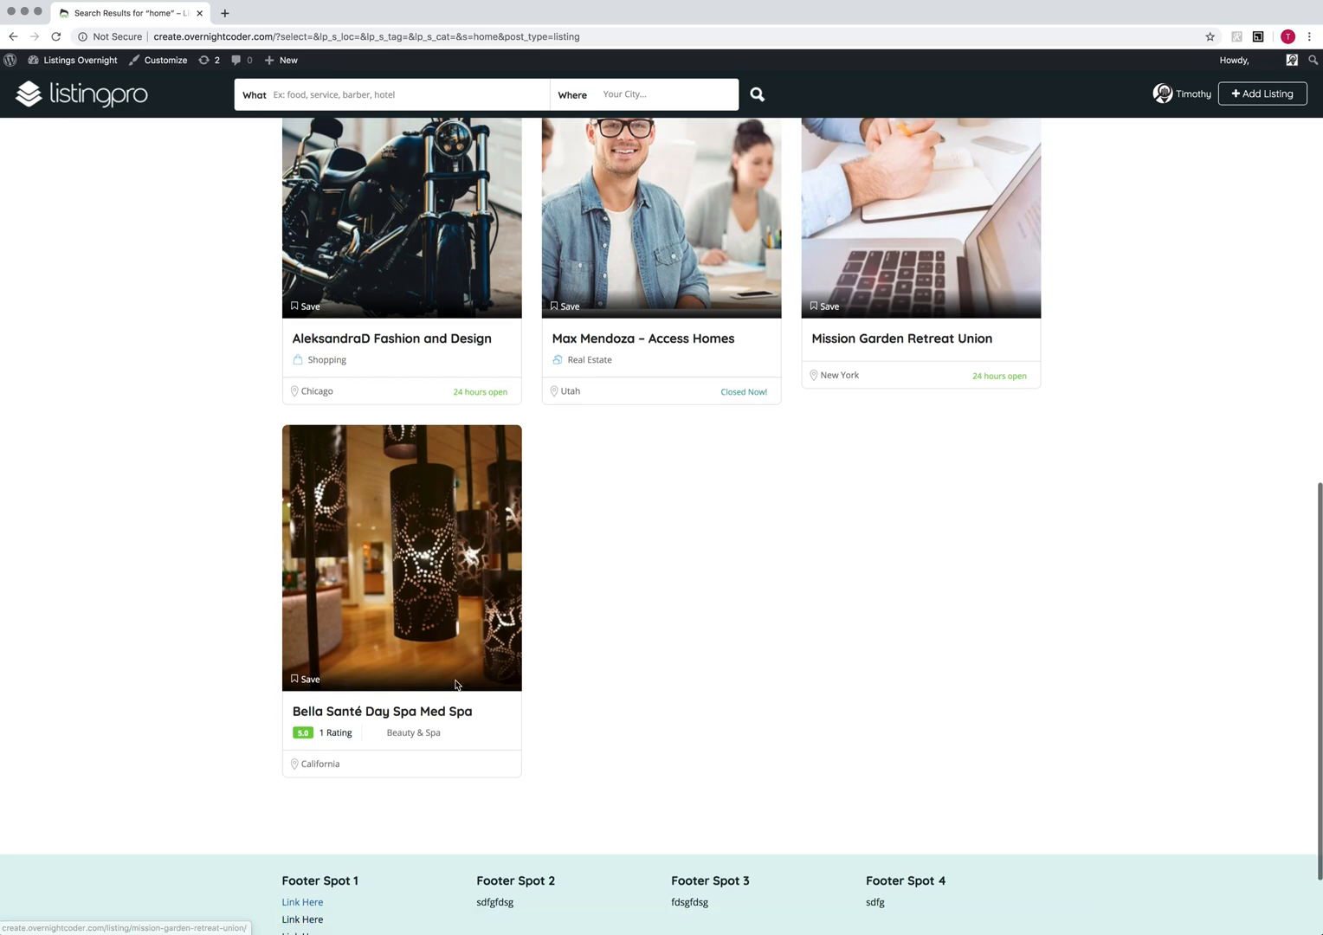
Review the Bella Santé Day Spa Med Spa listing page, including its reviews, and return to the site's homepage.
left_click(395, 715)
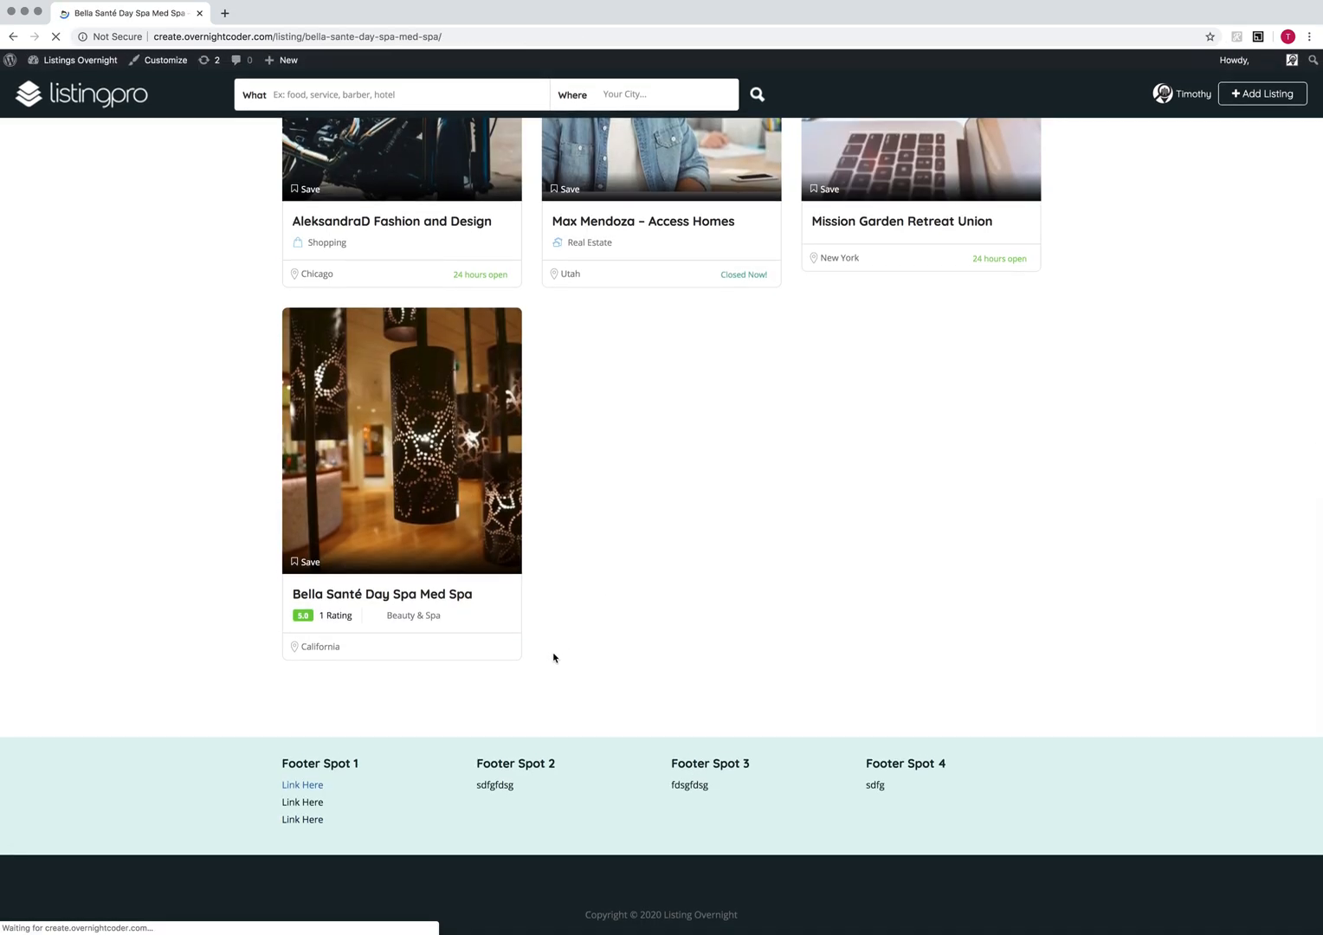
scroll(558, 645, "down", 5)
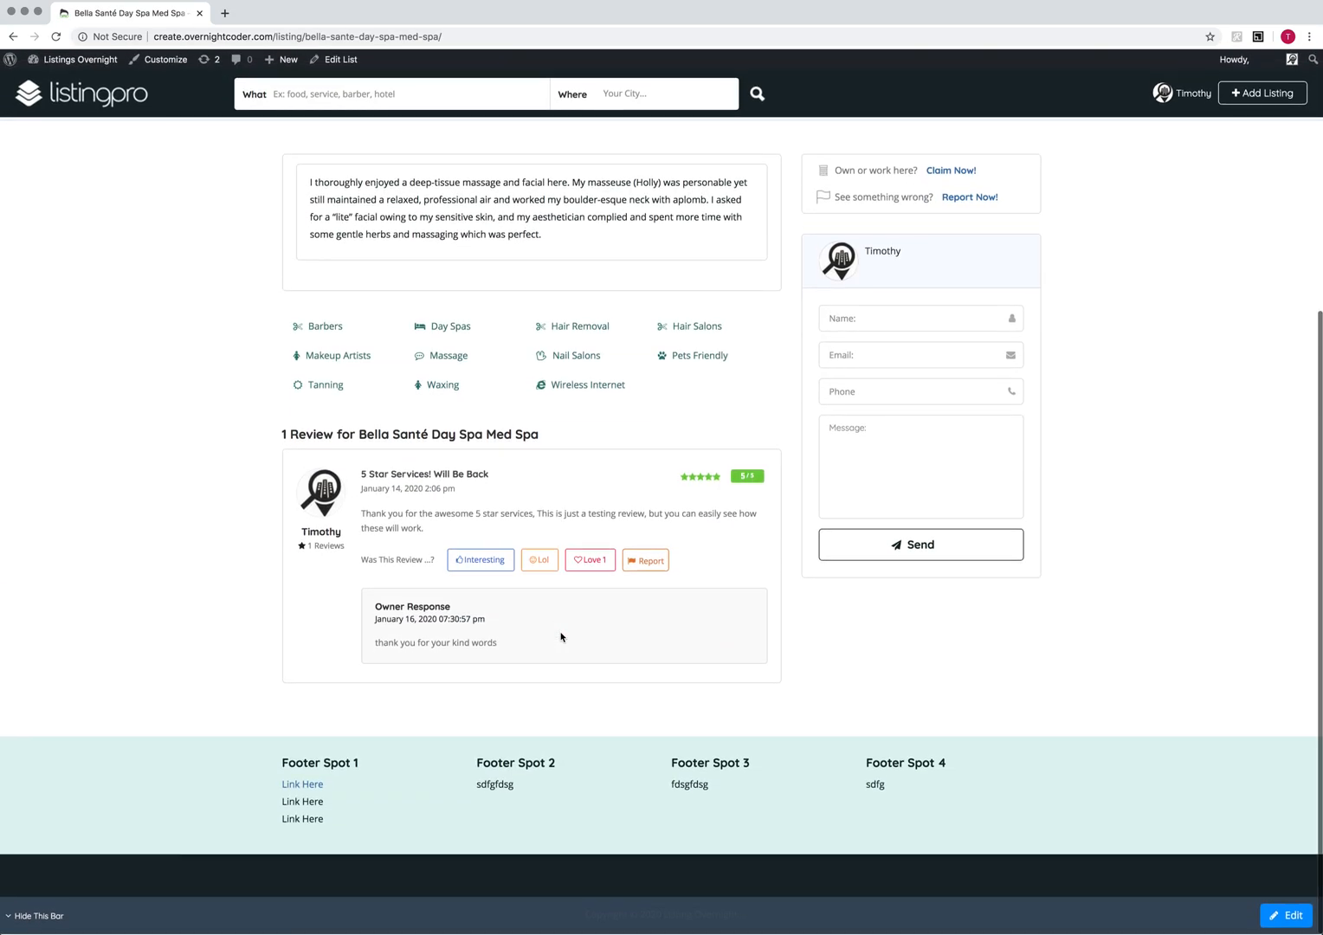
scroll(560, 636, "up", 5)
scroll(558, 634, "up", 2)
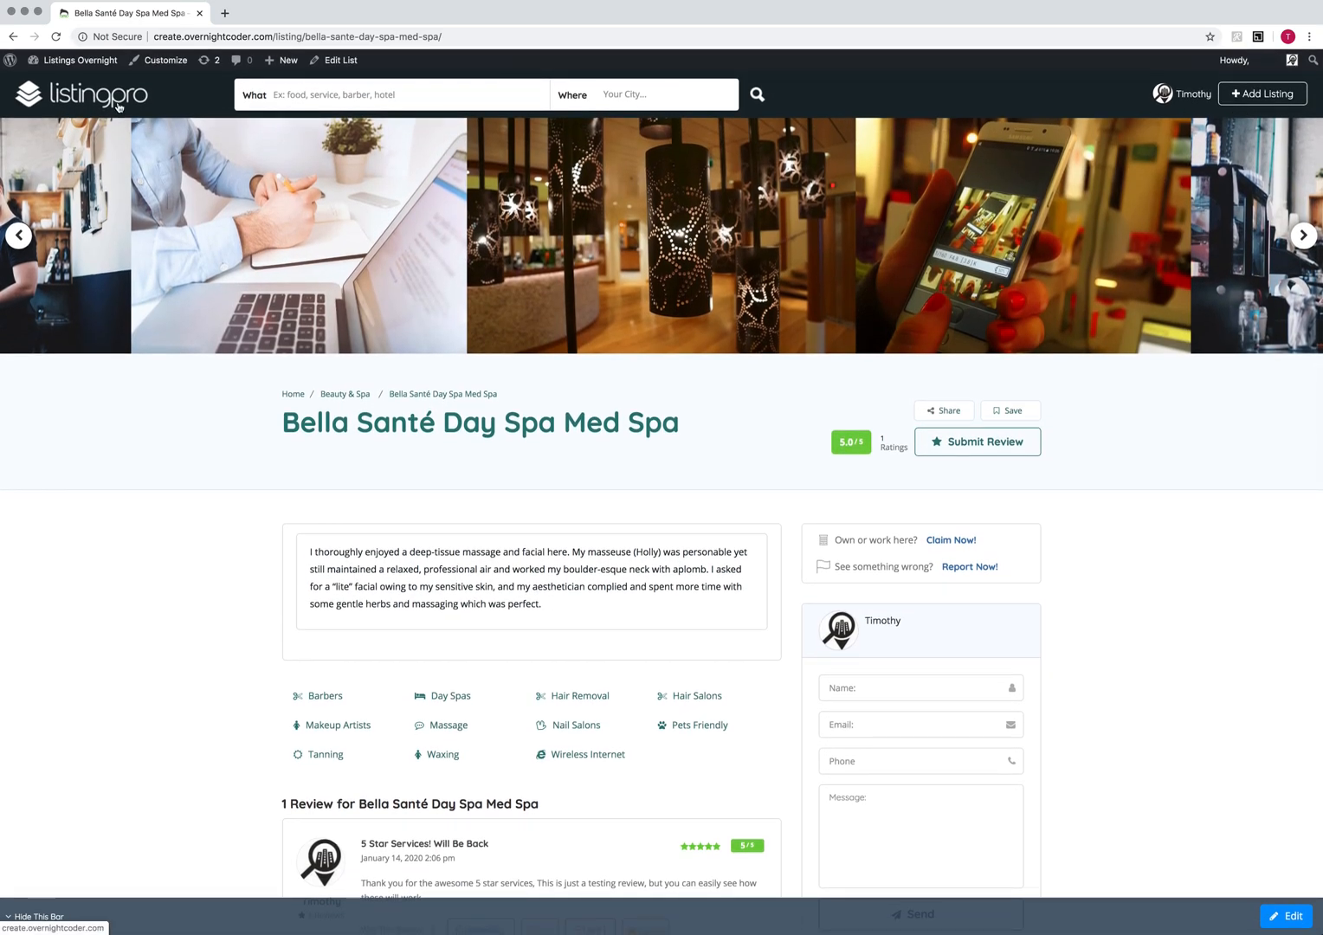
left_click(119, 106)
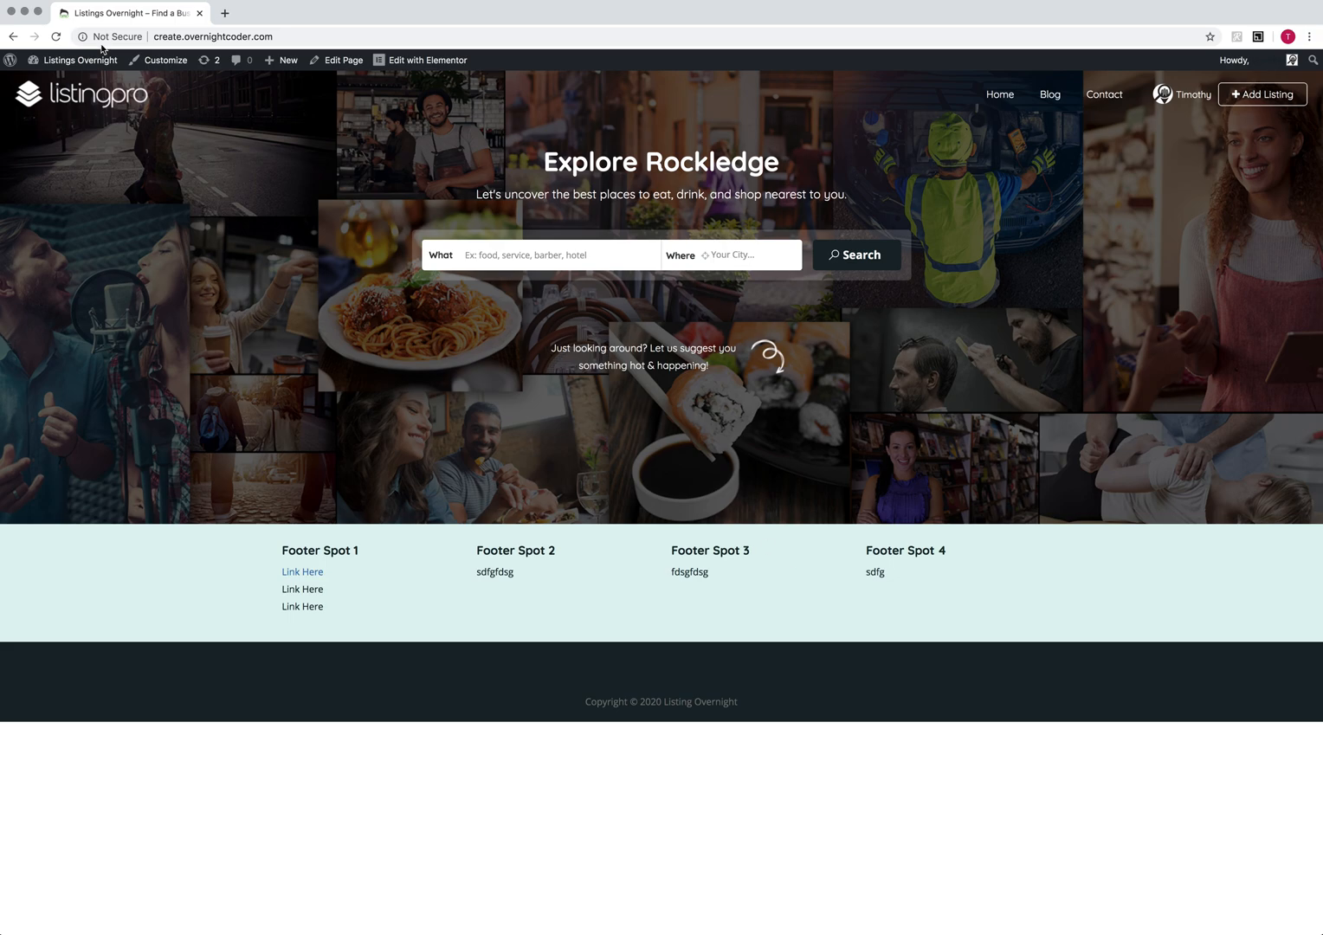
Open the site's admin dashboard and review the Footer settings in Theme Options, from layout to copyright and contact fields.
left_click(51, 85)
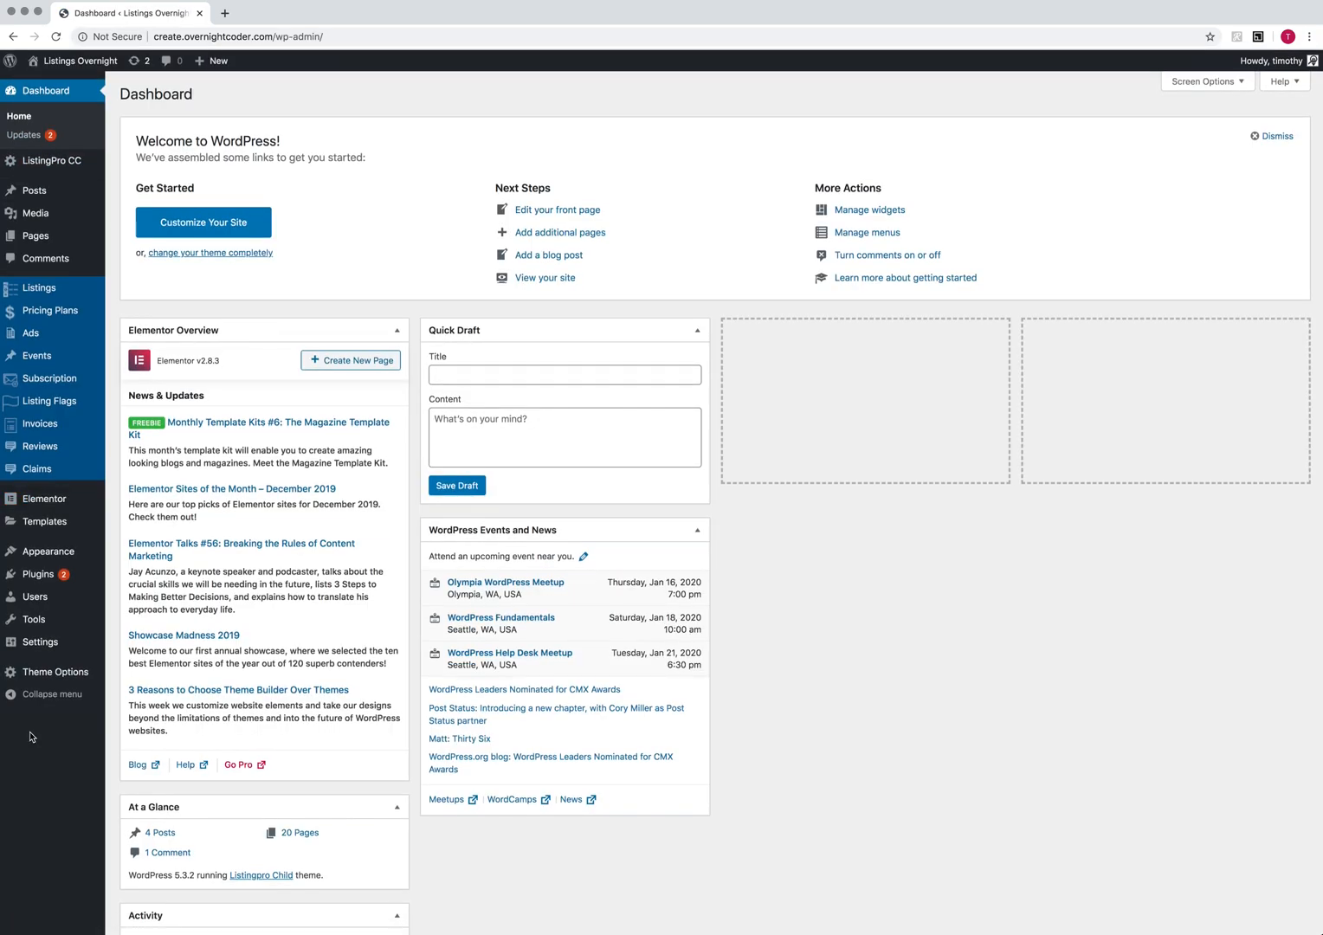
left_click(49, 671)
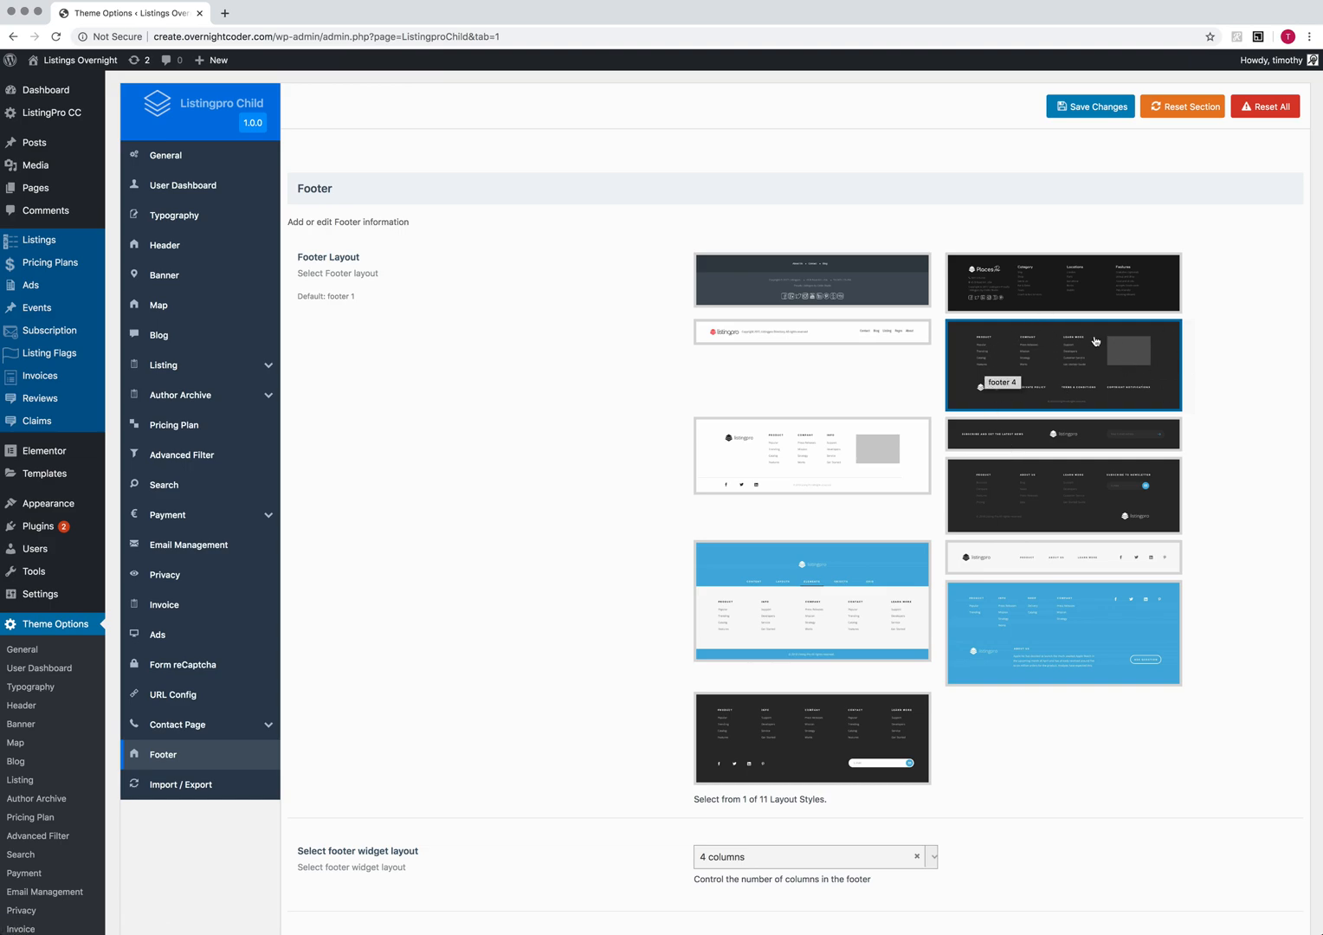
scroll(626, 493, "down", 4)
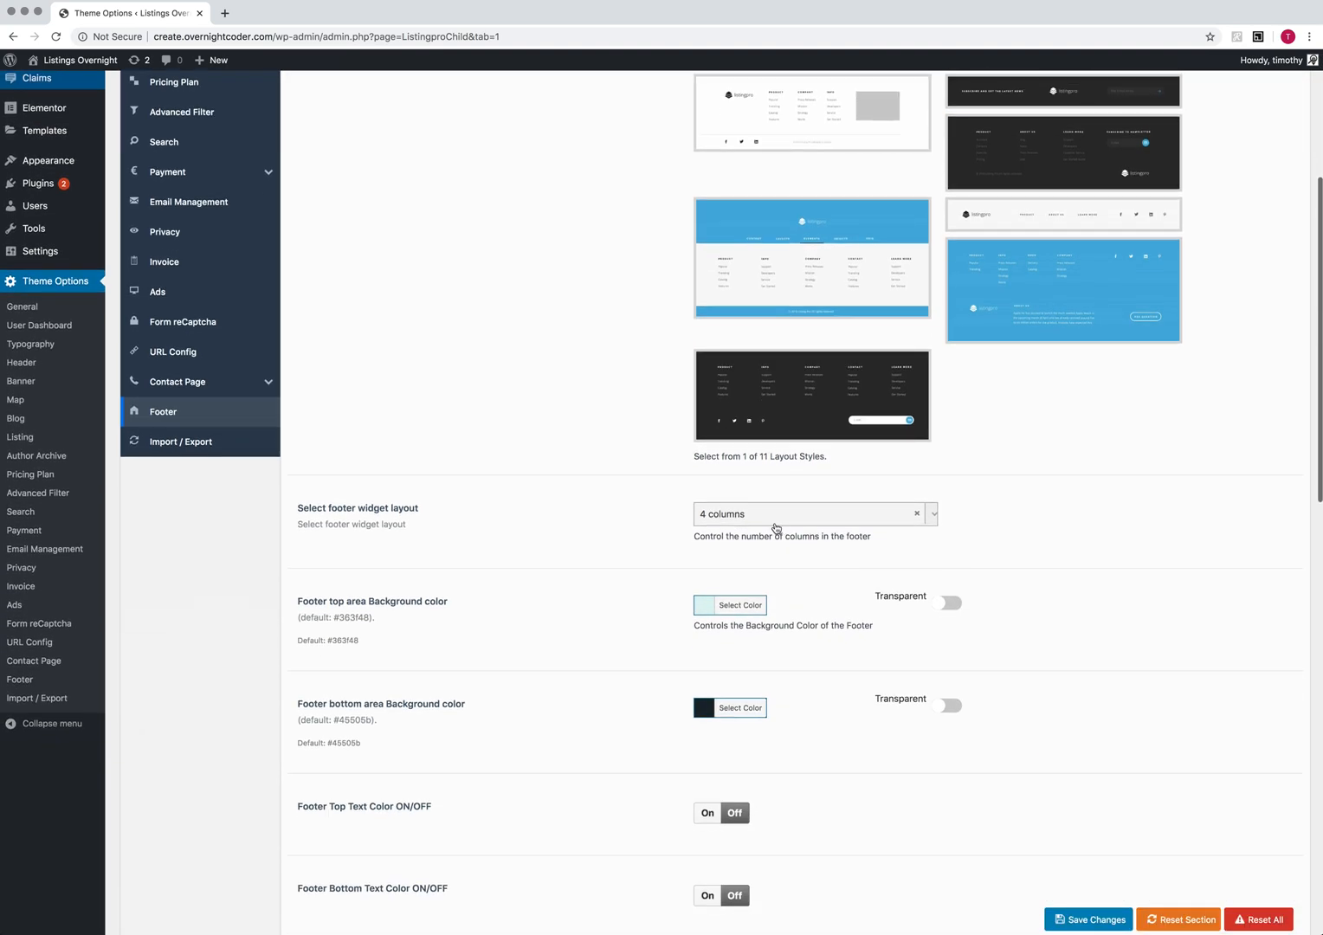
scroll(771, 526, "down", 3)
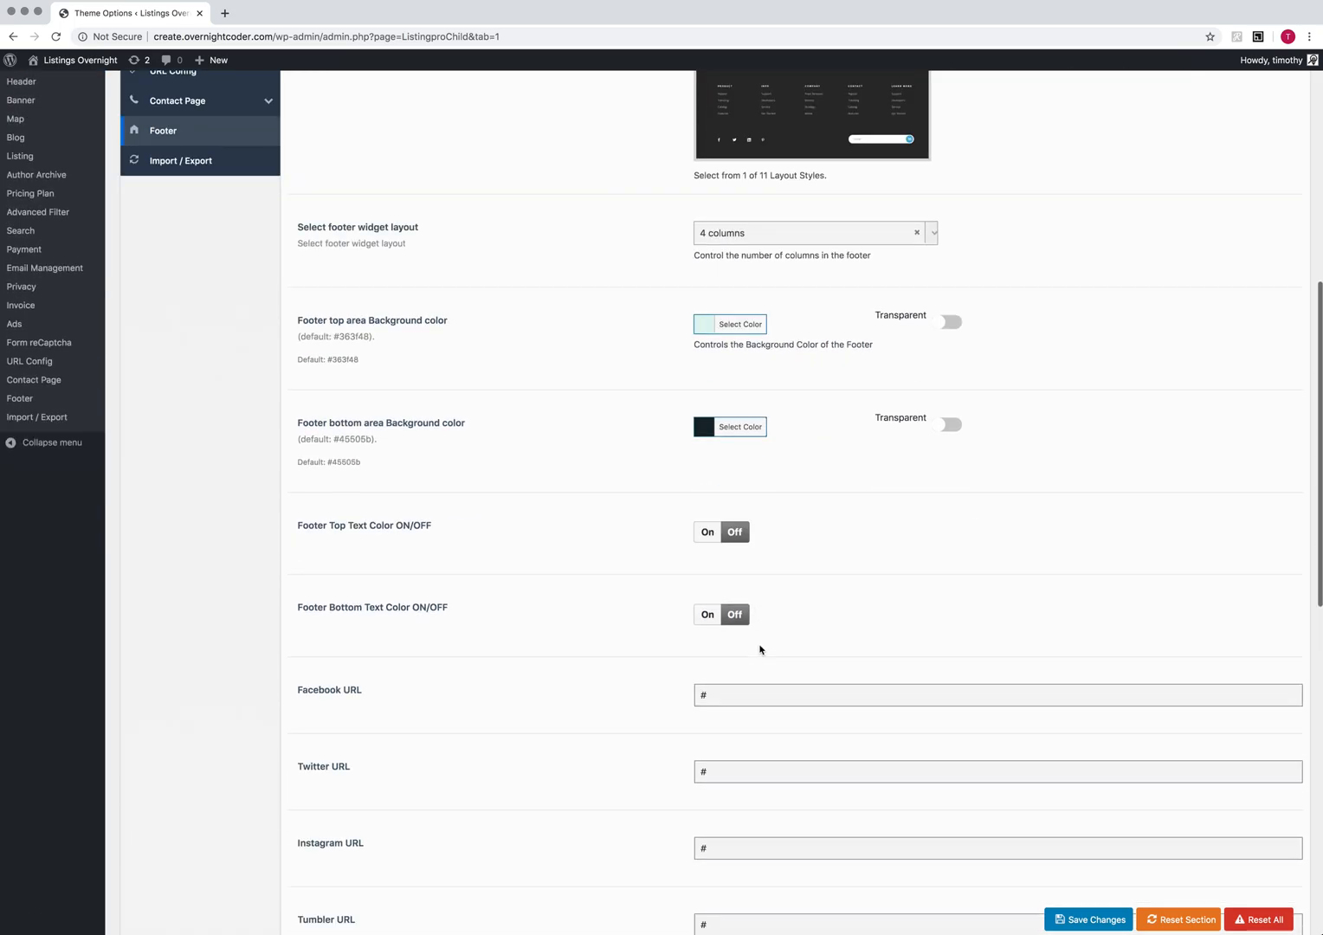
scroll(760, 649, "down", 10)
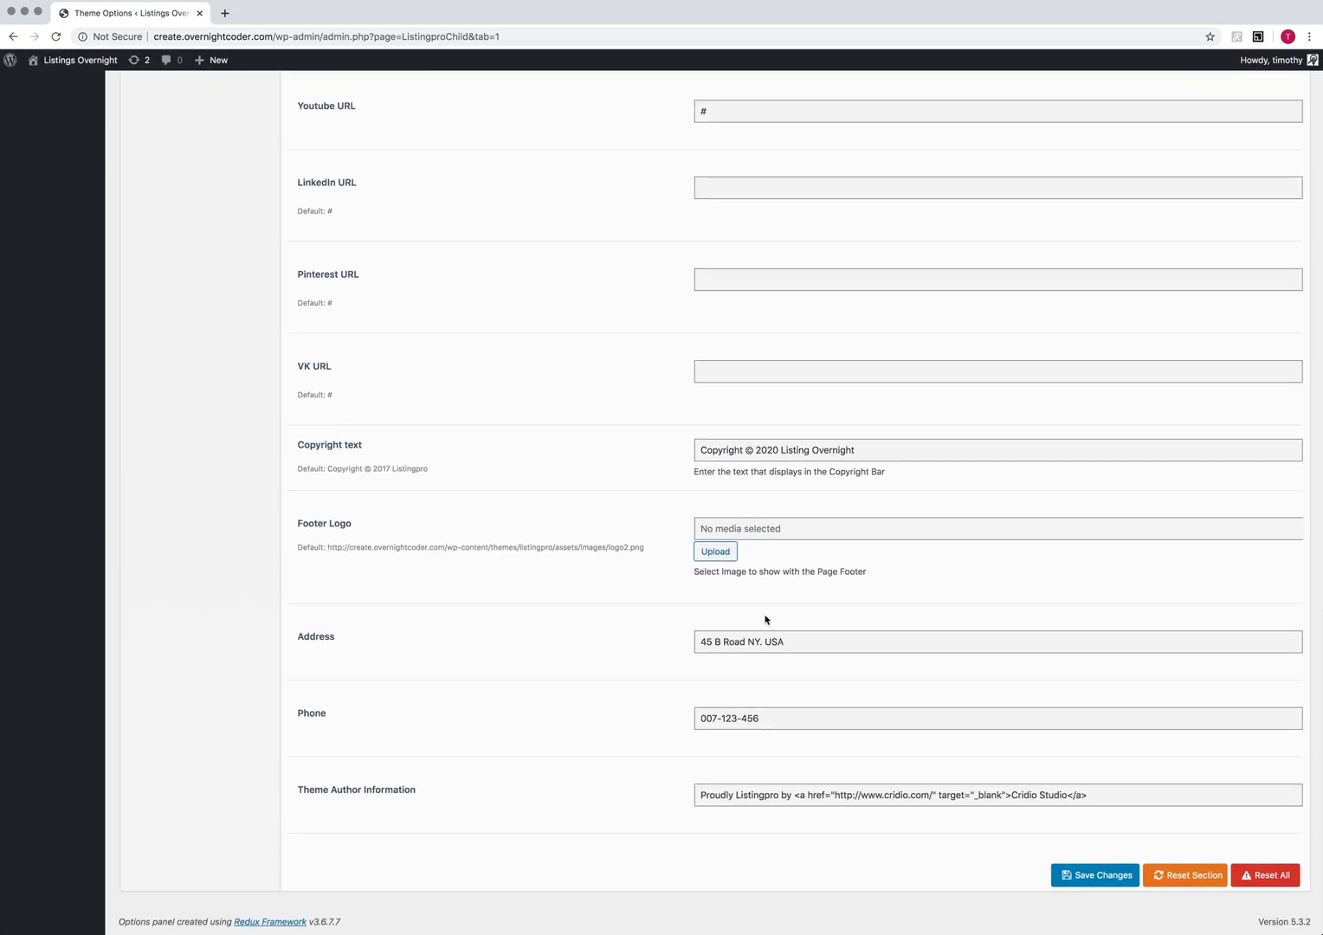
scroll(766, 619, "up", 18)
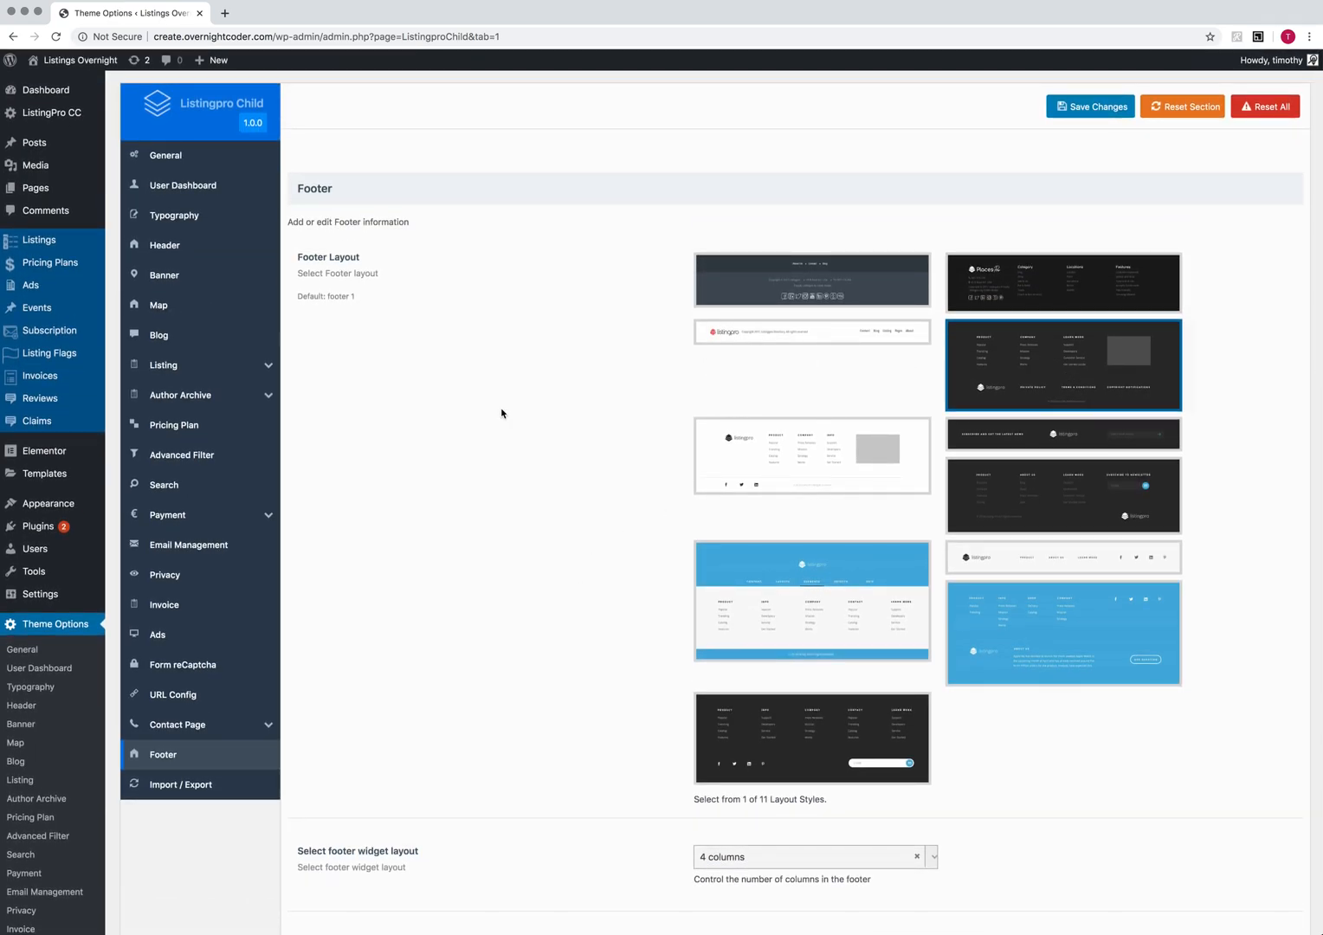
Open the Widgets page and expand Footer sidebars 1 through 4 to show their widgets.
mouse_move(52, 505)
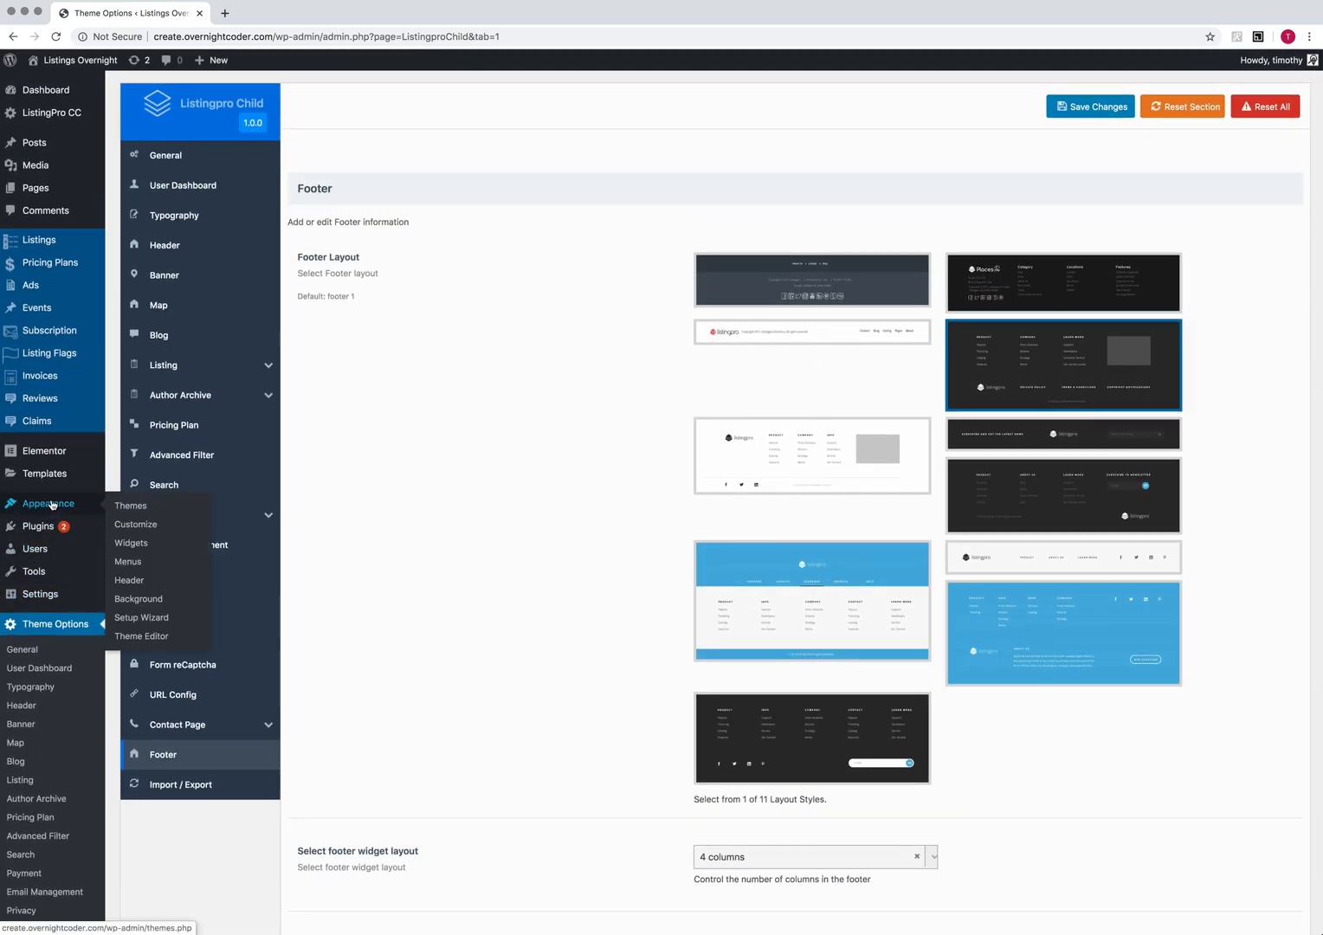
left_click(127, 542)
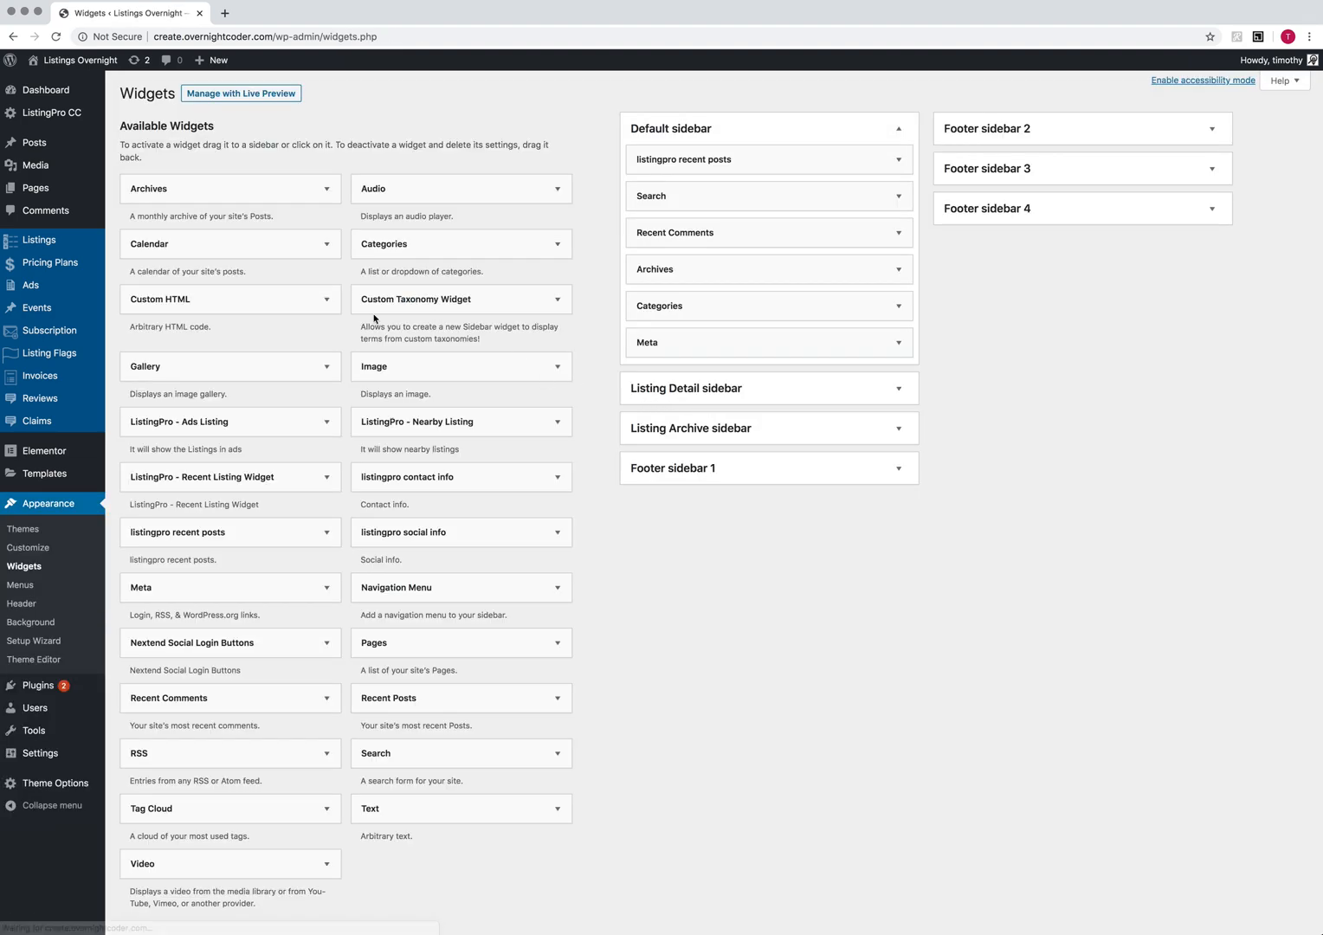
left_click(781, 472)
left_click(1011, 137)
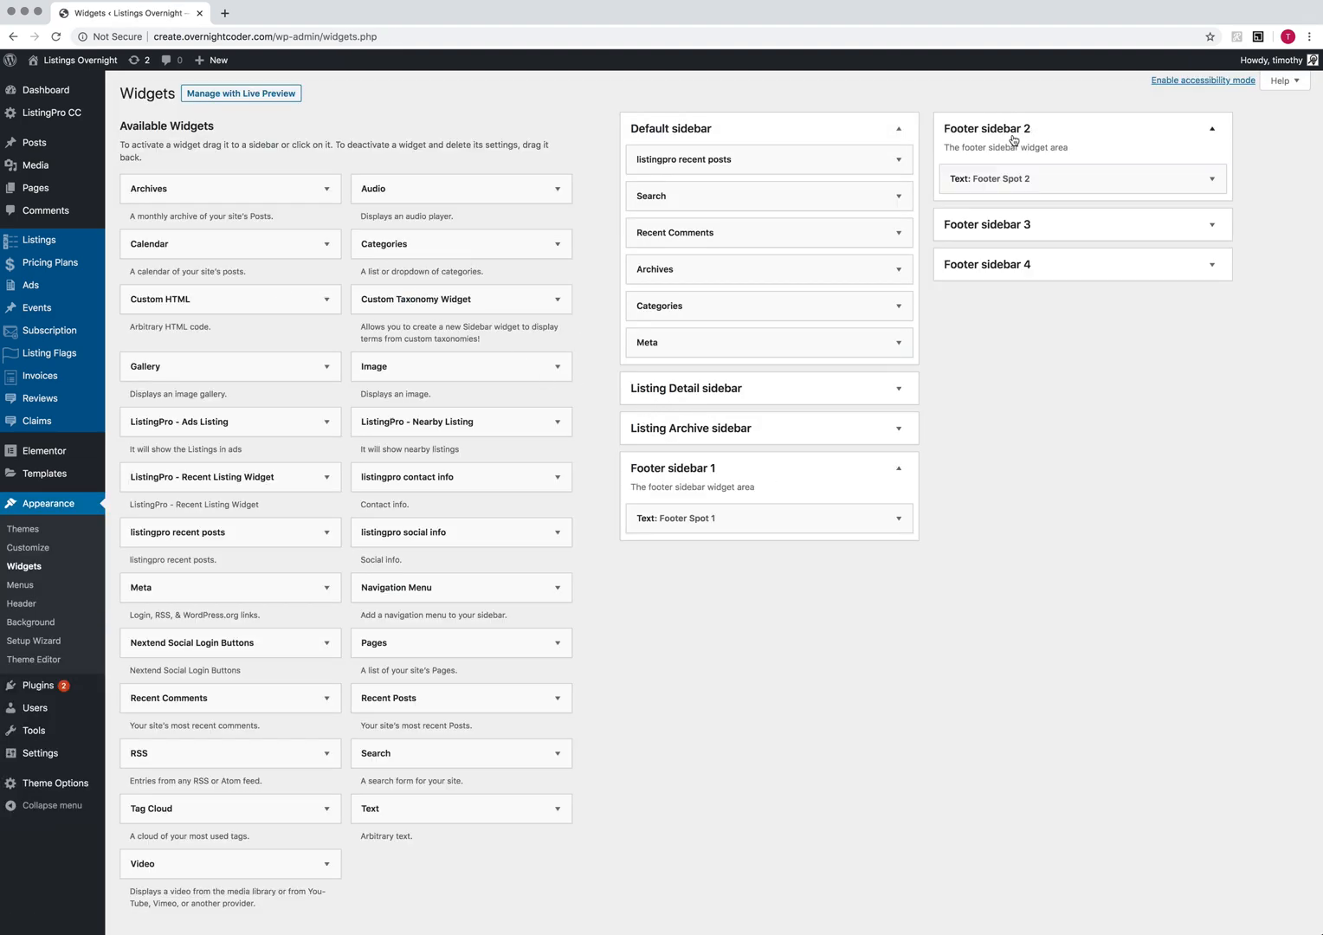
left_click(1005, 226)
right_click(991, 324)
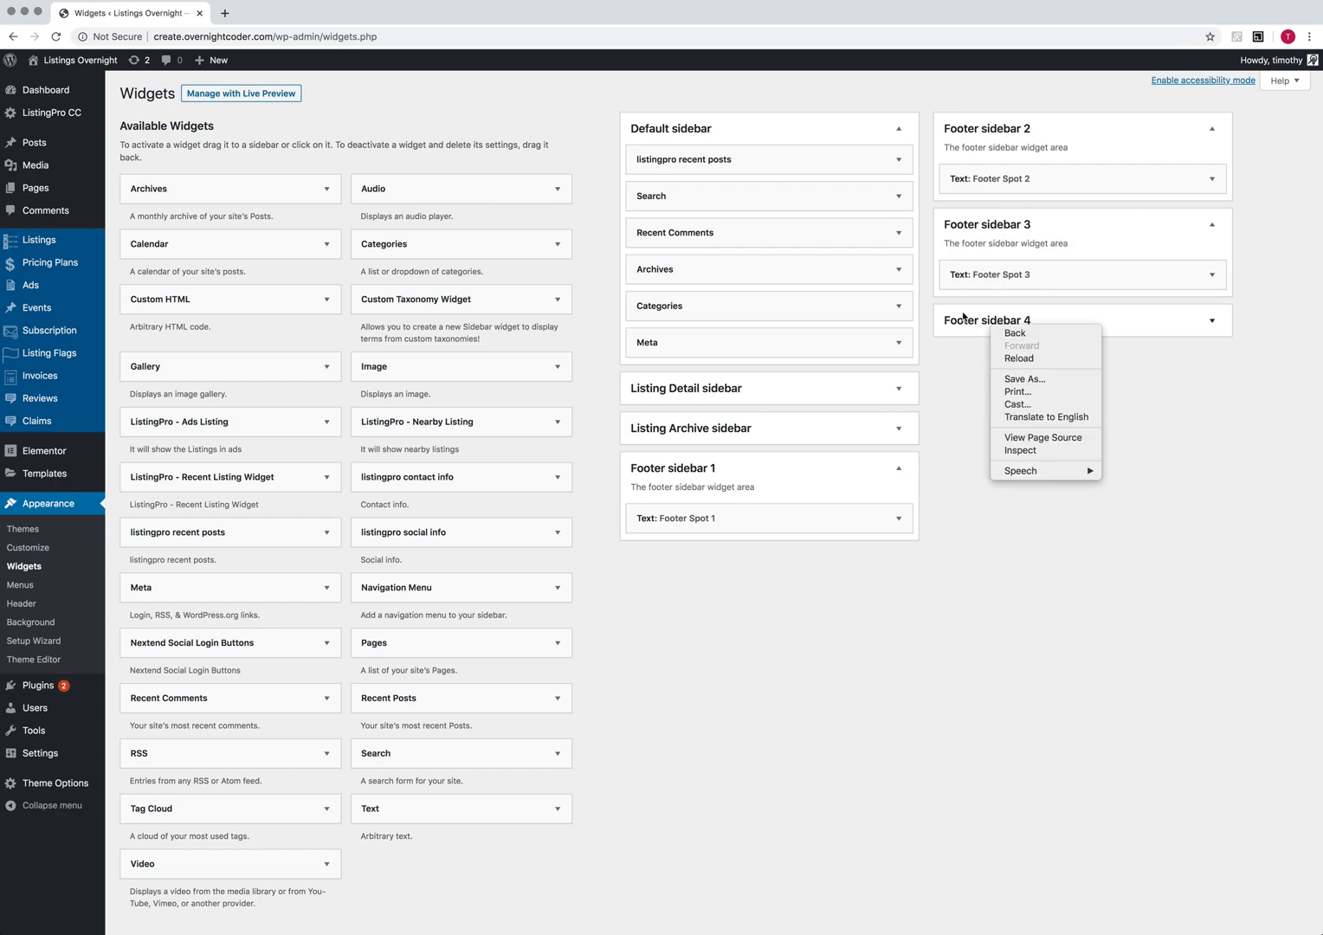
left_click(963, 318)
Replace the Footer Spot 1 widget in Footer sidebar 1 with a new Text widget titled "Footer Title #1".
left_click_drag(905, 520, 407, 542)
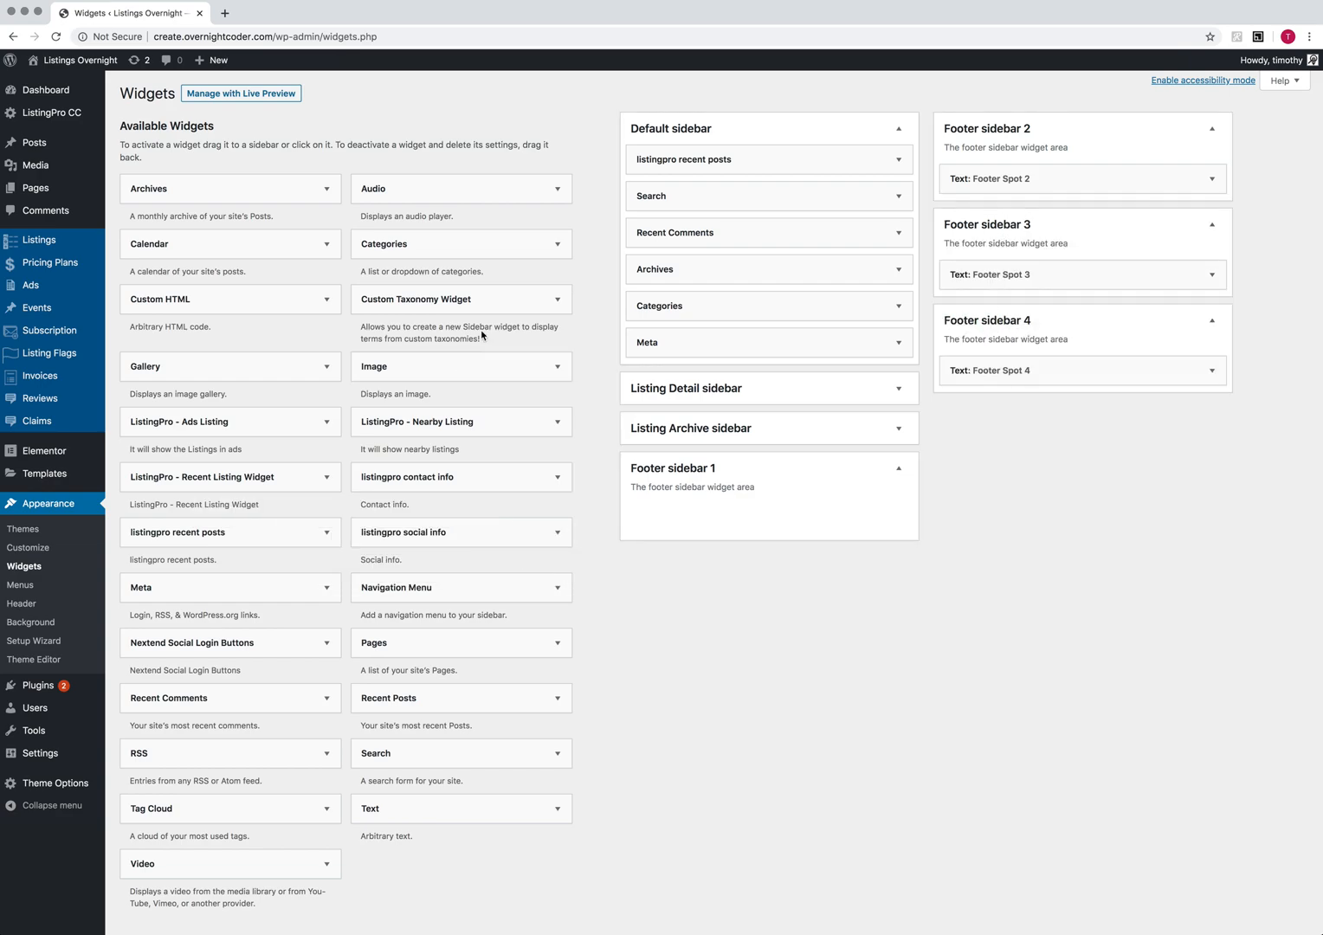
scroll(866, 690, "down", 3)
left_click_drag(498, 658, 718, 357)
left_click(663, 413)
type("Footer Title #1")
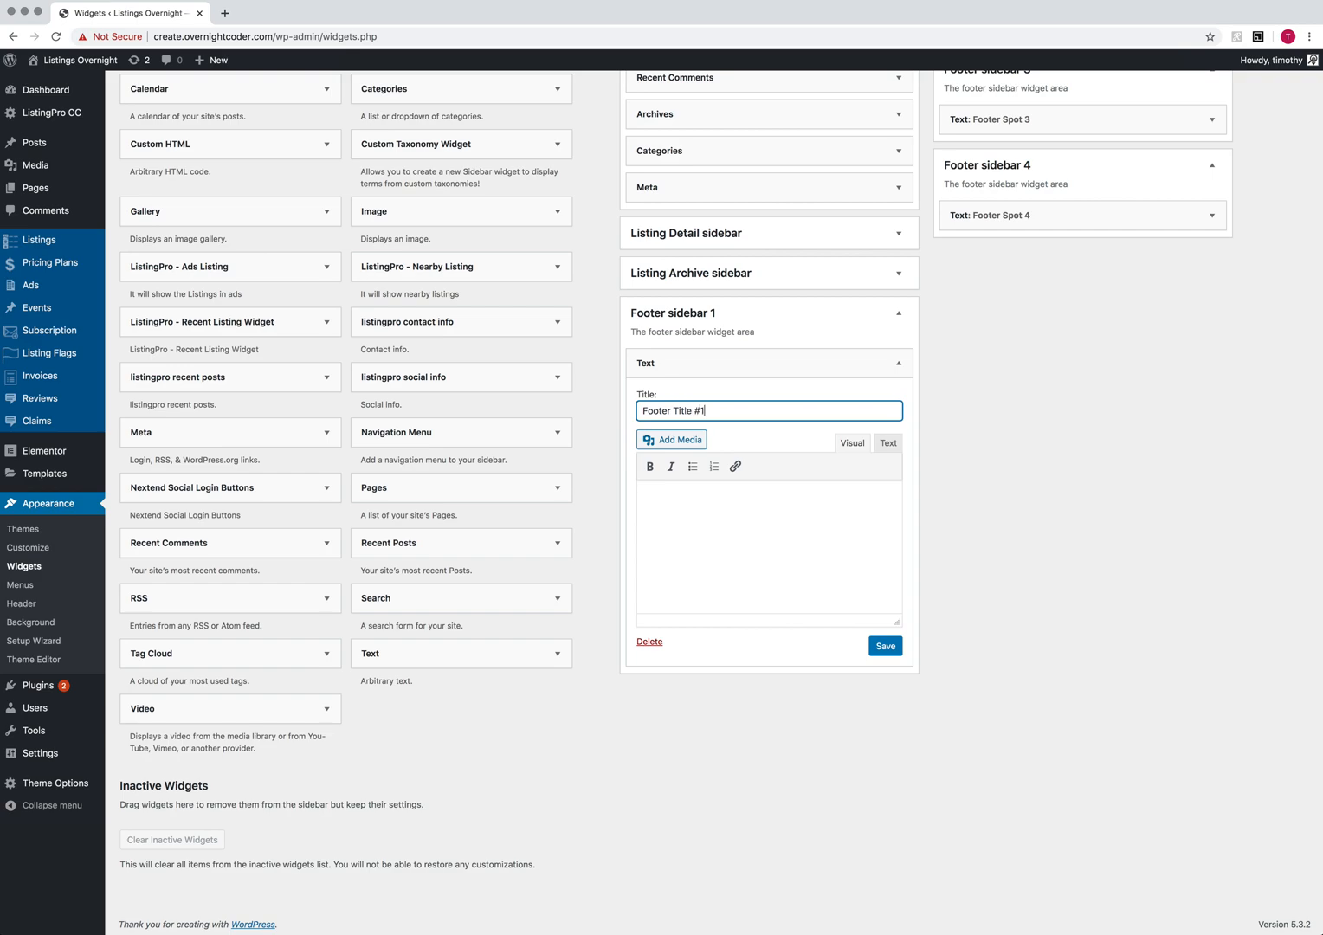
left_click(705, 513)
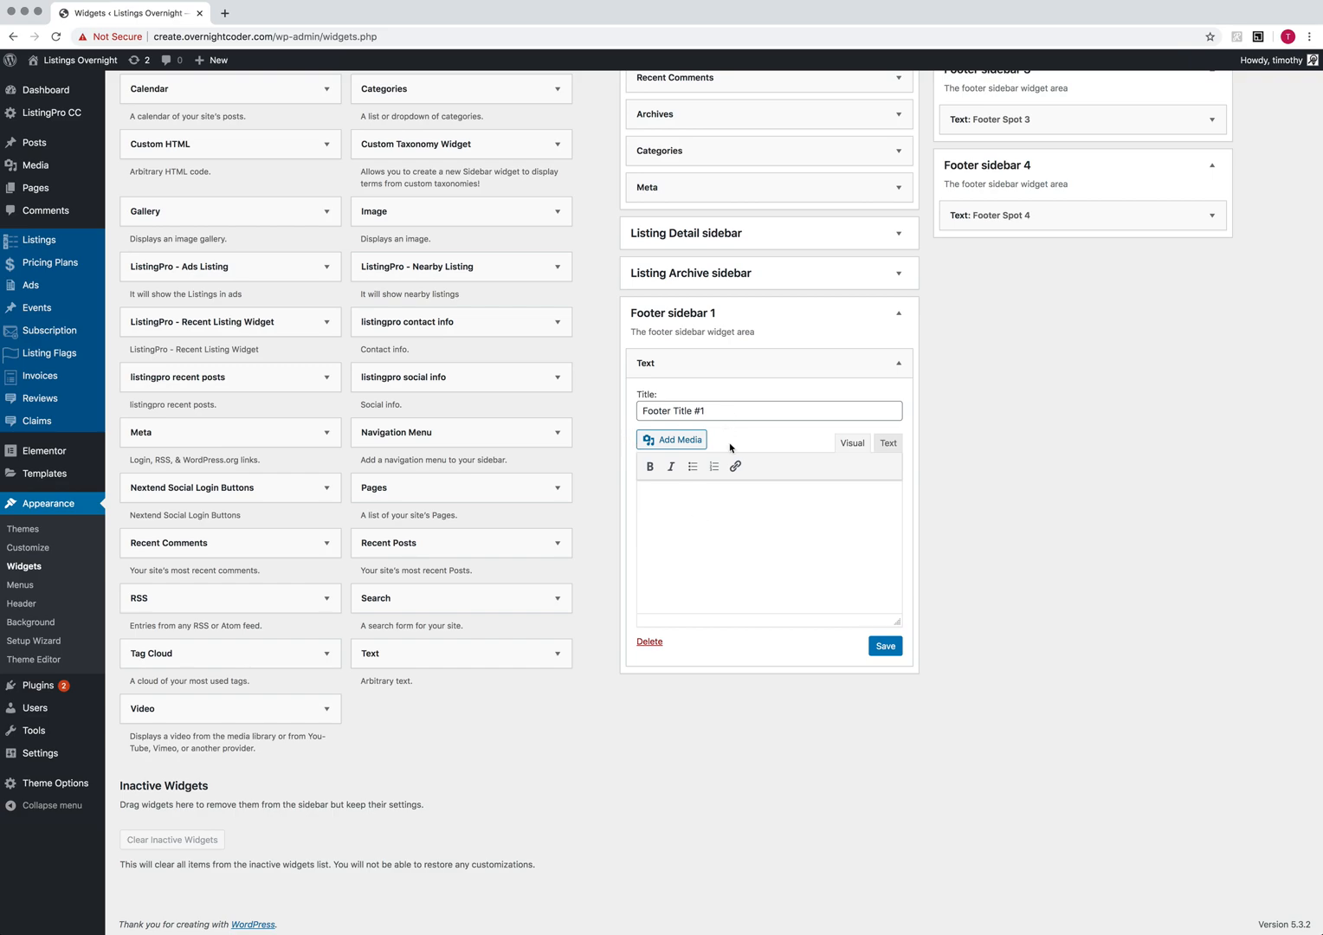
left_click(886, 446)
left_click(846, 445)
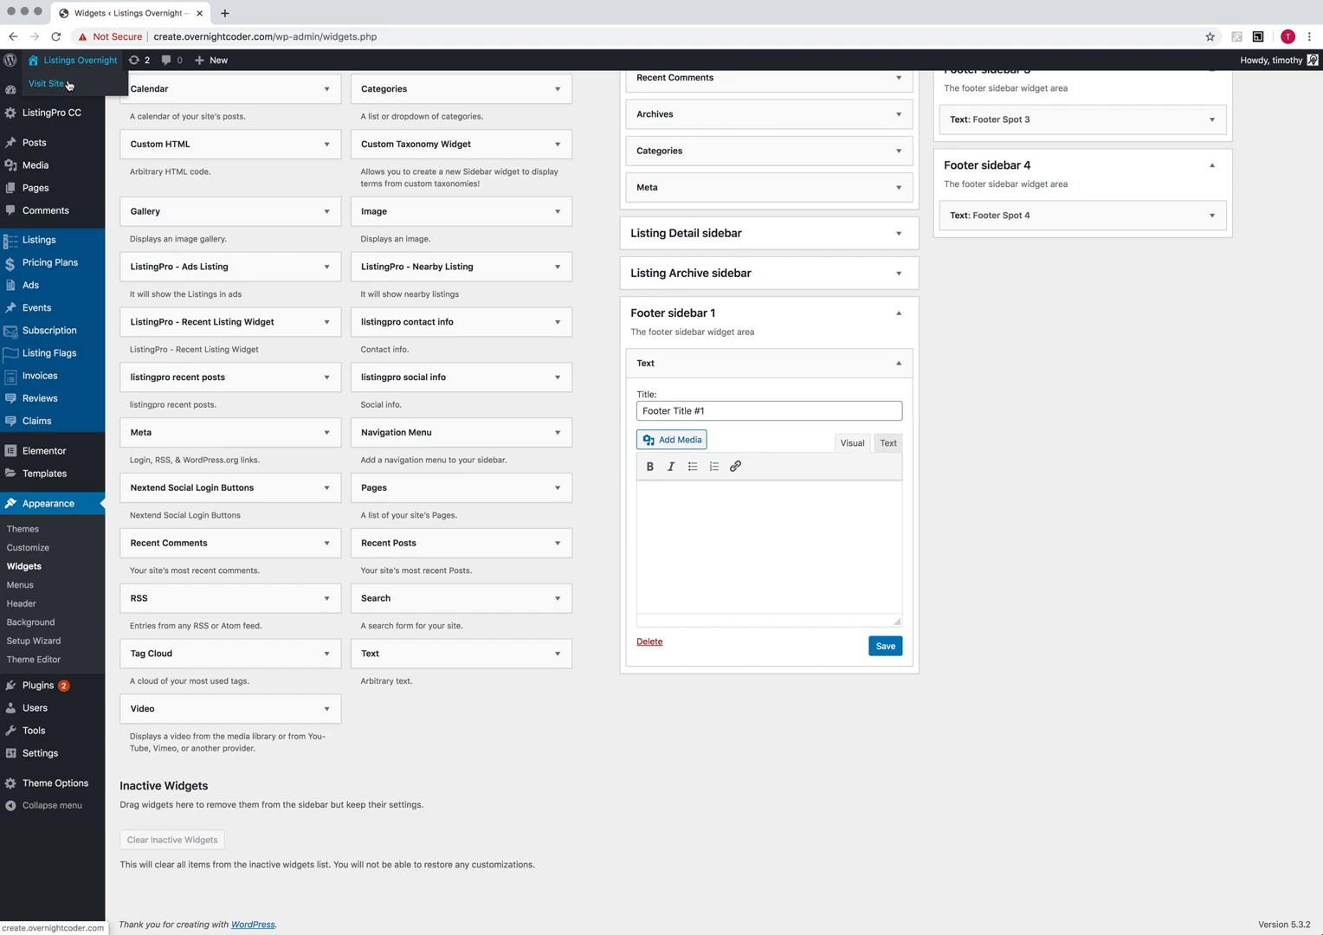
Open the live site in a new browser tab and check its footer columns.
right_click(68, 80)
left_click(97, 88)
left_click(249, 15)
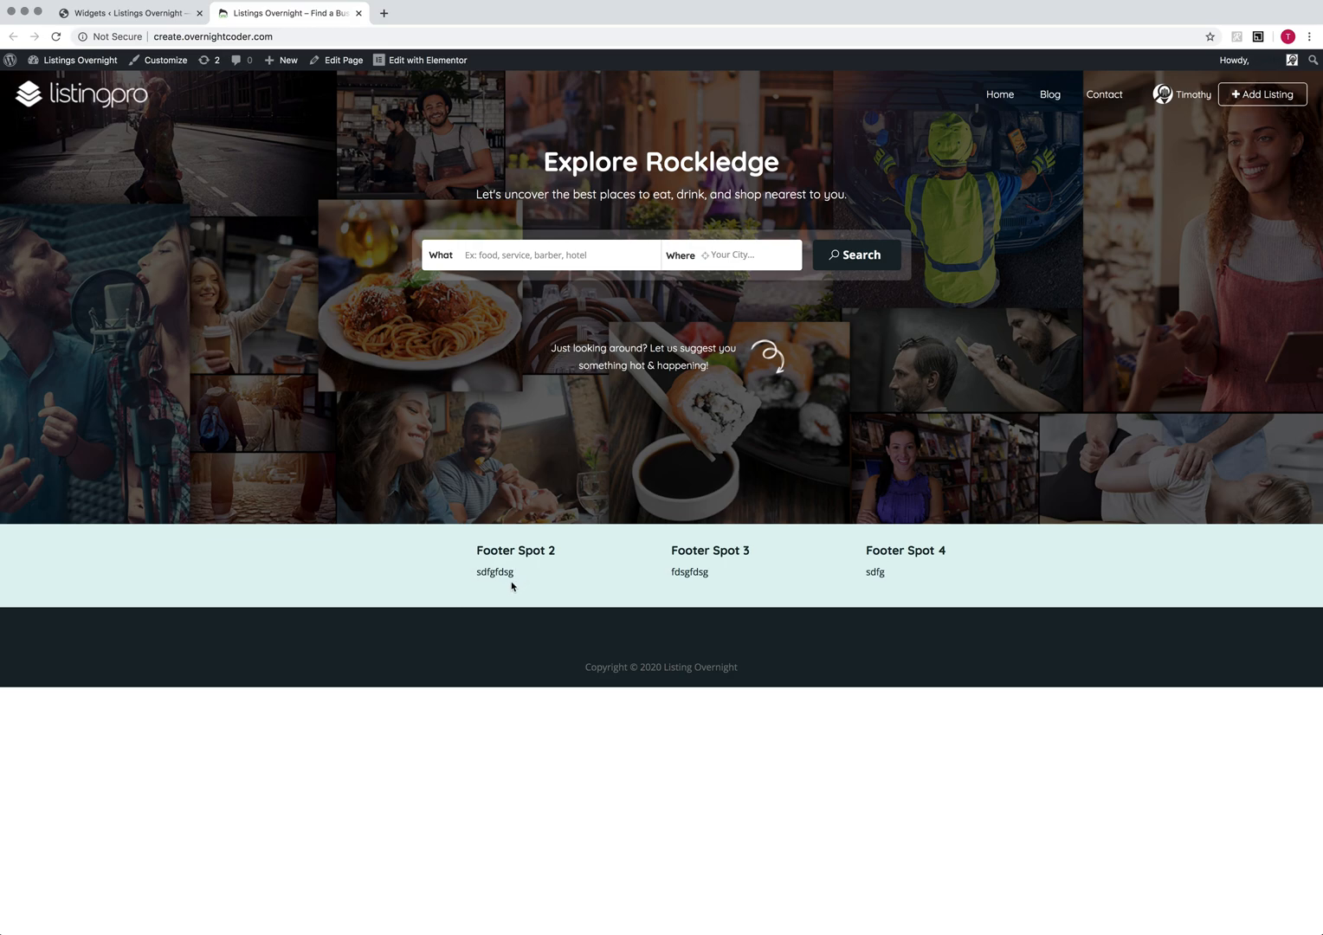
Back on the Widgets page, add a new line "another link here" to the Footer Spot 2 text widget and save it.
left_click(134, 13)
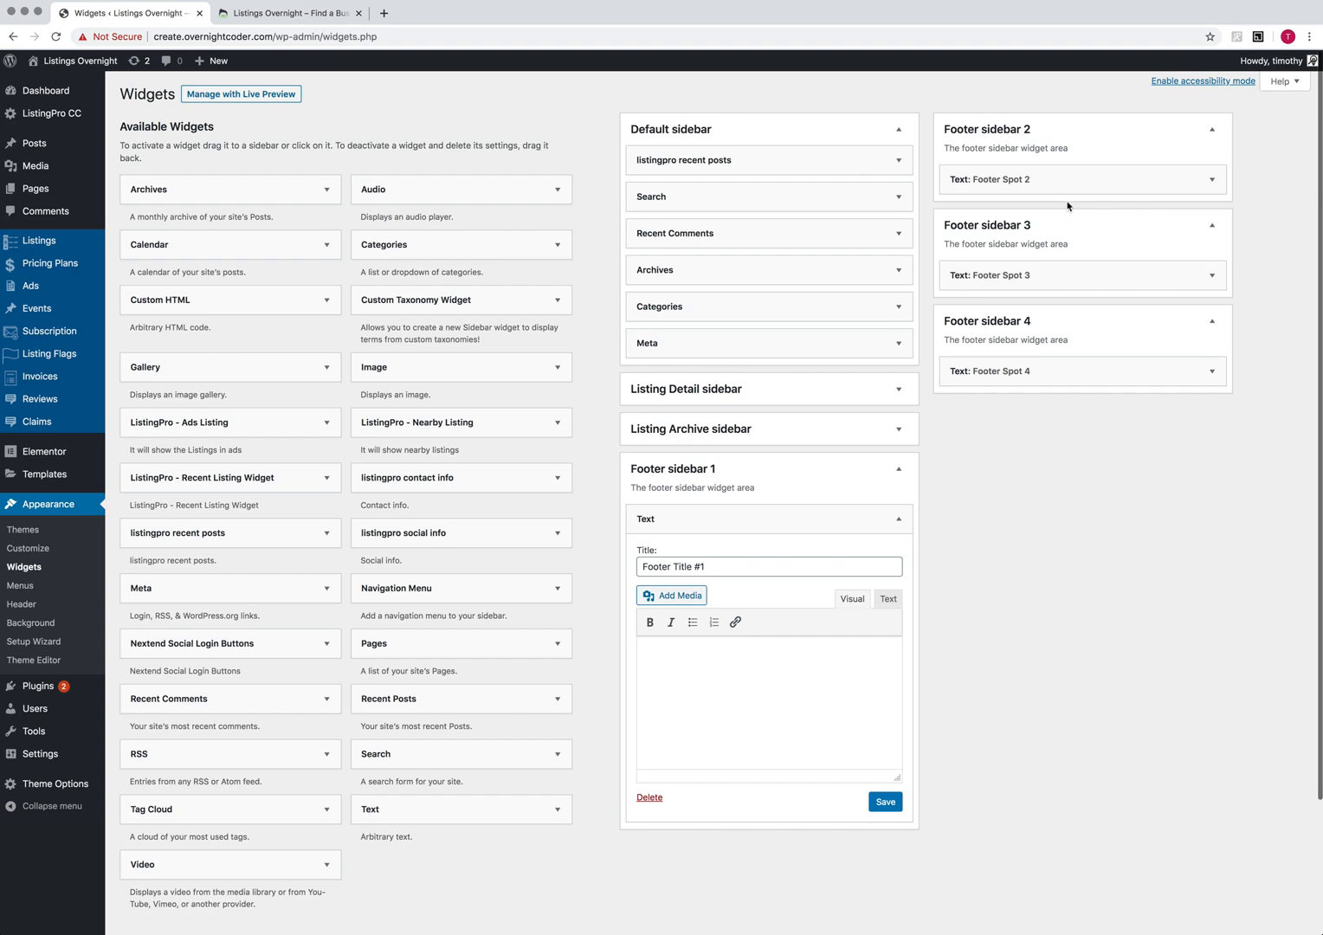
left_click(1066, 181)
left_click(1020, 312)
key("Return")
type("another link here")
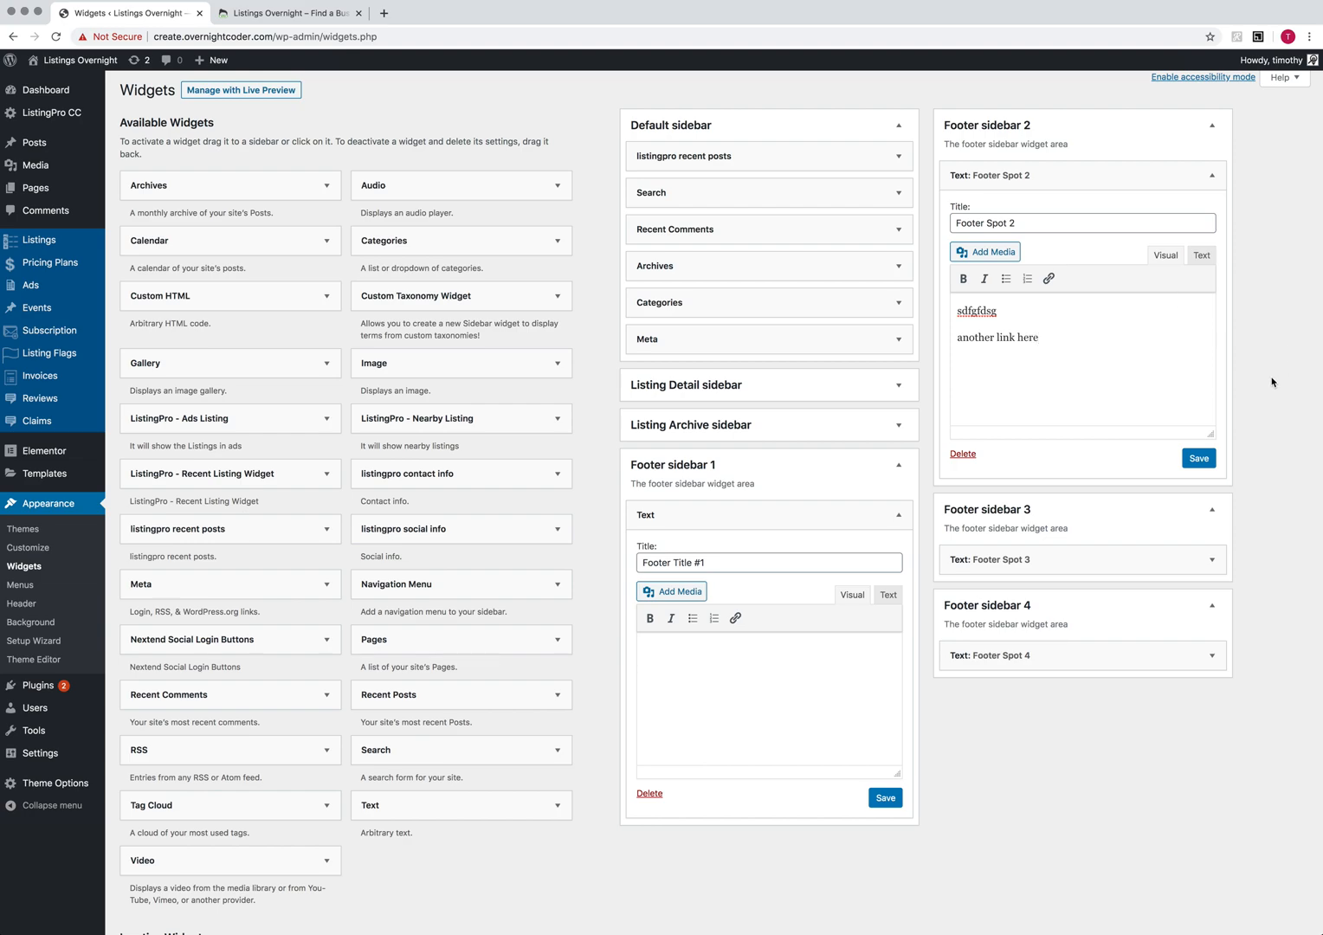
left_click(1195, 458)
Enter "One Link Here<br/>" and "Another Link Here</br>" on two lines as HTML in the Footer Title #1 widget's body.
scroll(1194, 451, "down", 1)
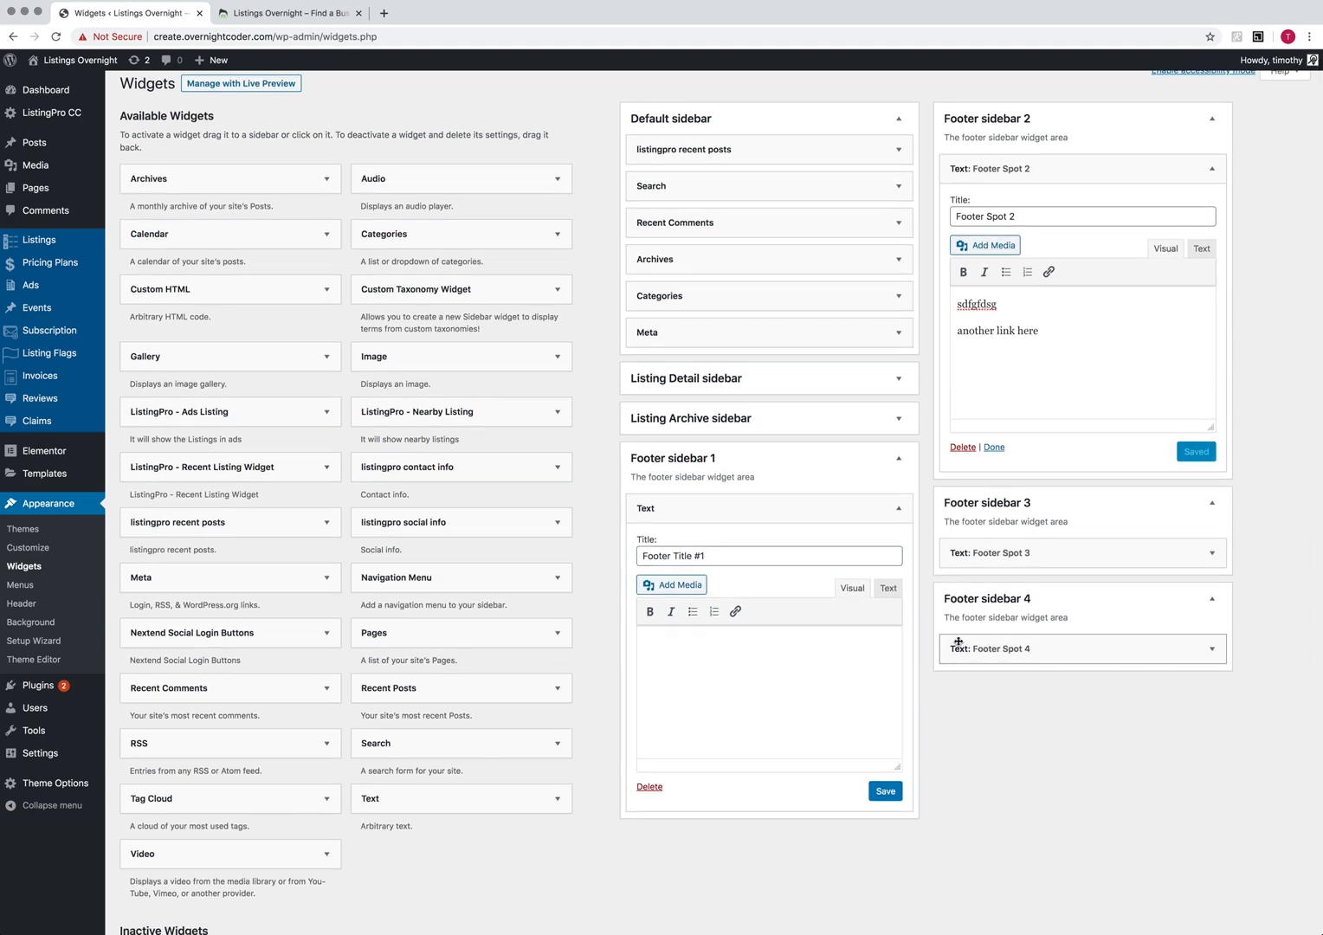
scroll(892, 597, "down", 1)
left_click(888, 589)
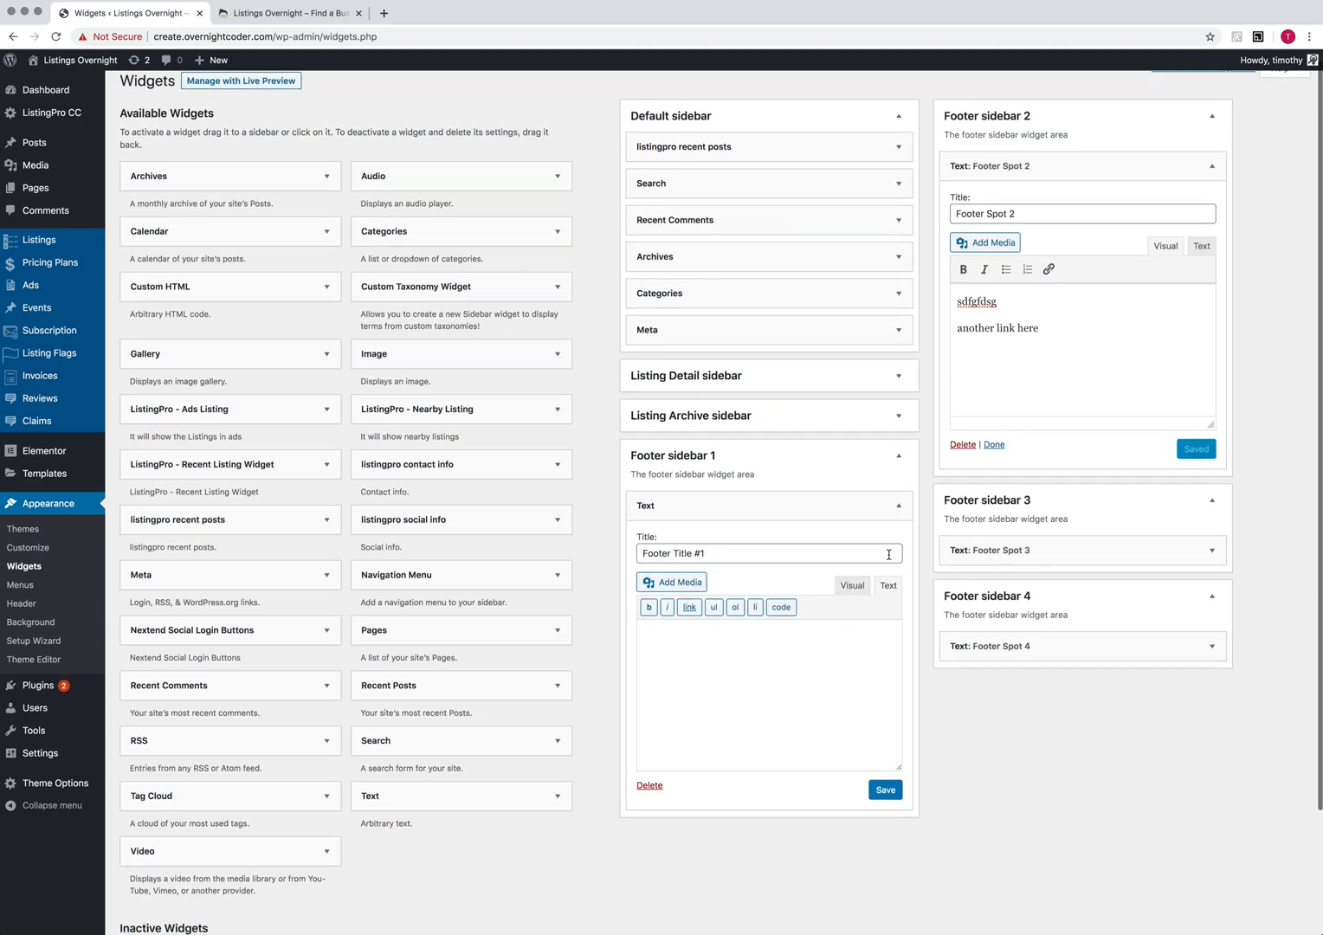
left_click(740, 648)
scroll(740, 648, "down", 1)
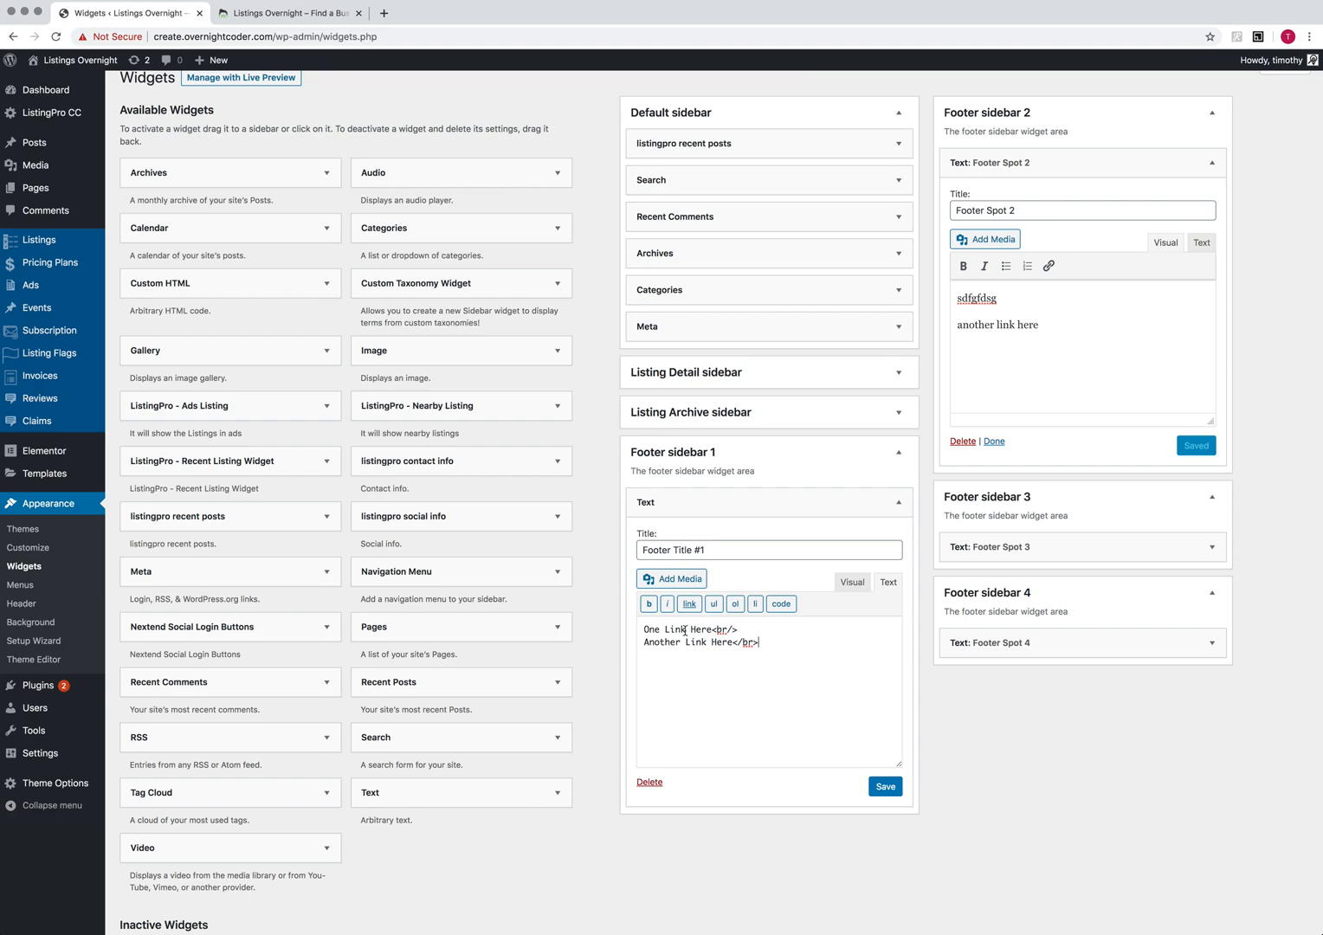
Link the "One Link Here" text to the existing review "5 Star Services! Will Be Back".
left_click_drag(712, 629, 643, 631)
left_click(688, 604)
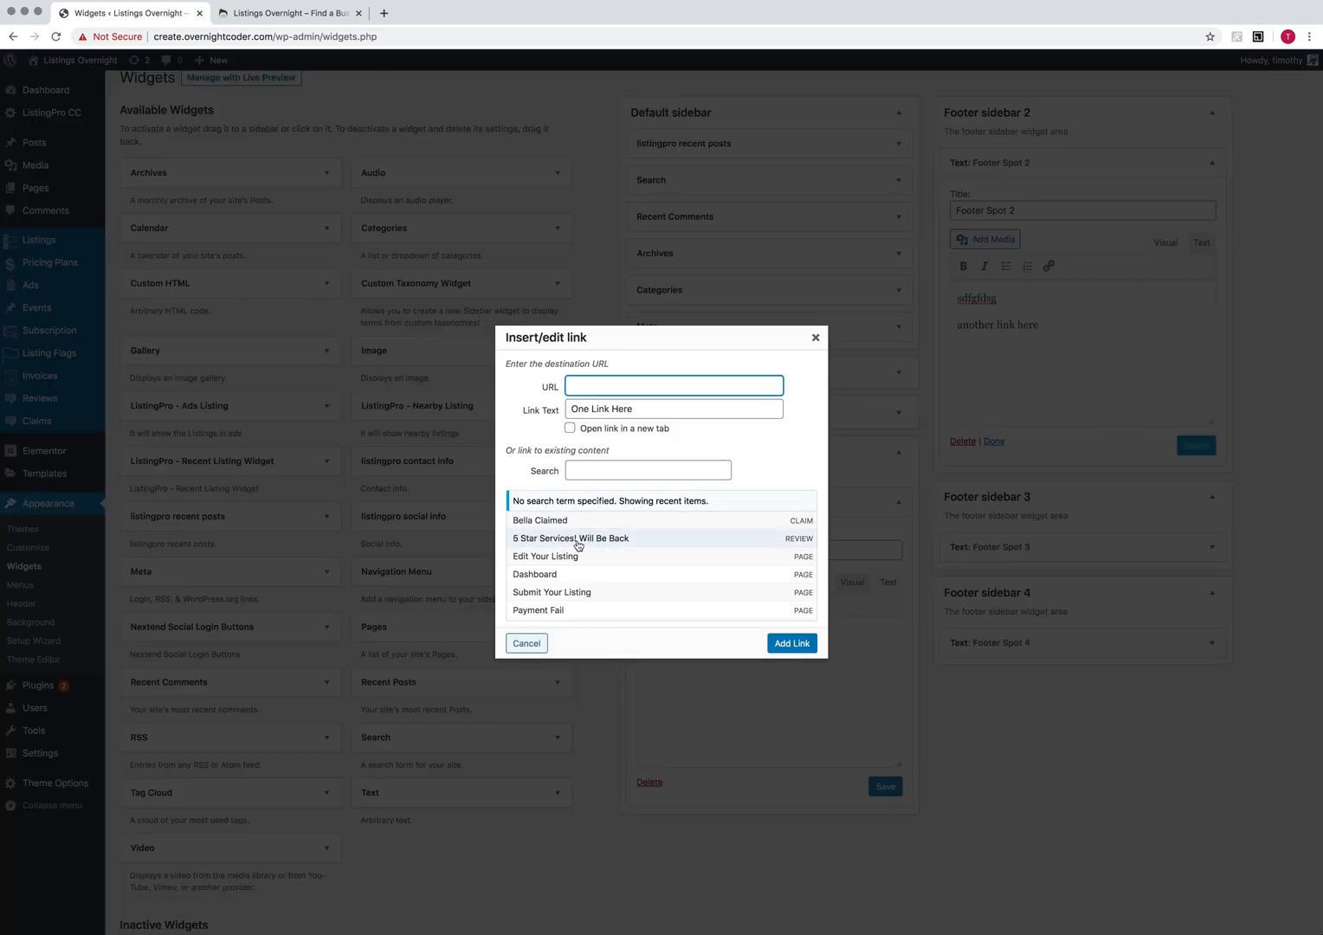
left_click(578, 538)
left_click(791, 643)
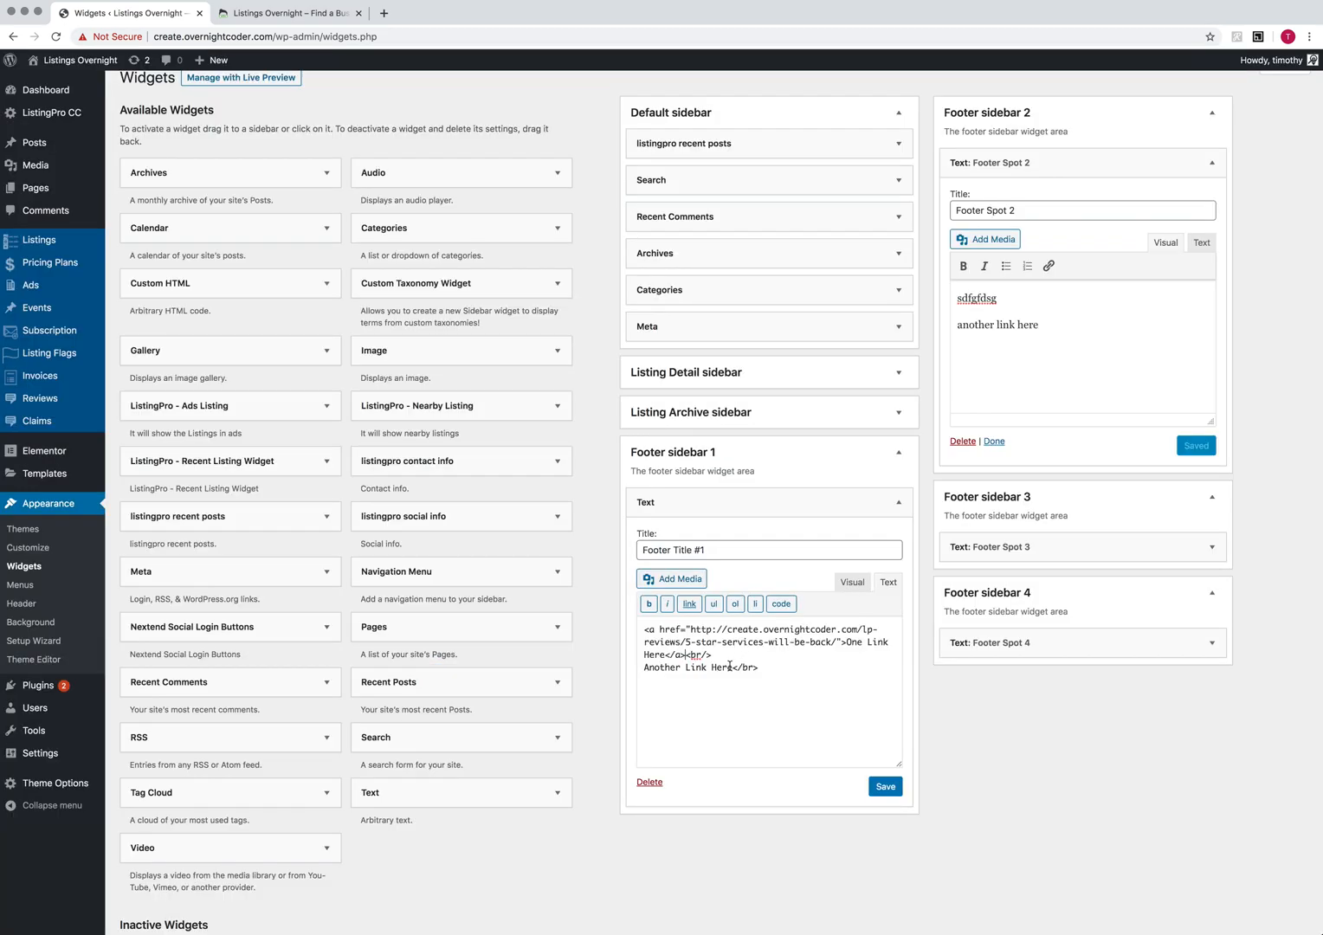
Link the "Another Link Here" text to the existing page "Submit Your Listing".
left_click_drag(732, 668, 641, 668)
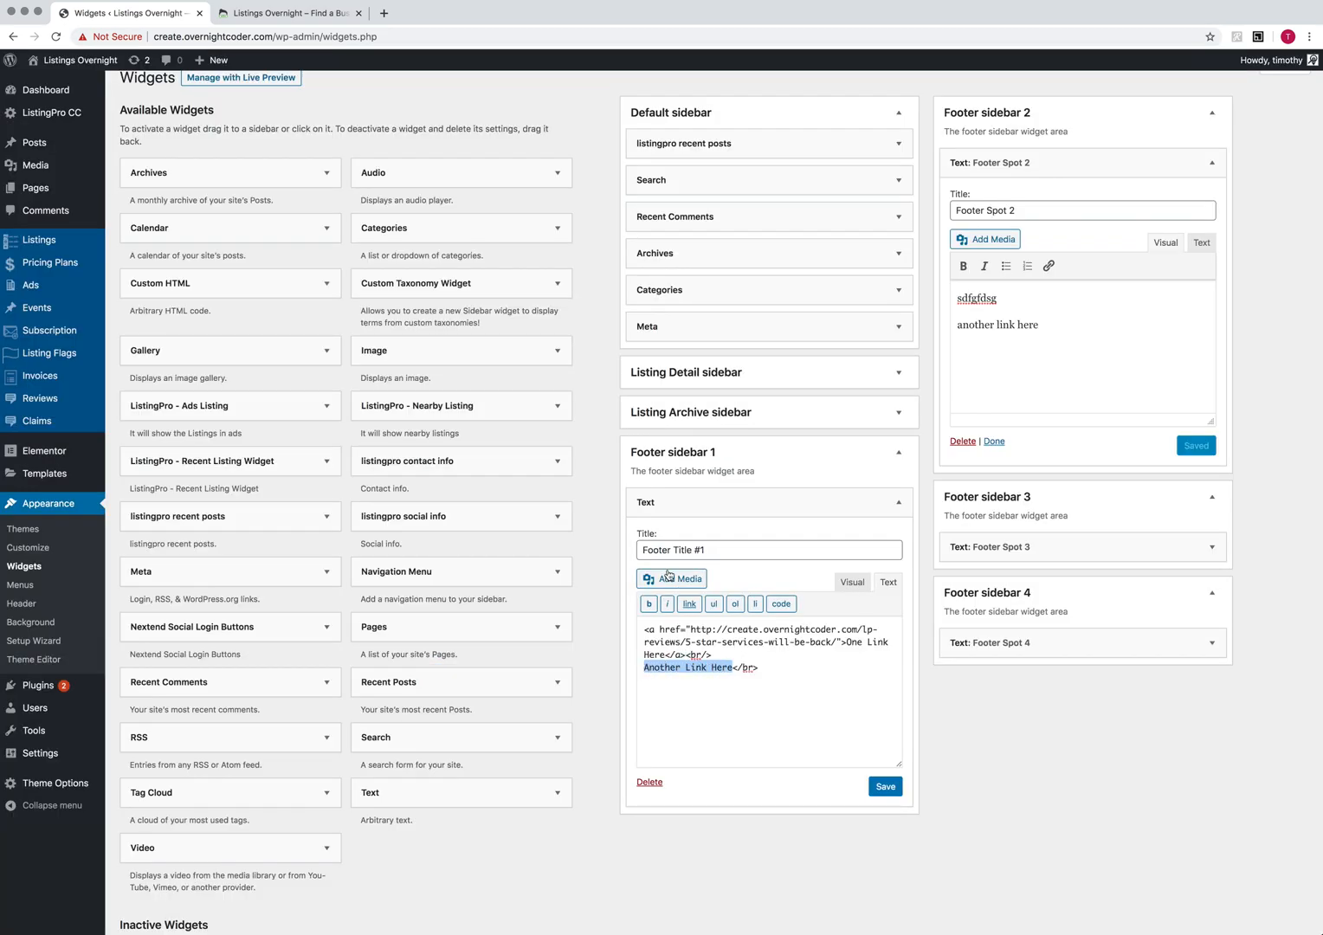
left_click(667, 578)
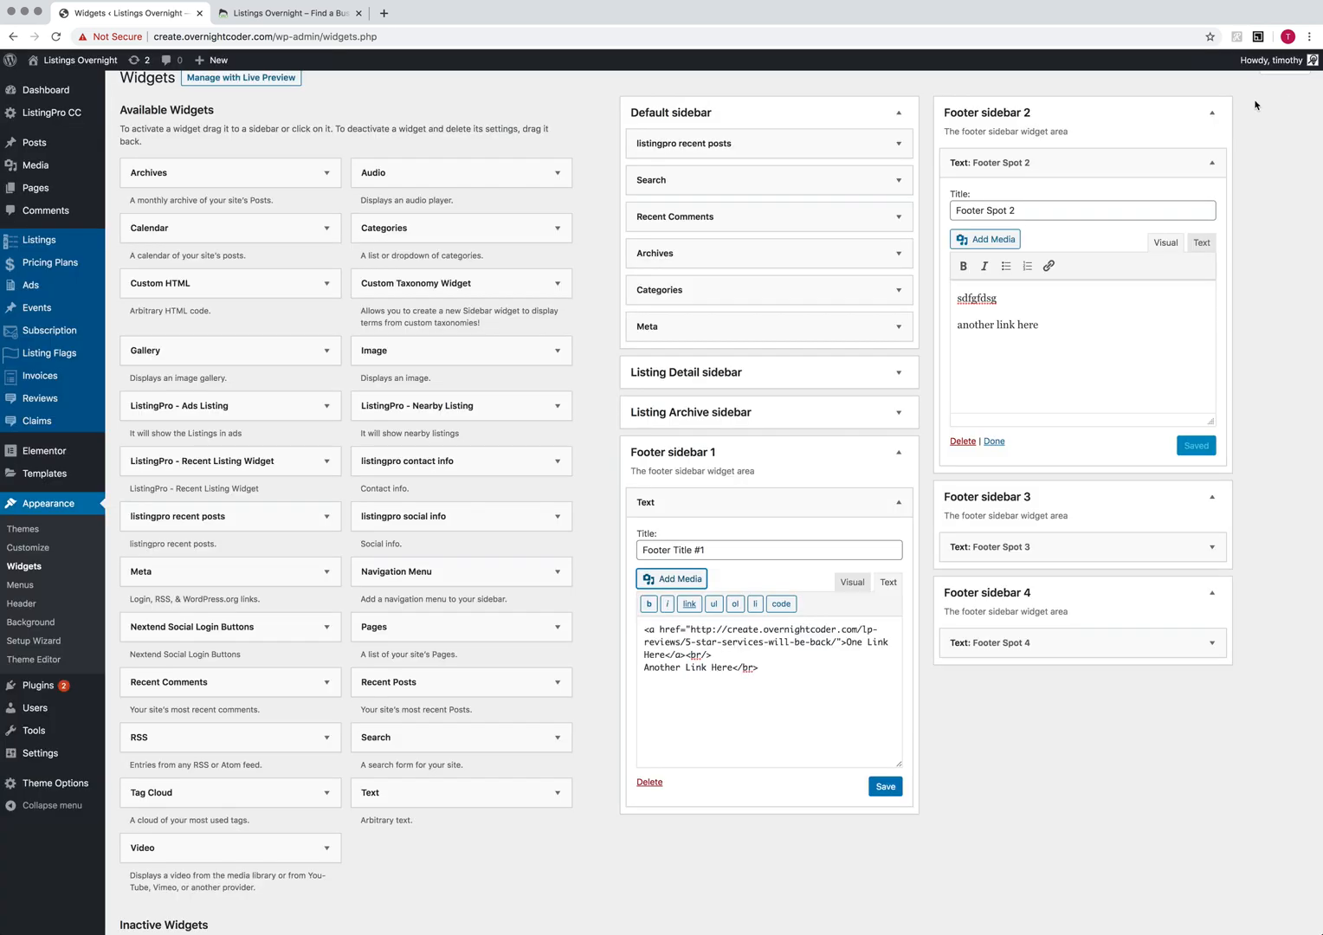
left_click(1287, 86)
left_click(689, 604)
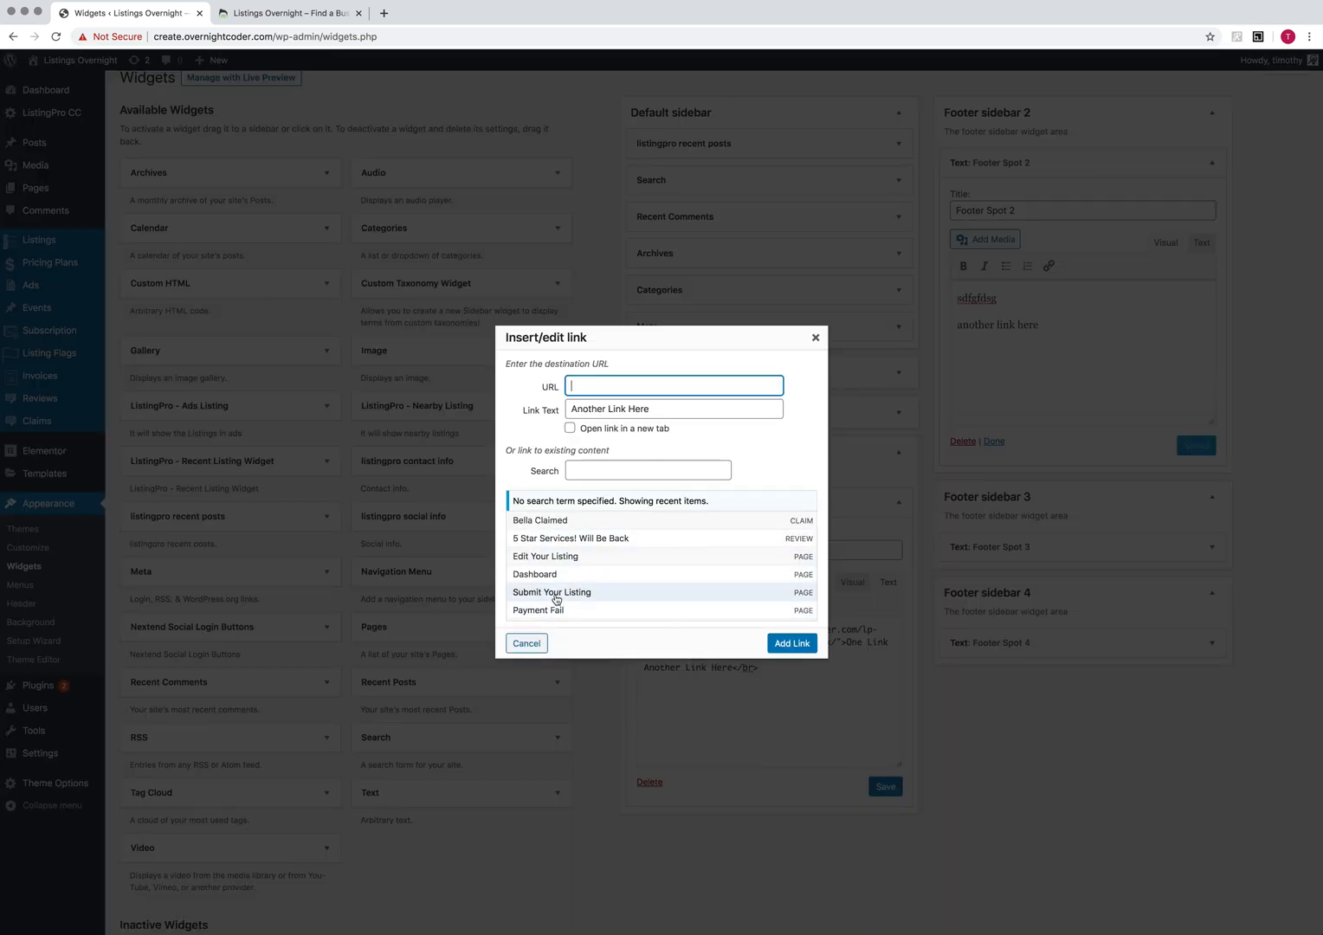
left_click(572, 593)
left_click(792, 642)
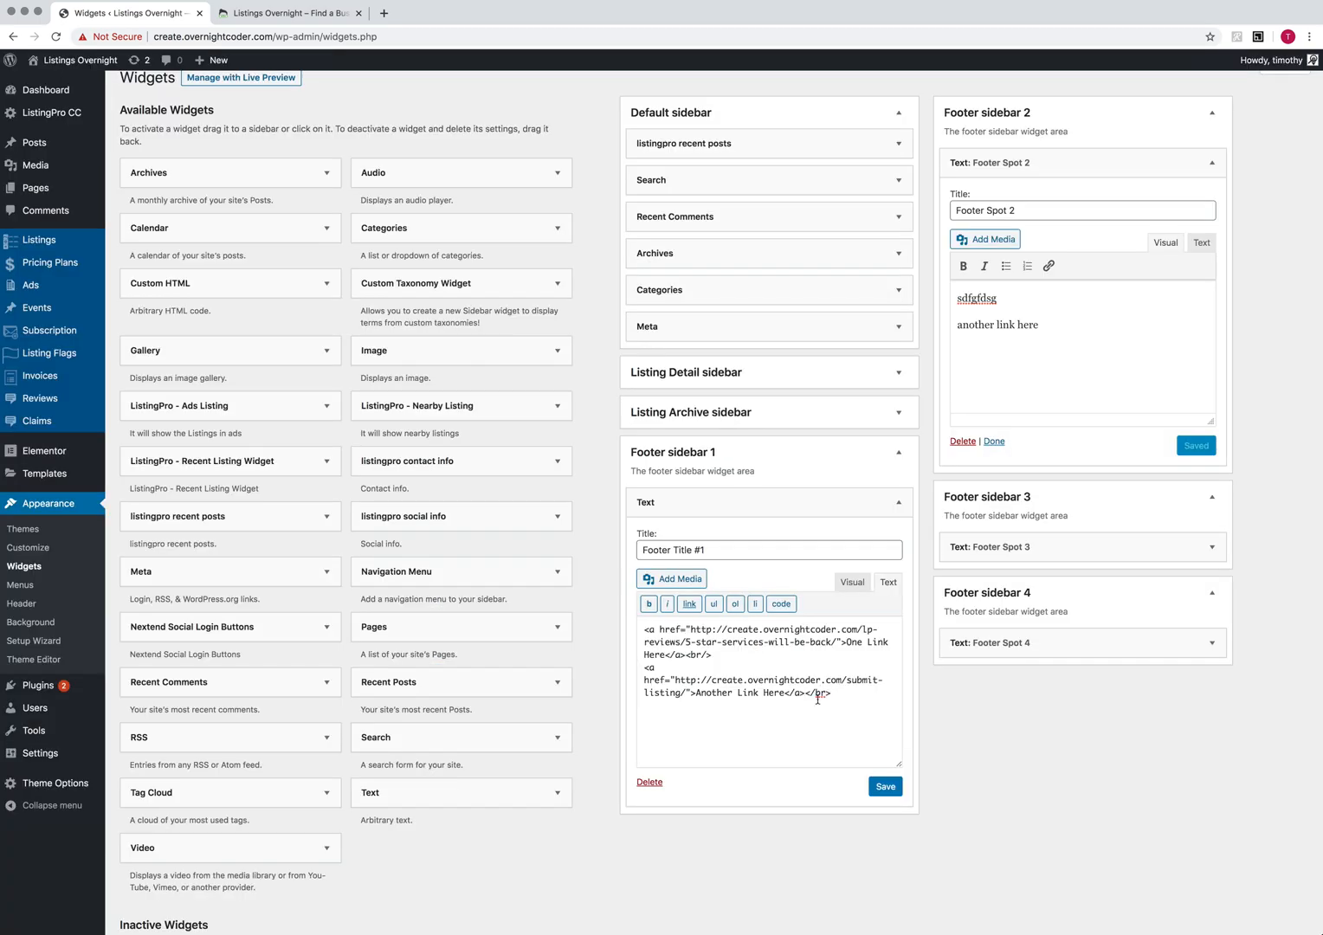
Save the Footer Title #1 widget and check the footer columns on the reloaded live site, returning to the Widgets page.
left_click(885, 786)
left_click(249, 13)
left_click(238, 36)
key("Return")
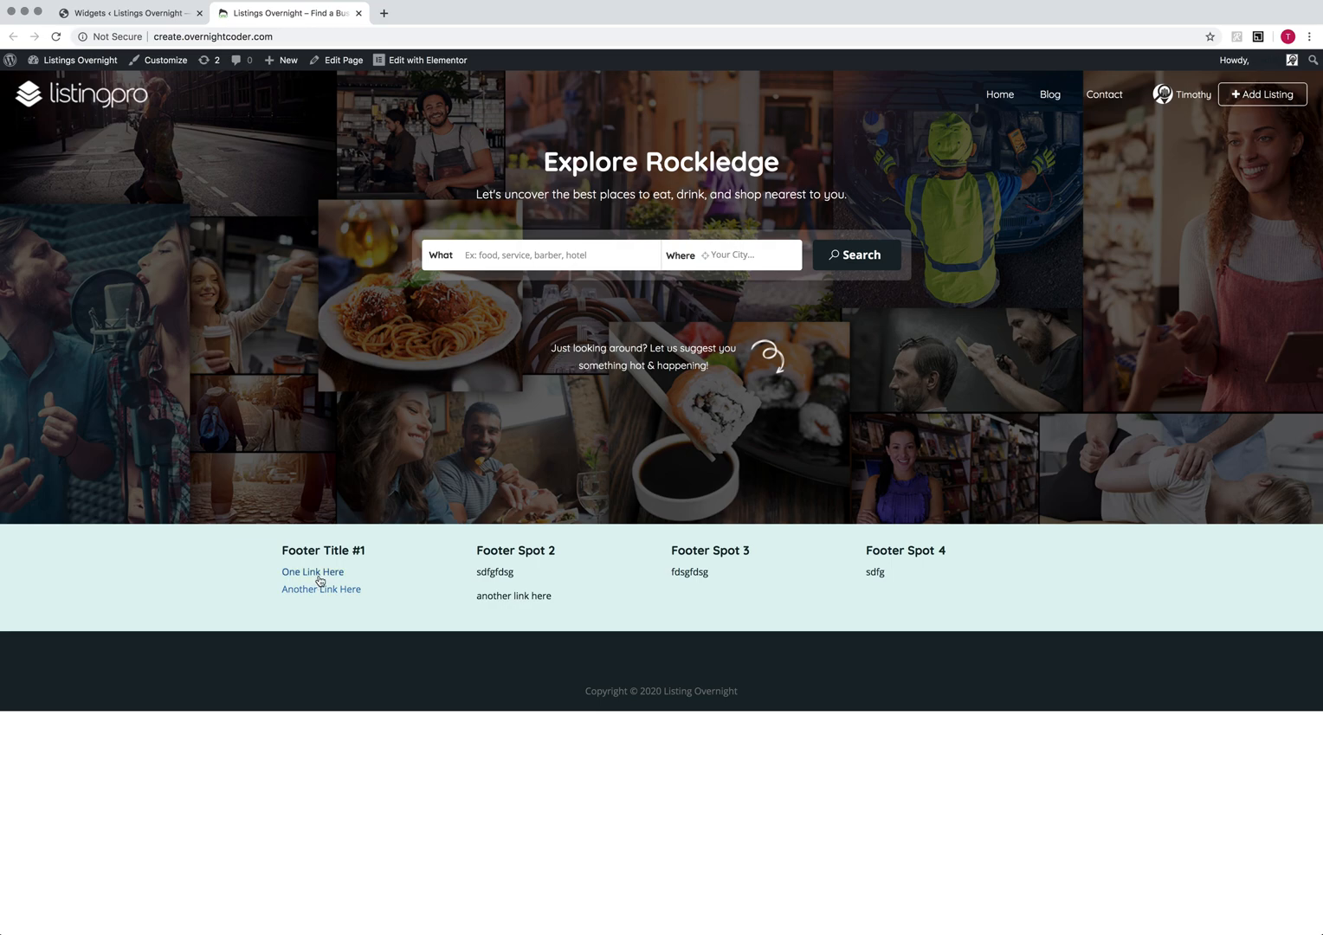
left_click_drag(503, 595, 479, 577)
left_click(482, 592)
left_click(104, 14)
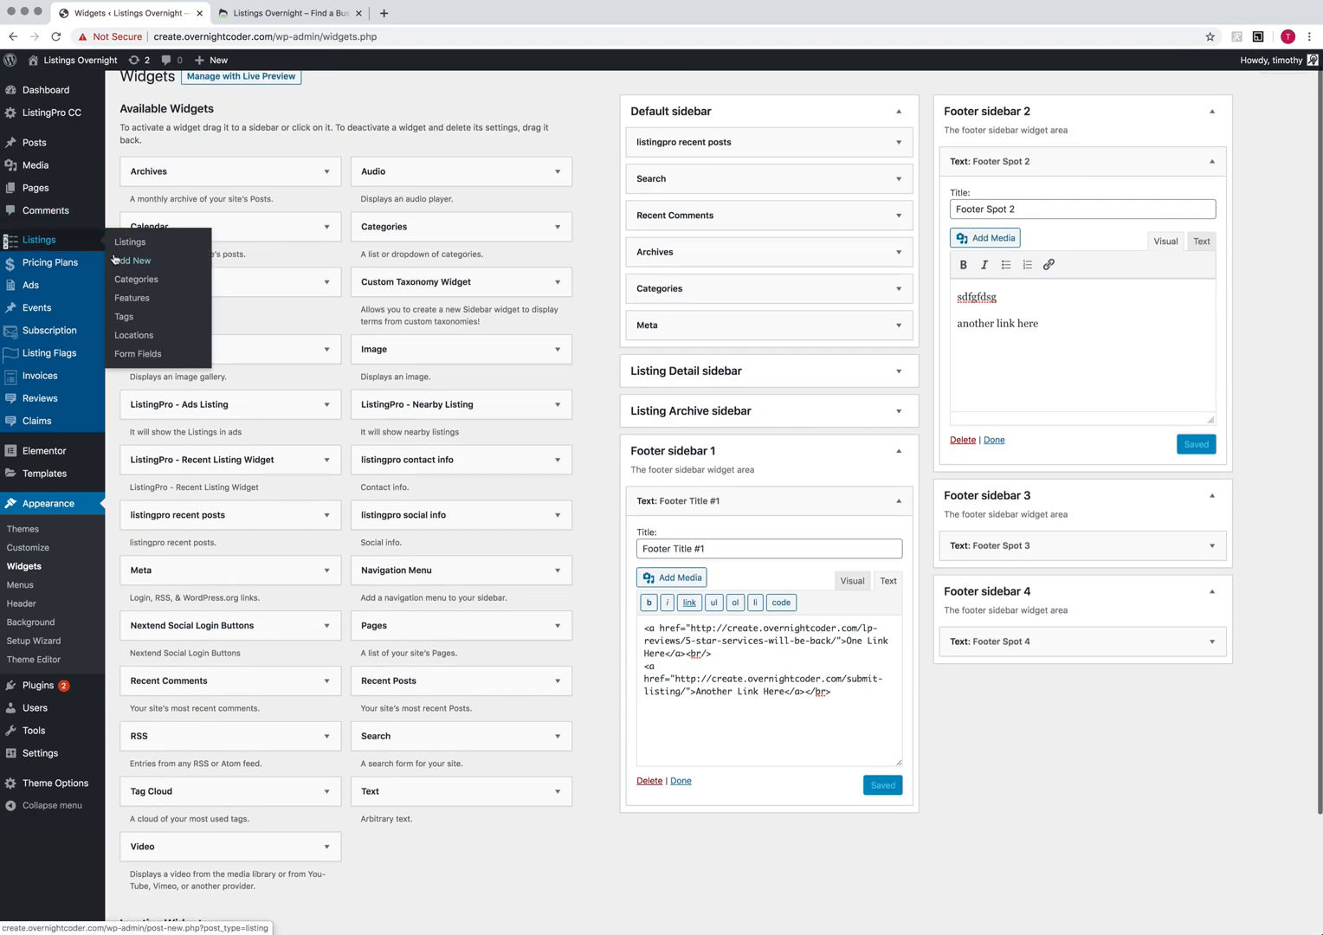
Open the listing categories page and examine the new-category fields and the icons and banners of the existing categories.
left_click(127, 280)
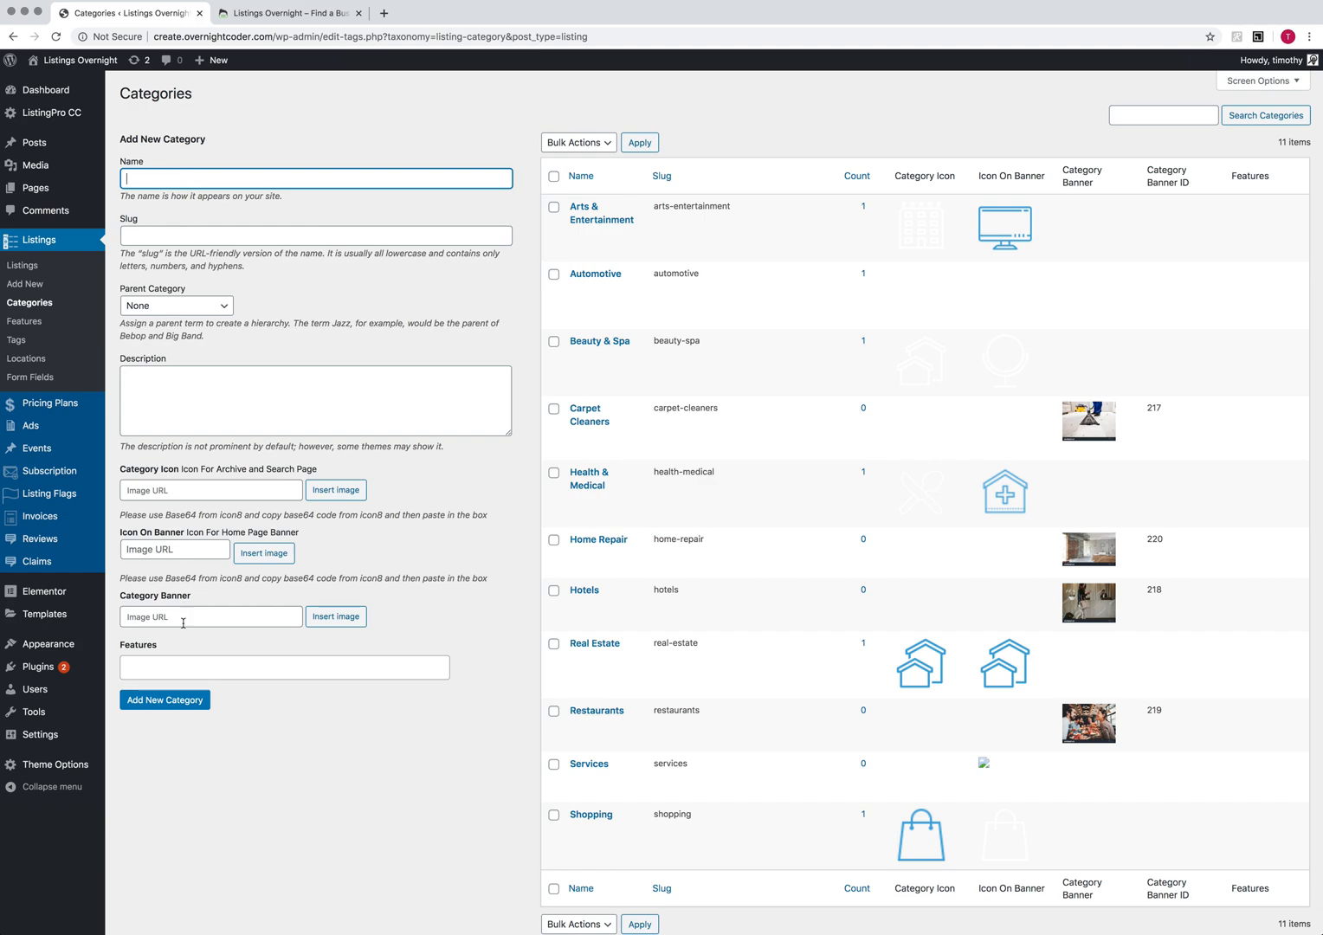
scroll(606, 563, "down", 2)
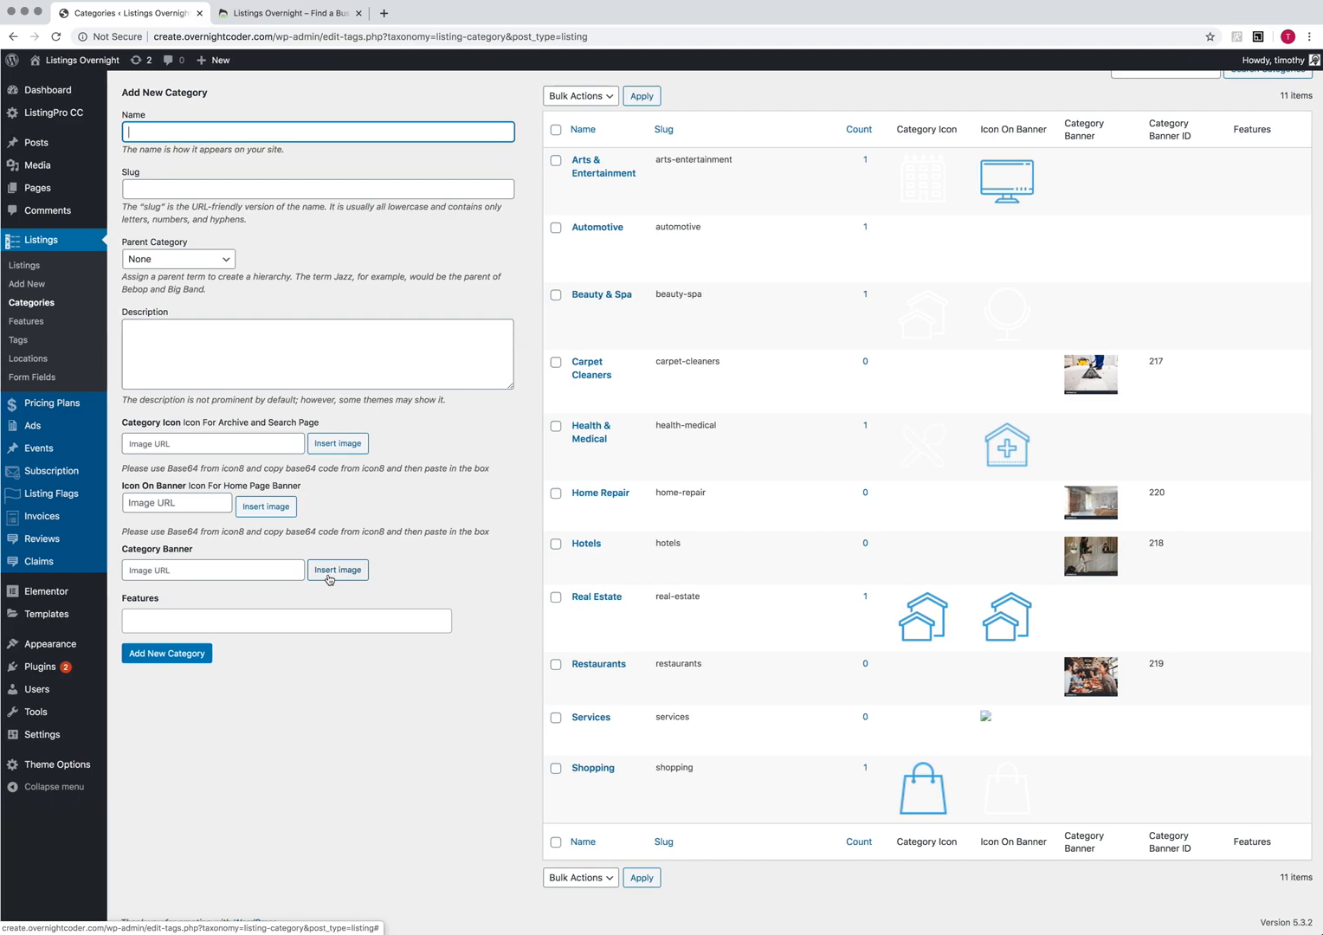
scroll(329, 580, "up", 1)
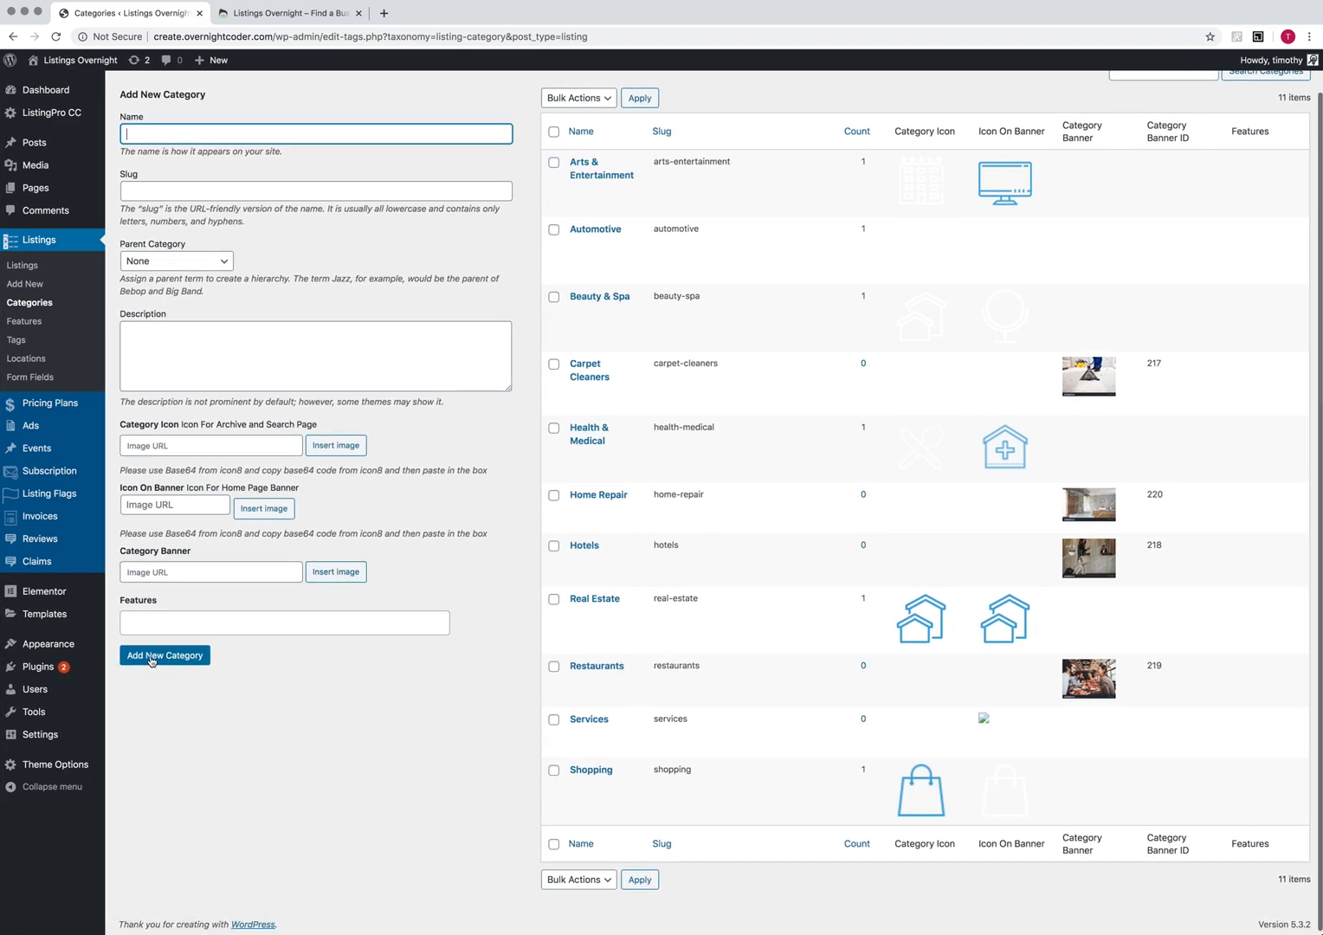
scroll(152, 663, "up", 1)
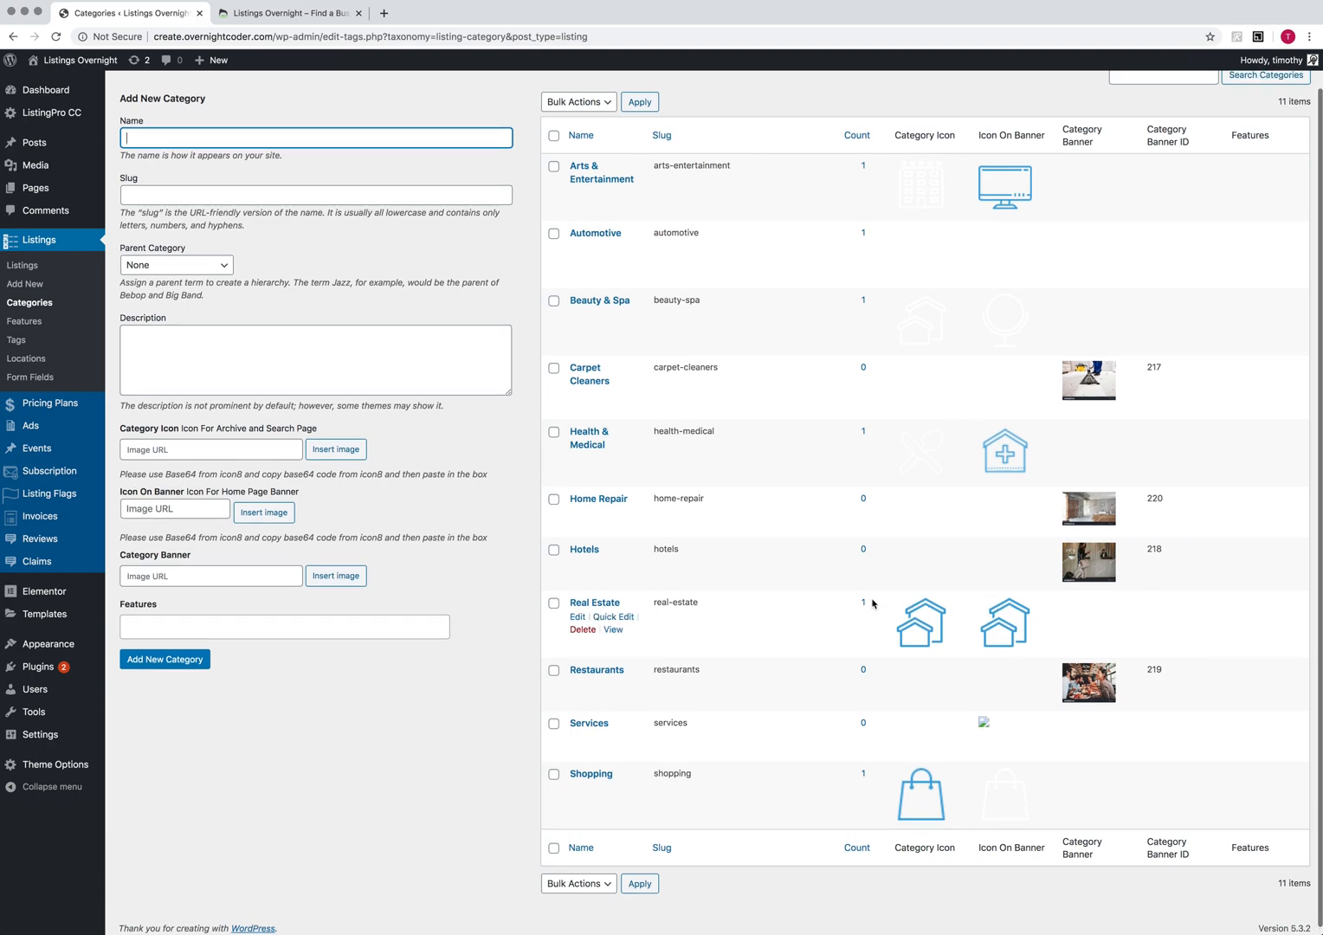
scroll(872, 604, "up", 2)
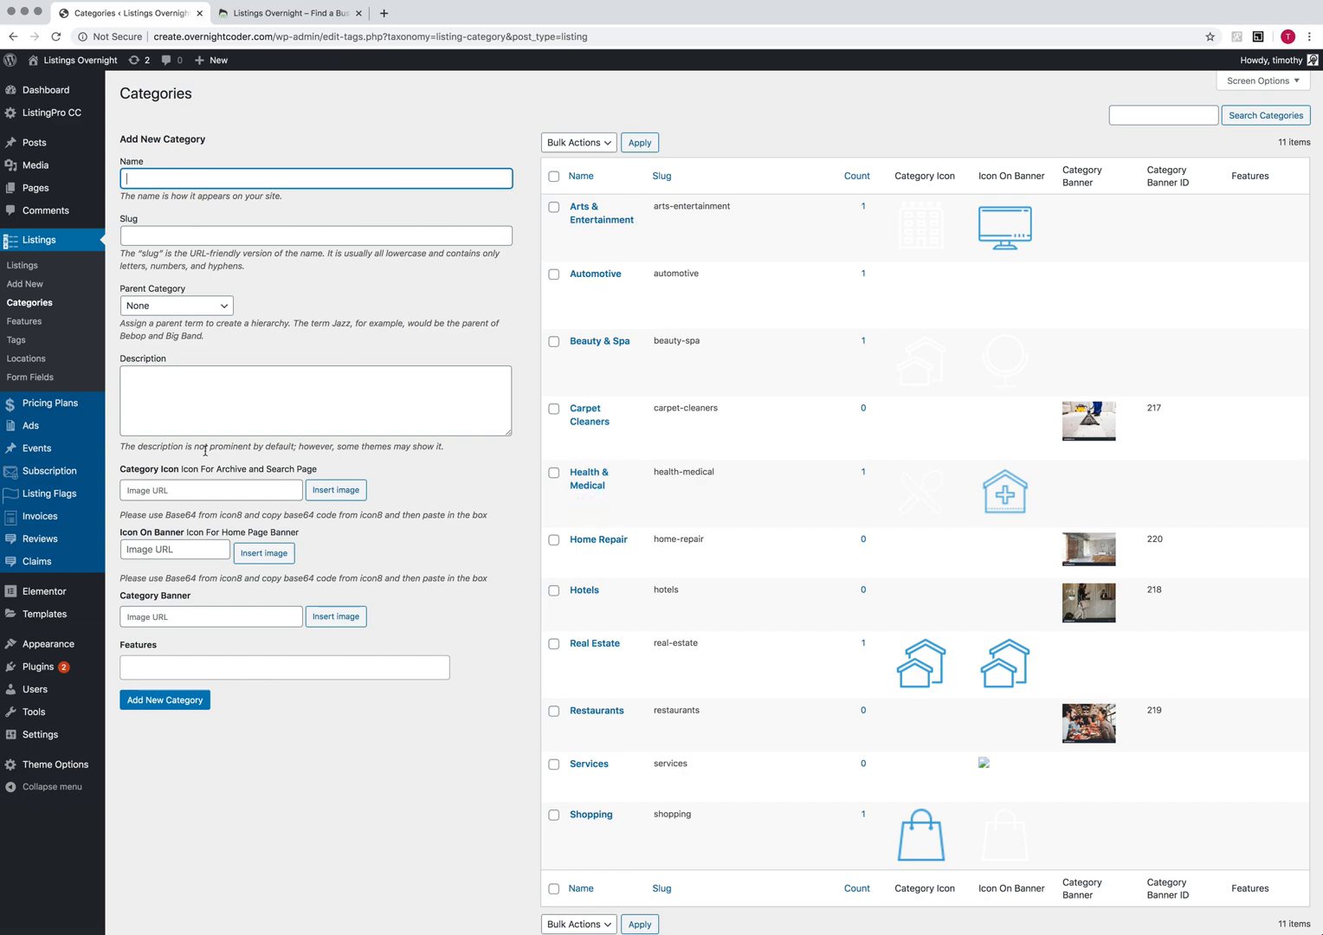
left_click(193, 488)
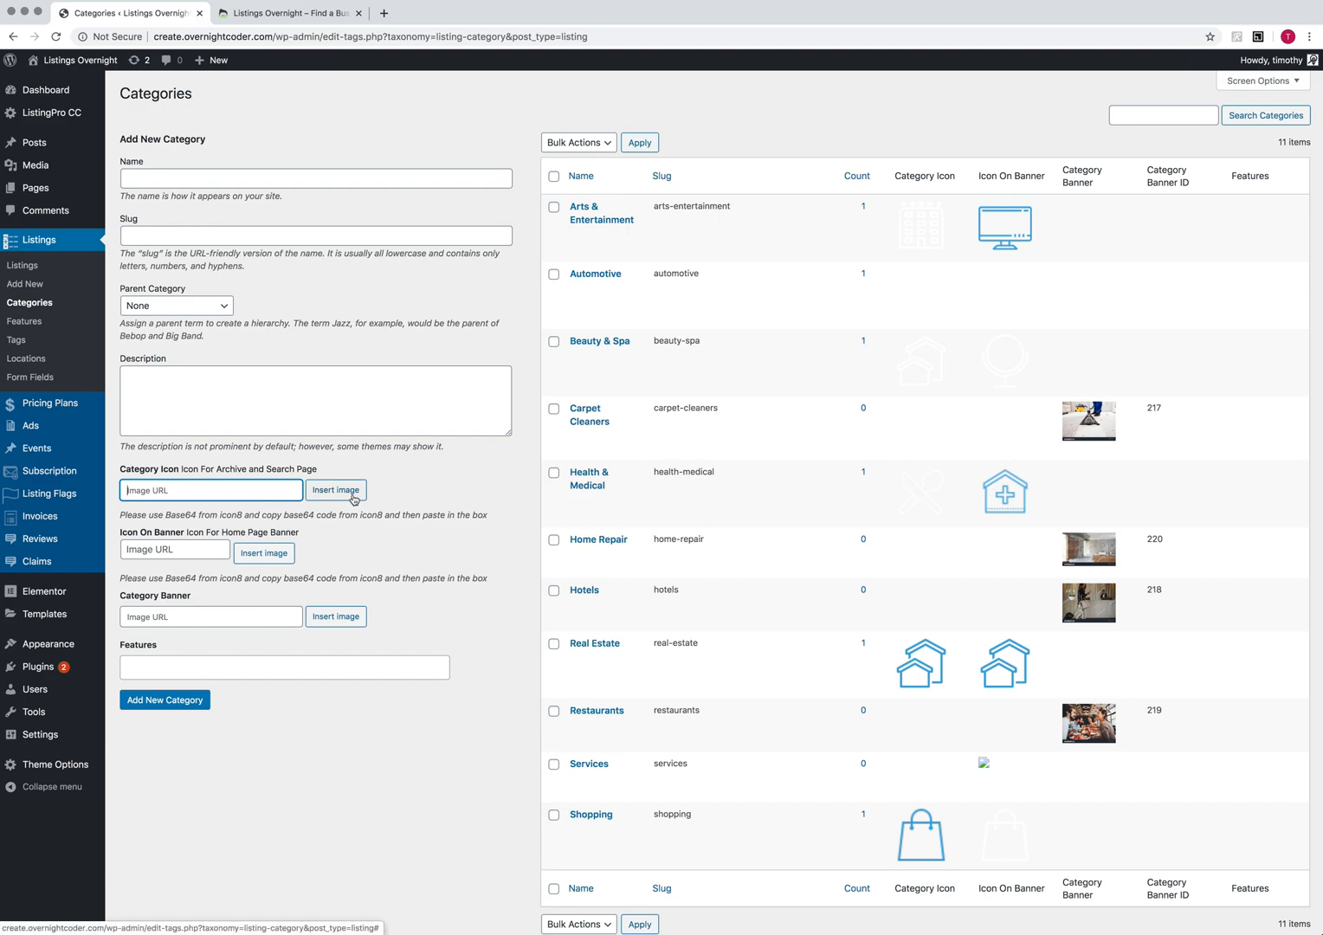
scroll(353, 498, "down", 1)
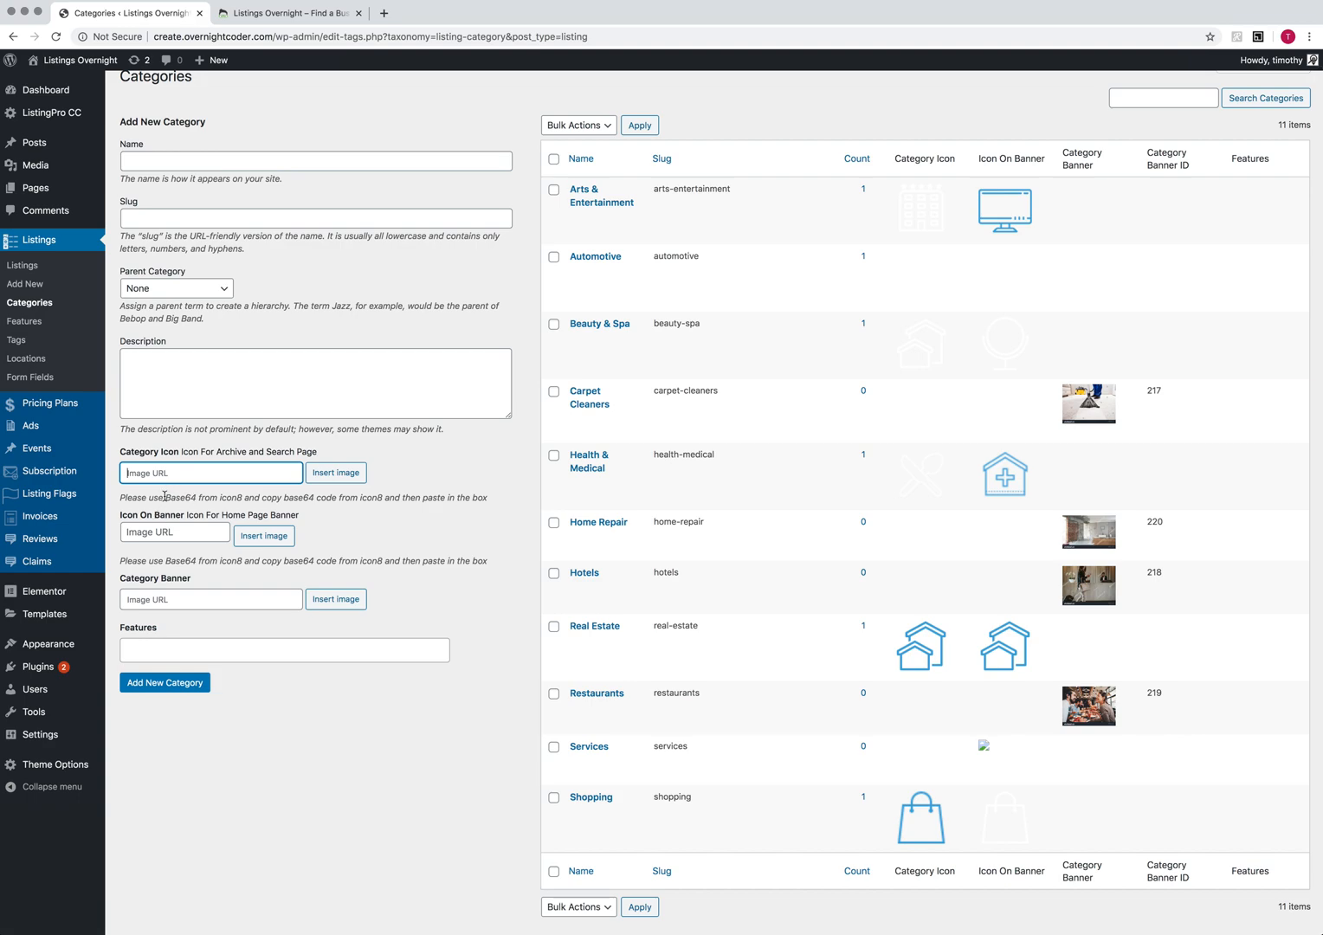
scroll(164, 496, "up", 1)
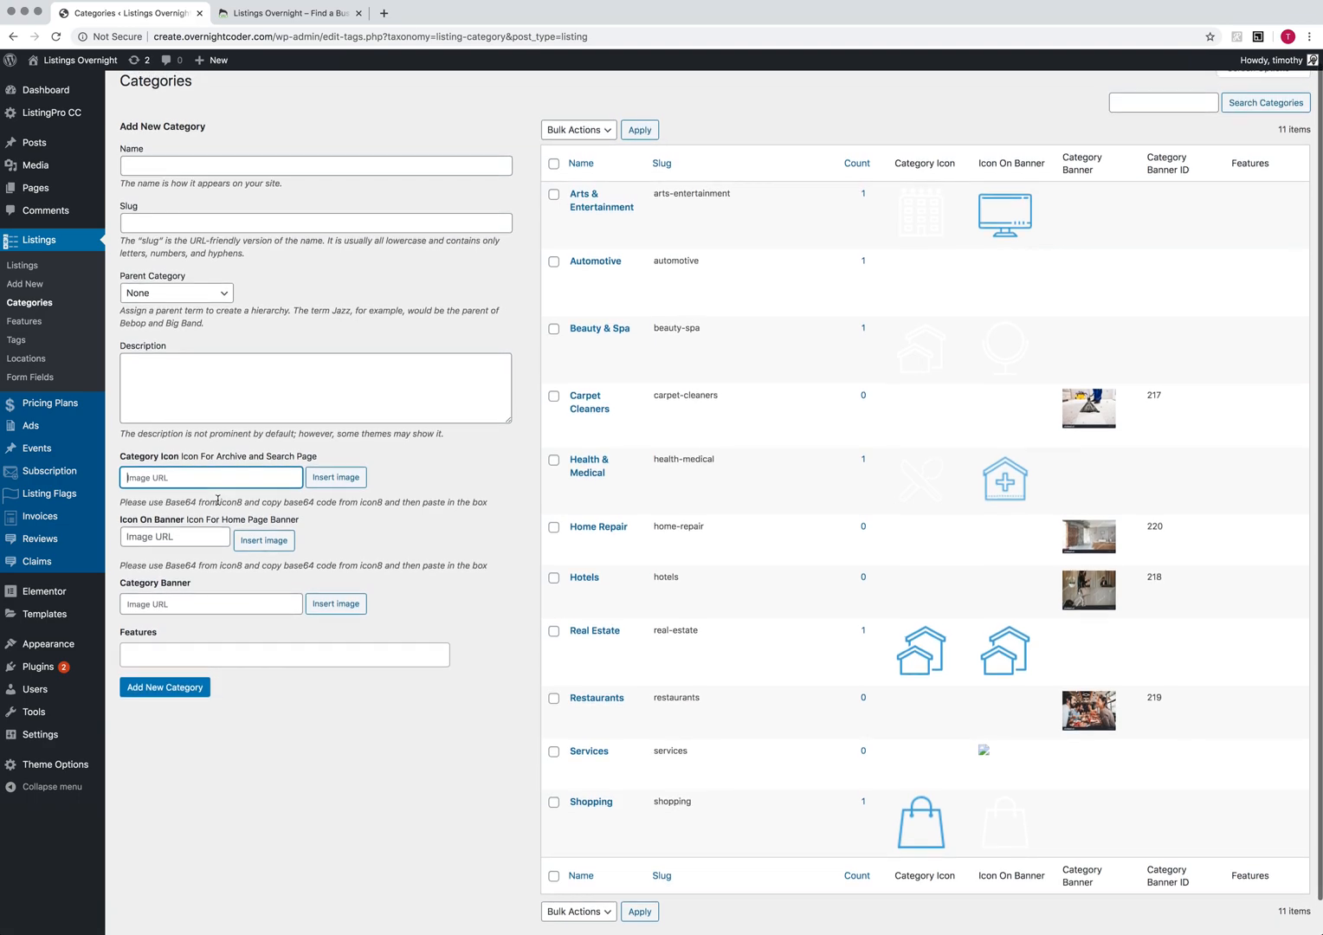
scroll(199, 499, "down", 1)
left_click_drag(243, 499, 217, 492)
left_click(196, 473)
scroll(195, 474, "up", 1)
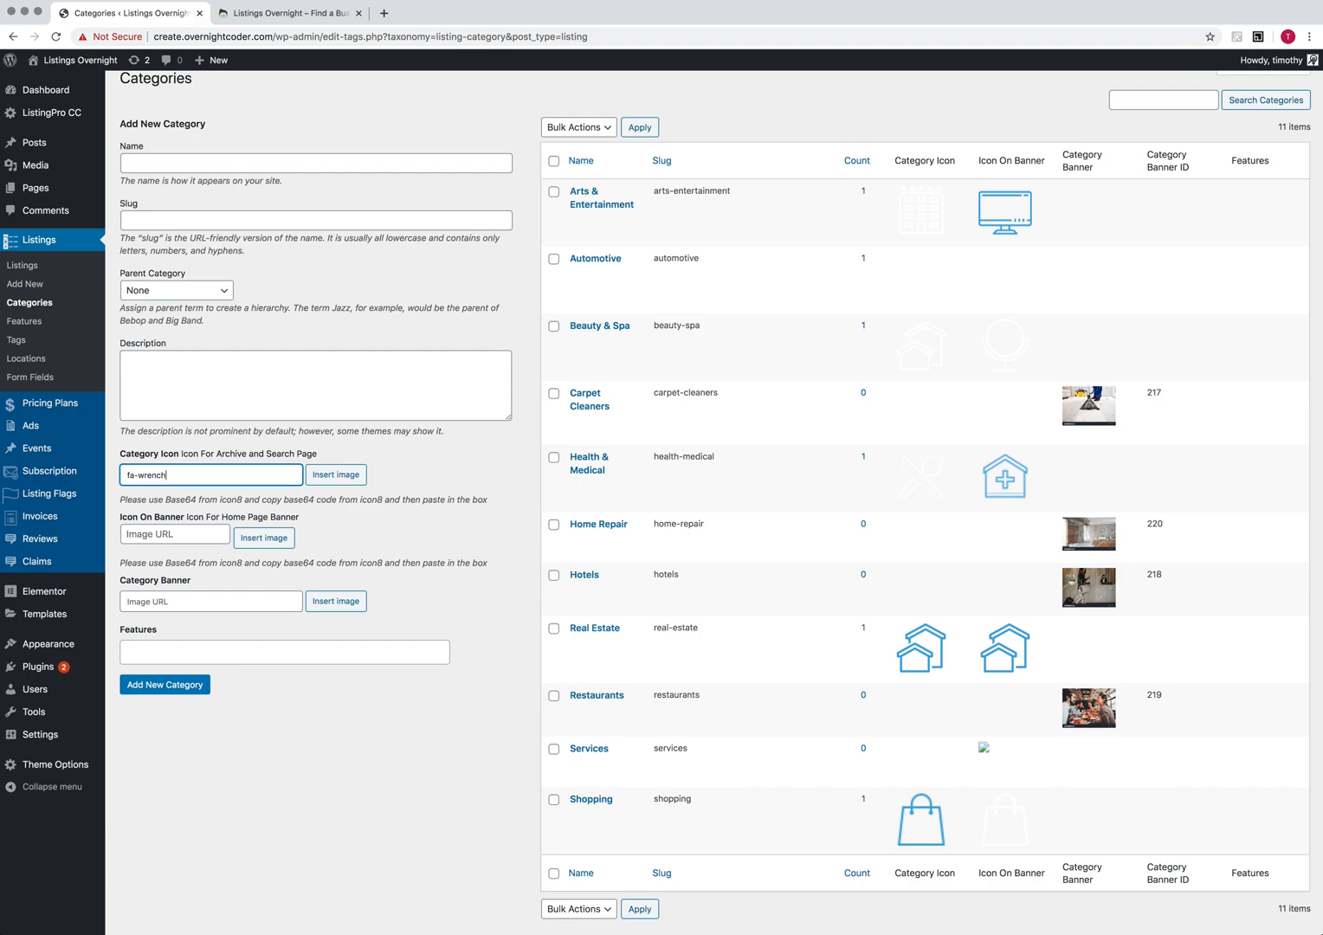
left_click_drag(144, 473, 122, 472)
key("BackSpace")
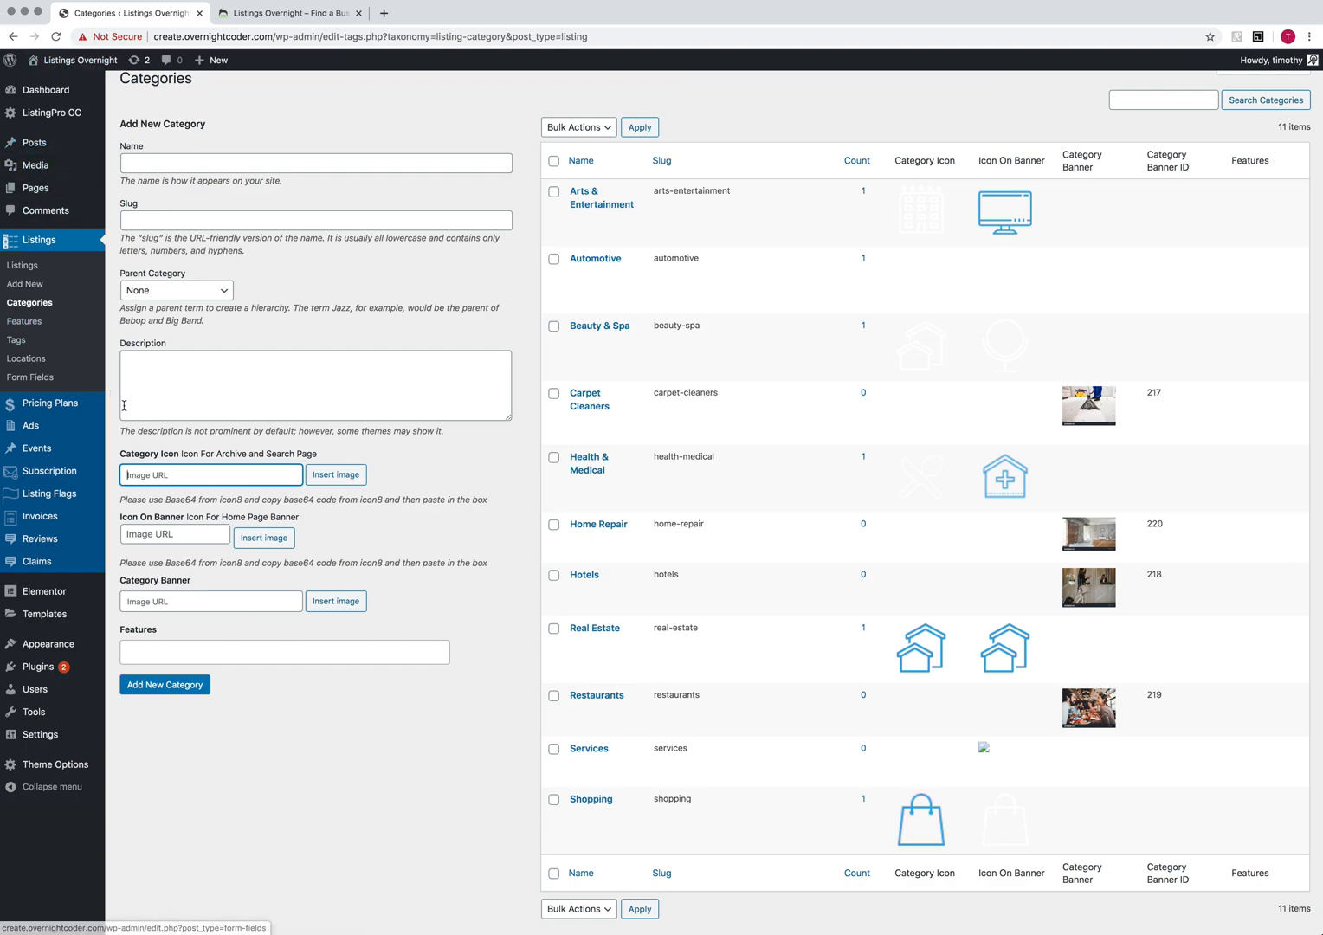
scroll(65, 827, "down", 1)
scroll(54, 768, "up", 1)
Open the theme options and look through the Header section, from header layout to login popup style.
left_click(54, 768)
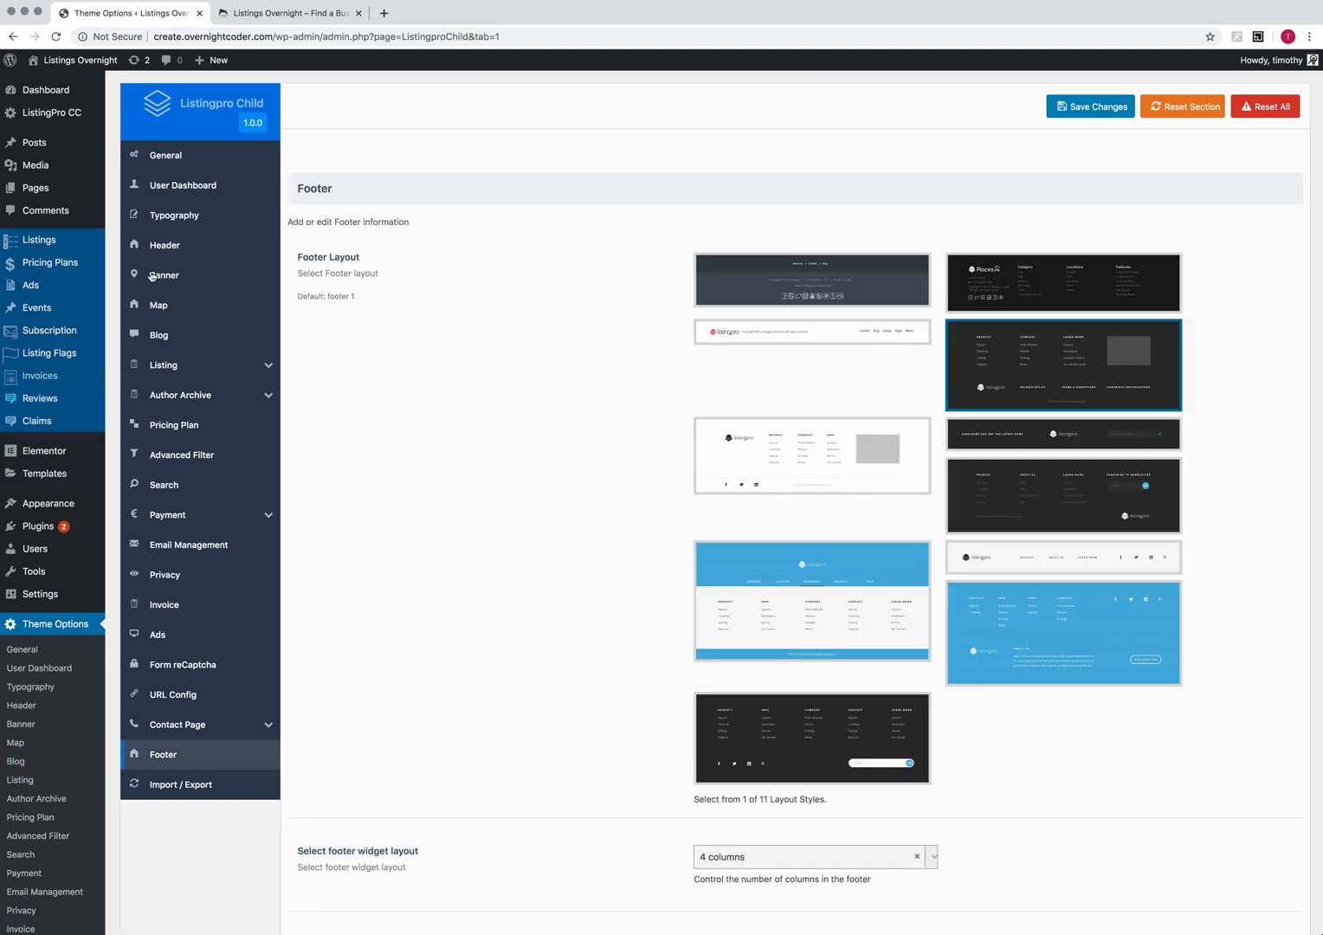
left_click(170, 246)
scroll(588, 422, "down", 6)
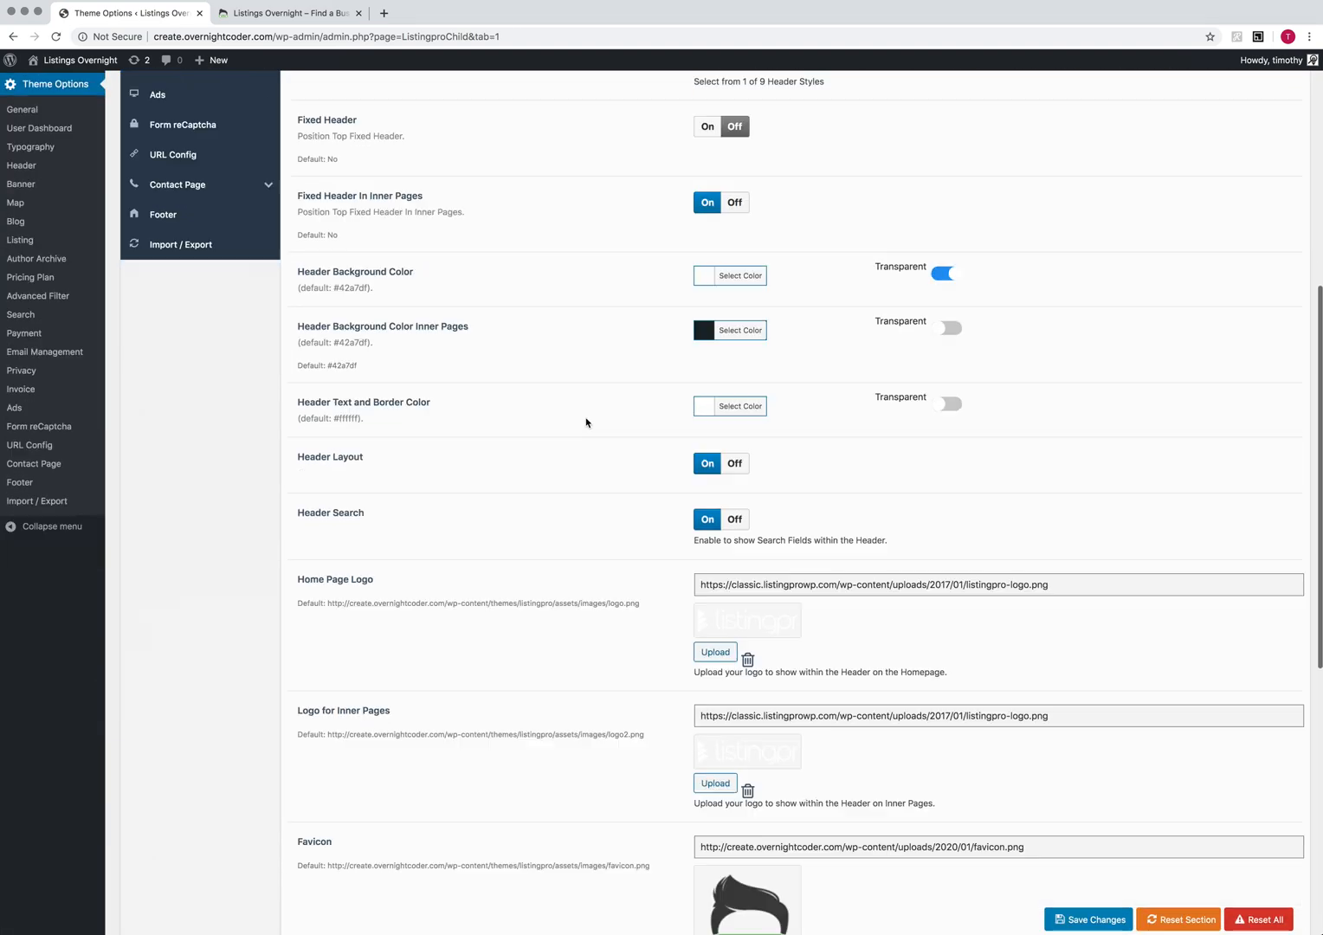
scroll(575, 424, "down", 10)
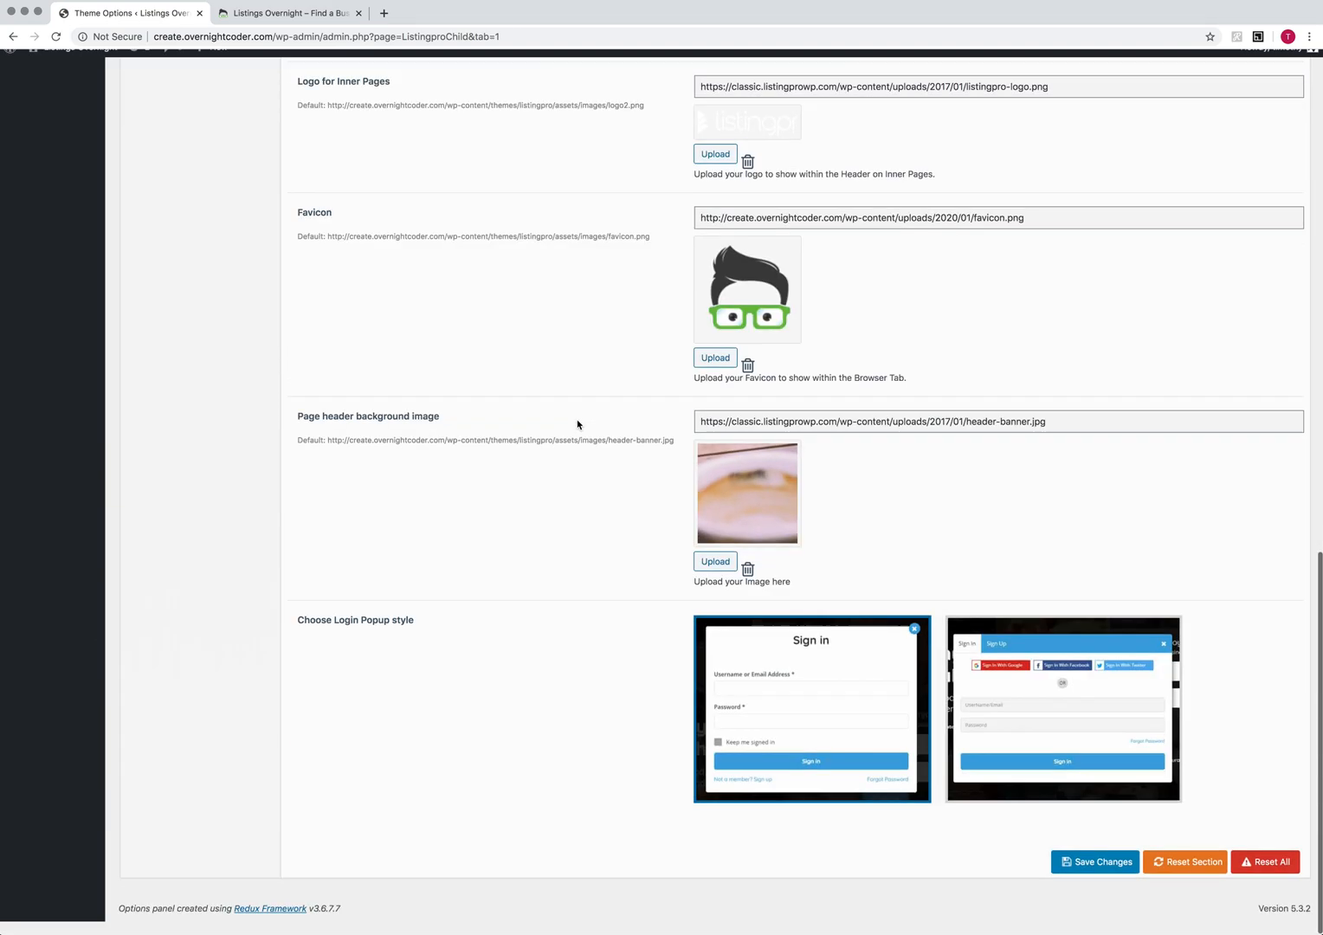
scroll(578, 424, "up", 10)
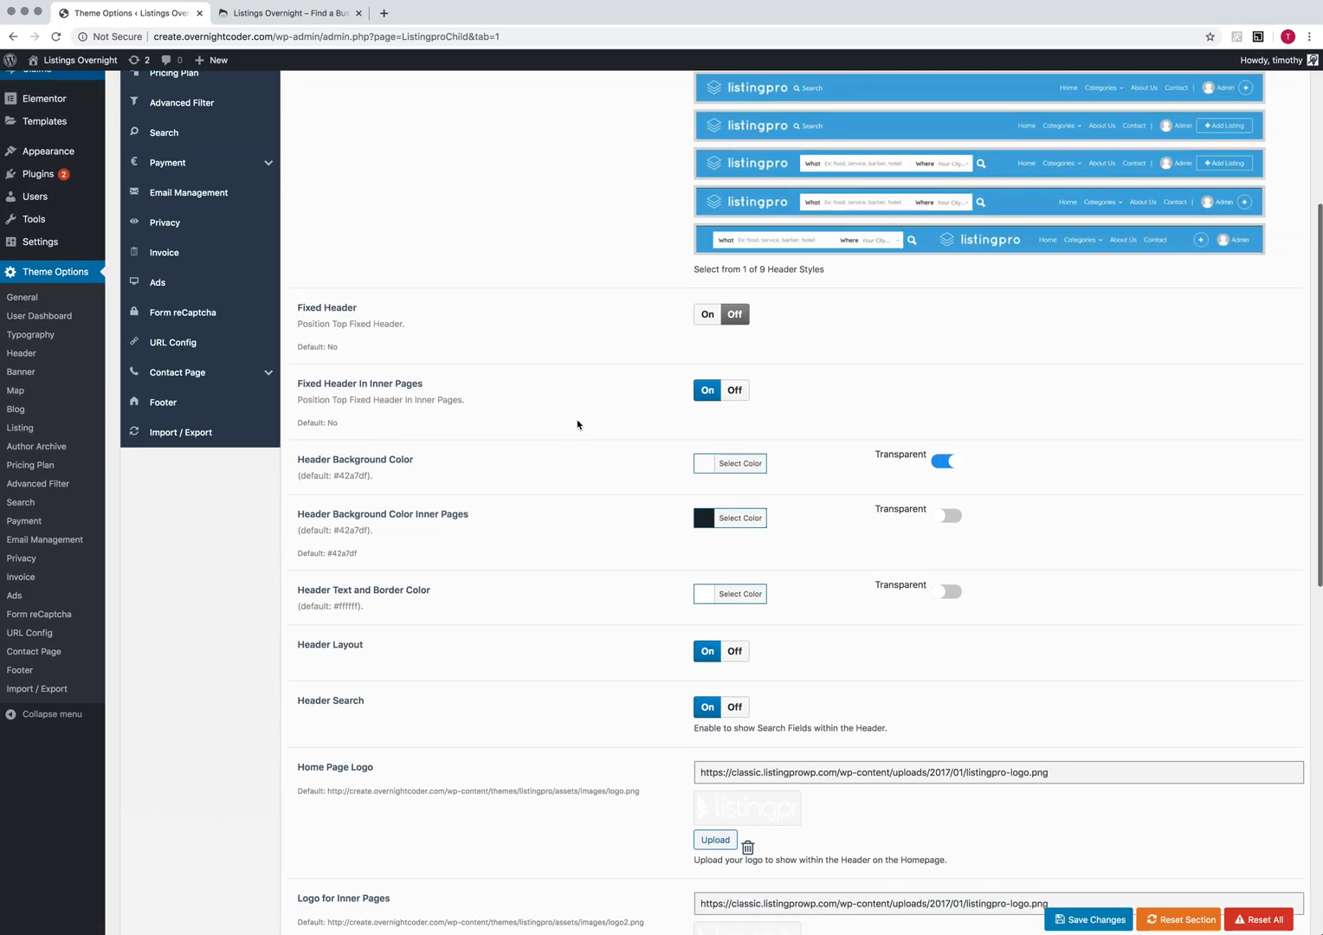
scroll(577, 425, "up", 2)
scroll(451, 403, "up", 2)
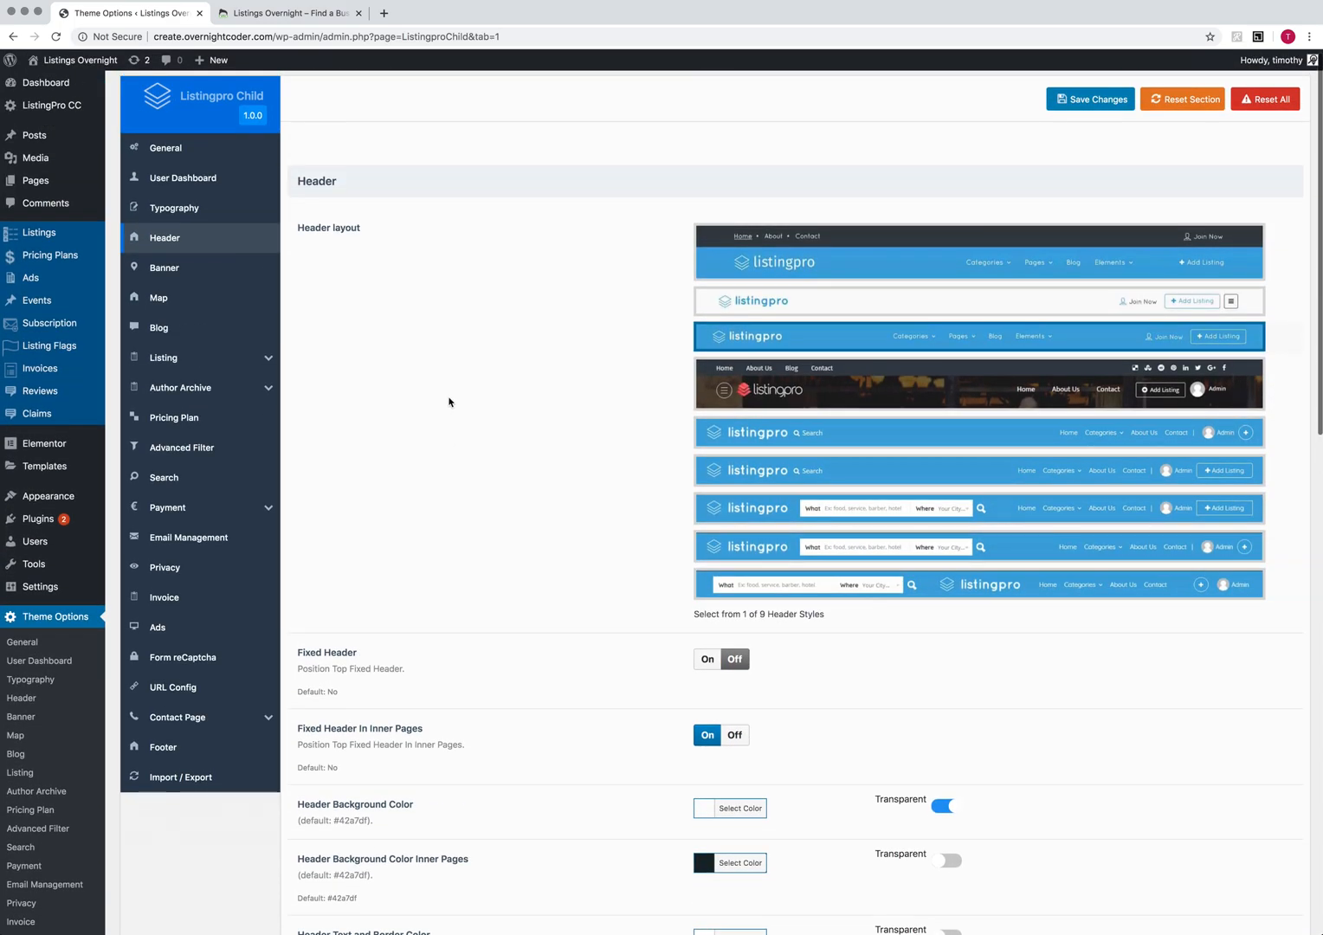
Add Arts & Entertainment and Beauty & Spa to the banner's Listing Categories in the theme options and save the changes.
left_click(173, 269)
scroll(797, 534, "down", 10)
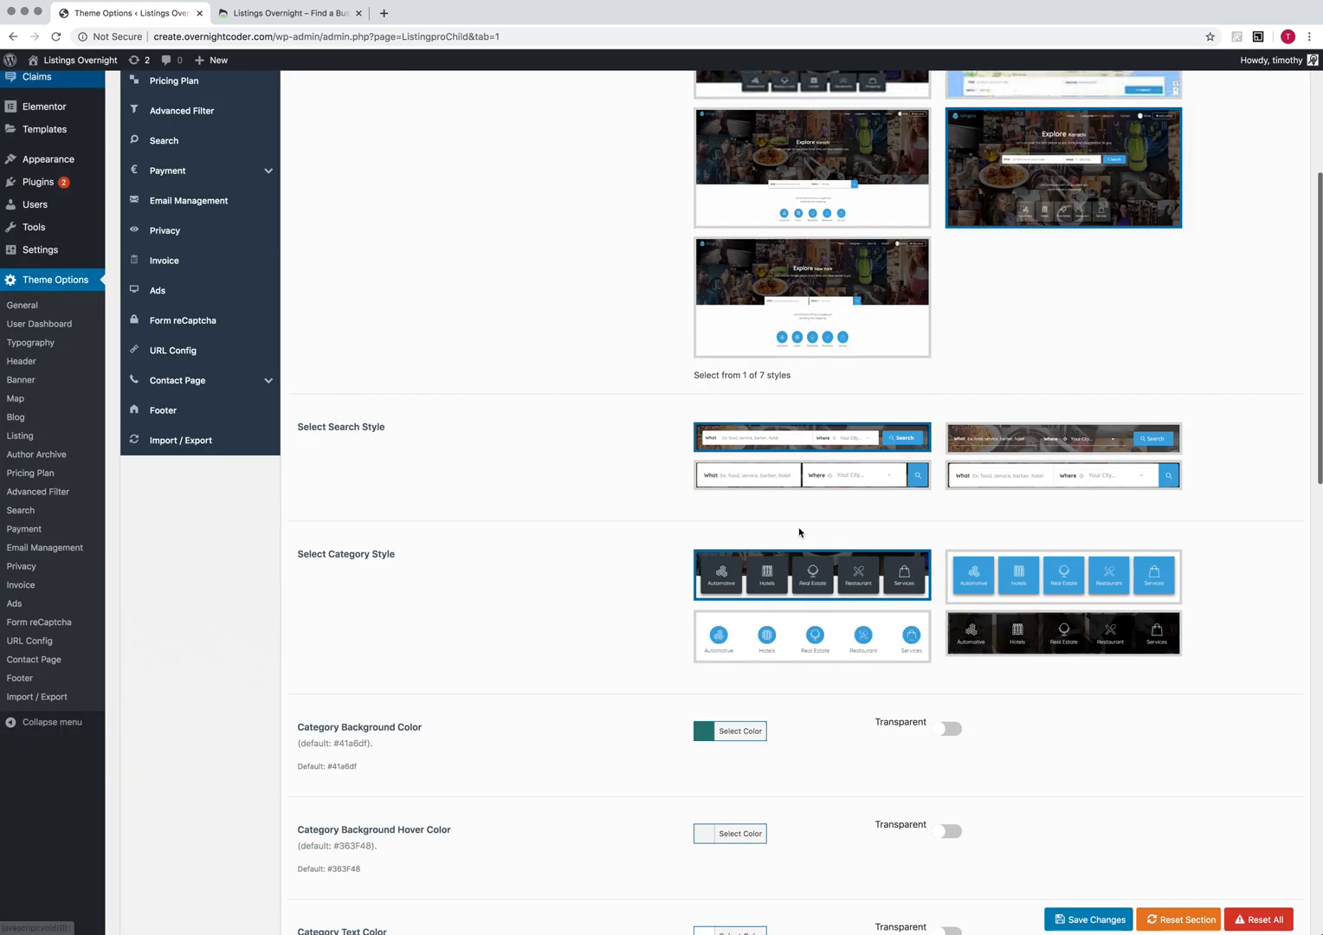
scroll(760, 521, "down", 2)
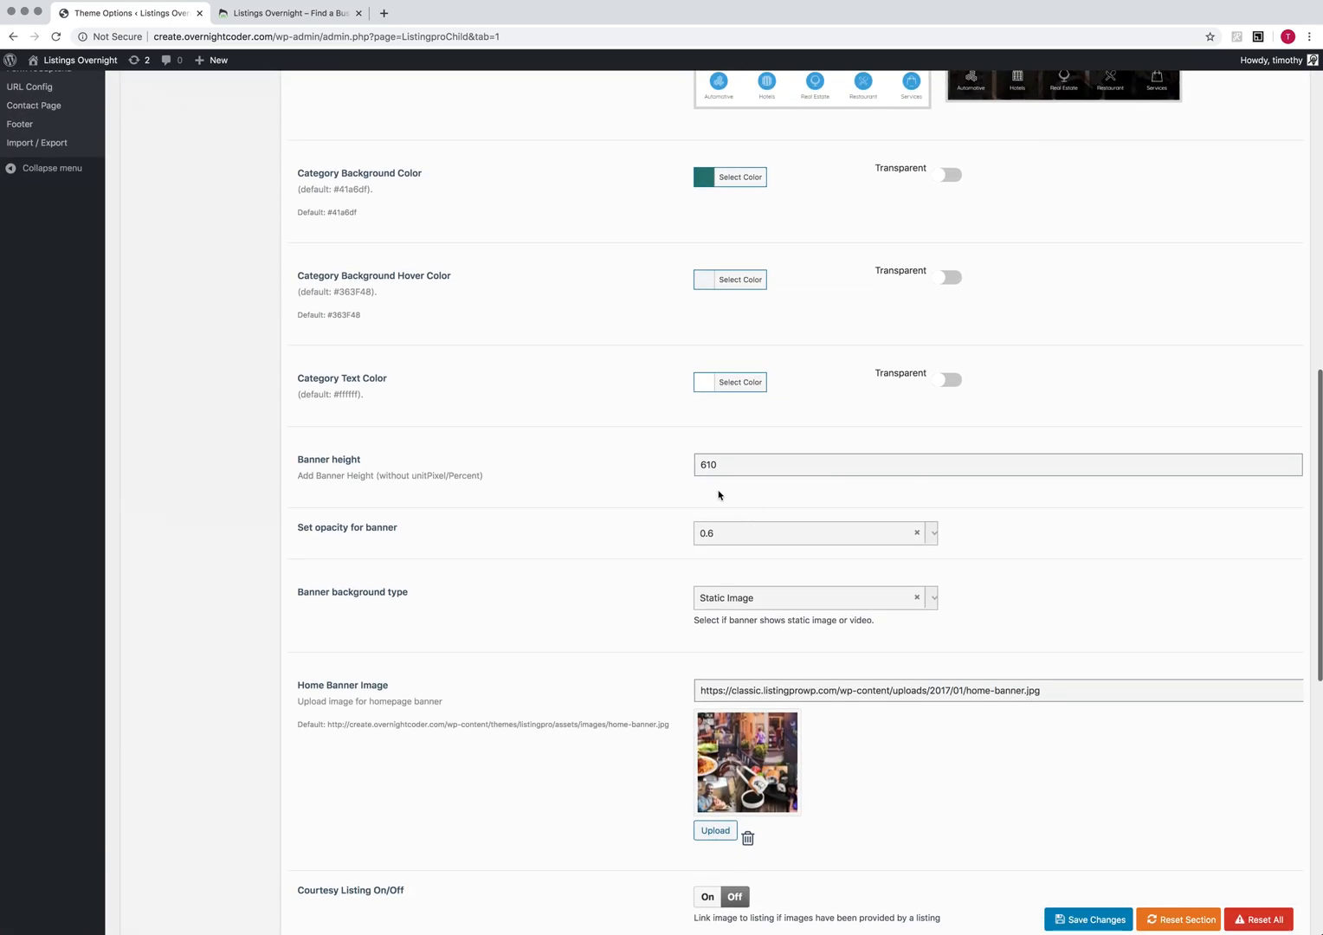
scroll(693, 487, "down", 7)
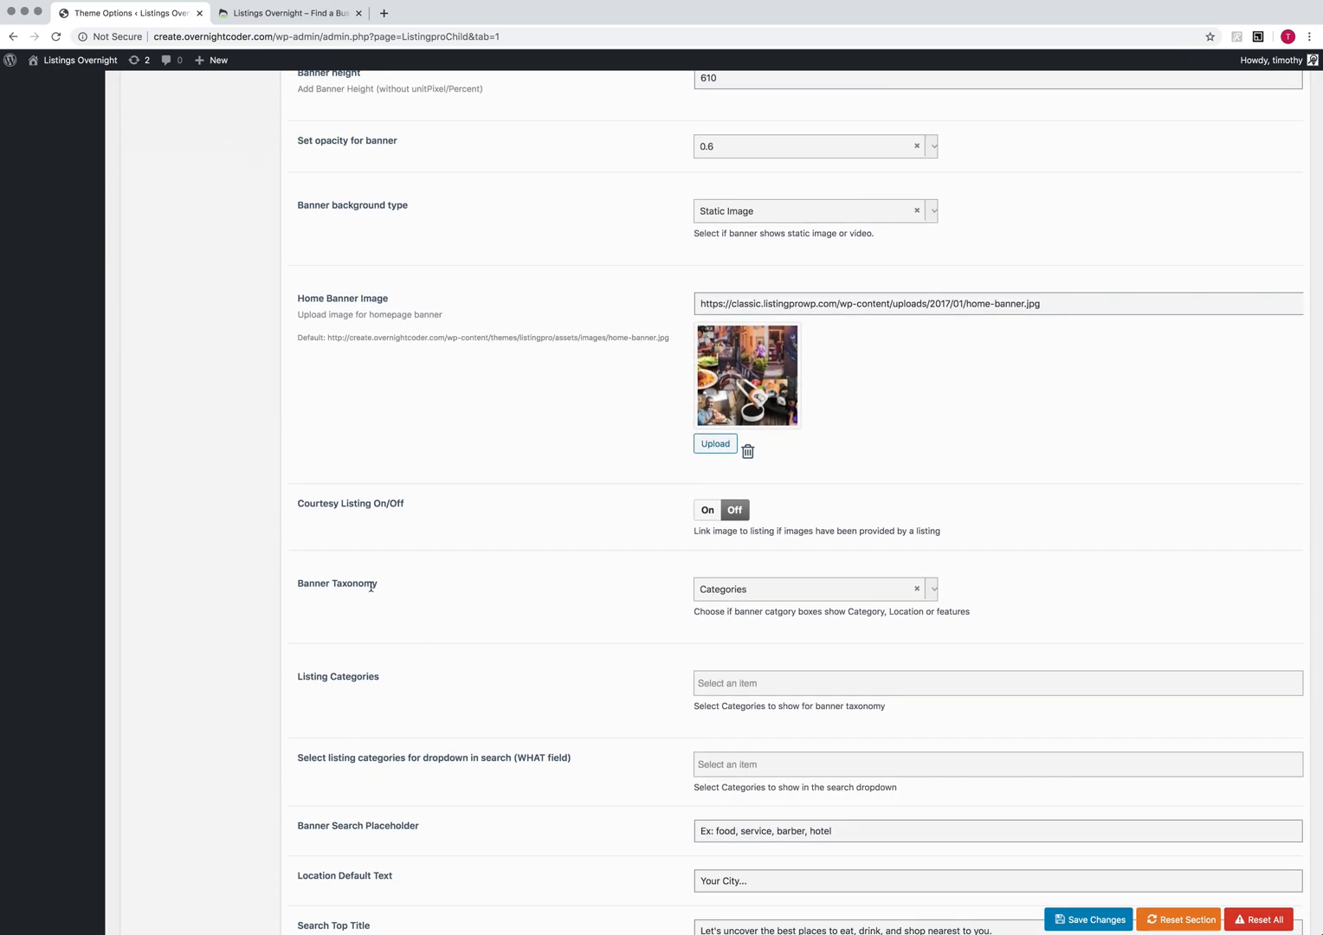
left_click(754, 684)
left_click(757, 703)
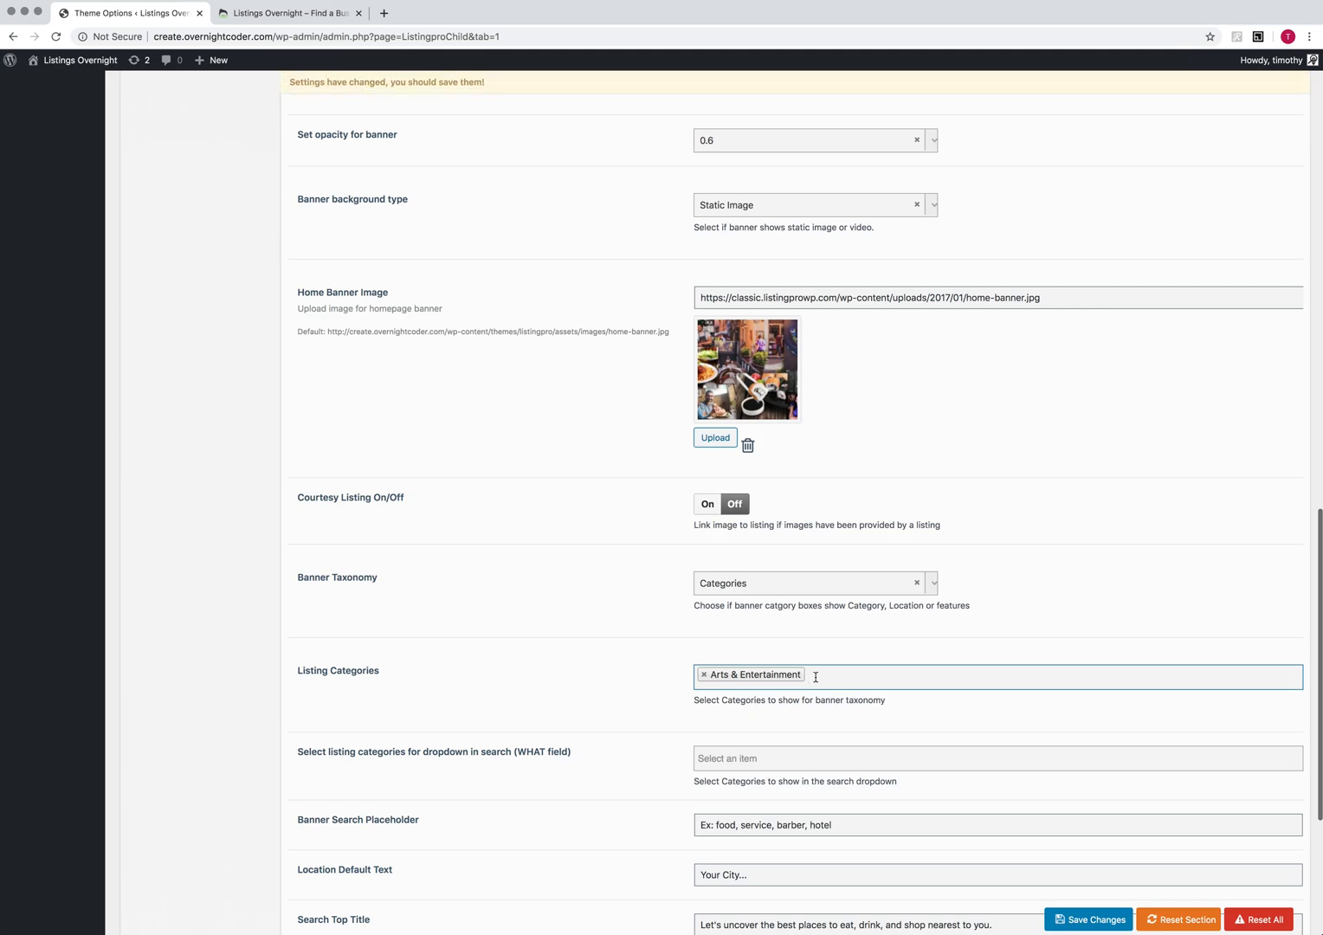
left_click(816, 681)
left_click(766, 720)
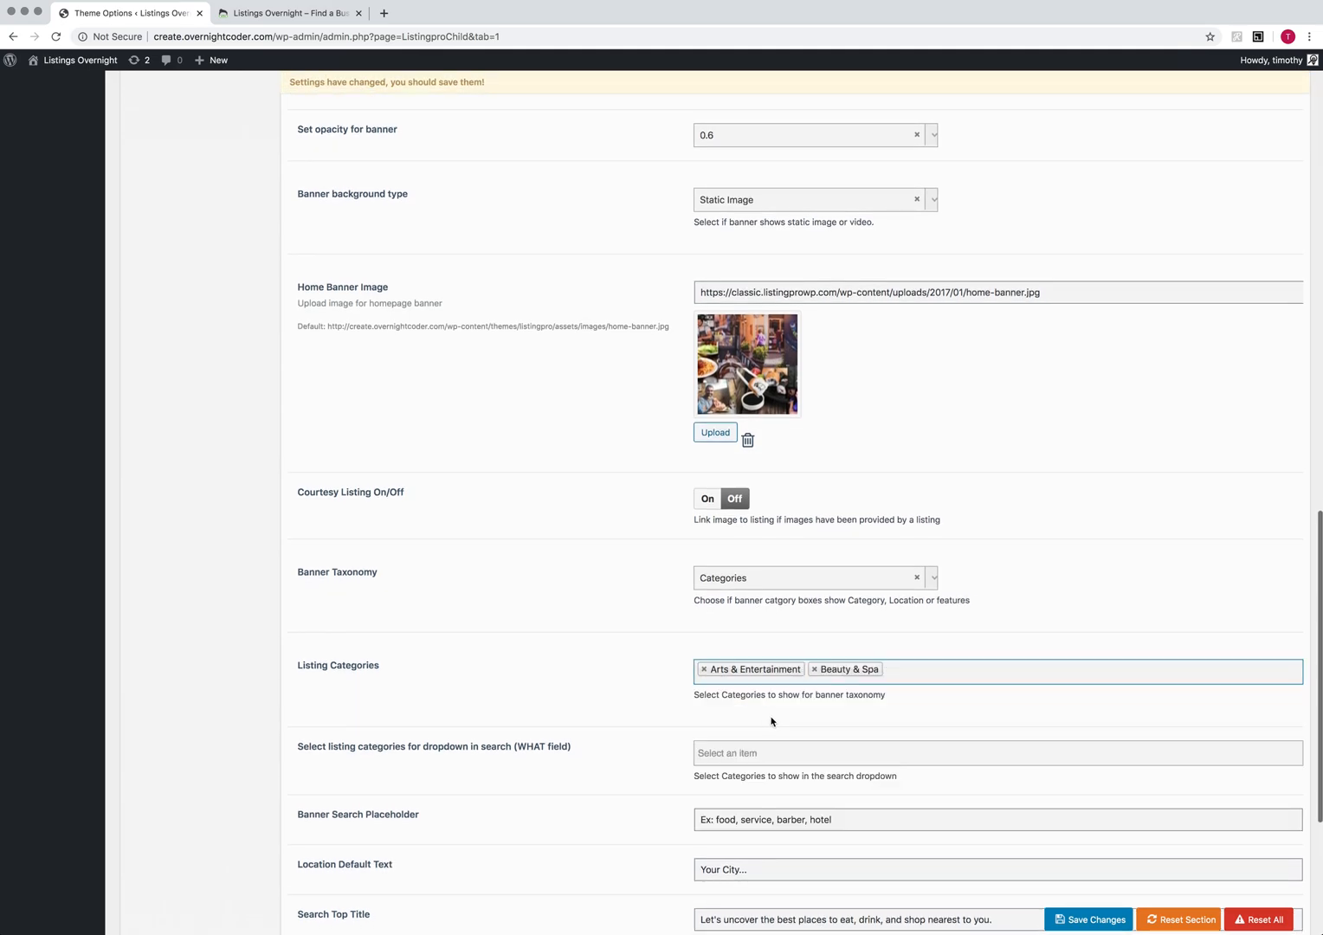
left_click(1092, 921)
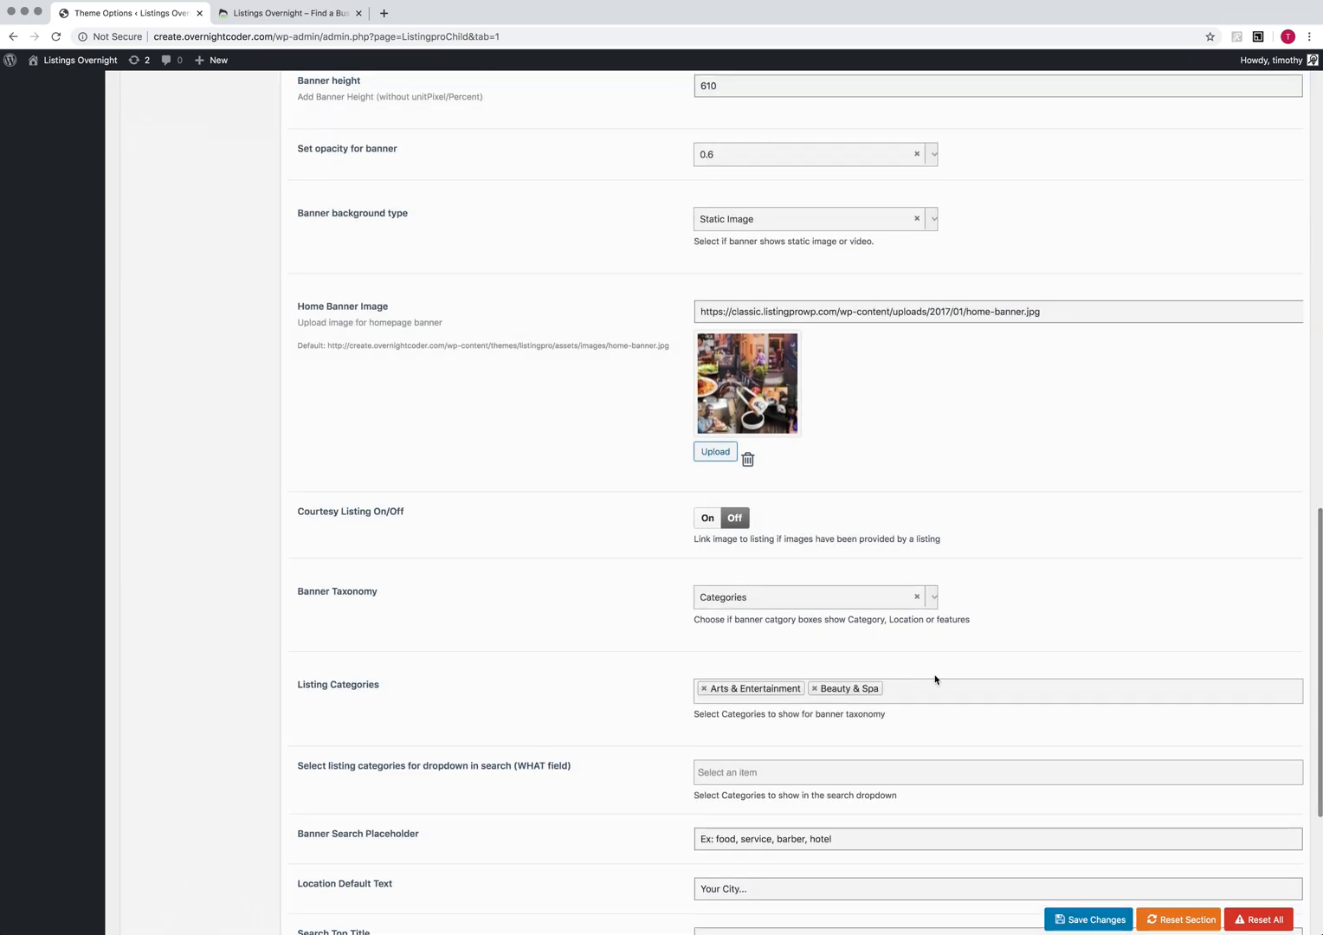
Reload the live homepage to check the banner categories, view the Beauty & Spa listings and return to the homepage.
left_click(317, 15)
left_click(310, 37)
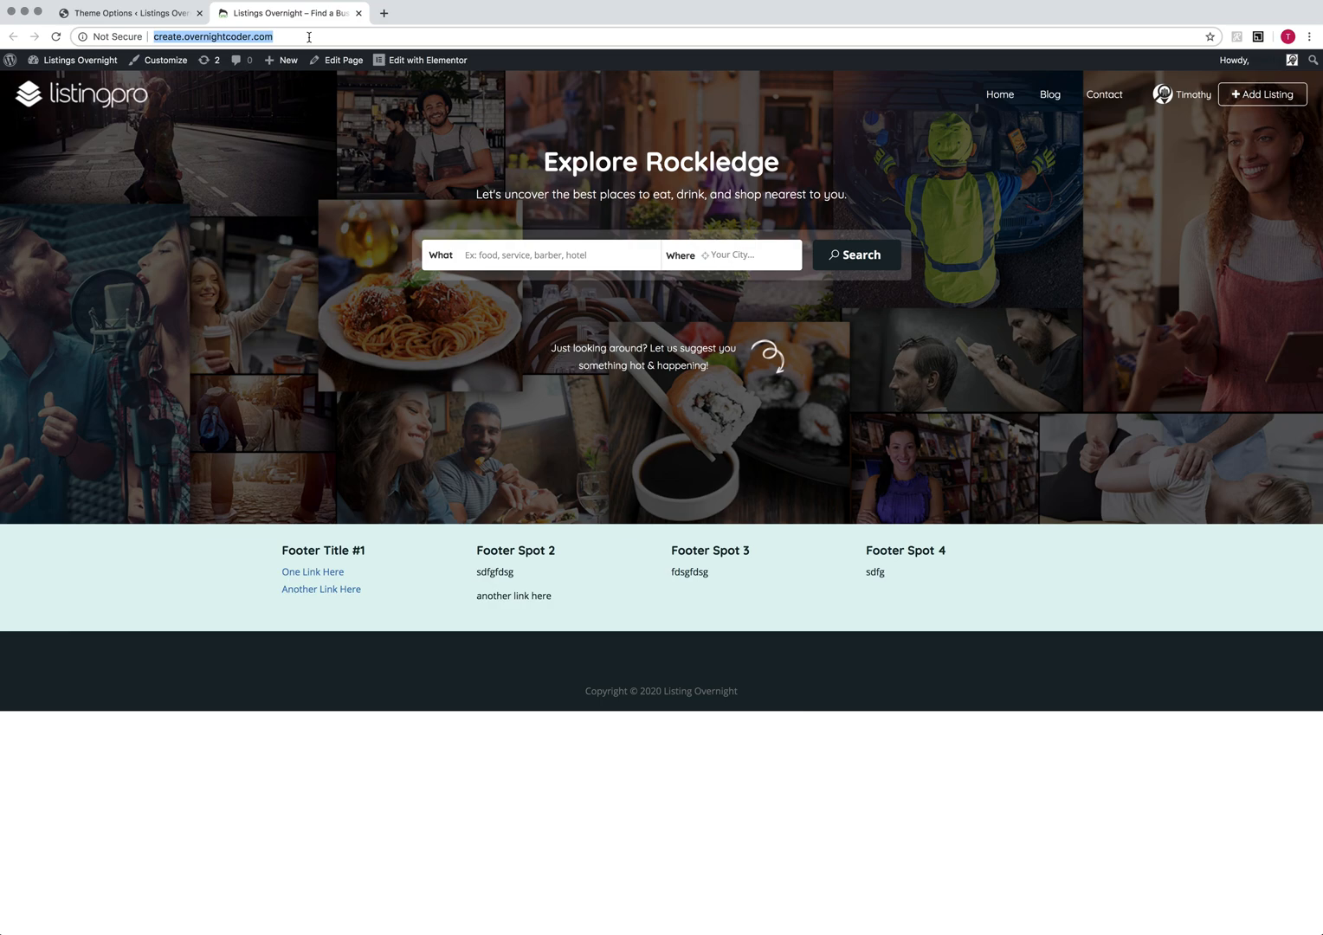
key("Return")
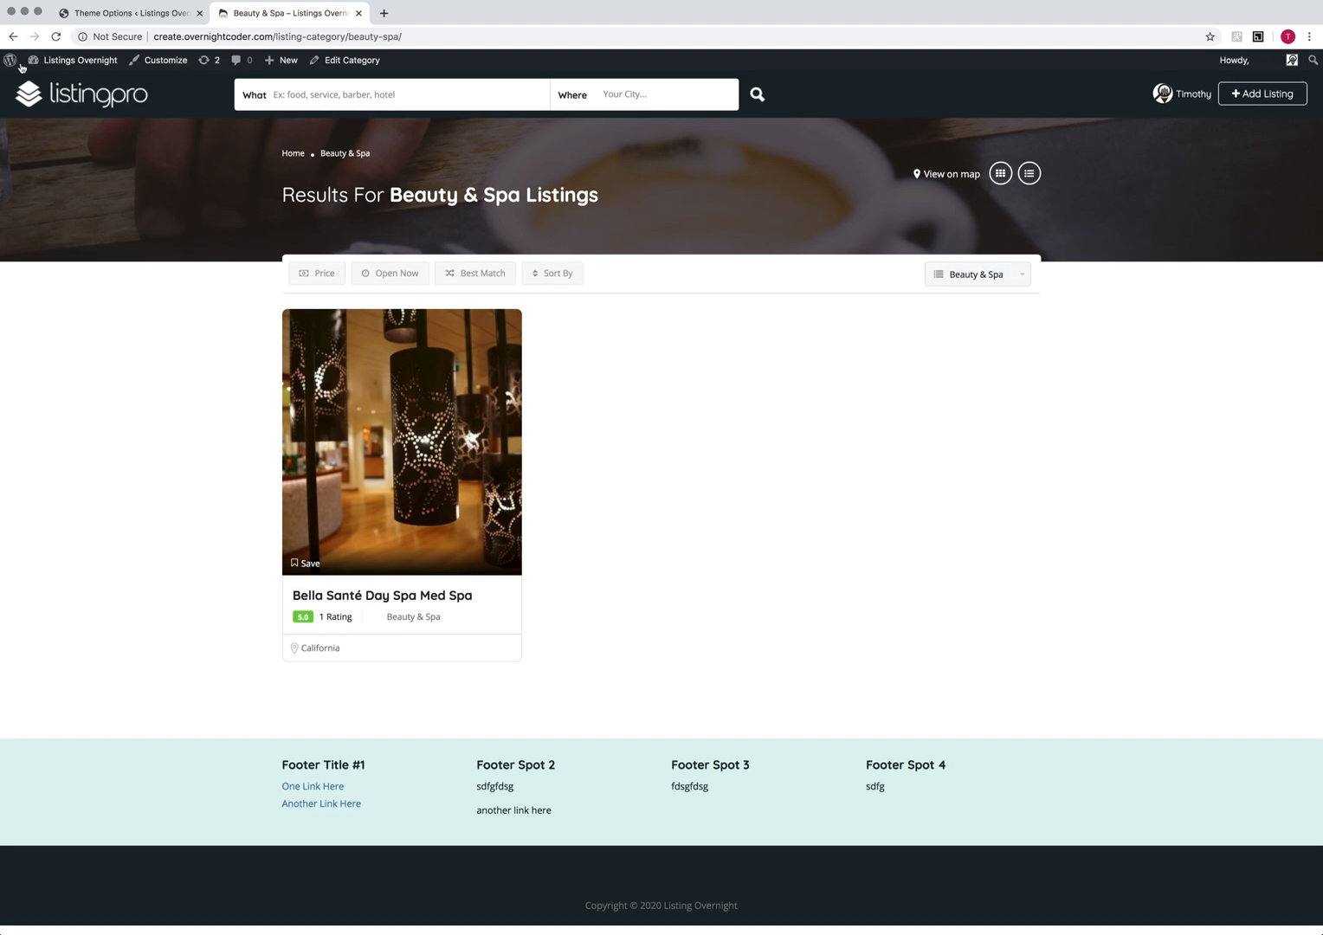
left_click(12, 36)
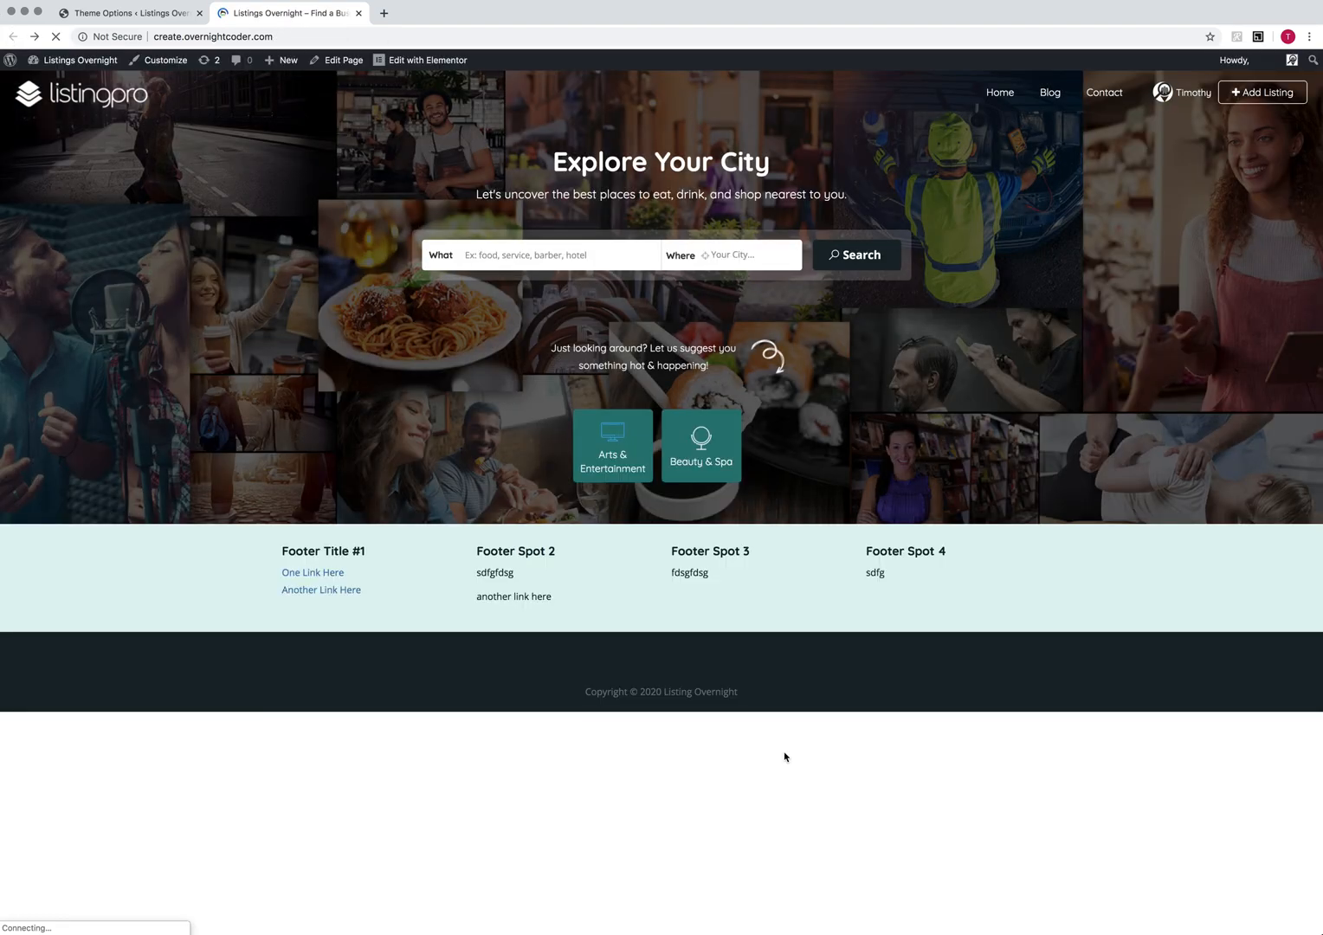
left_click(126, 13)
left_click(938, 689)
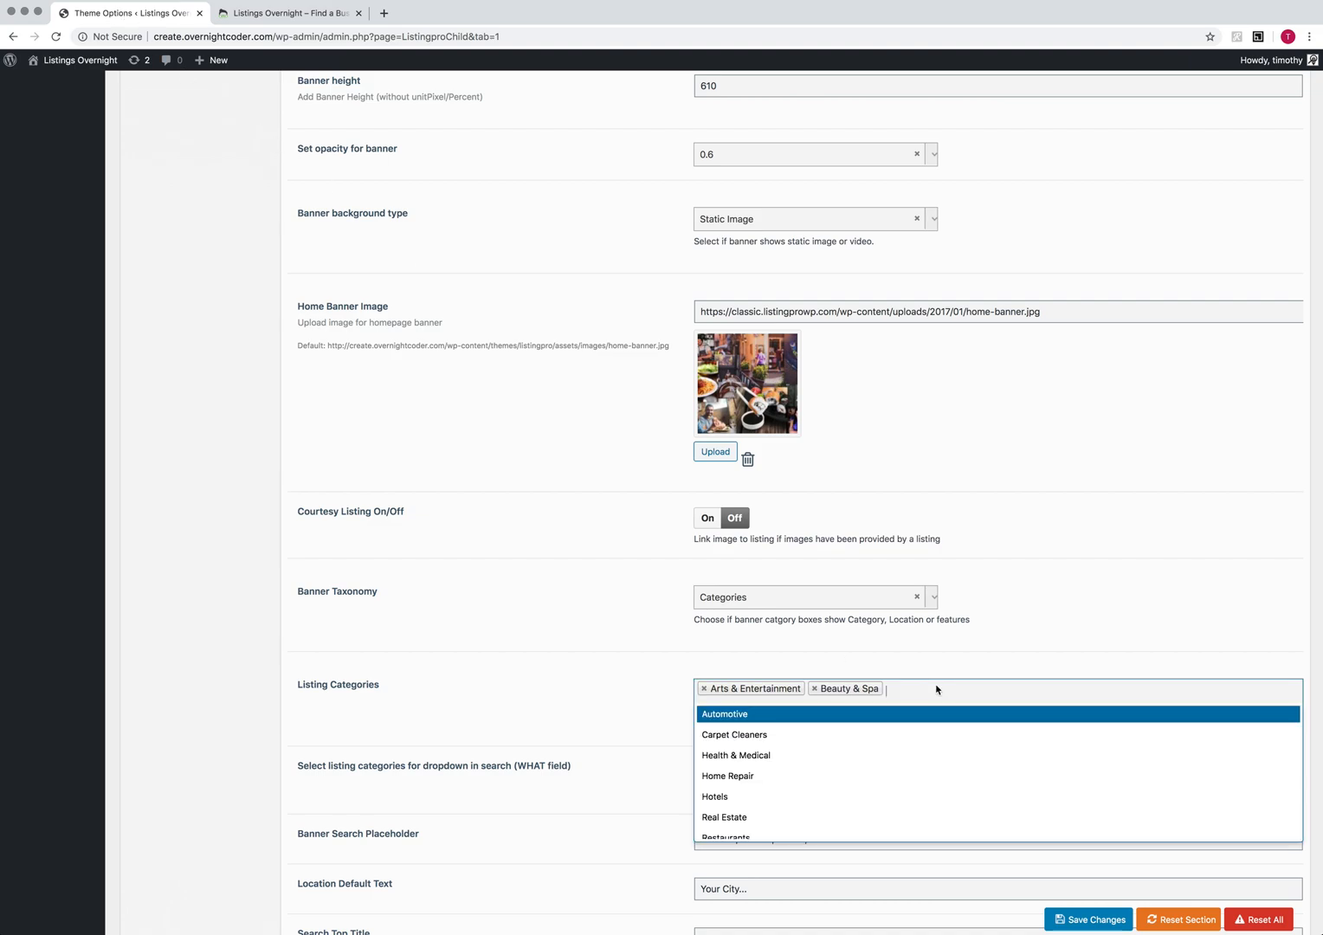
mouse_move(89, 65)
right_click(53, 84)
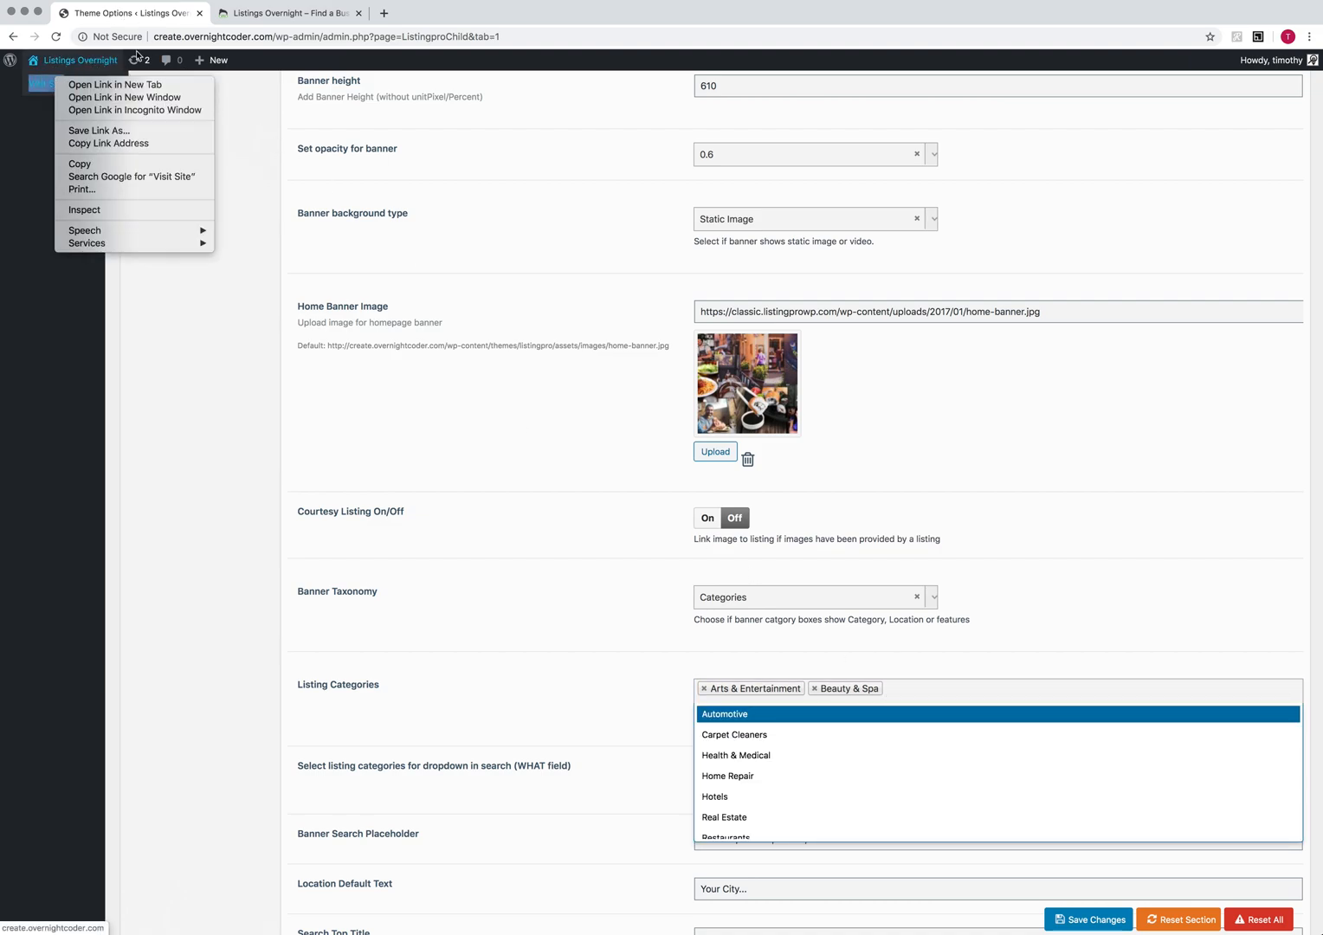
key("Escape")
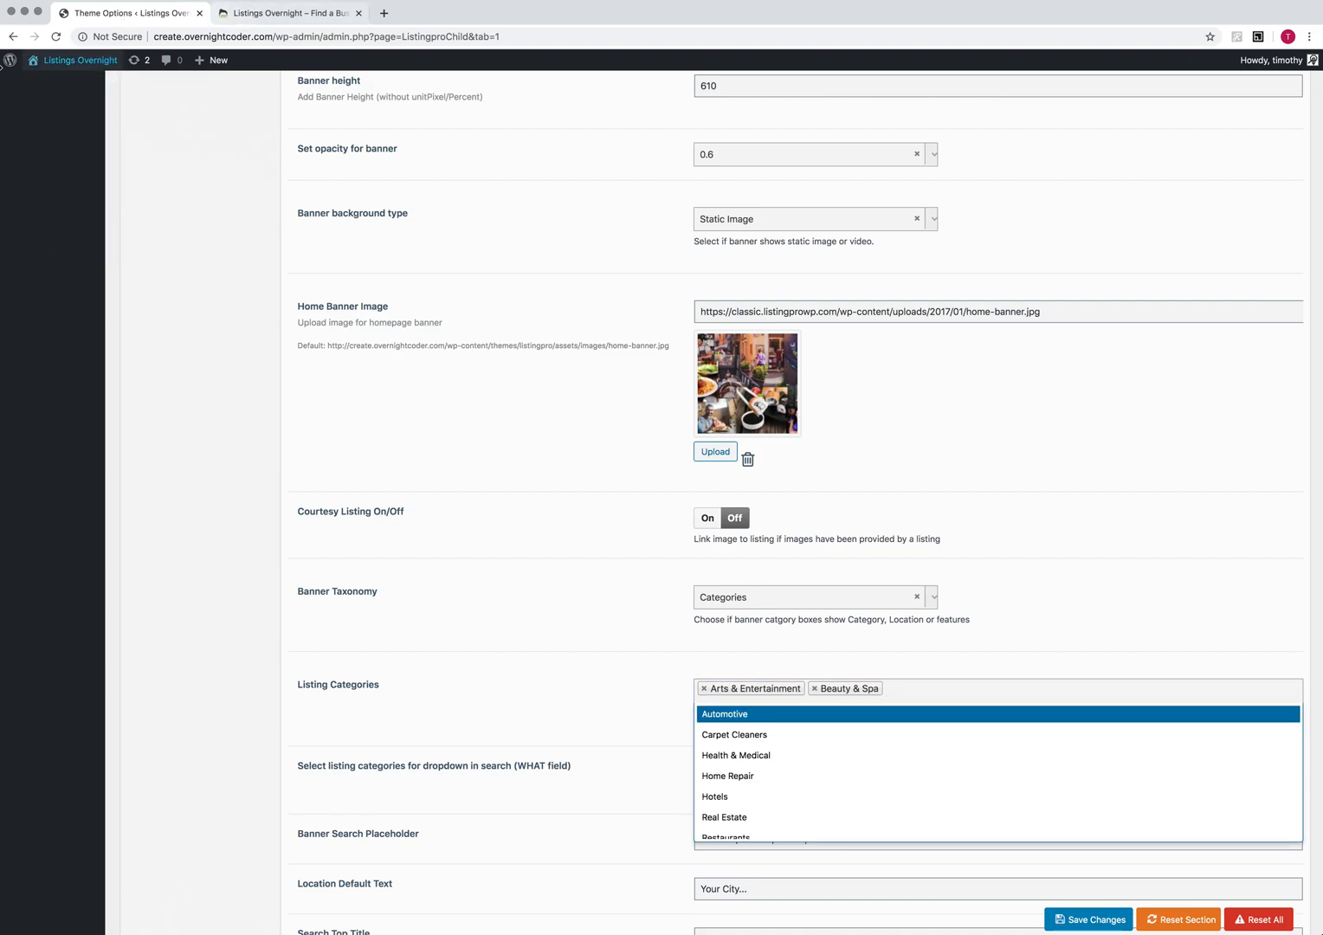
Open the site's WordPress dashboard in a new browser tab from the live homepage and go to the listing categories.
left_click(247, 16)
mouse_move(74, 59)
right_click(43, 91)
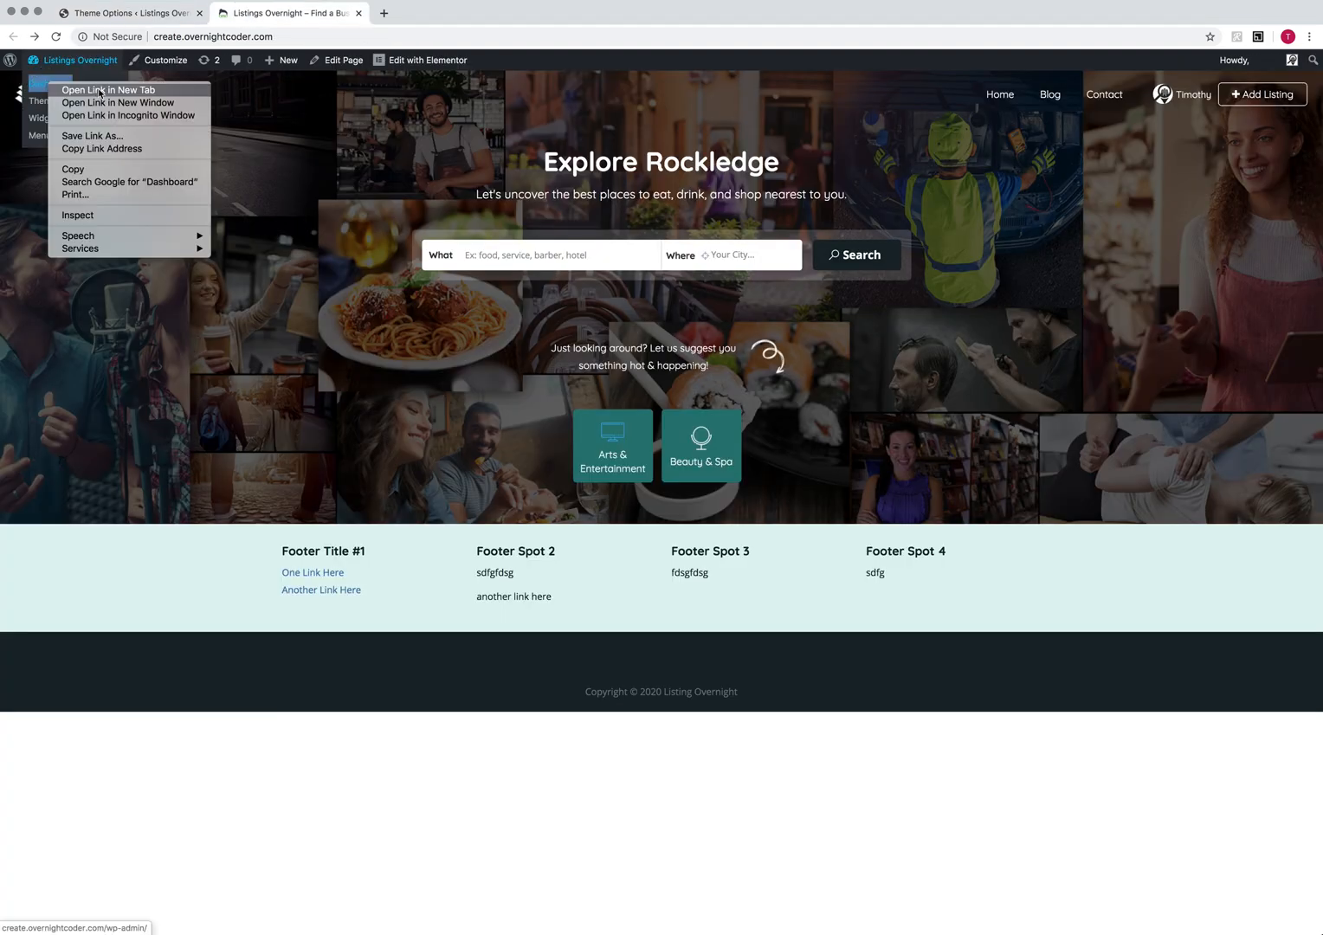
left_click(86, 97)
left_click(415, 16)
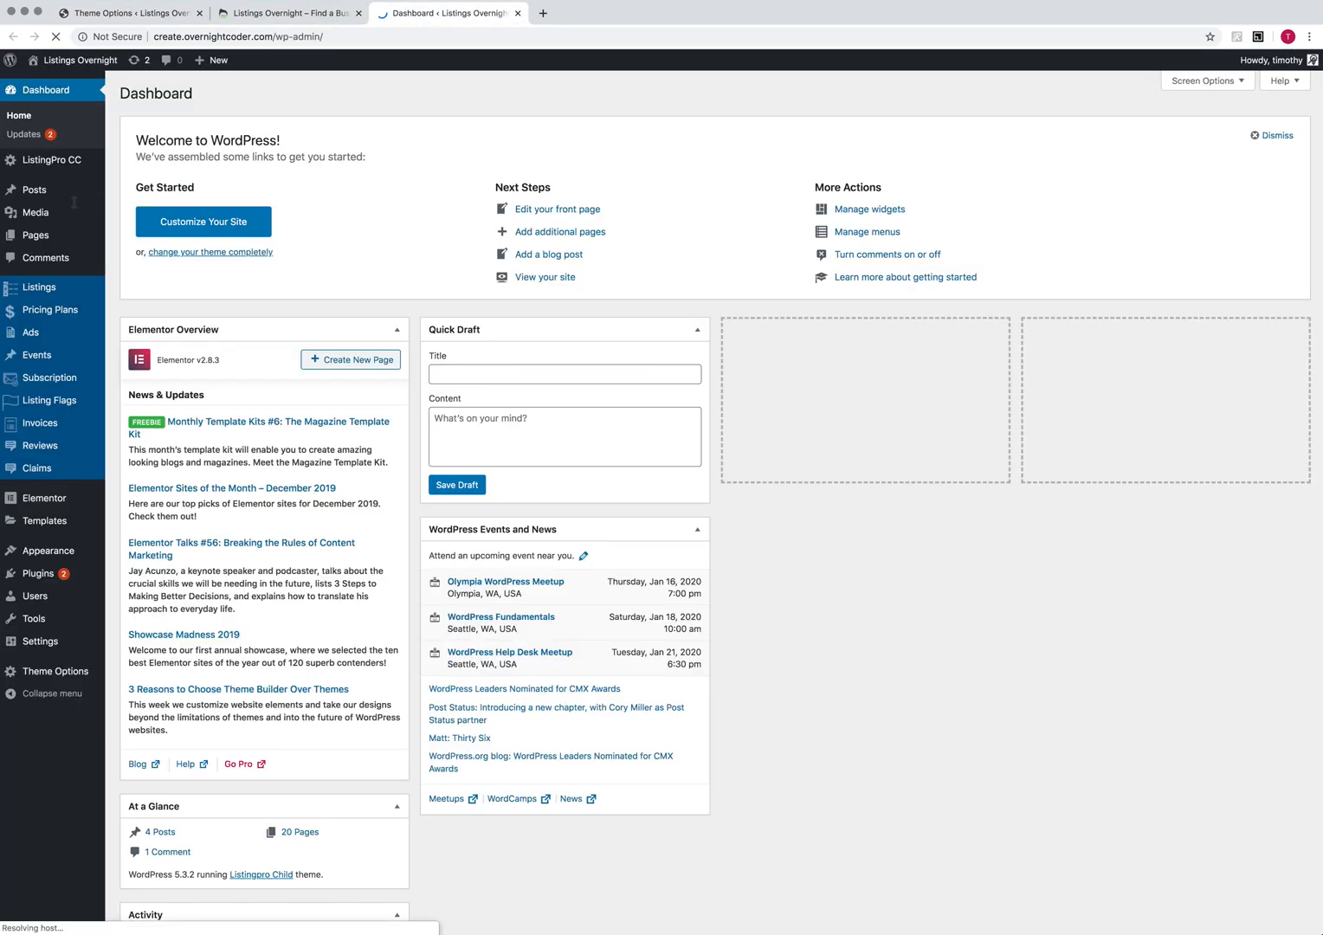
mouse_move(47, 292)
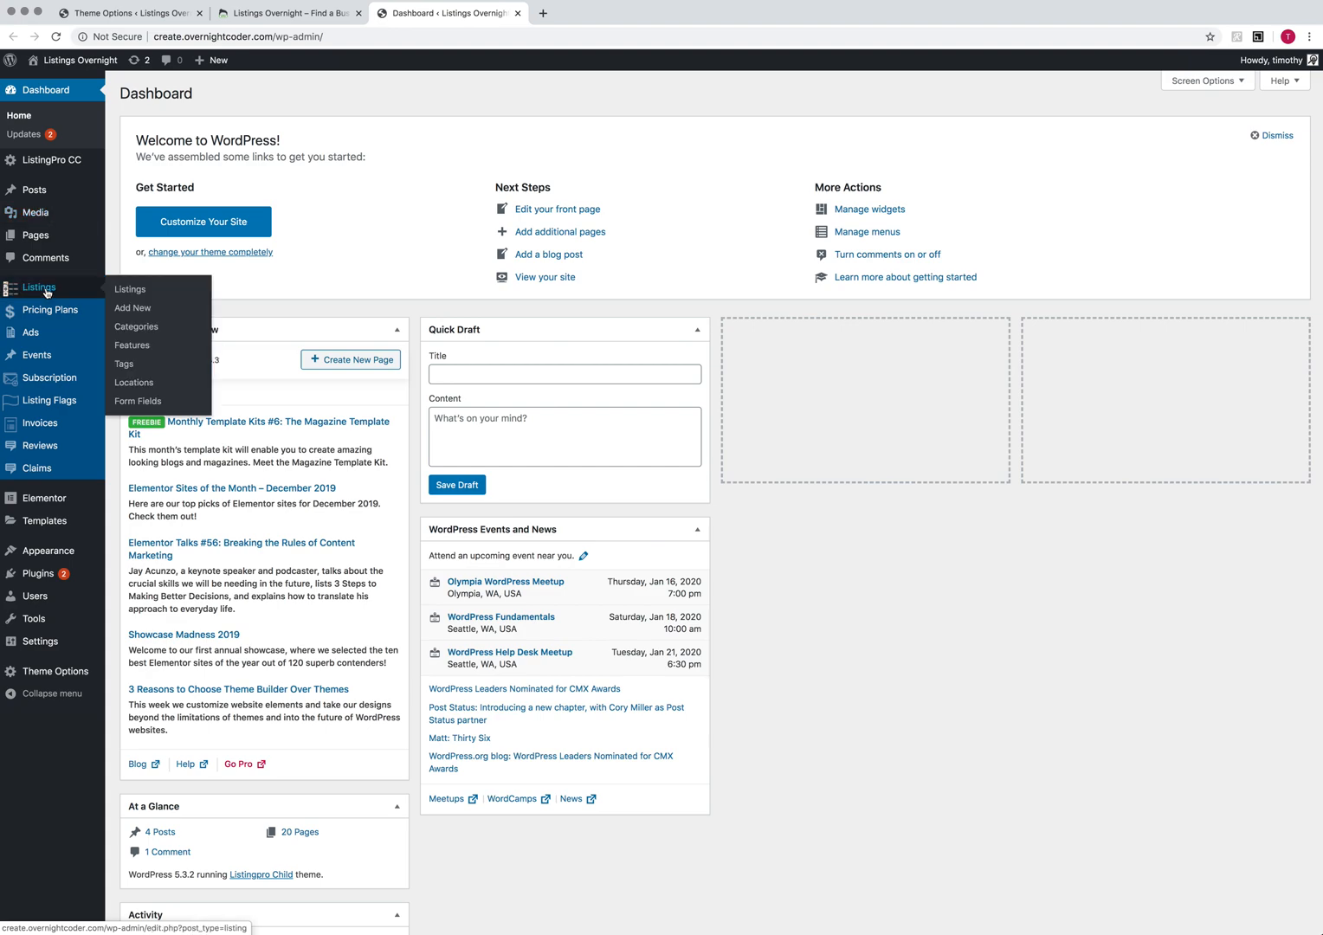
left_click(135, 323)
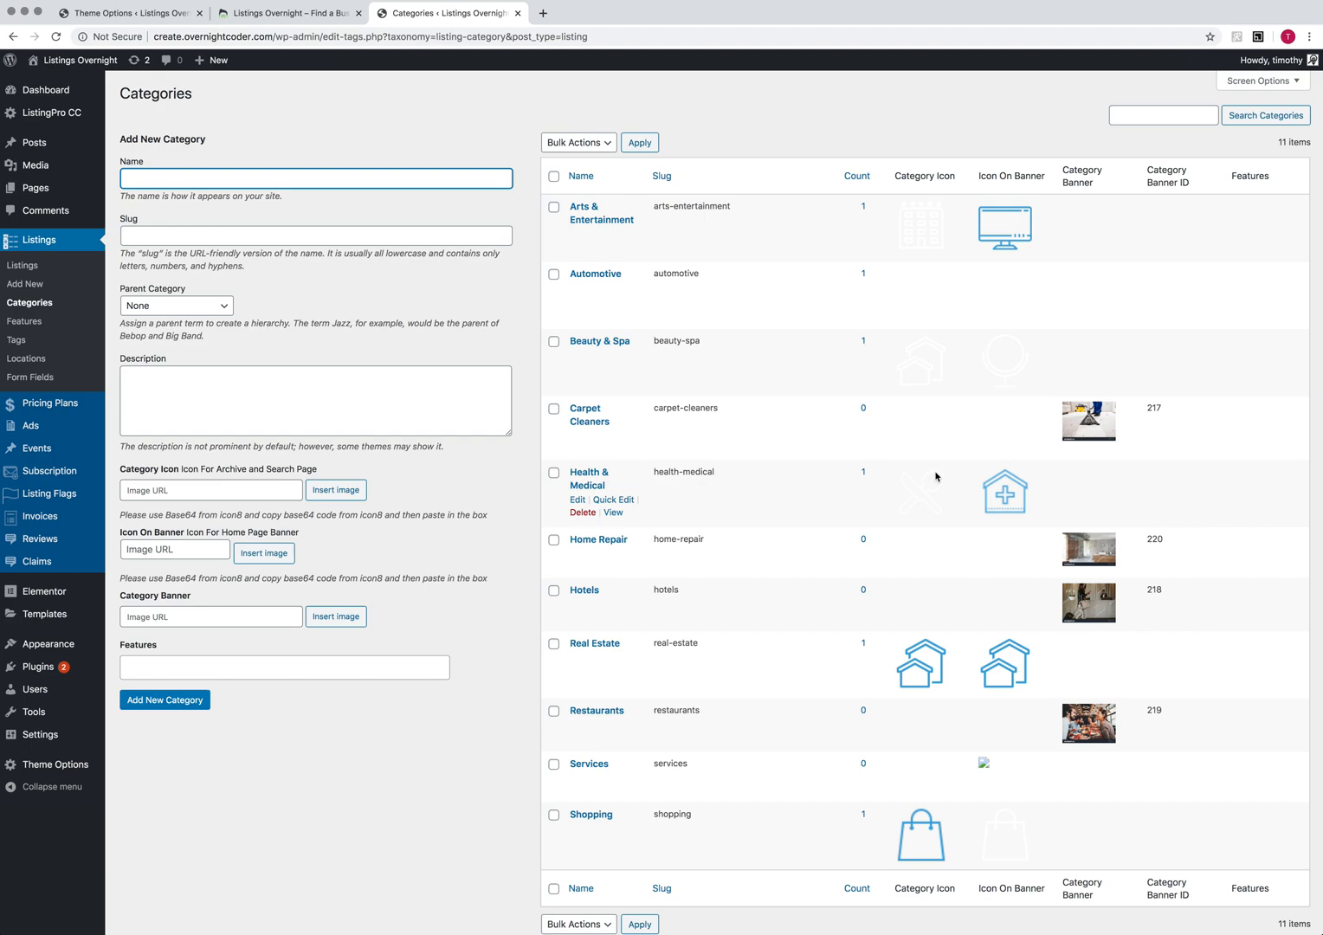
Review the Category Icon and Icon On Banner columns and compare them with the category boxes on the live homepage.
scroll(937, 475, "down", 2)
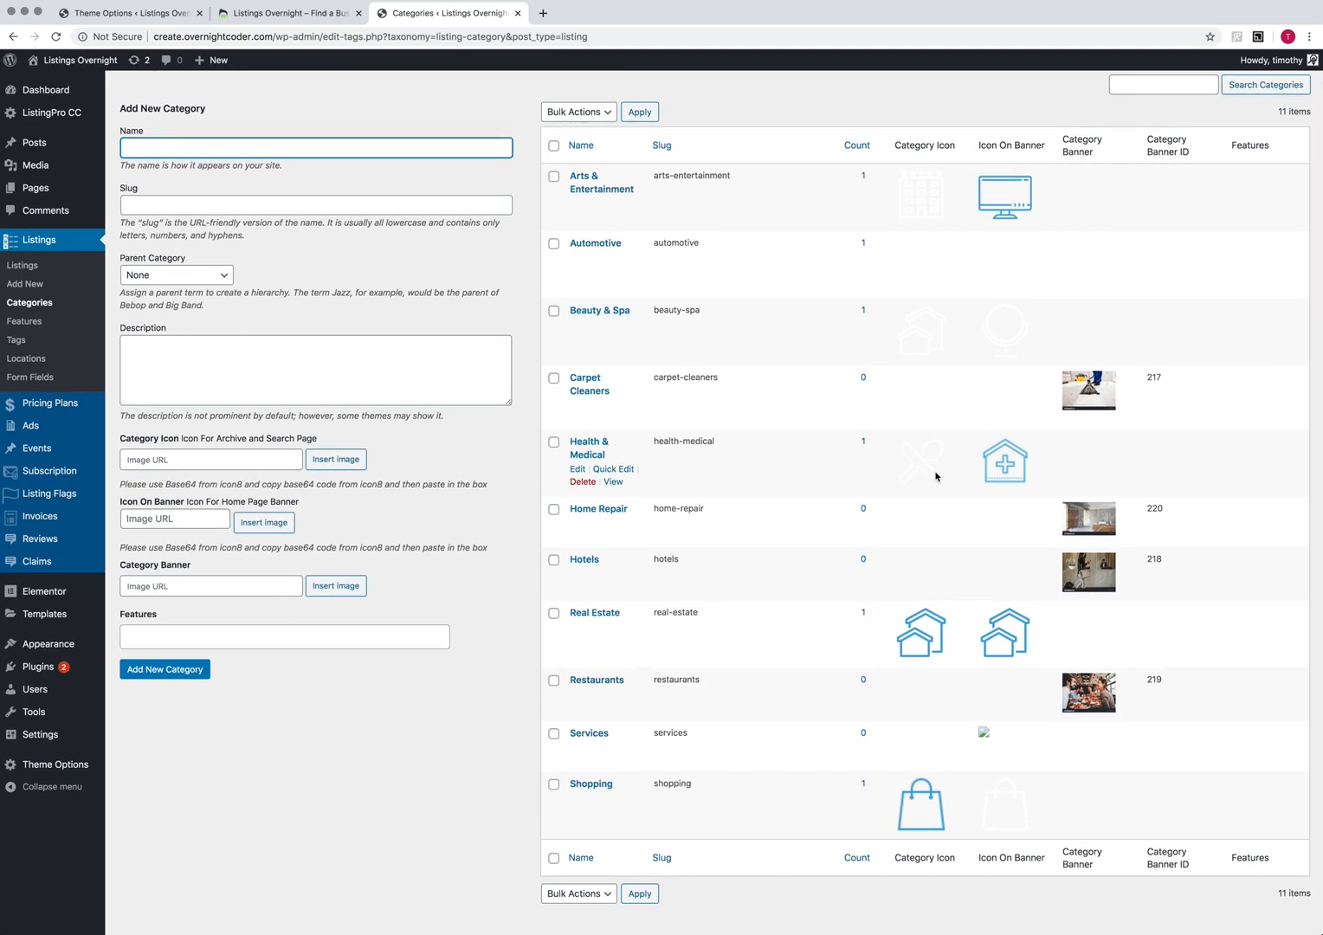
scroll(936, 475, "up", 1)
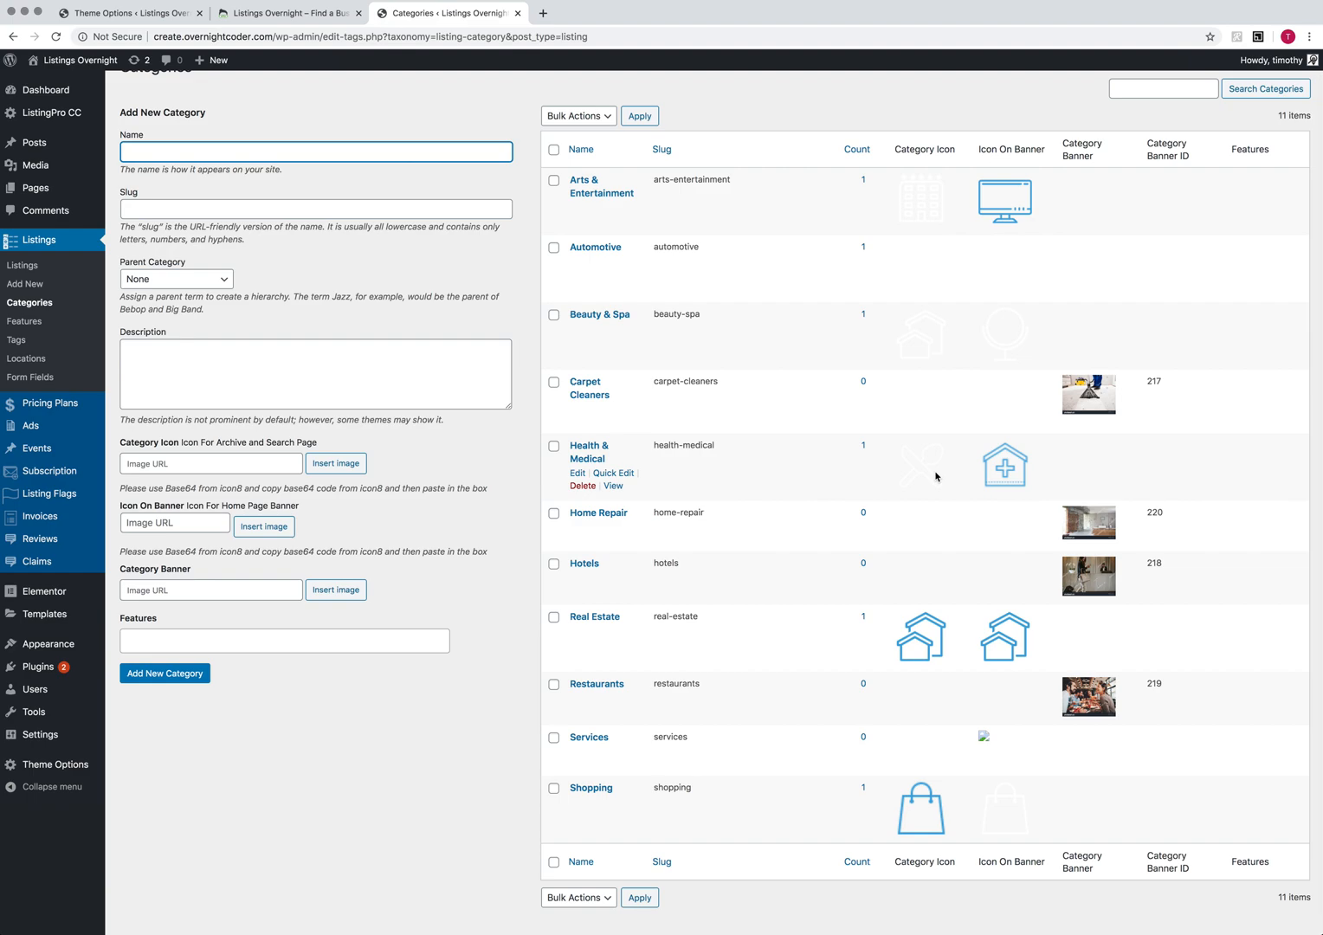
scroll(936, 475, "up", 1)
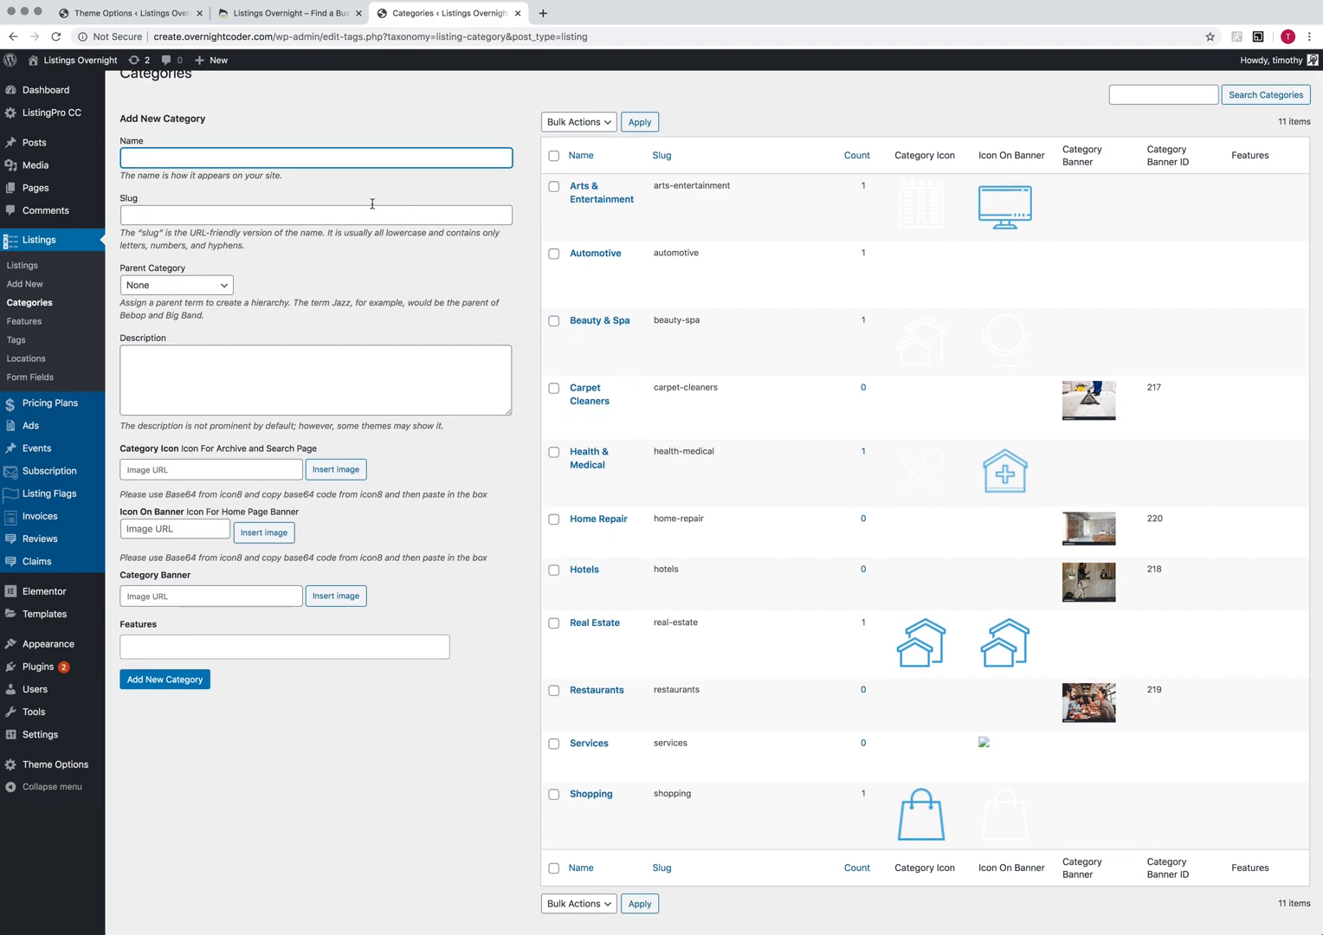
left_click(290, 12)
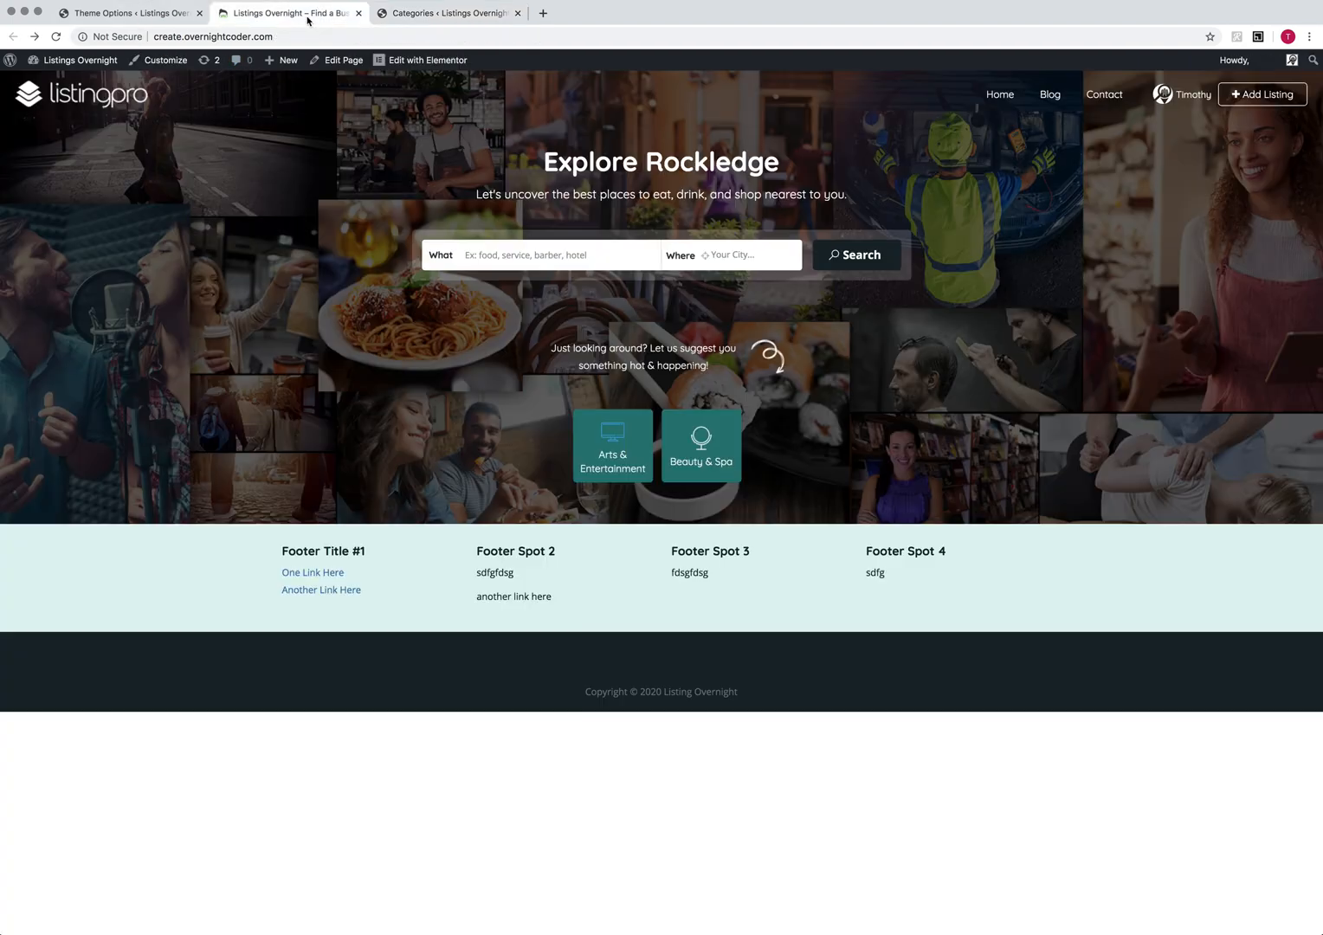
Add Health & Medical to the homepage banner's Listing Categories in the theme options and save the changes.
left_click(129, 13)
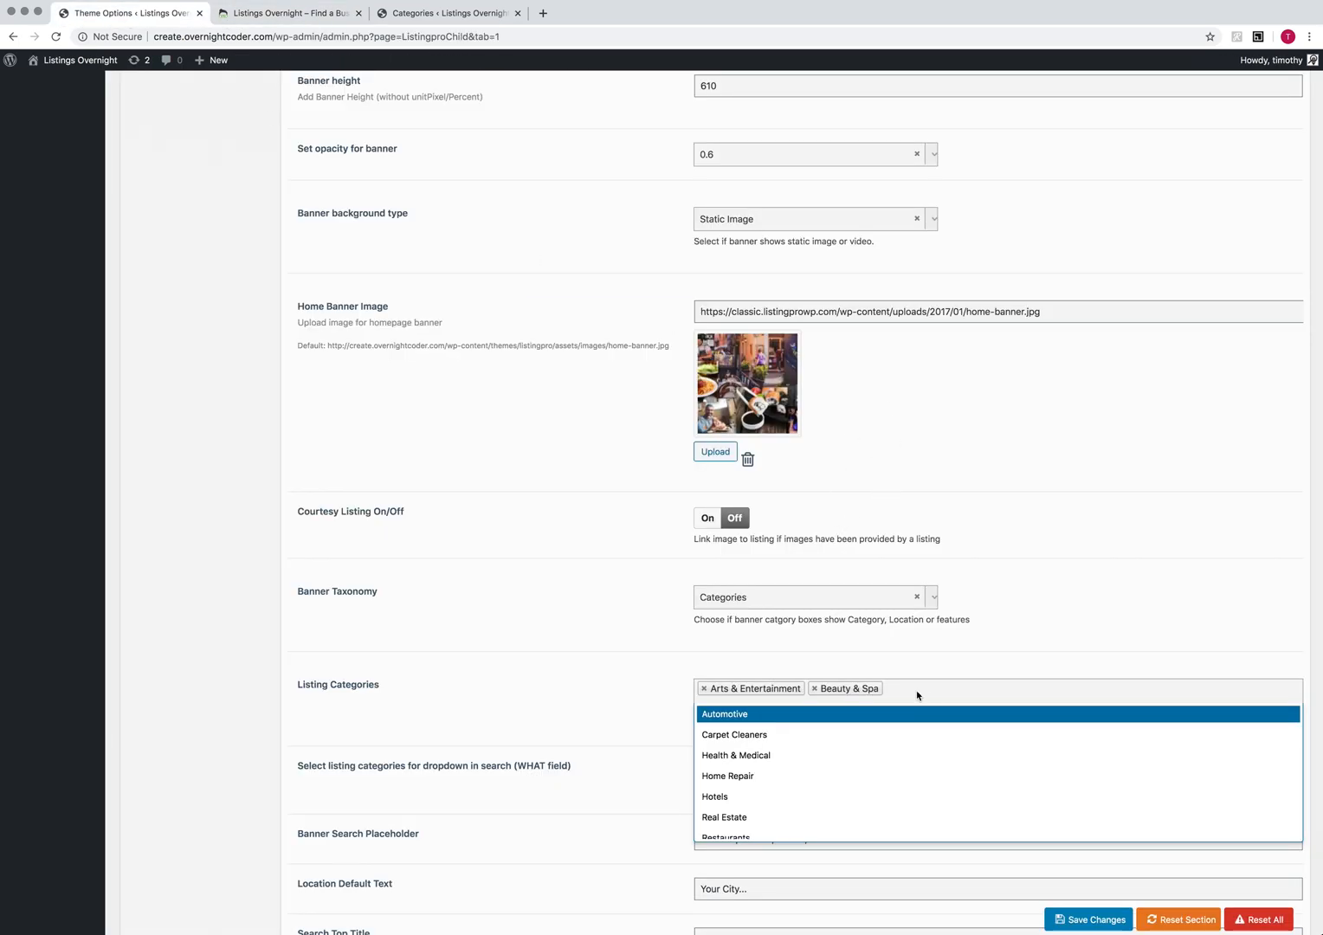
left_click(773, 756)
left_click(1093, 919)
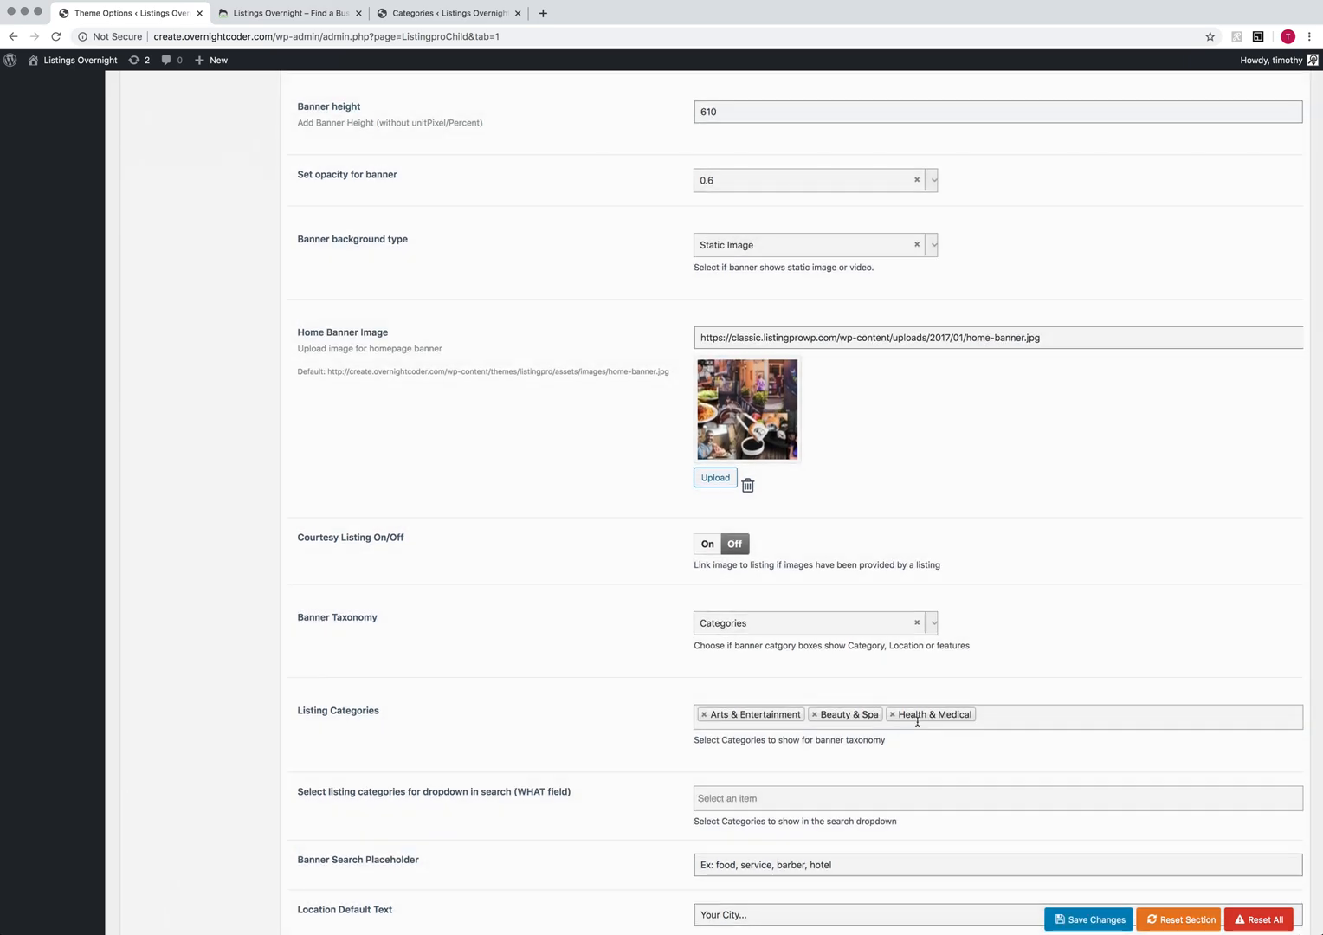
Reload the live homepage to check for the Health & Medical box in the banner.
left_click(280, 14)
left_click(265, 40)
key("Return")
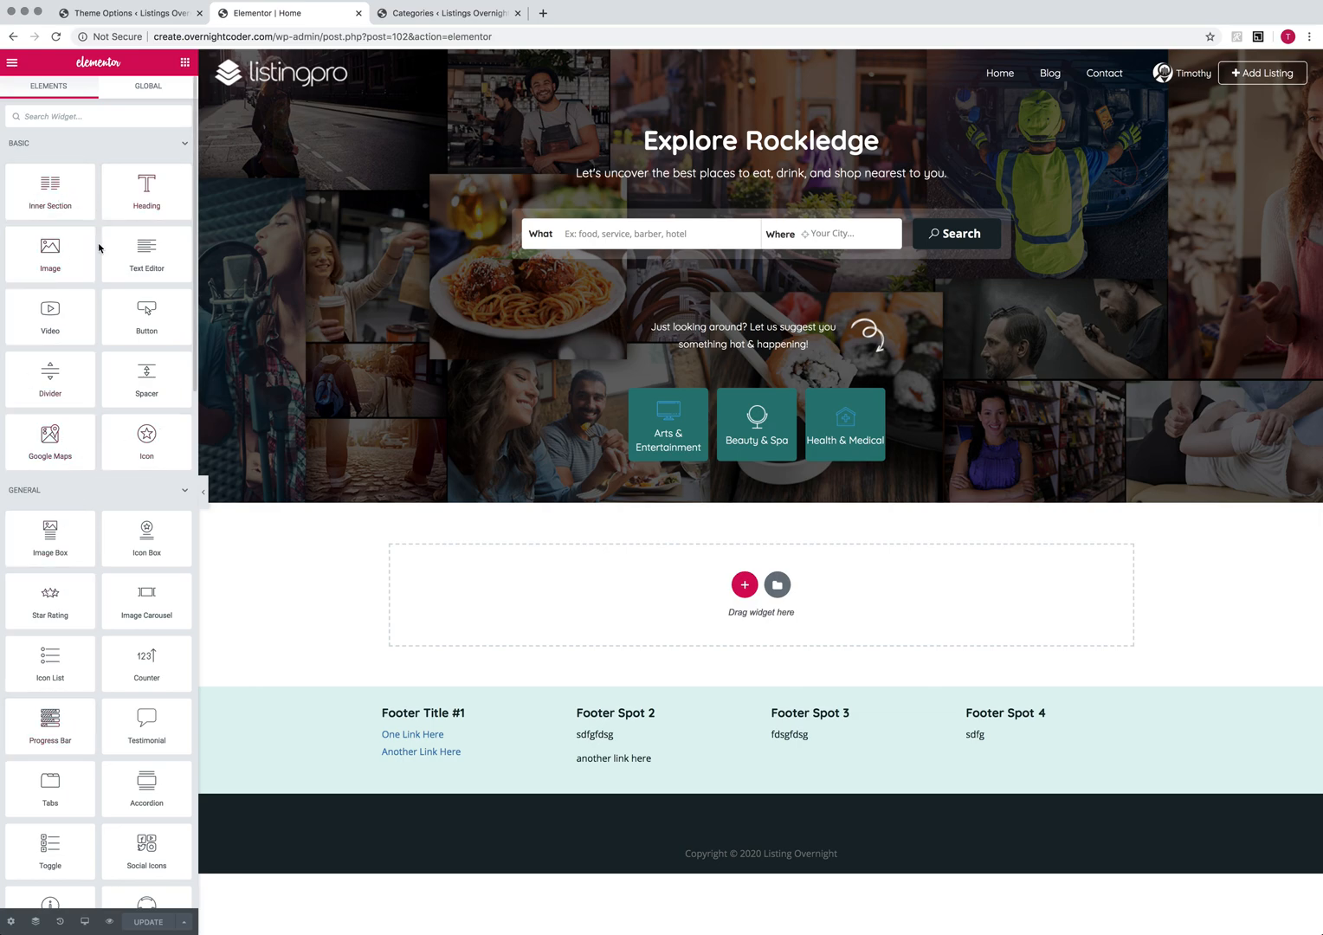
Look through the available Elementor widgets for the Home page, including the ListingPro elements.
scroll(101, 257, "down", 7)
scroll(101, 257, "down", 3)
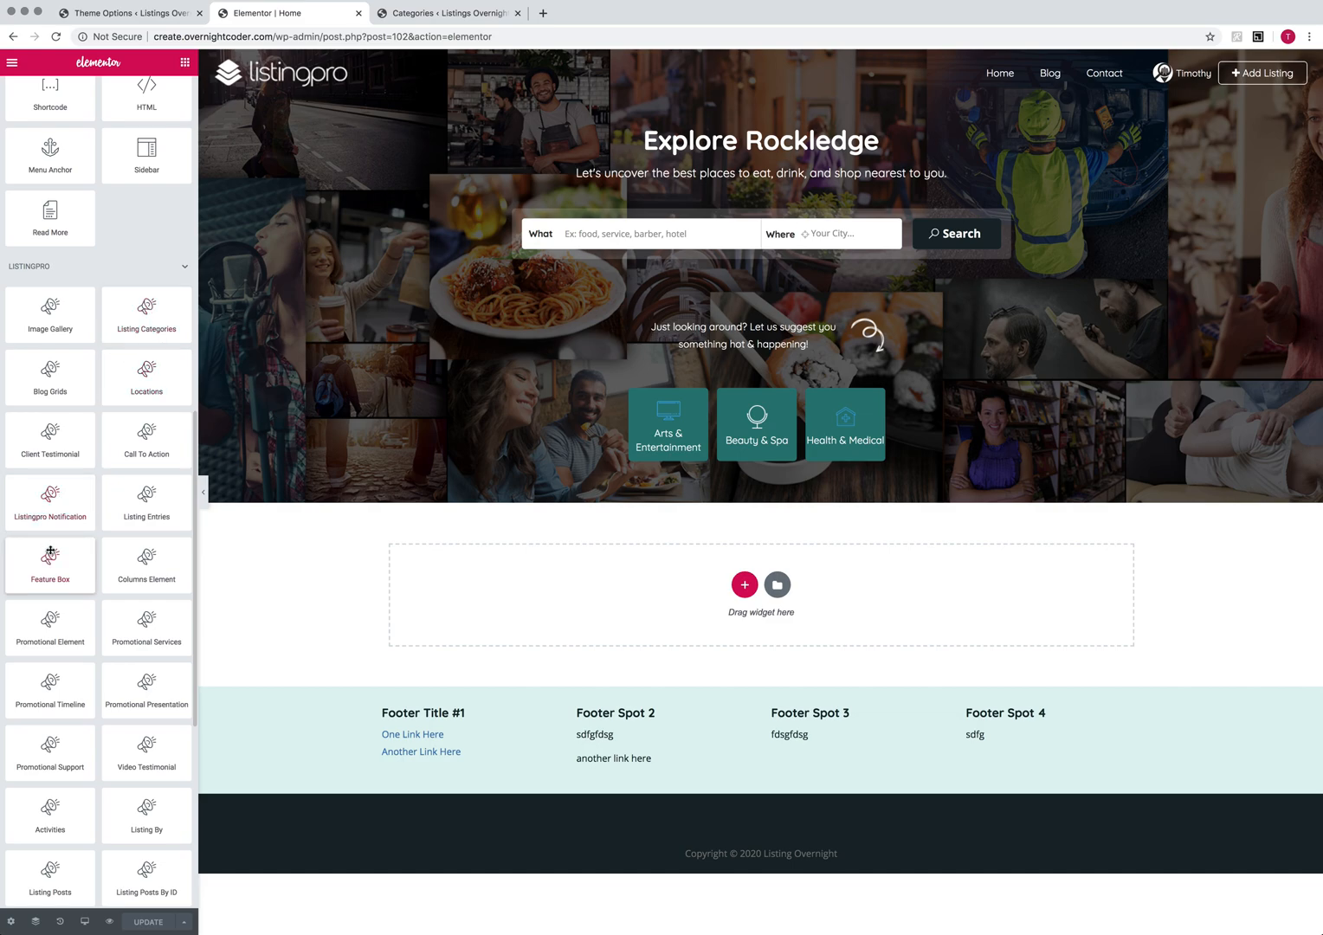
scroll(85, 439, "down", 5)
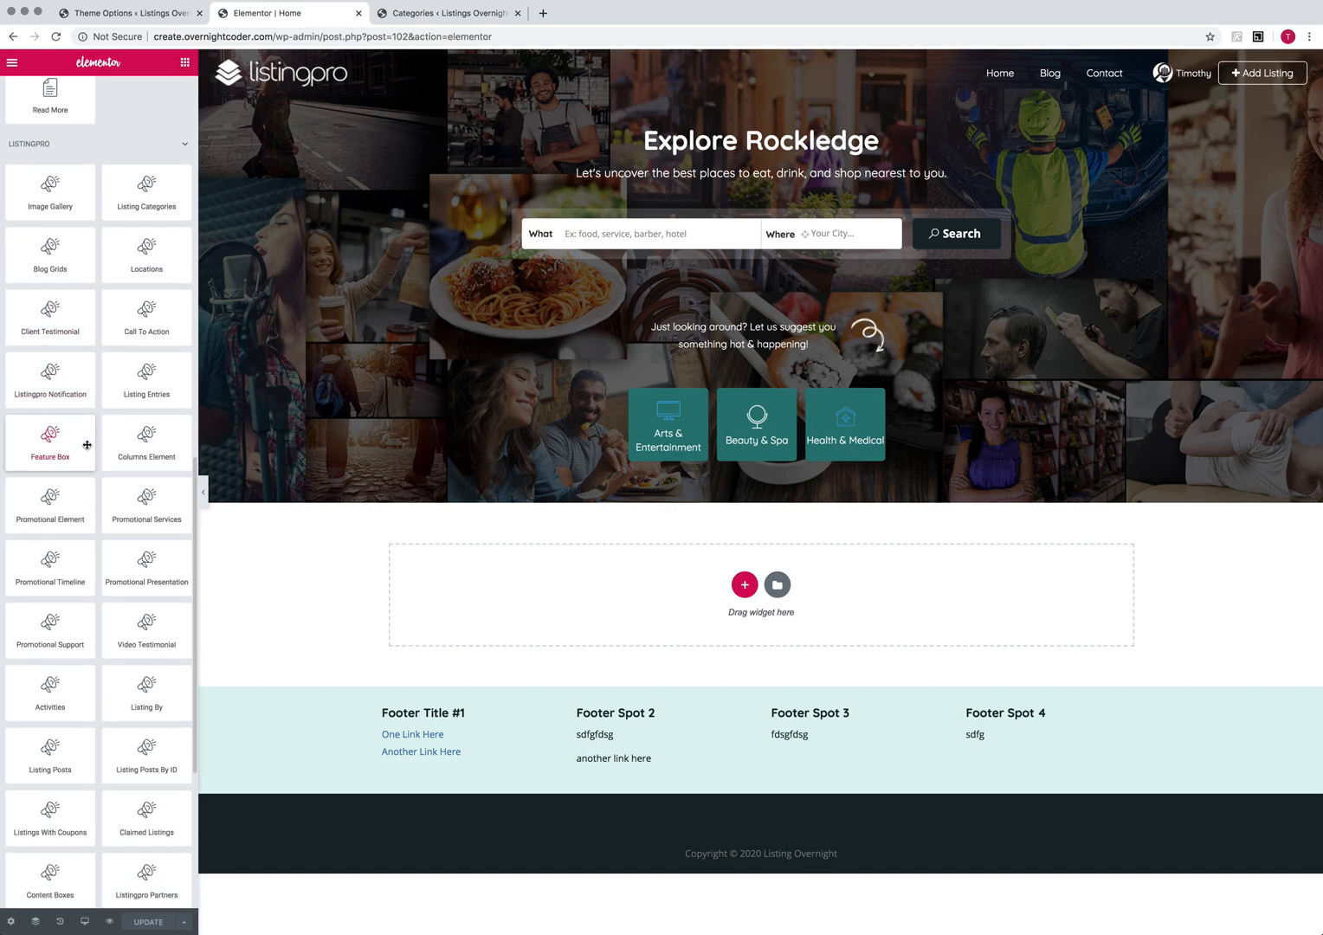
scroll(88, 444, "down", 1)
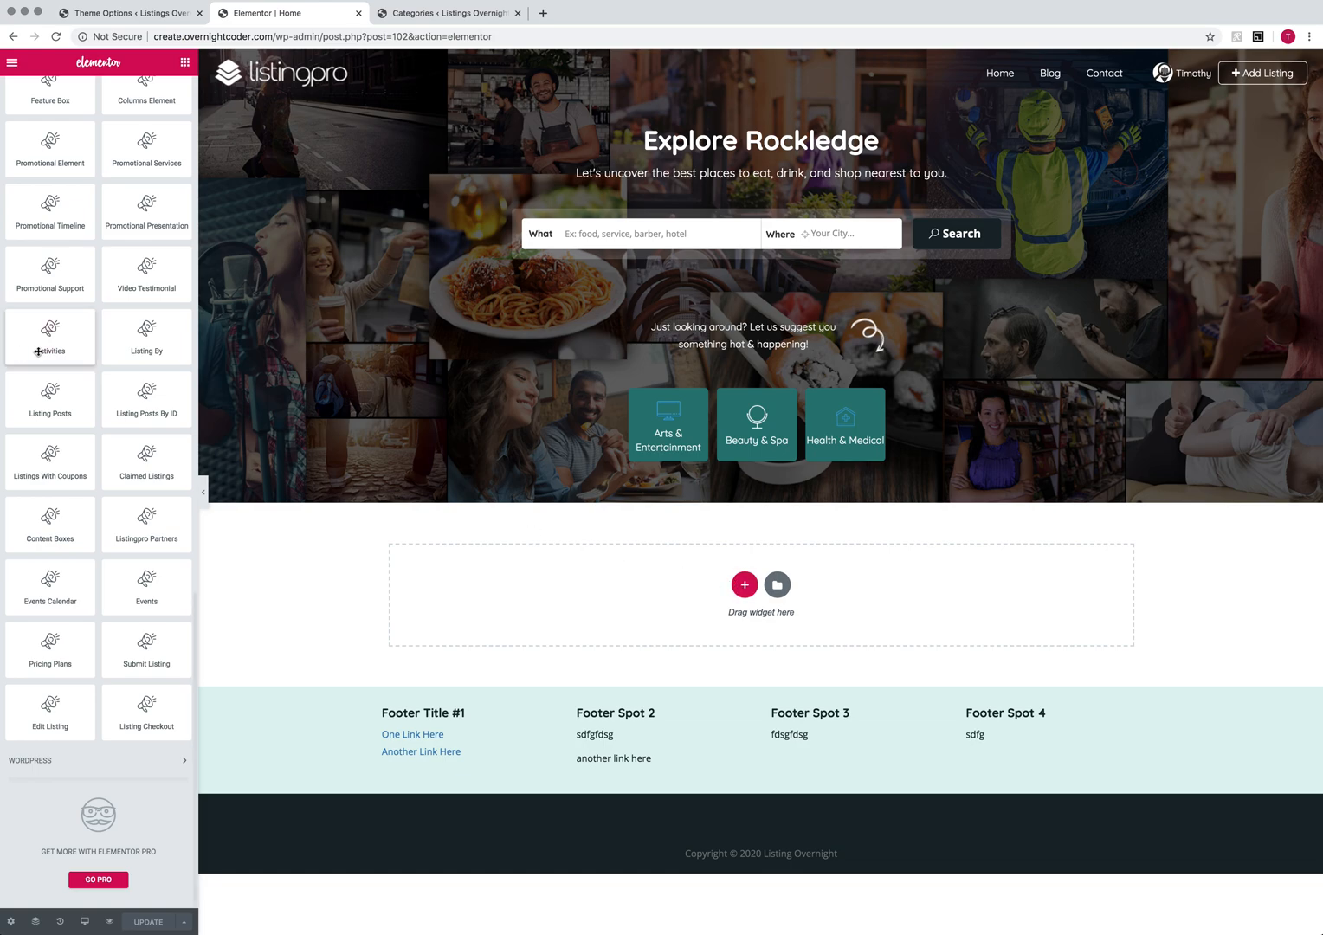
scroll(49, 355, "up", 5)
scroll(49, 355, "up", 10)
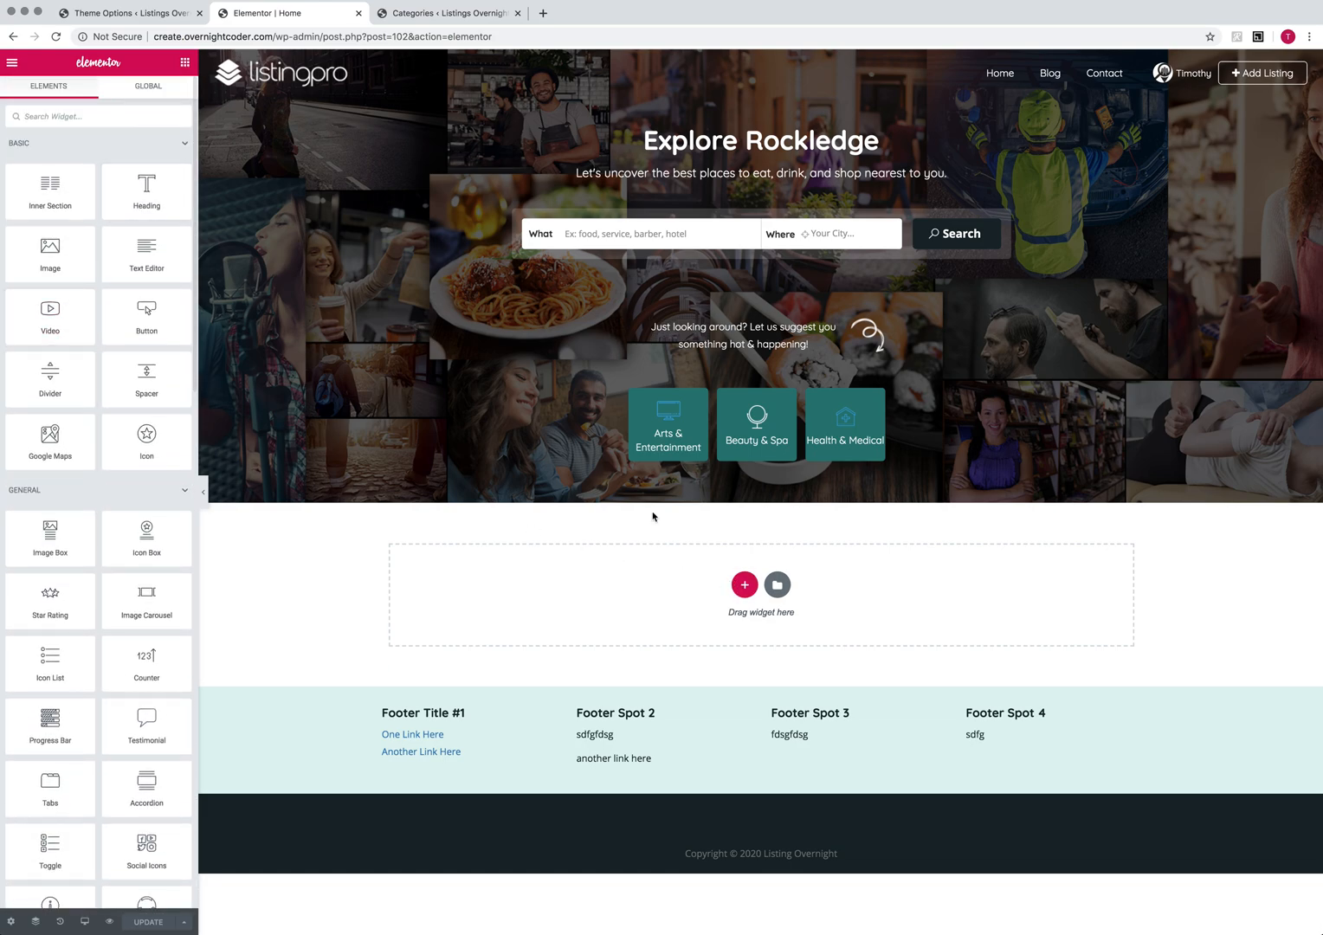
Add a single-column section below the homepage banner and place the Listing Categories widget in it.
left_click(744, 585)
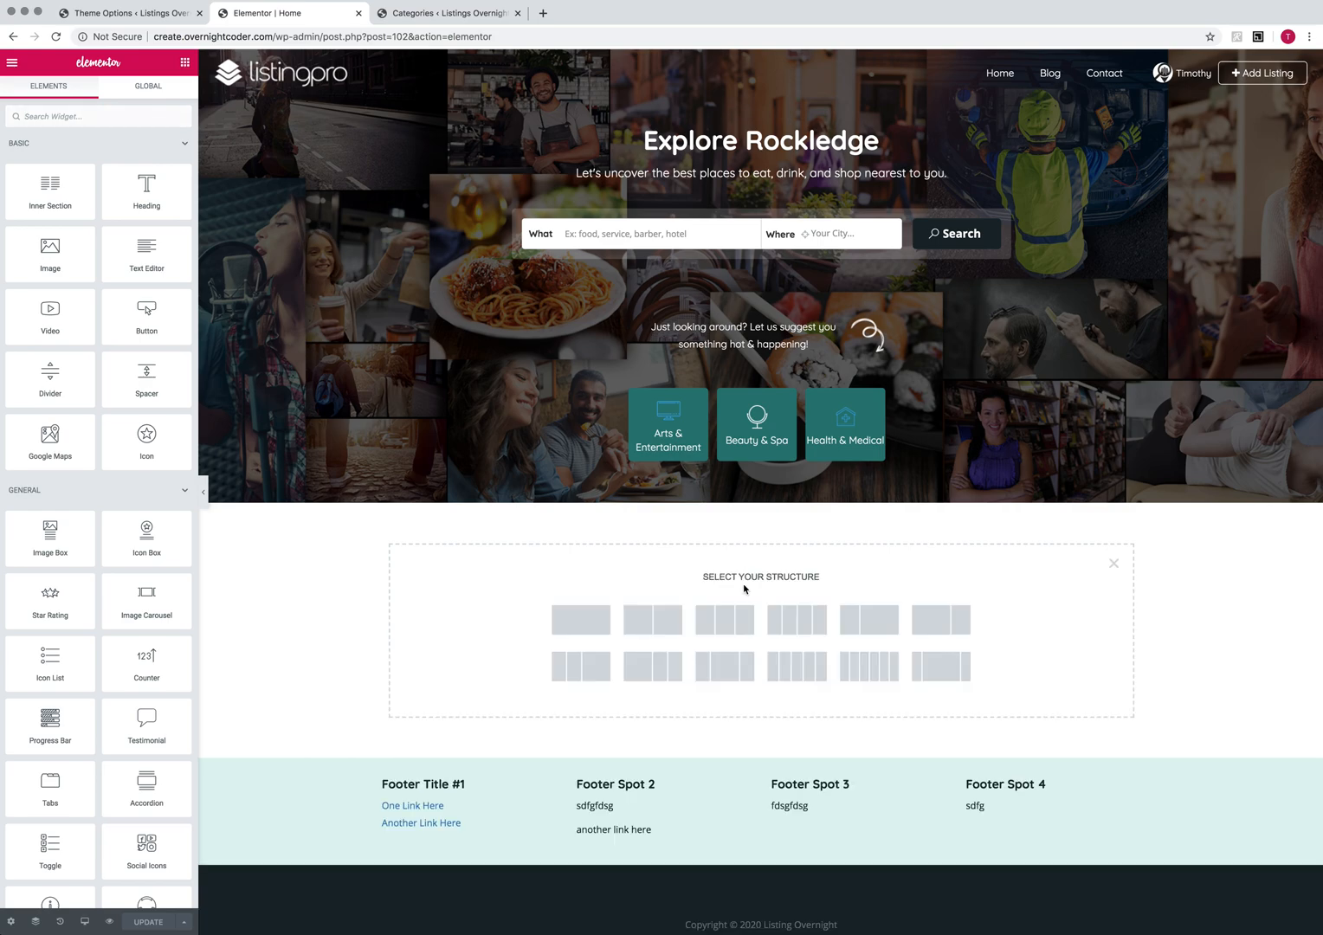
left_click(586, 621)
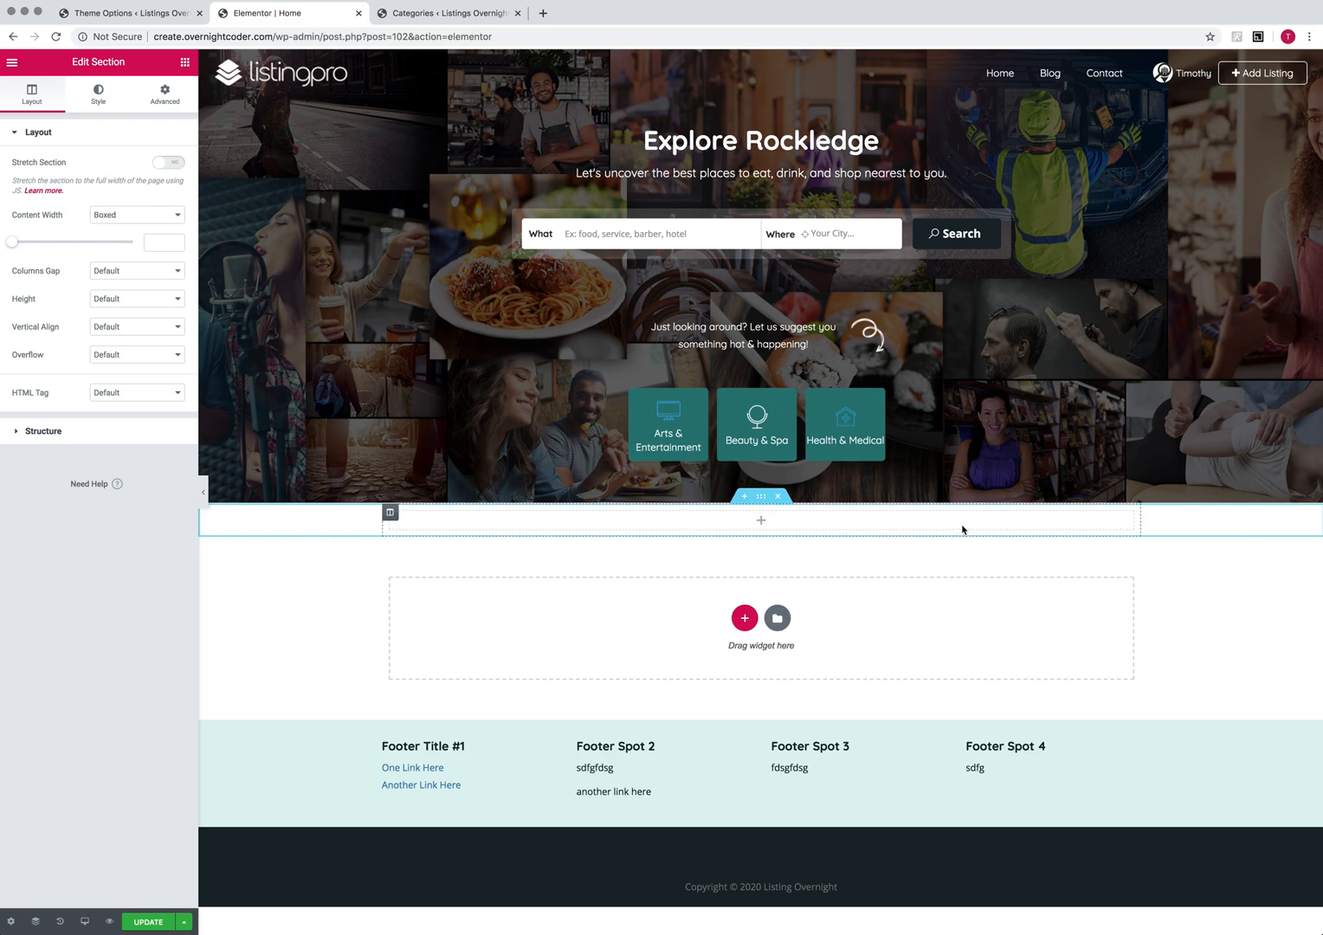
left_click(185, 63)
left_click(82, 116)
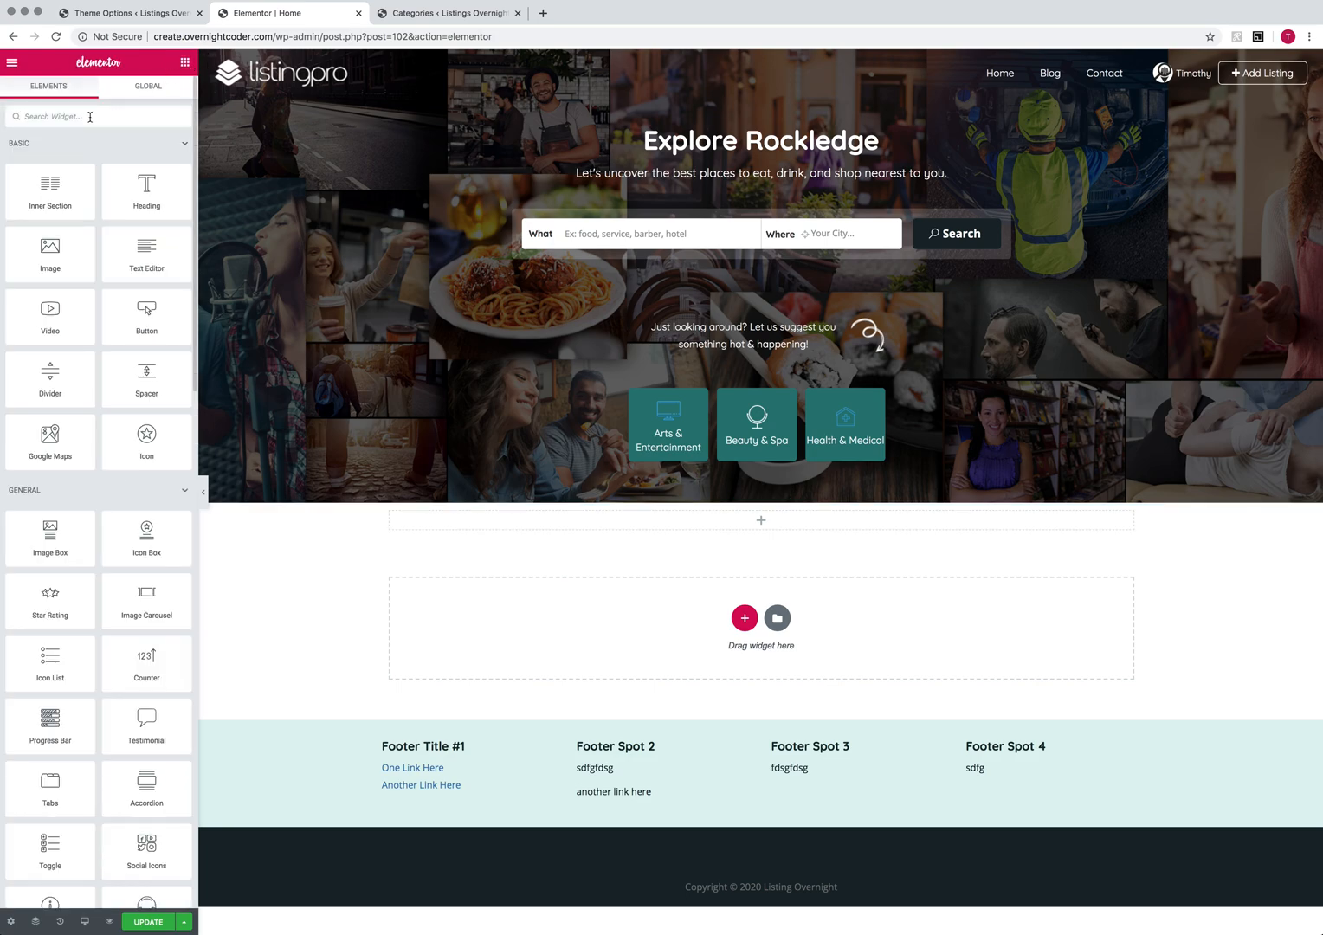
type("categ")
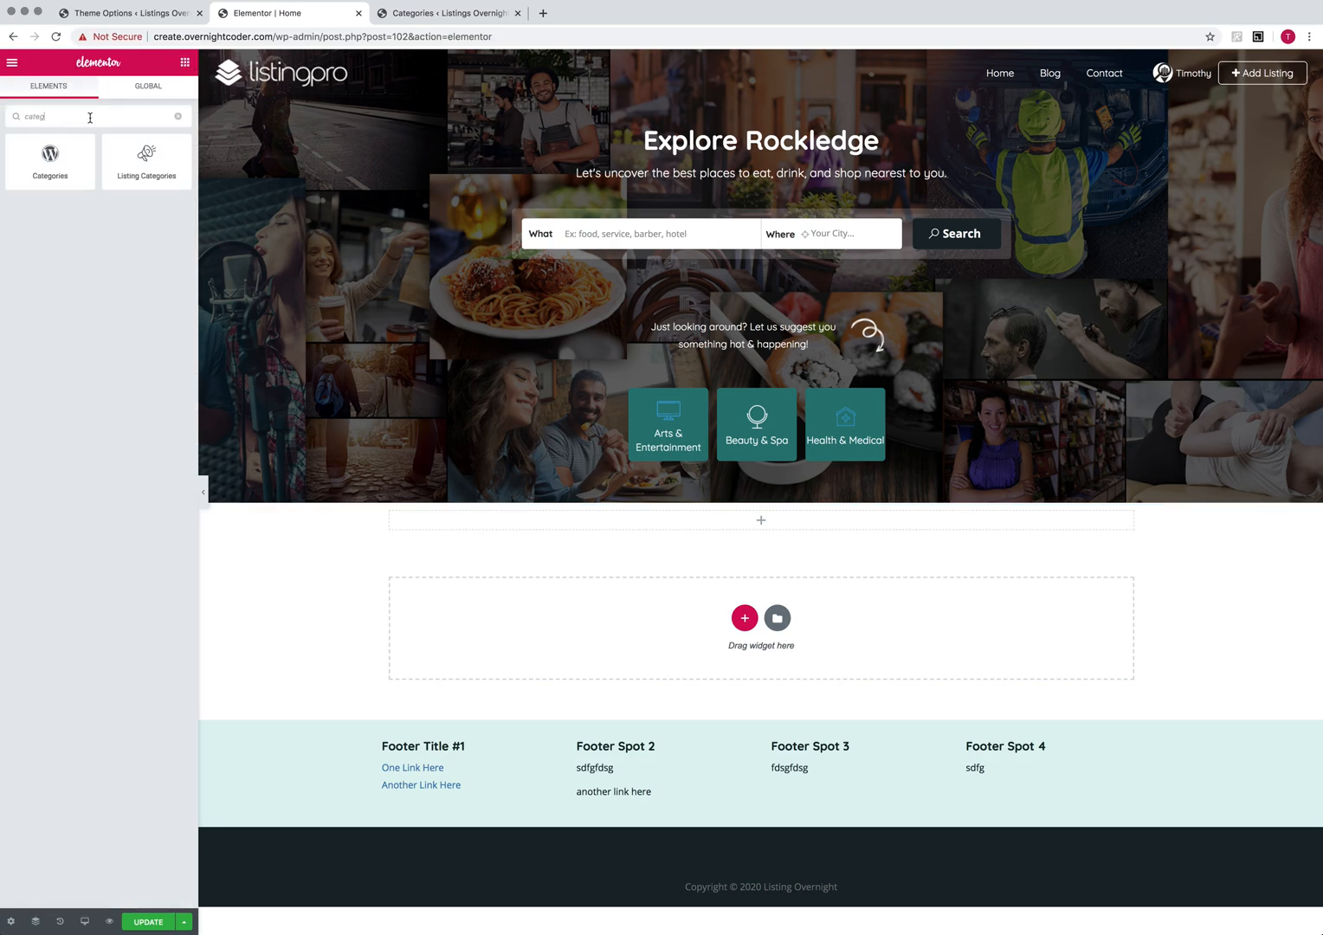
left_click_drag(148, 161, 763, 519)
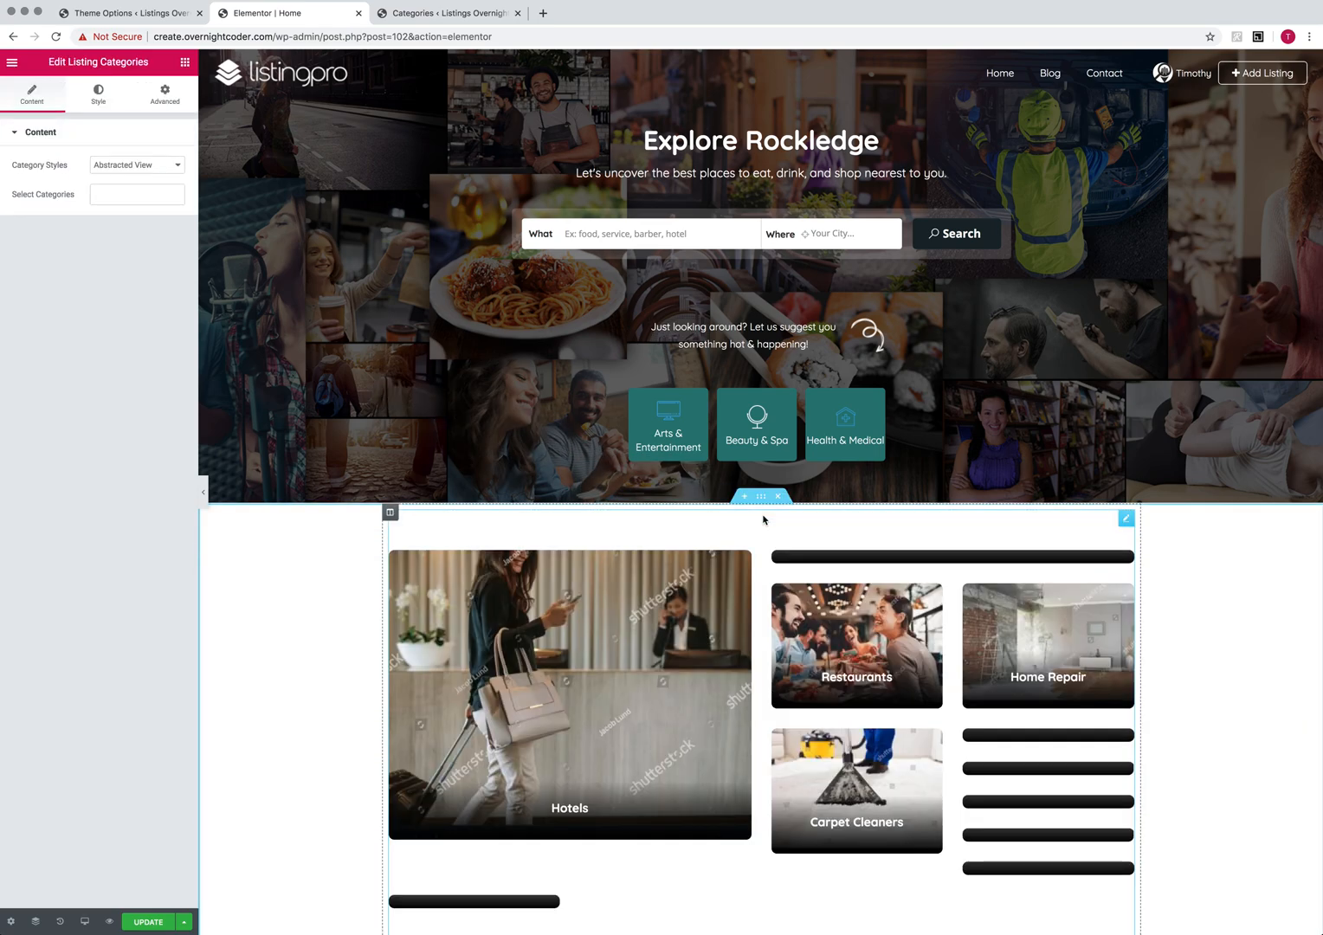
Try the Grid View and Boxed View 2 category styles on the Listing Categories widget.
scroll(519, 589, "down", 3)
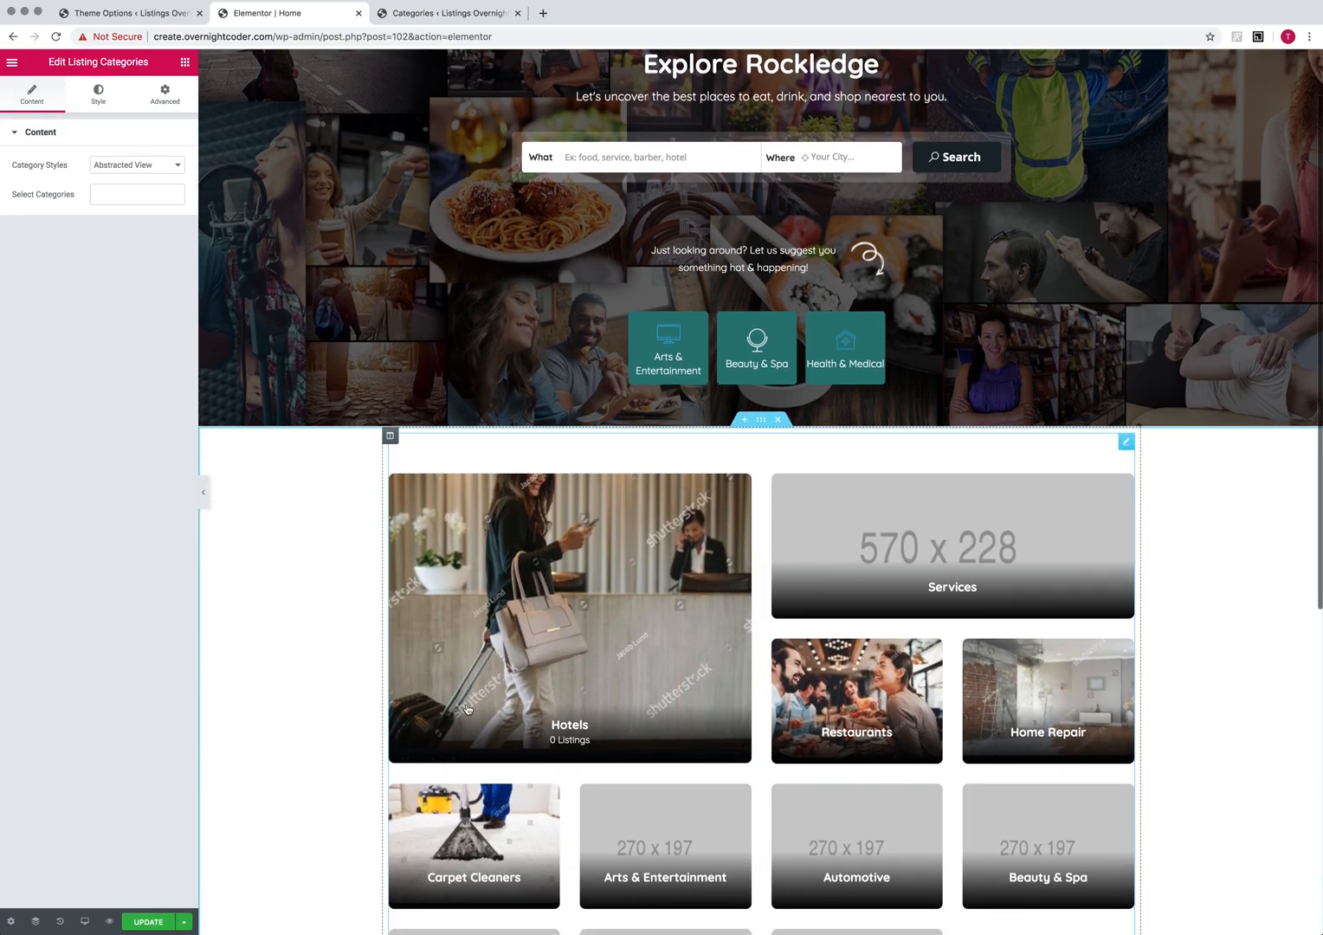
scroll(590, 472, "down", 2)
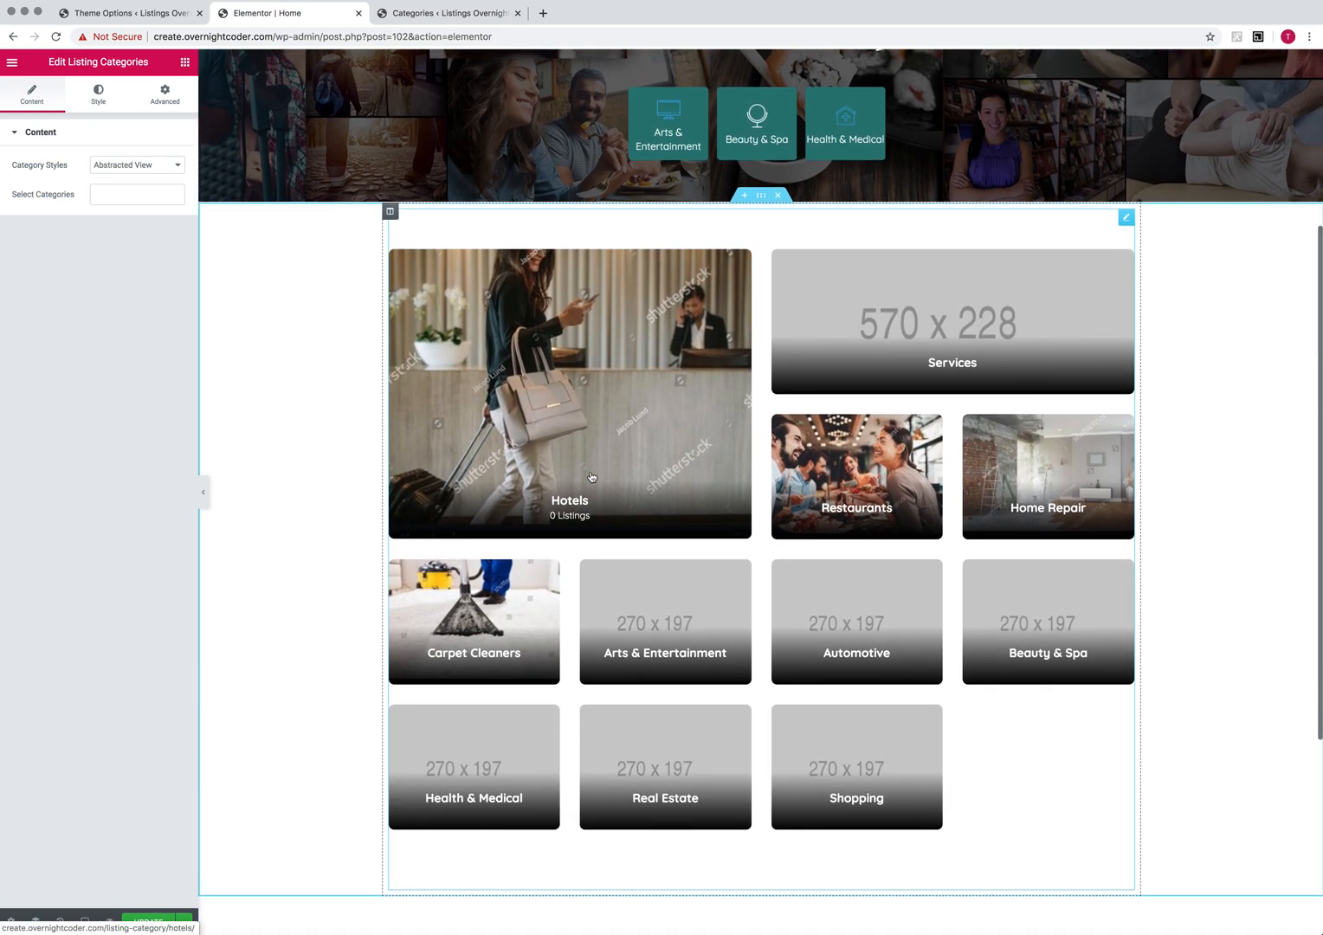
scroll(590, 472, "up", 3)
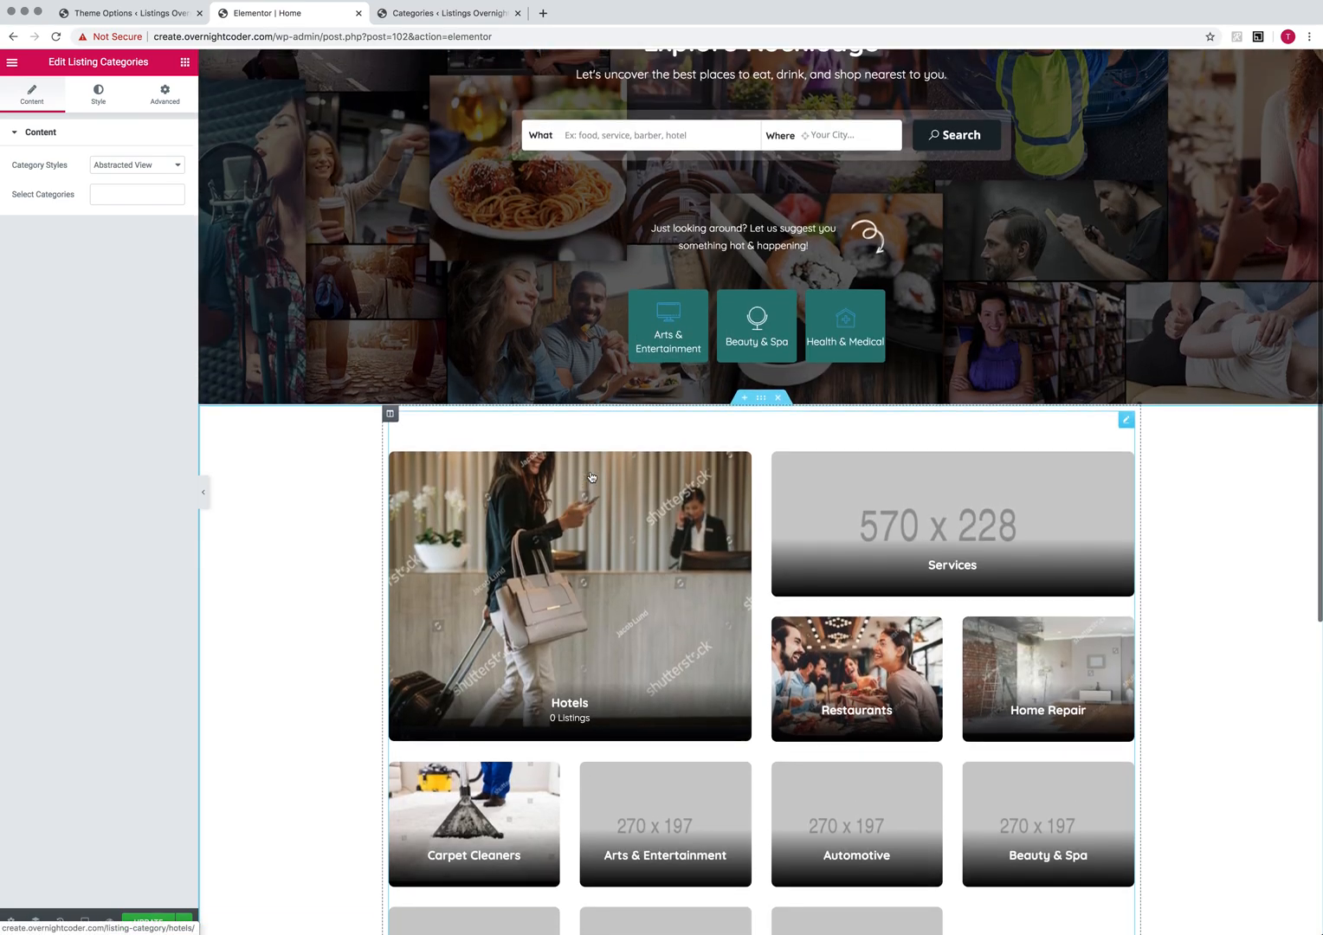
left_click(115, 166)
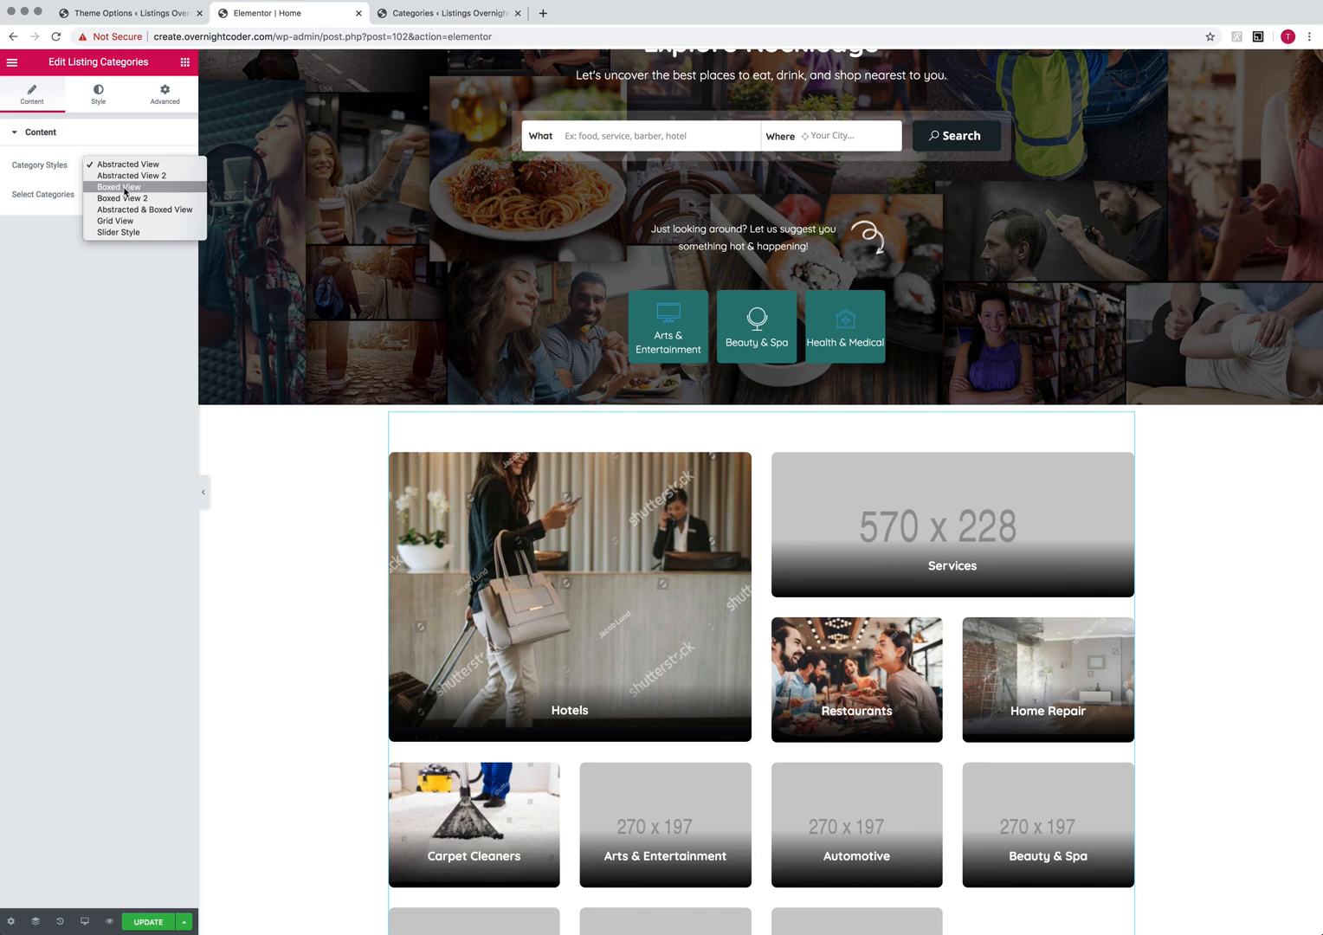
left_click(121, 222)
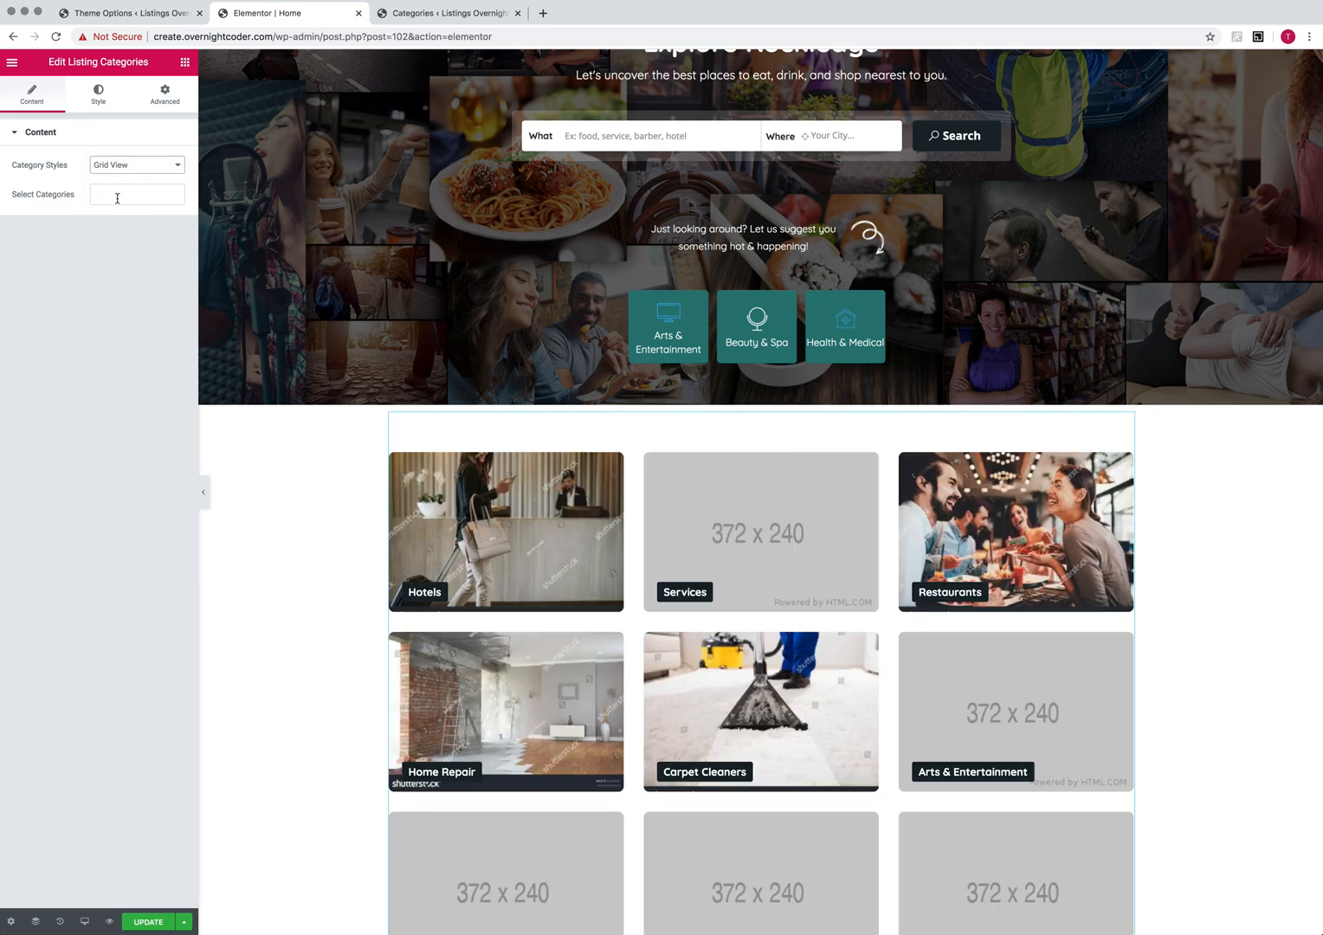
left_click(117, 198)
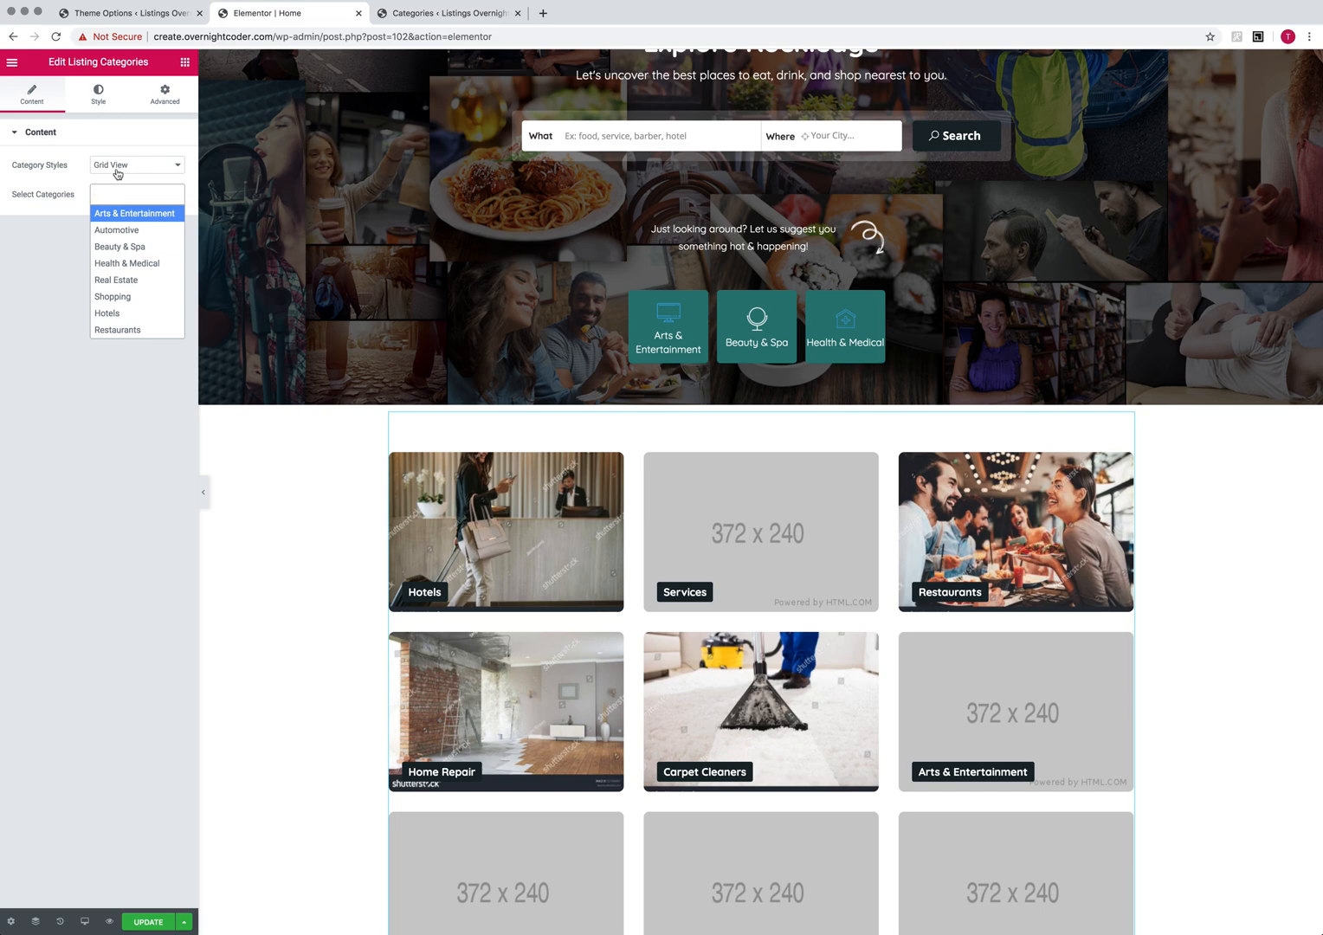
left_click(117, 172)
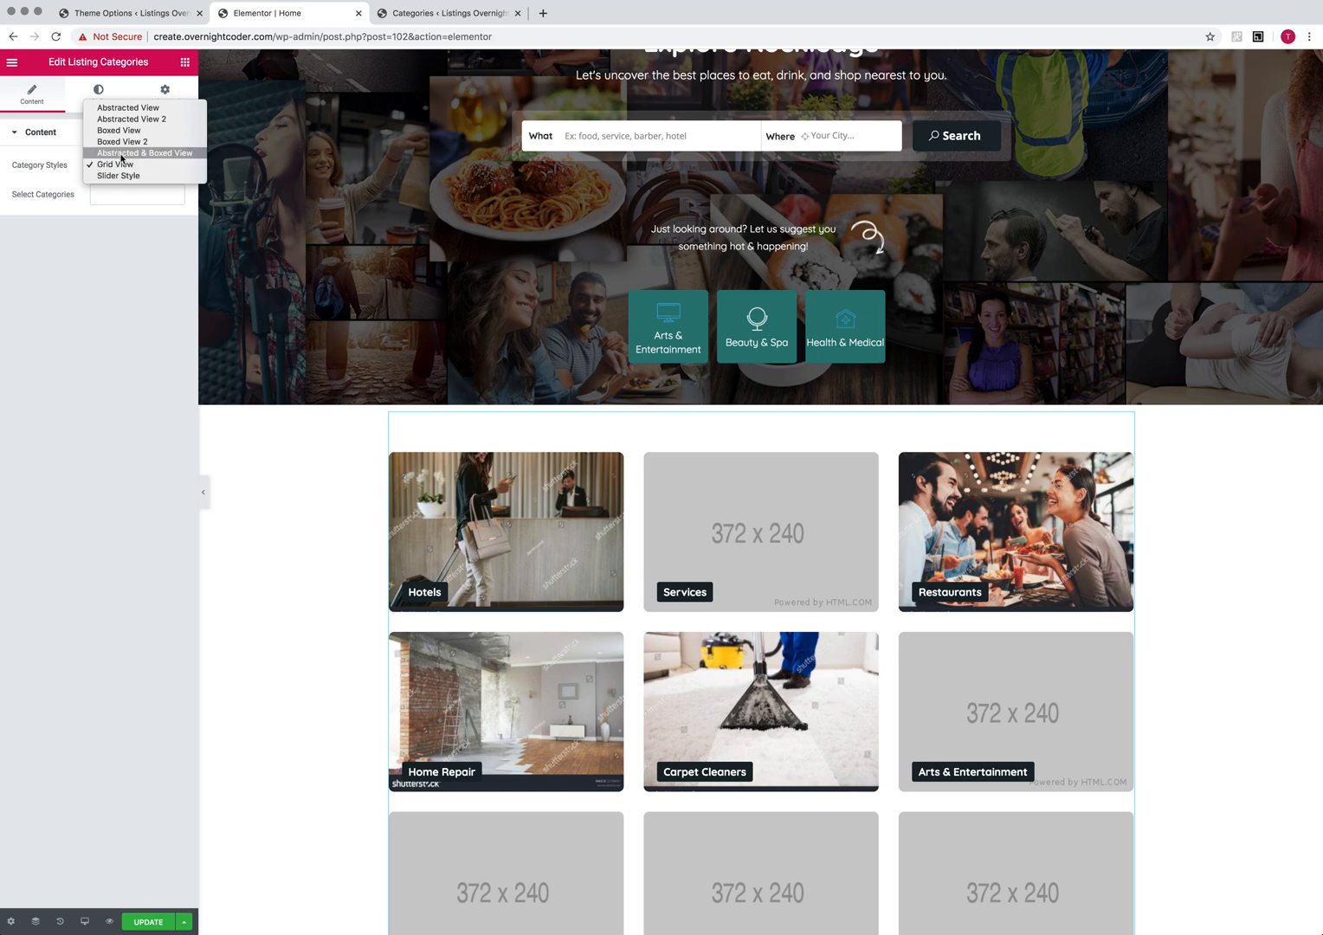
left_click(116, 142)
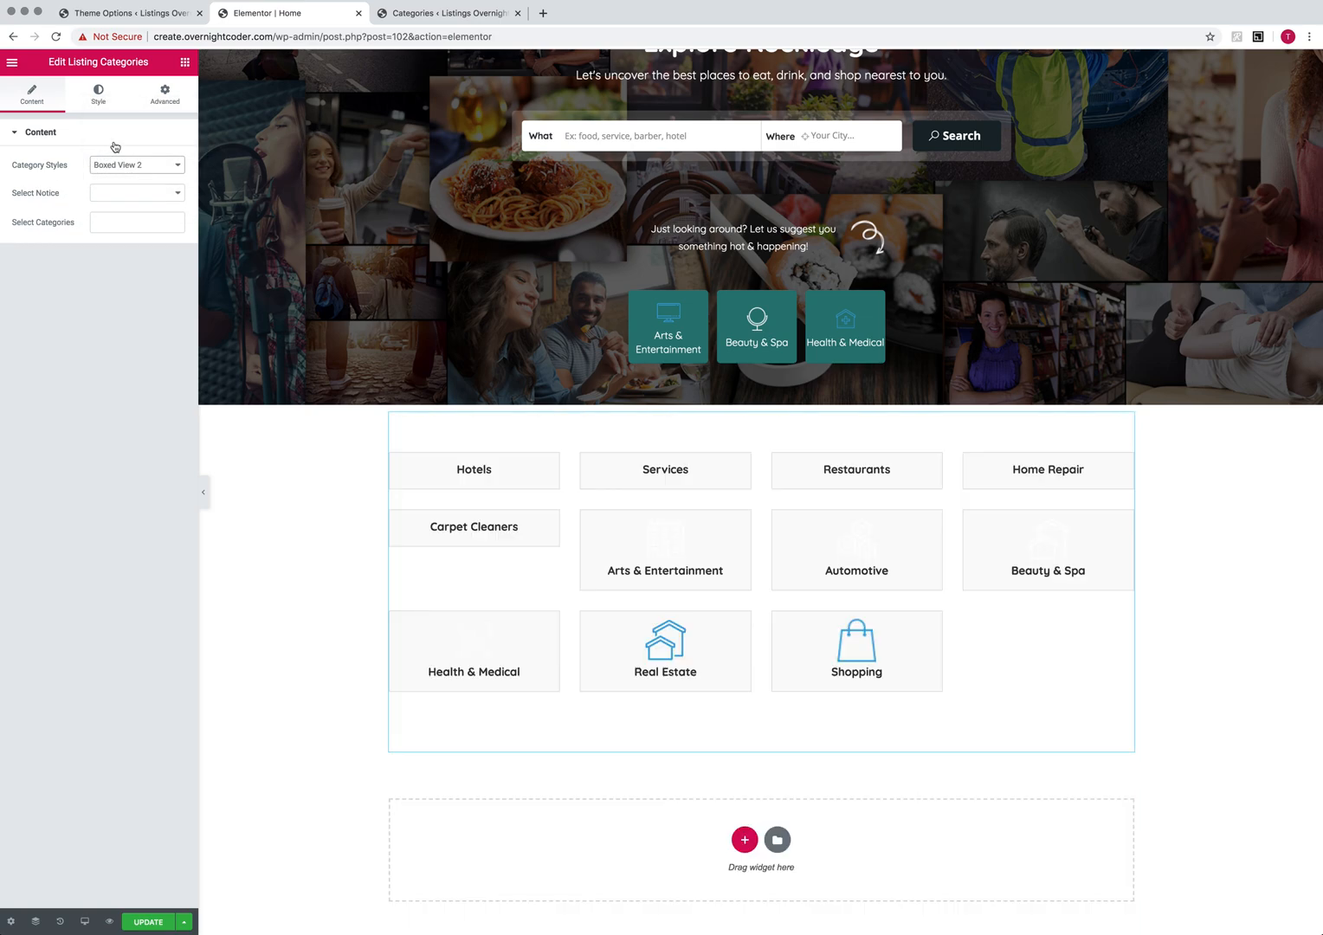
Set the widget's category style to Boxed View and select the categories Hotels, Restaurants, Carpet Cleaners and Home Repair.
left_click(112, 164)
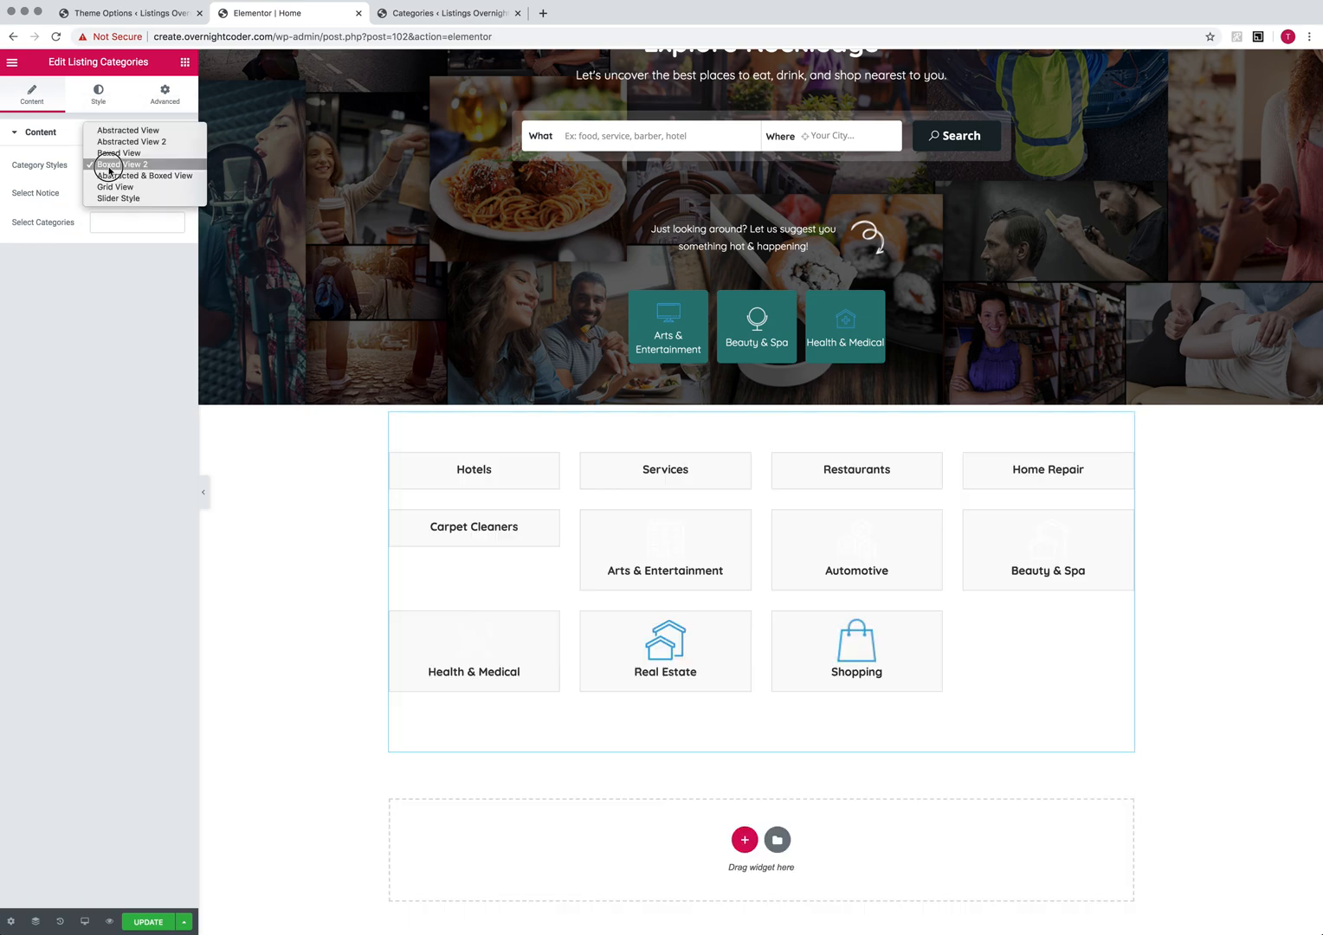
left_click(118, 159)
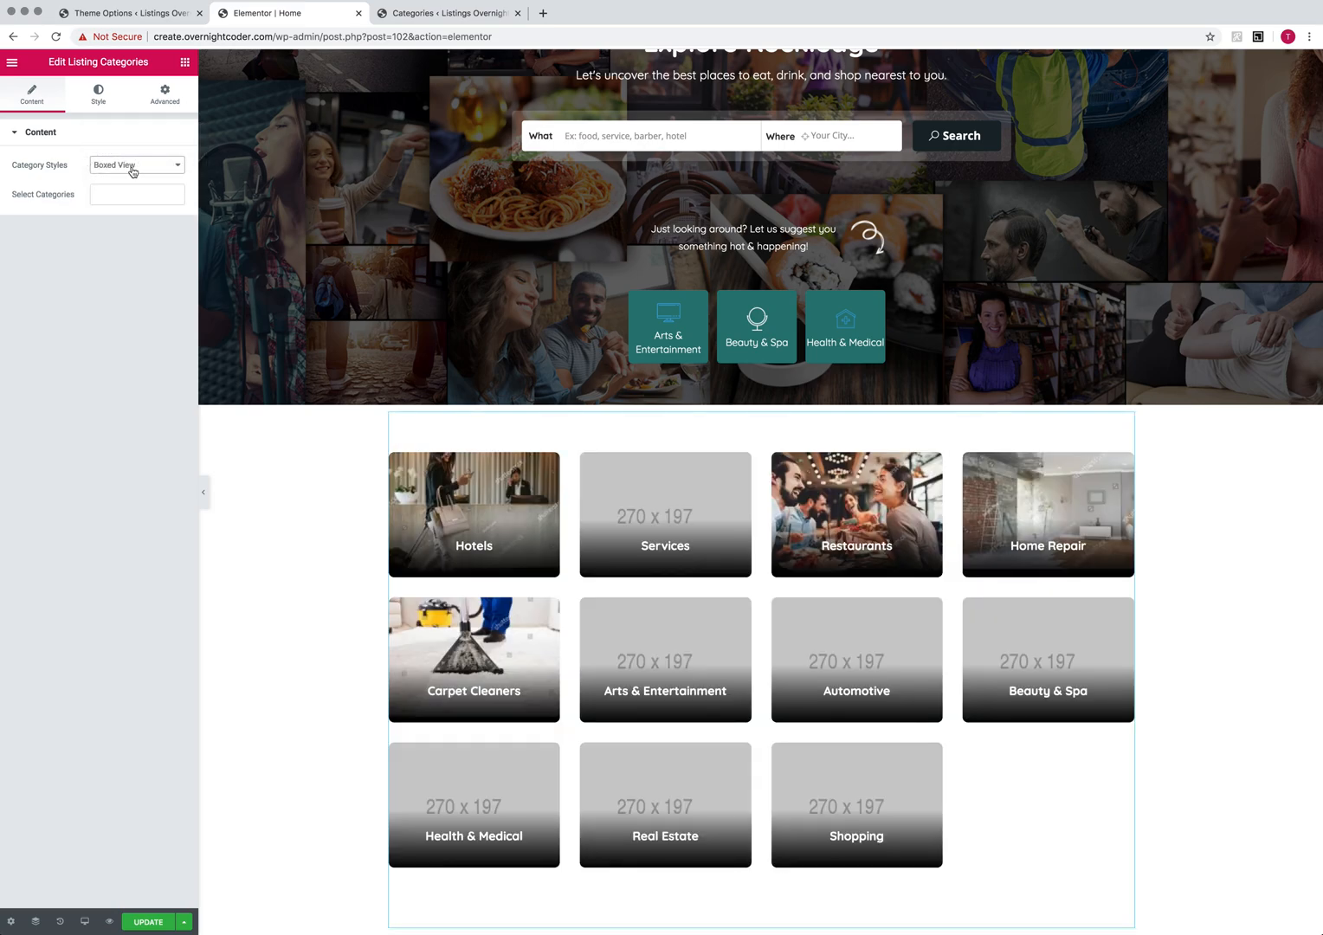
left_click(109, 192)
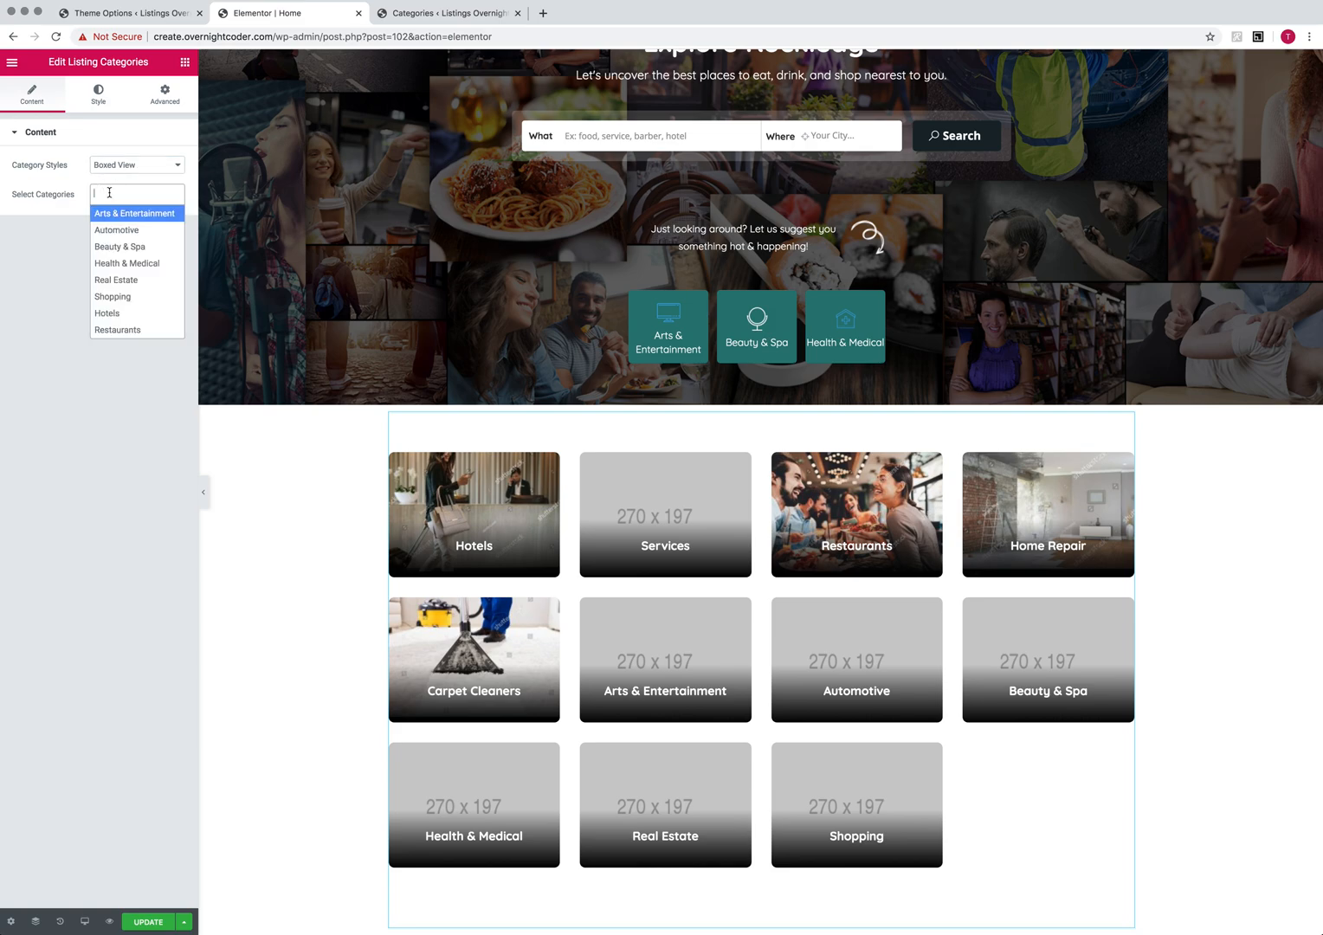
left_click(107, 314)
left_click(160, 193)
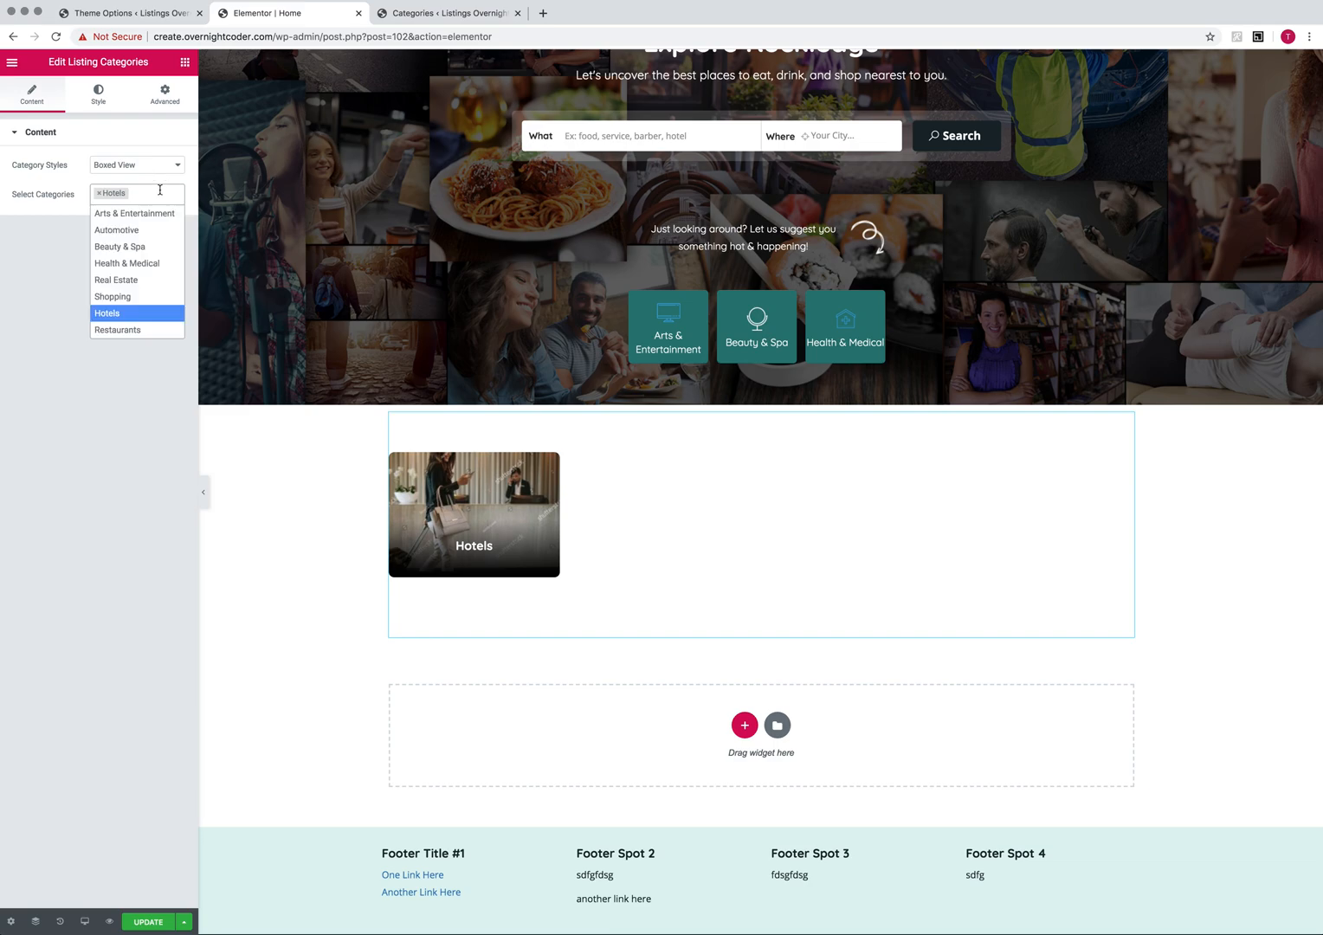
scroll(128, 259, "down", 1)
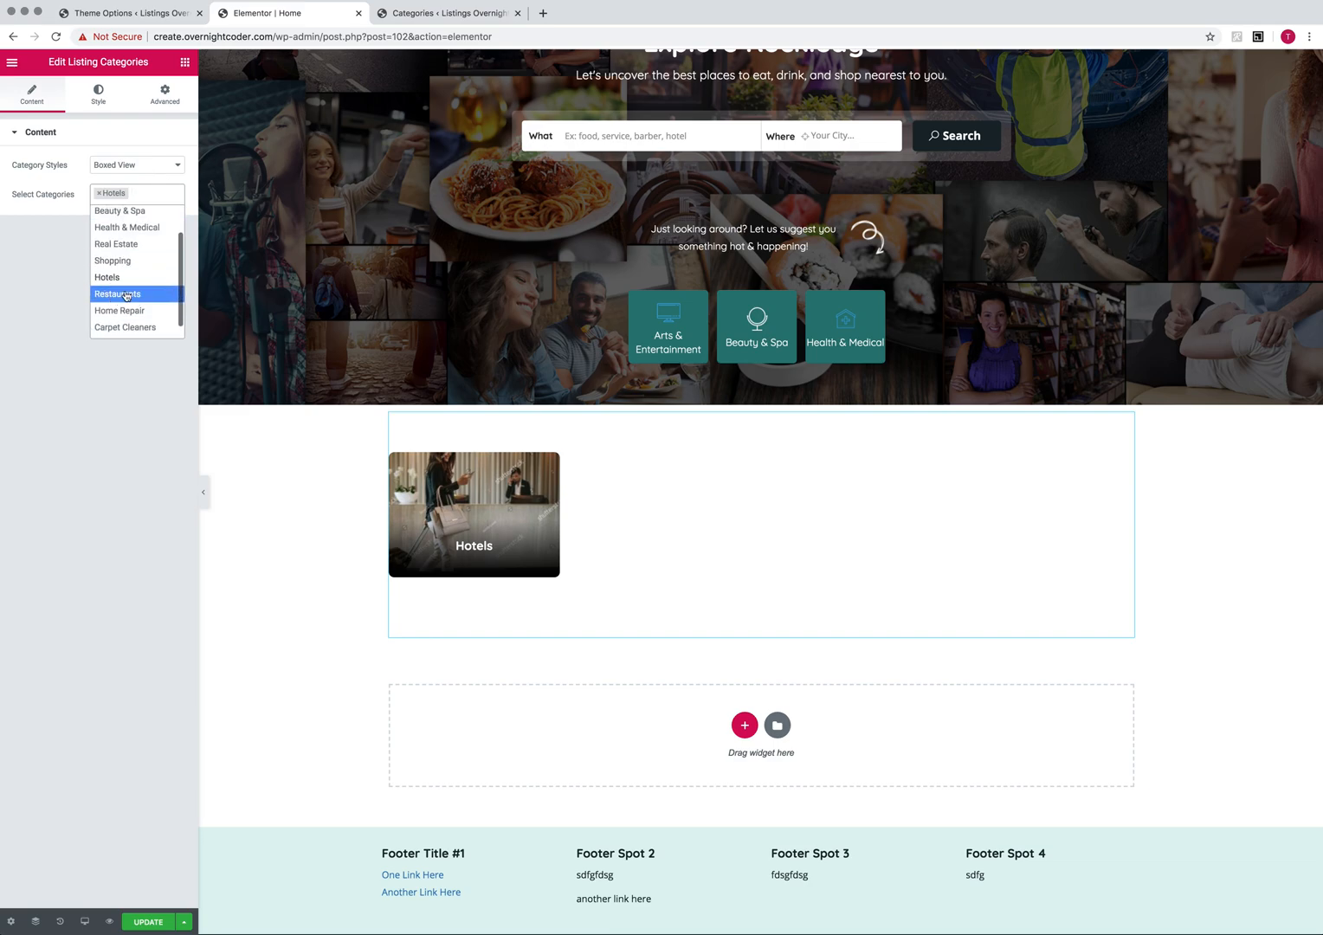
left_click(126, 296)
left_click(161, 208)
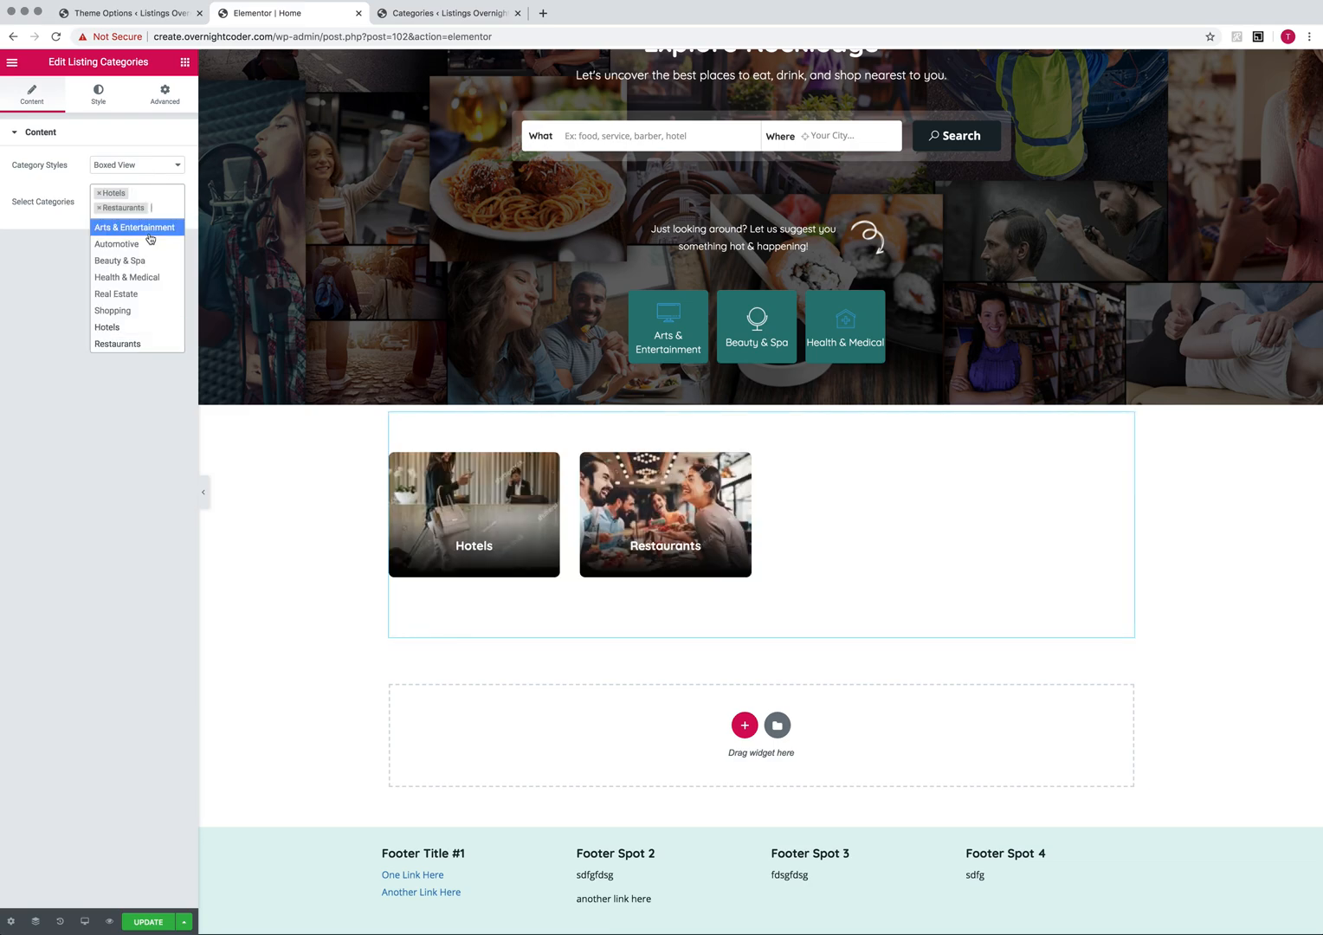
scroll(132, 329, "down", 2)
left_click(132, 329)
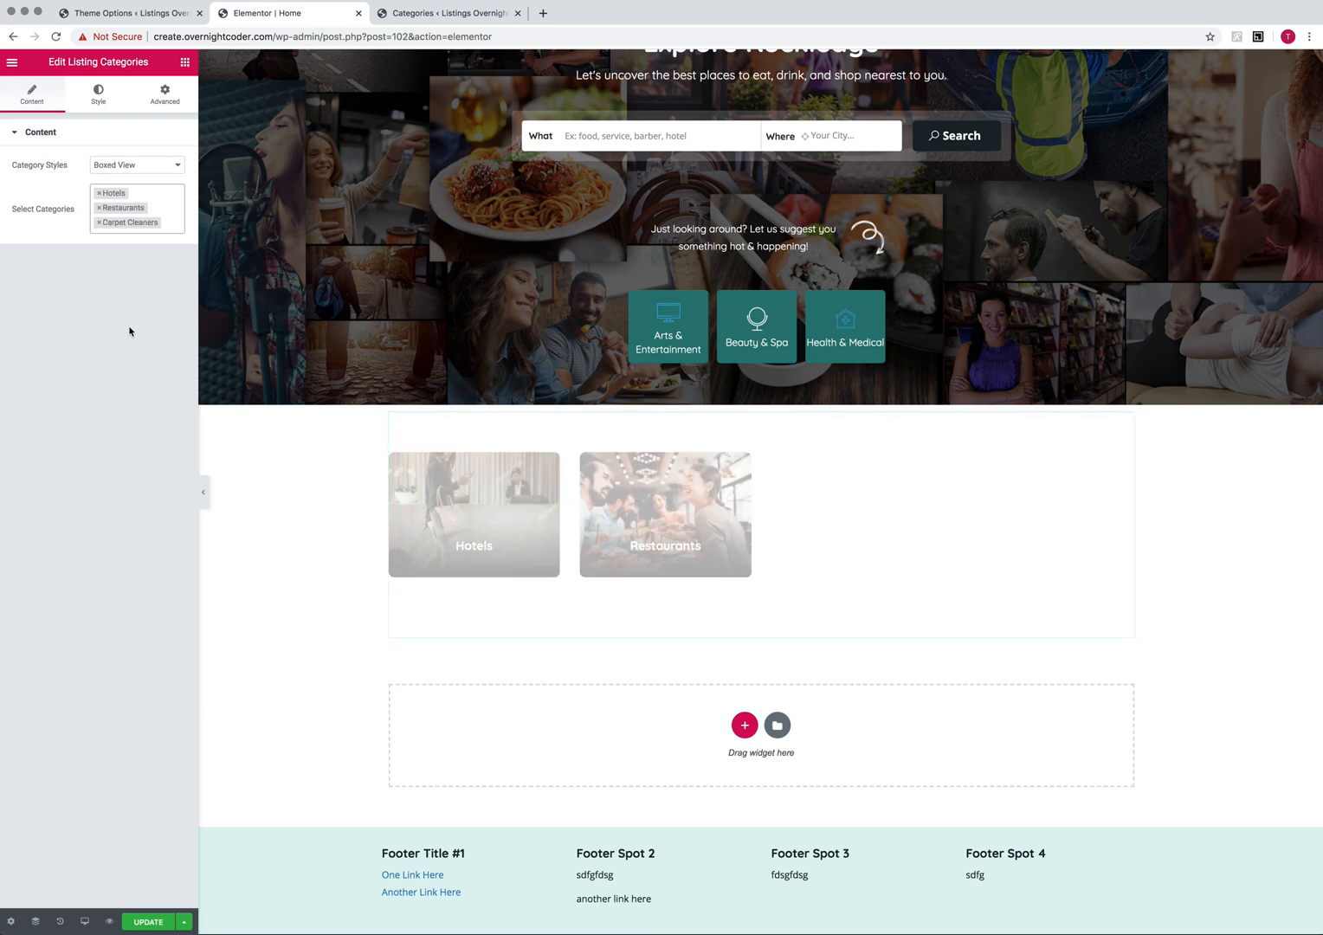
left_click(164, 214)
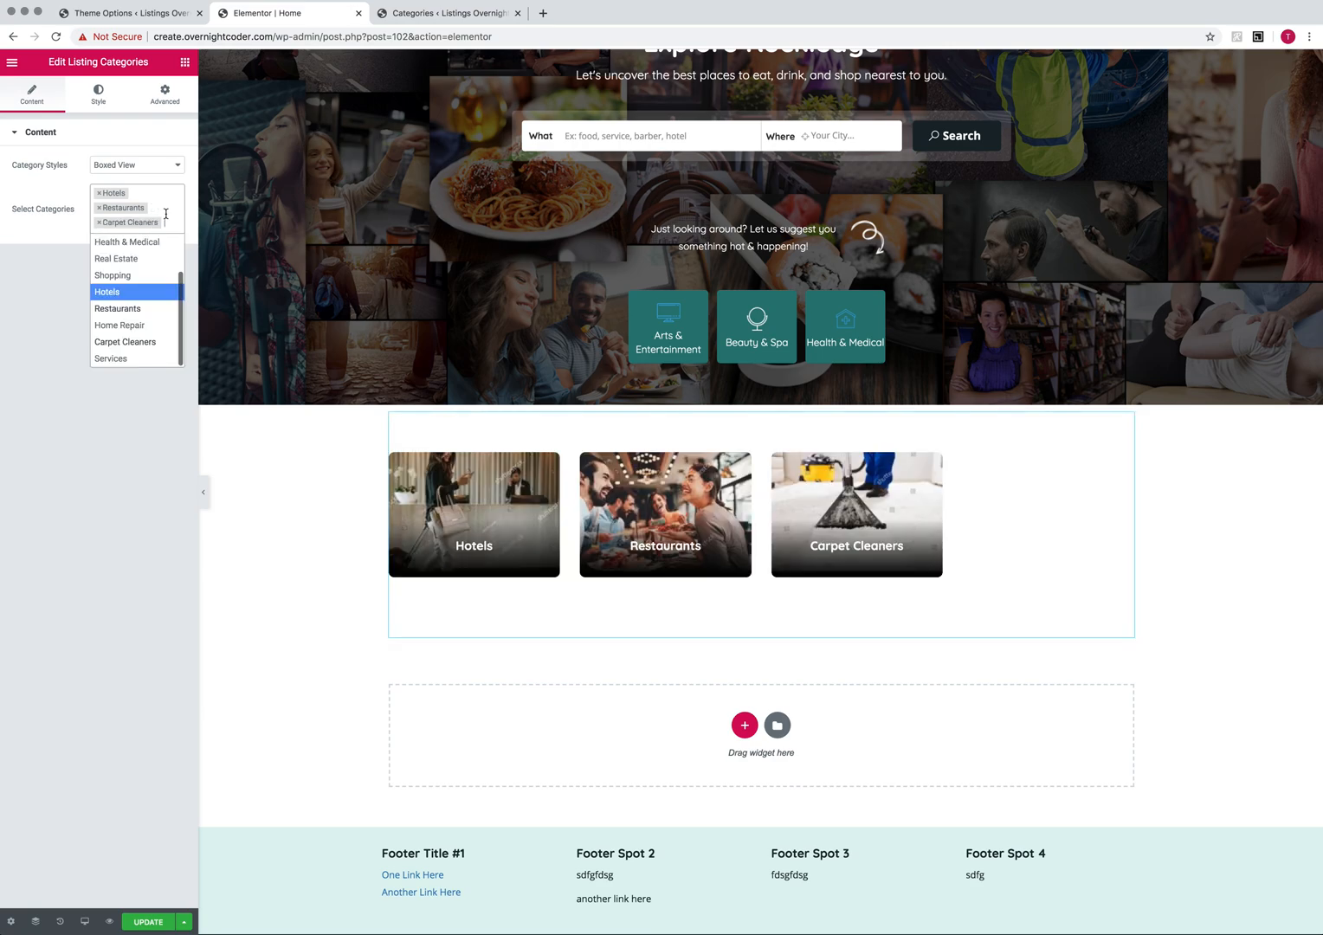
left_click(124, 329)
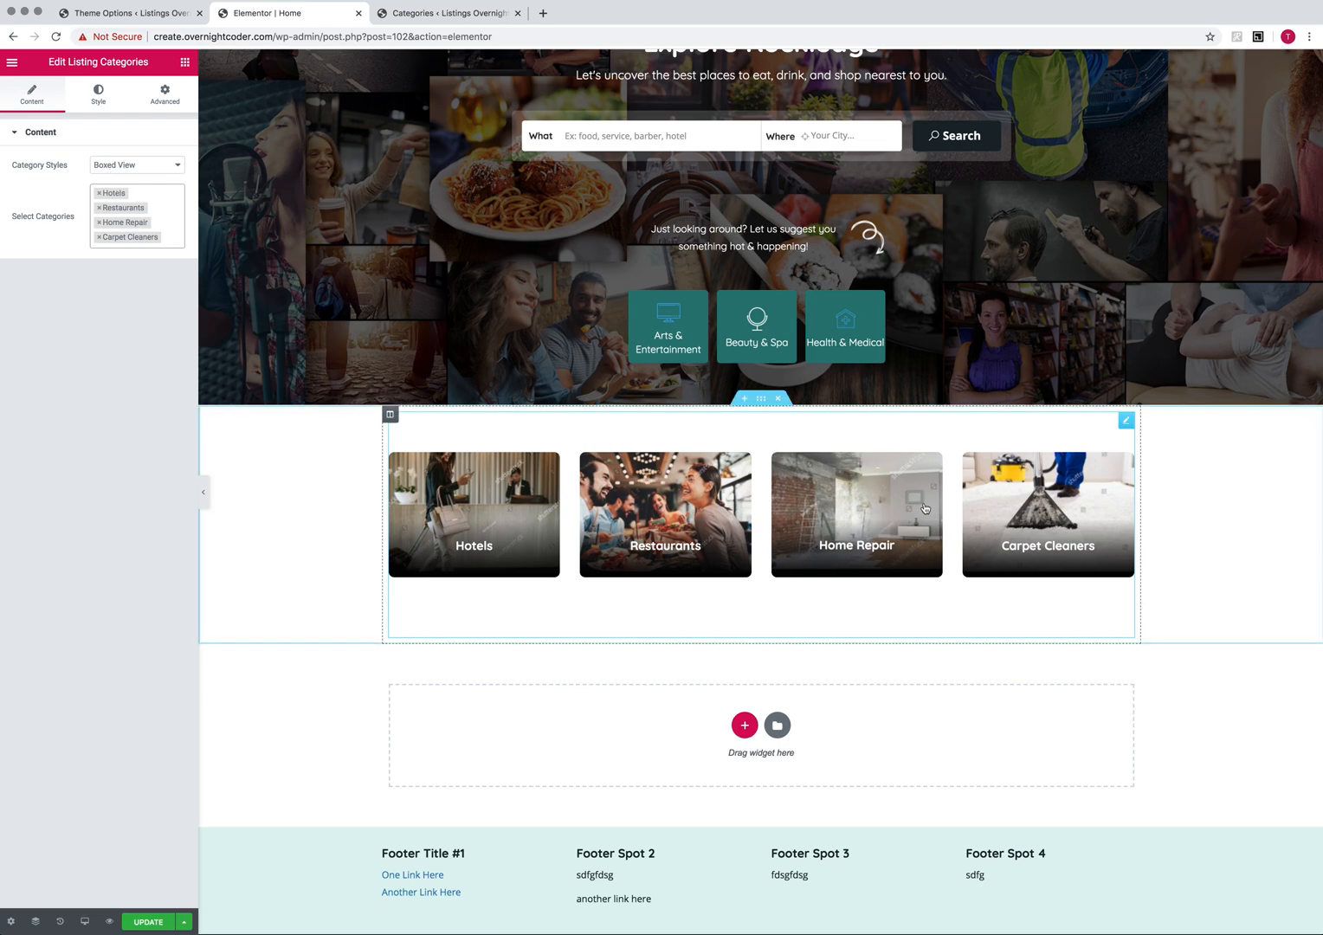
Place a Heading widget above the listing category boxes in the same section.
scroll(450, 433, "up", 1)
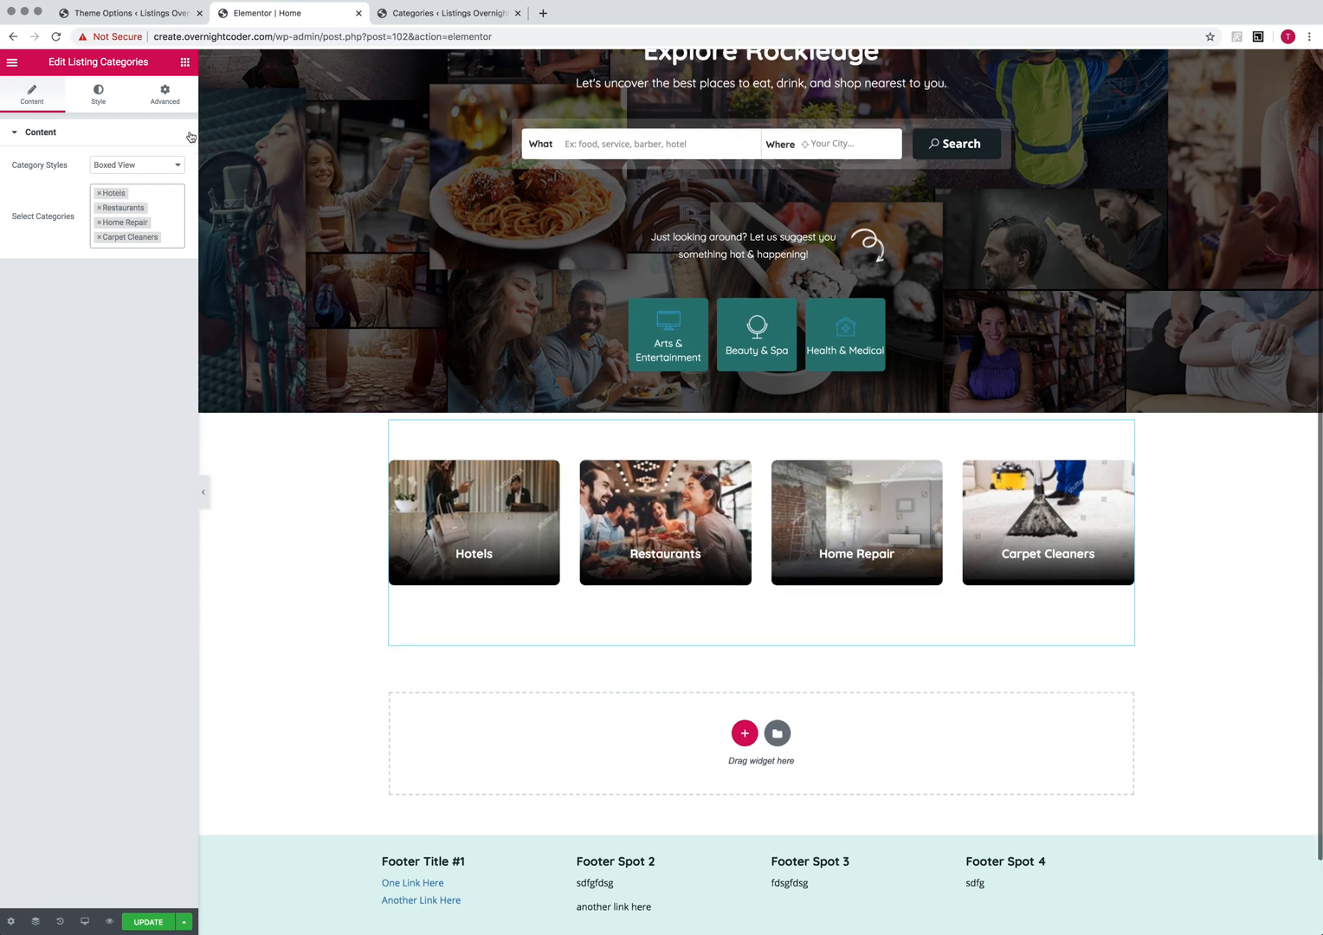
left_click(184, 61)
left_click_drag(127, 177, 750, 466)
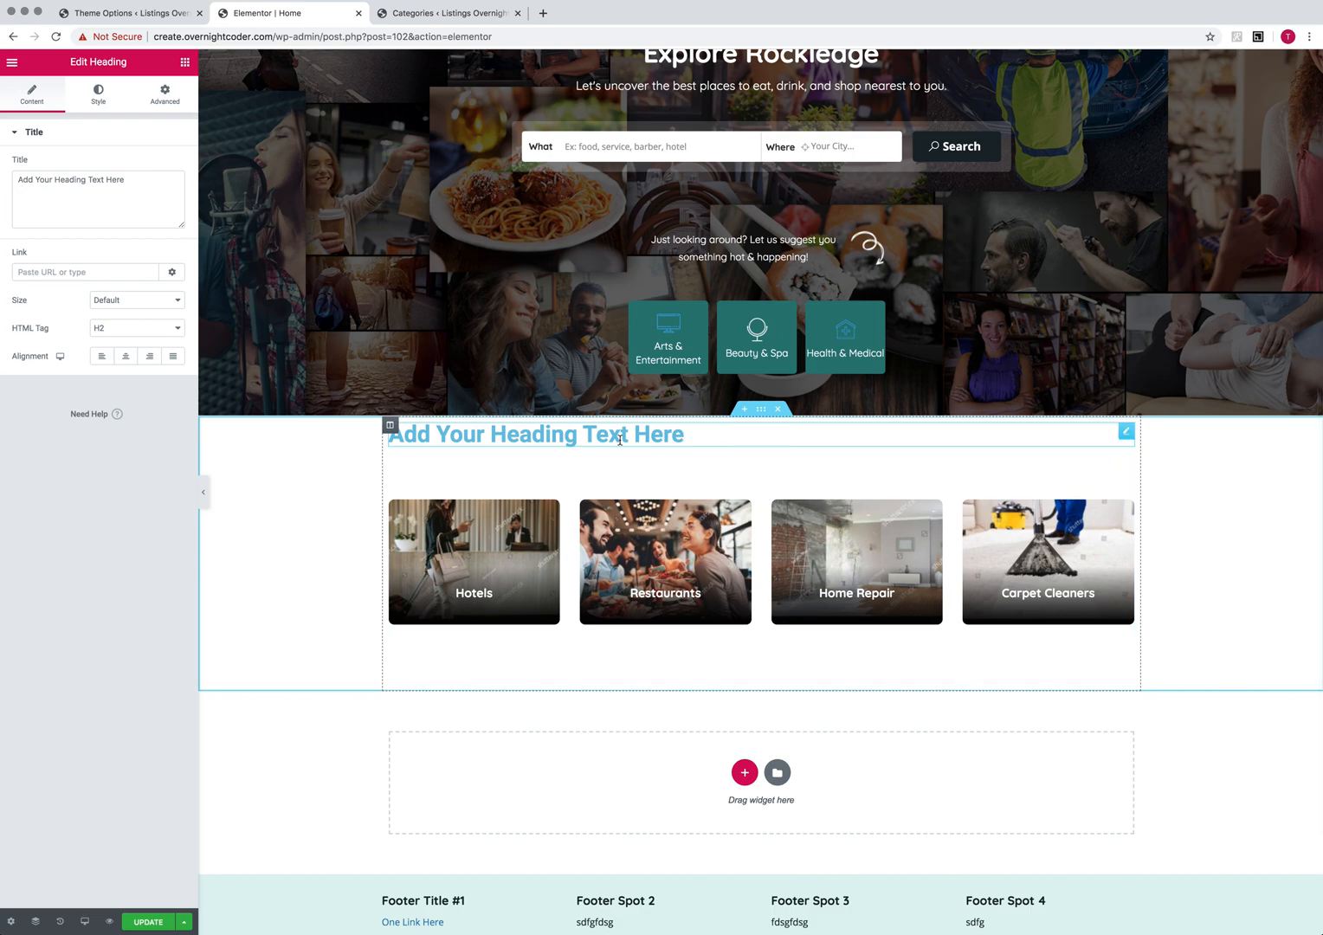
Replace the placeholder text of the heading above the category boxes with "Most Popular Services".
left_click_drag(1125, 431, 571, 429)
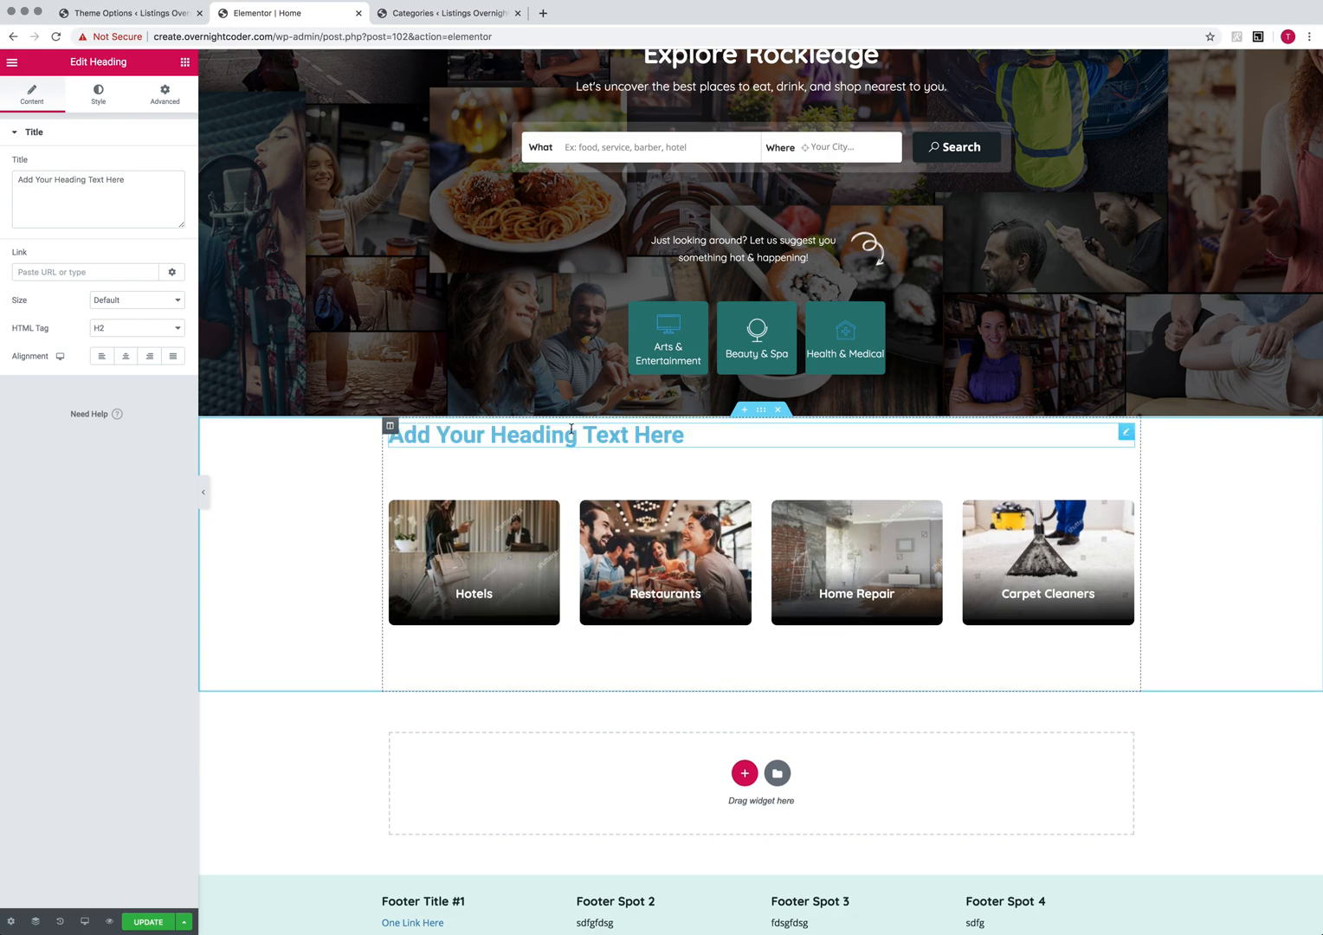
triple_click(629, 438)
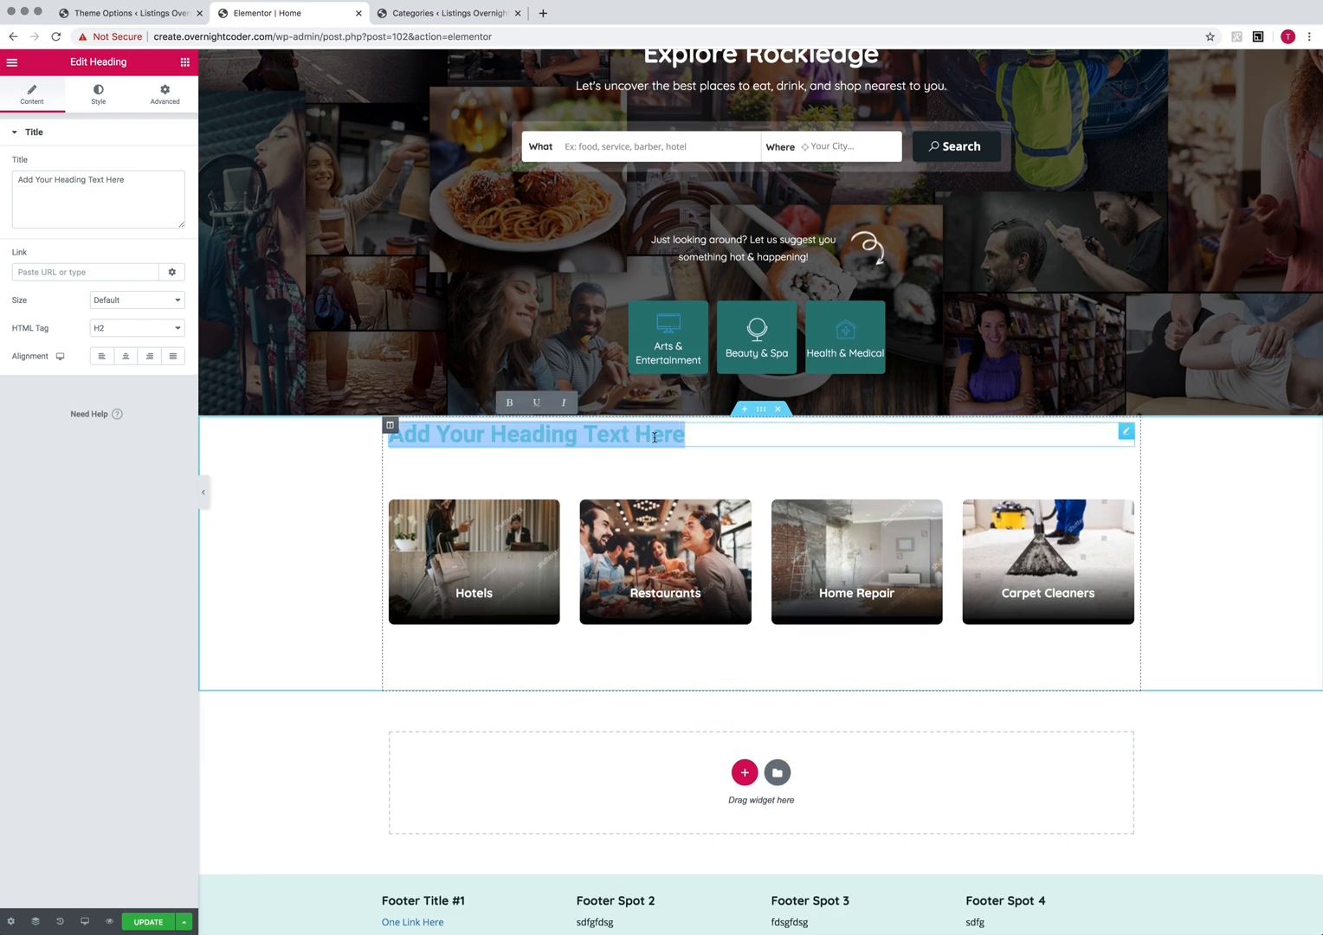
type("Most")
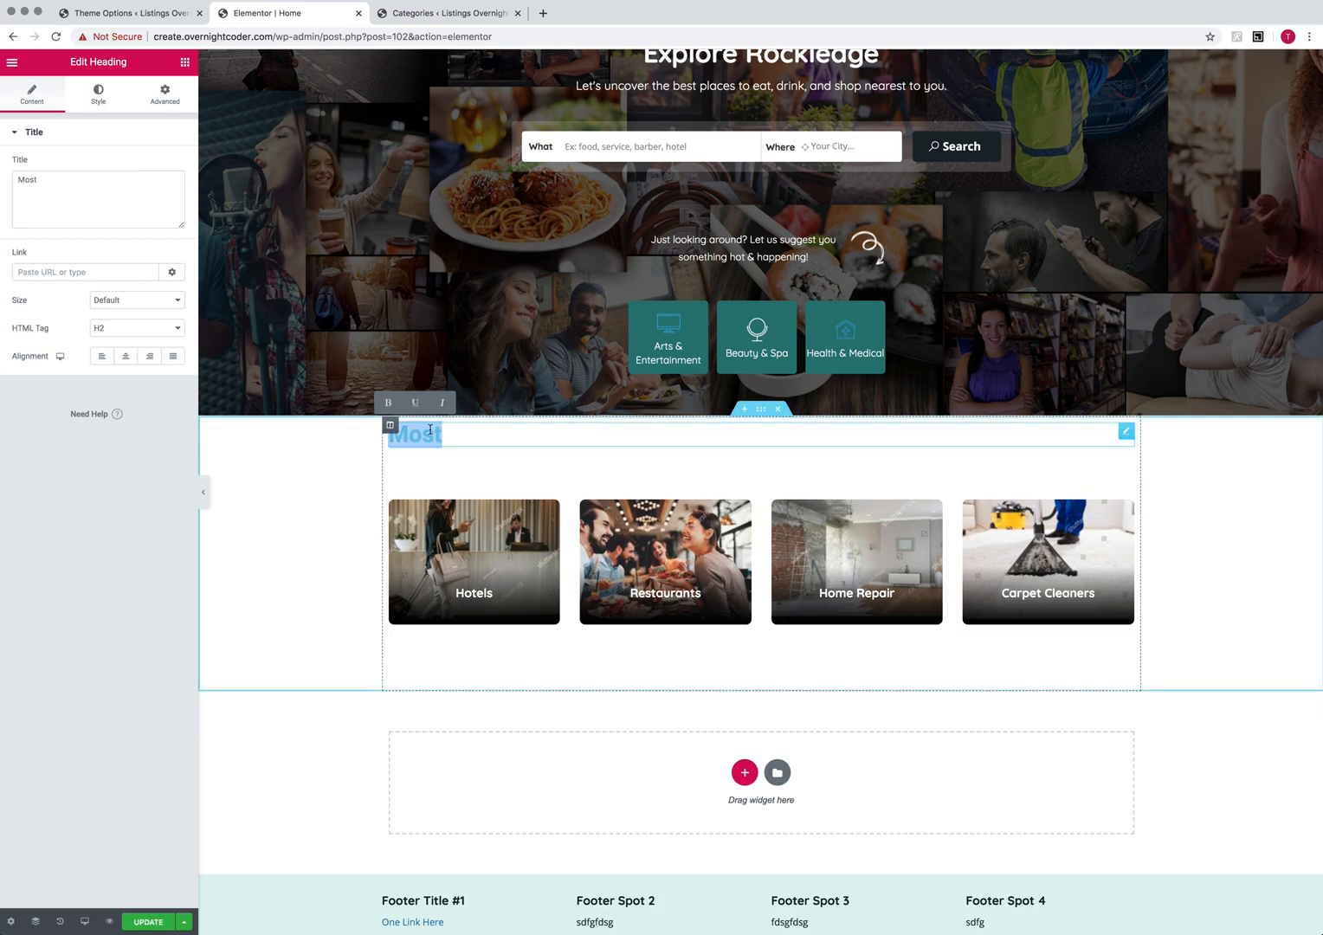
left_click_drag(76, 185, 3, 168)
type("Most Po")
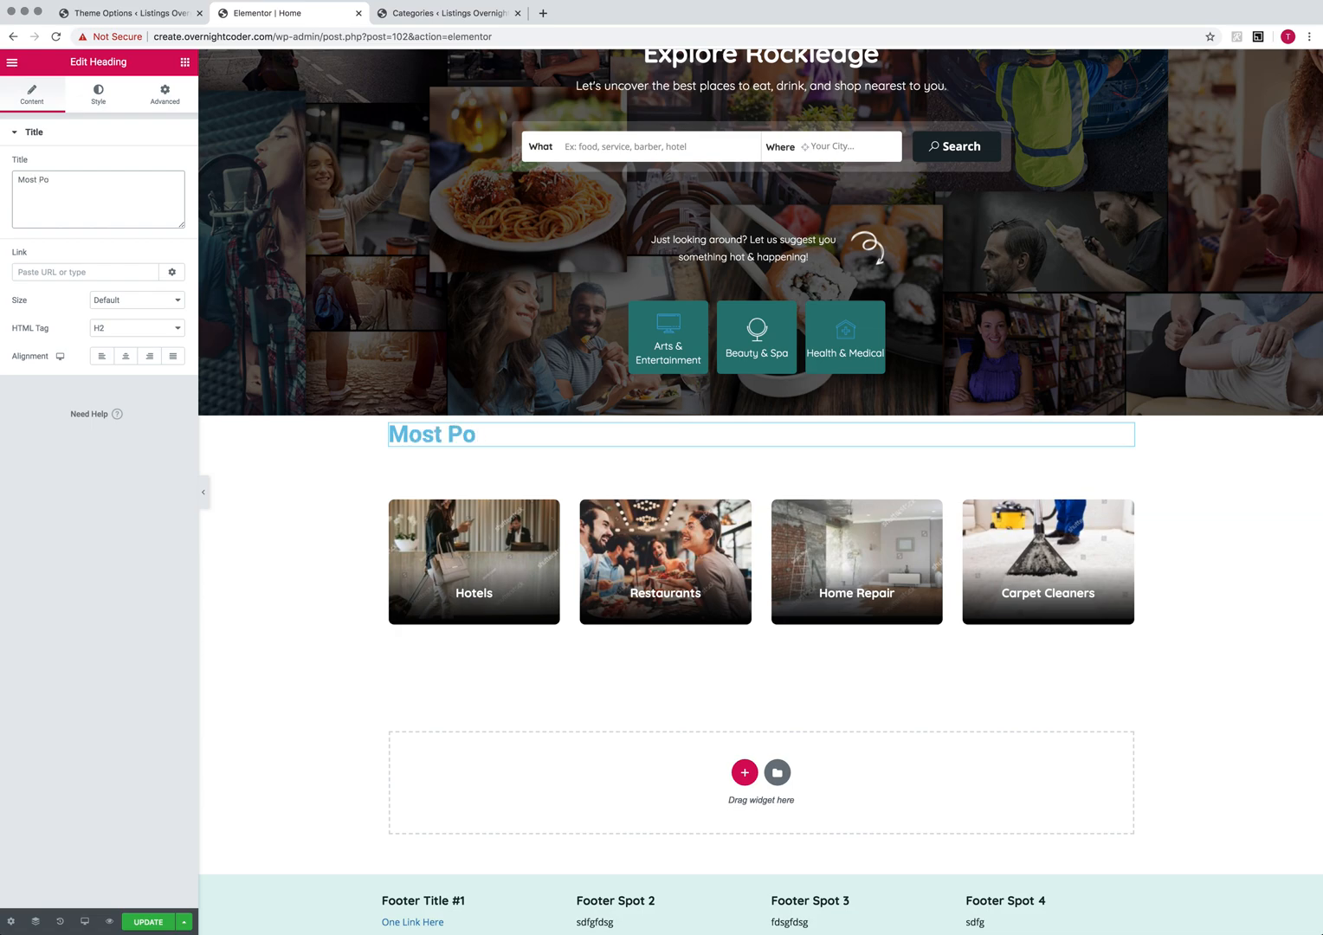
type("ipular")
type(" C")
type("Services")
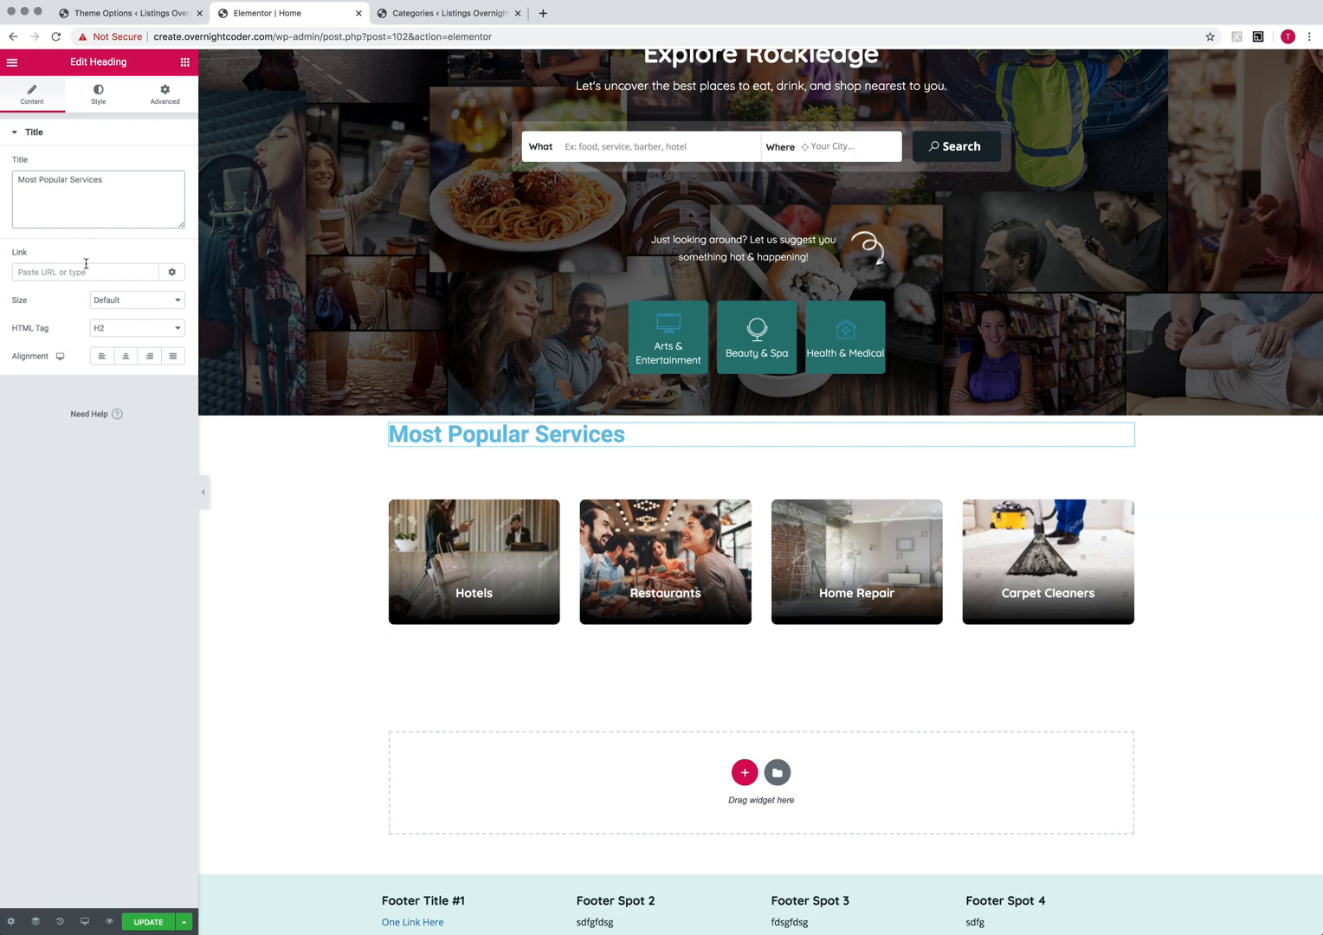
Inspect the dark copyright area of the footer in the browser's developer tools and copy the color value #17272a.
left_click(98, 97)
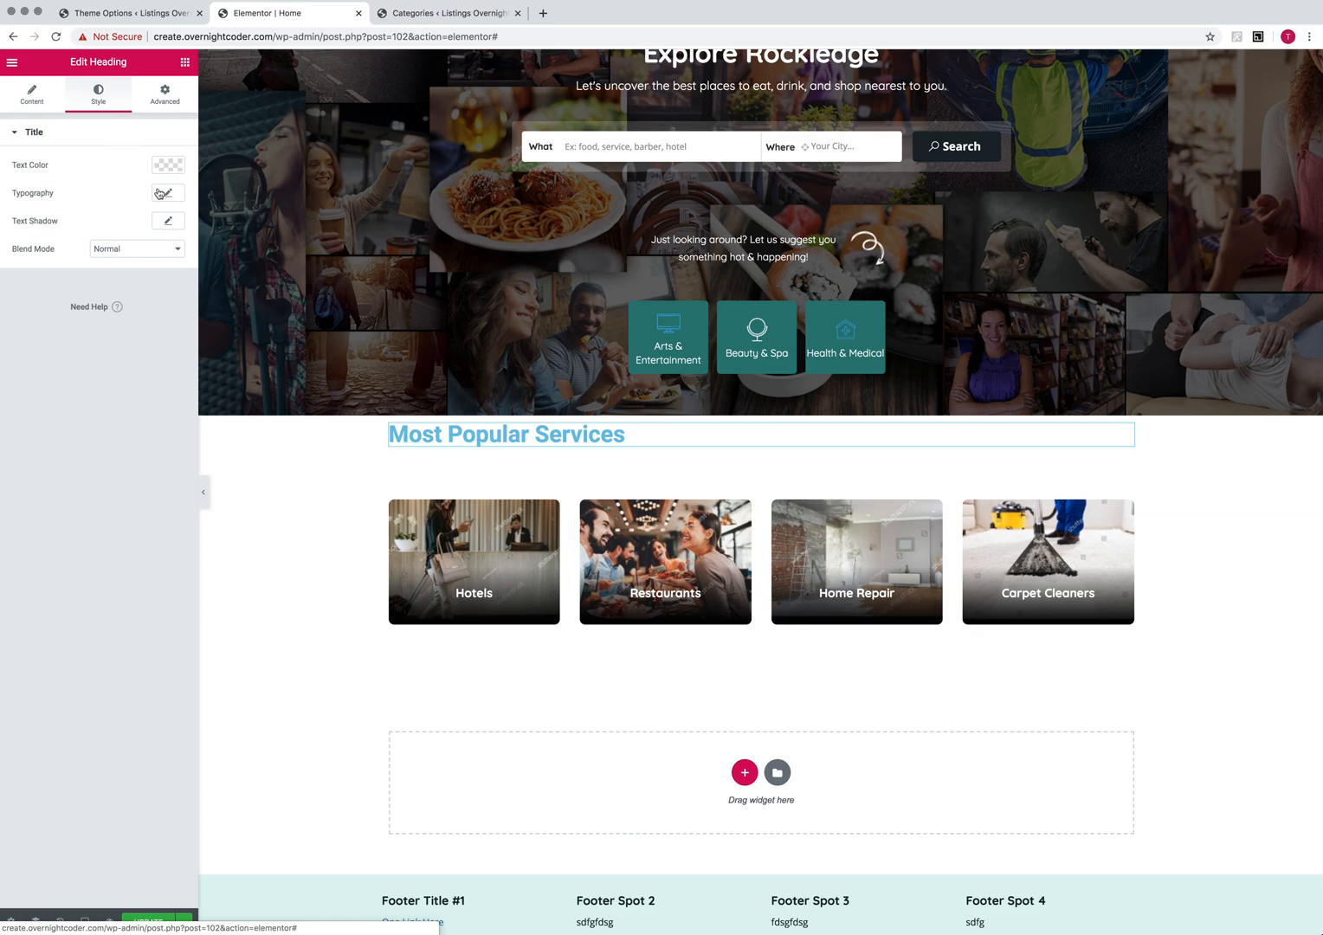
scroll(821, 303, "down", 3)
right_click(978, 750)
left_click(1000, 901)
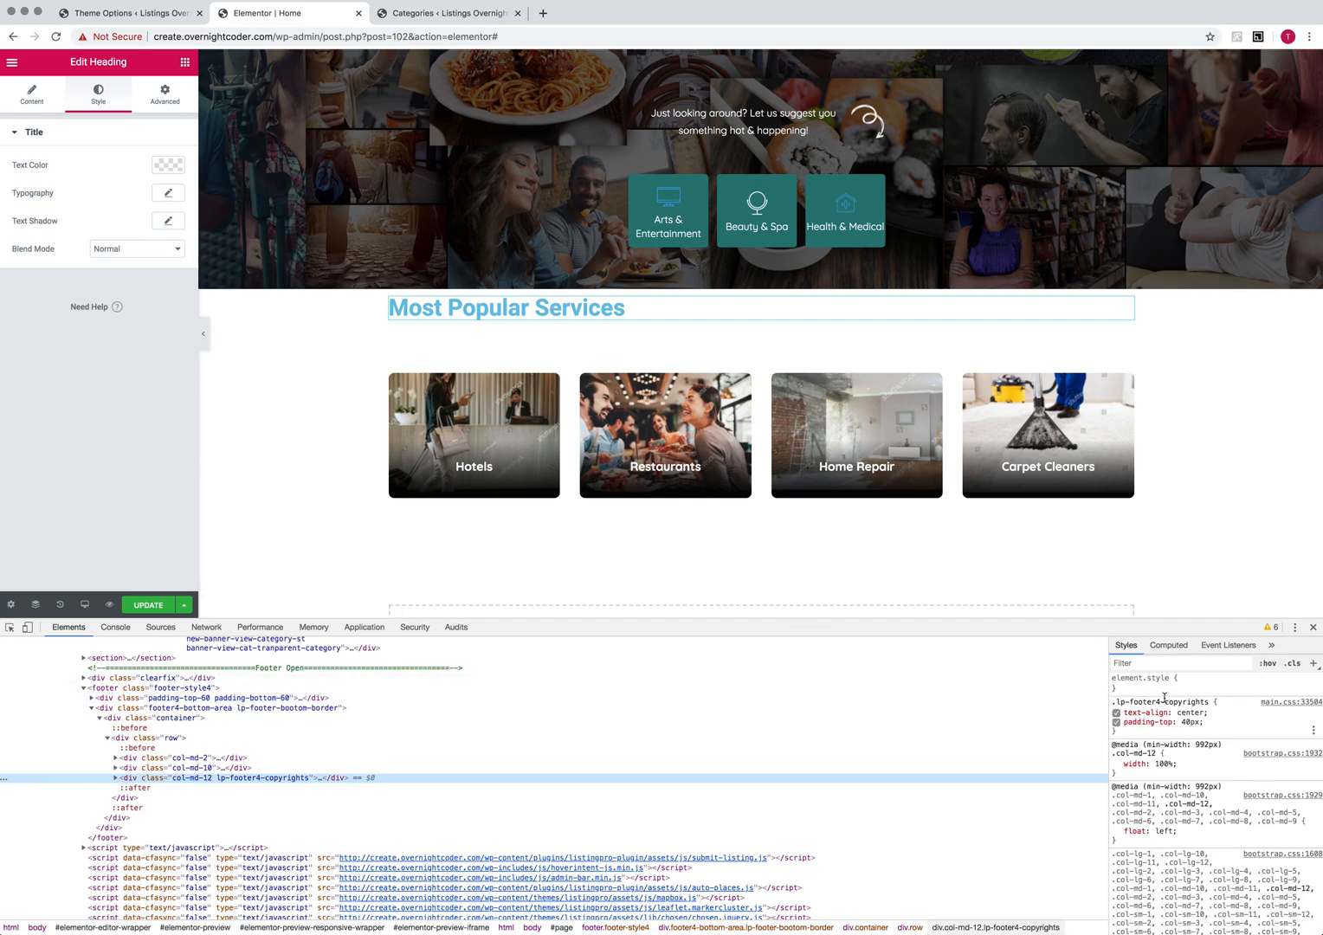
scroll(1163, 698, "down", 3)
left_click(1176, 766)
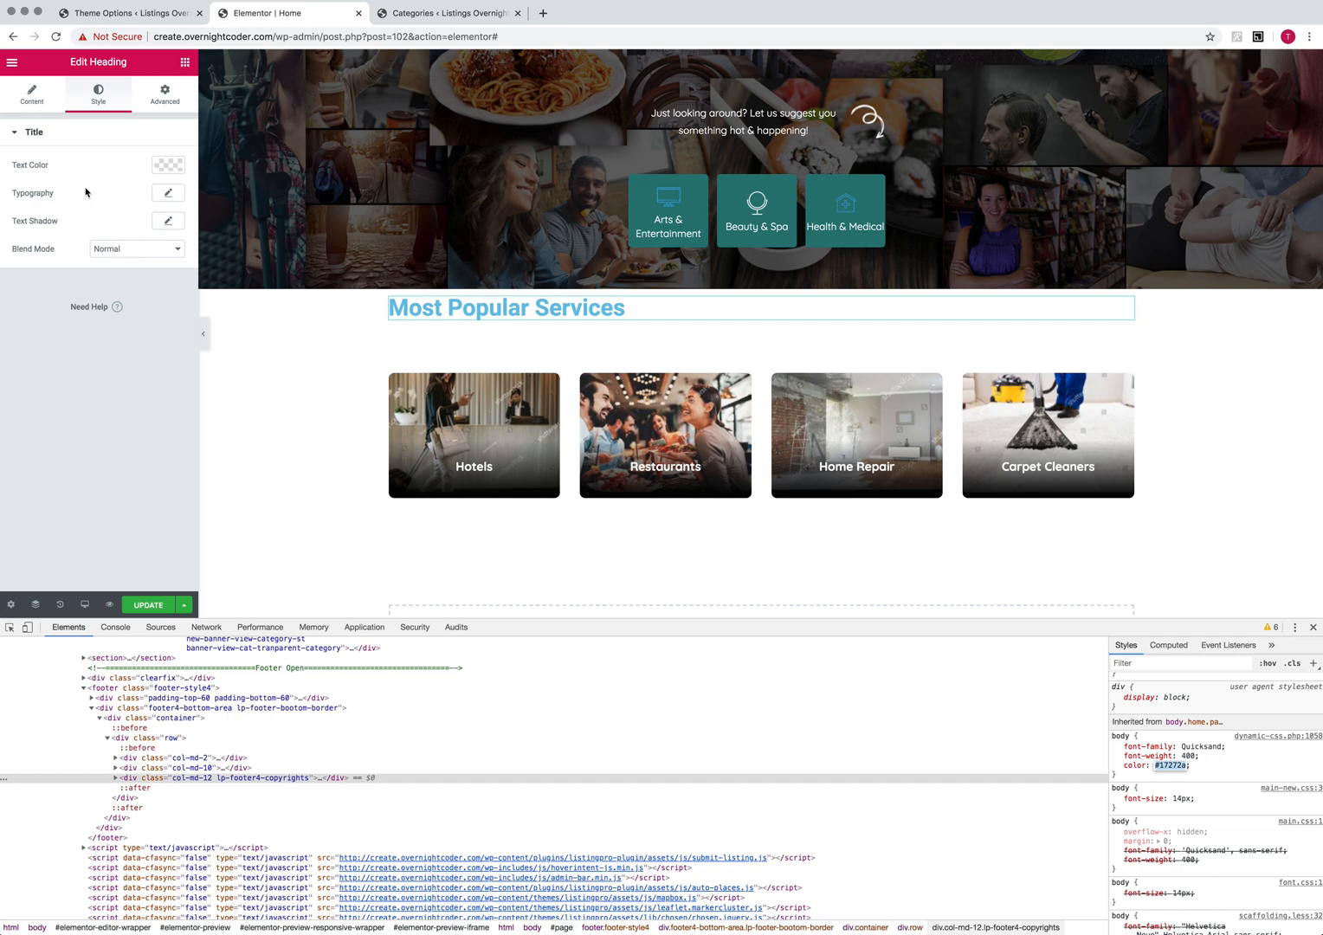
Set the Most Popular Services heading's text color to #17272A and close the developer tools.
left_click(116, 192)
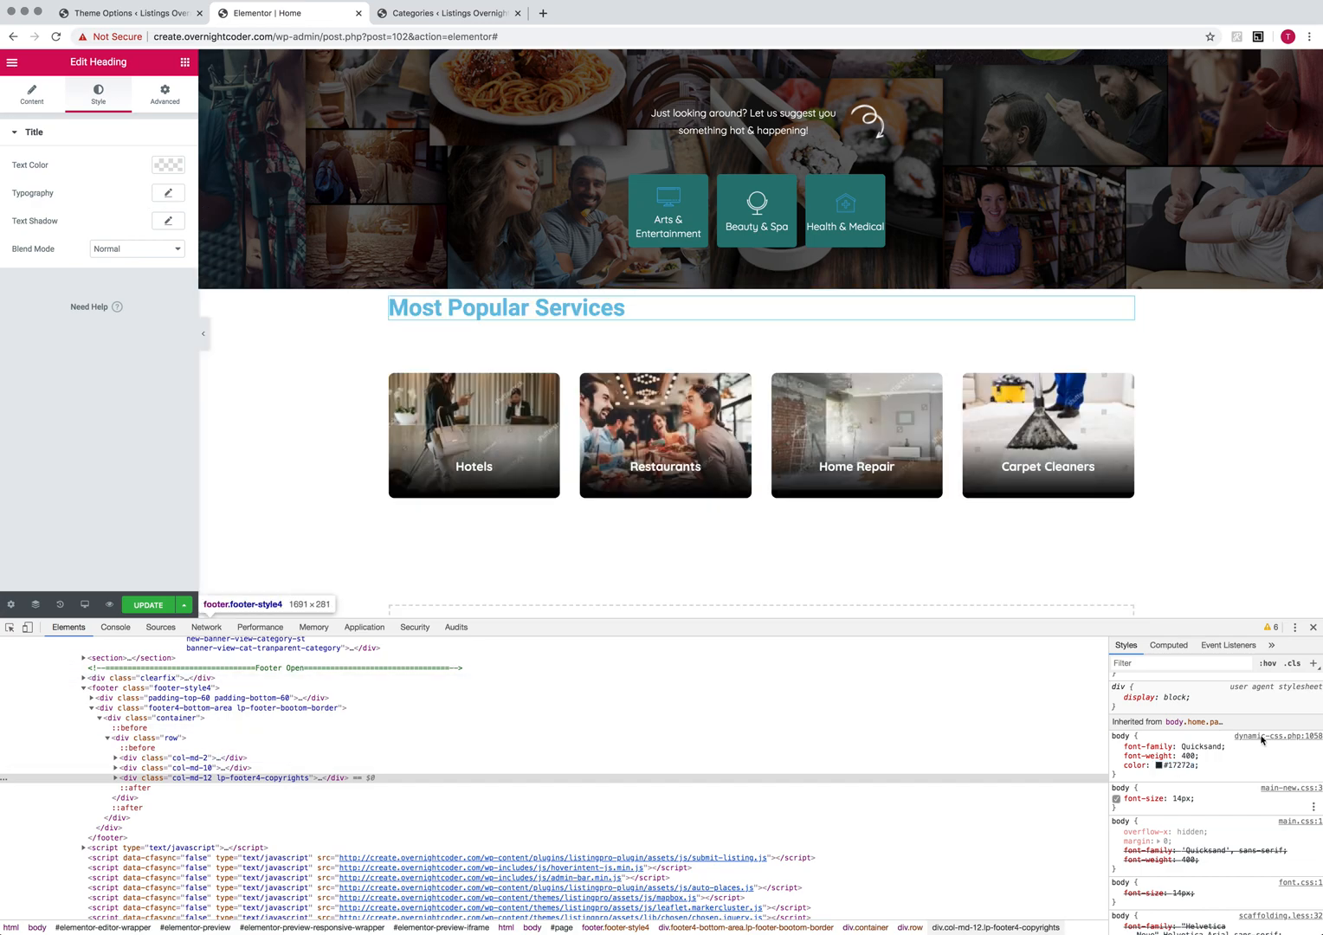
left_click(169, 165)
left_click(79, 375)
type("#17272A")
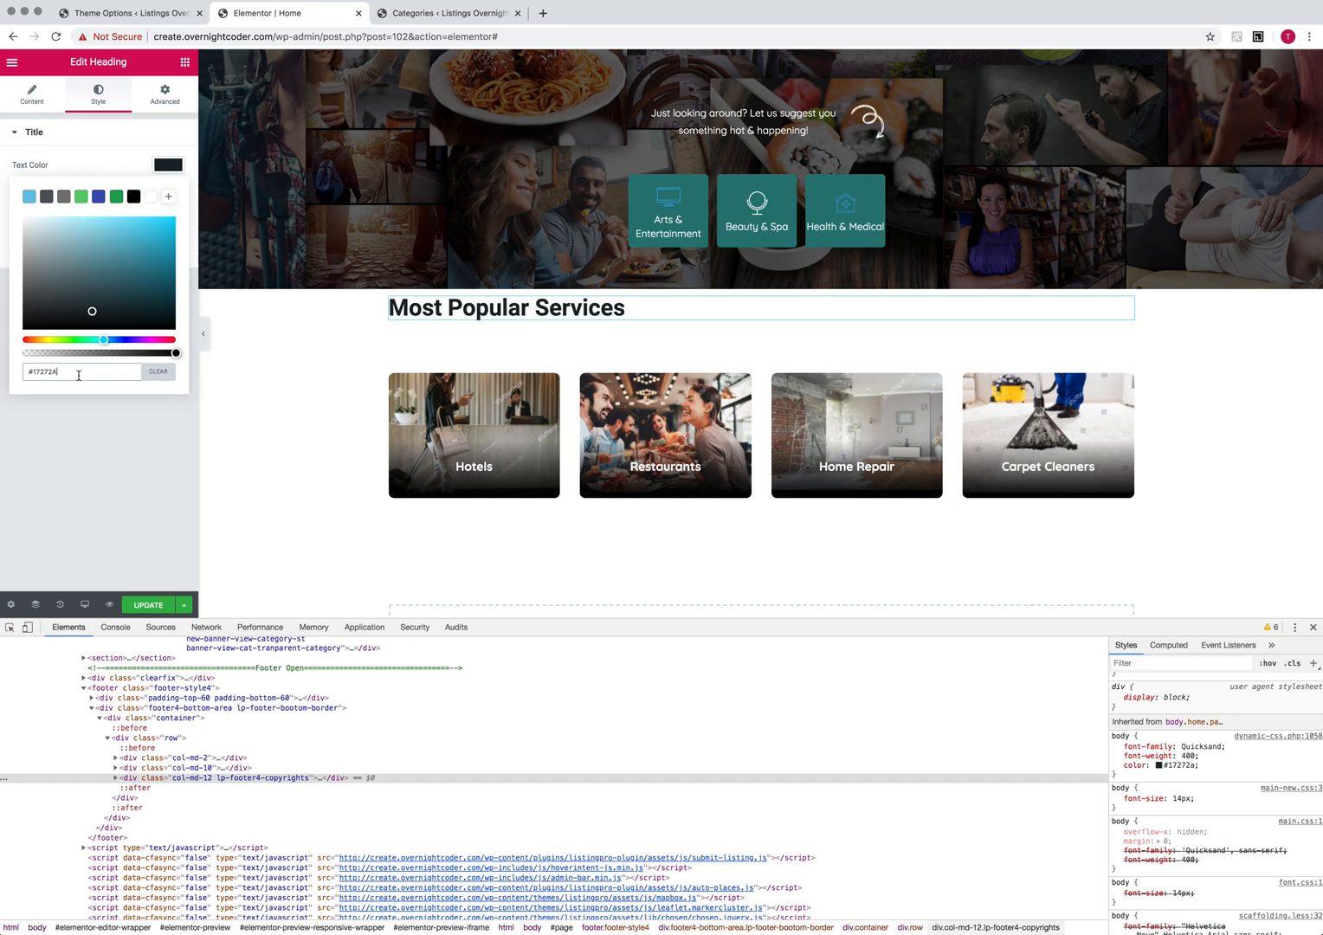
left_click(136, 413)
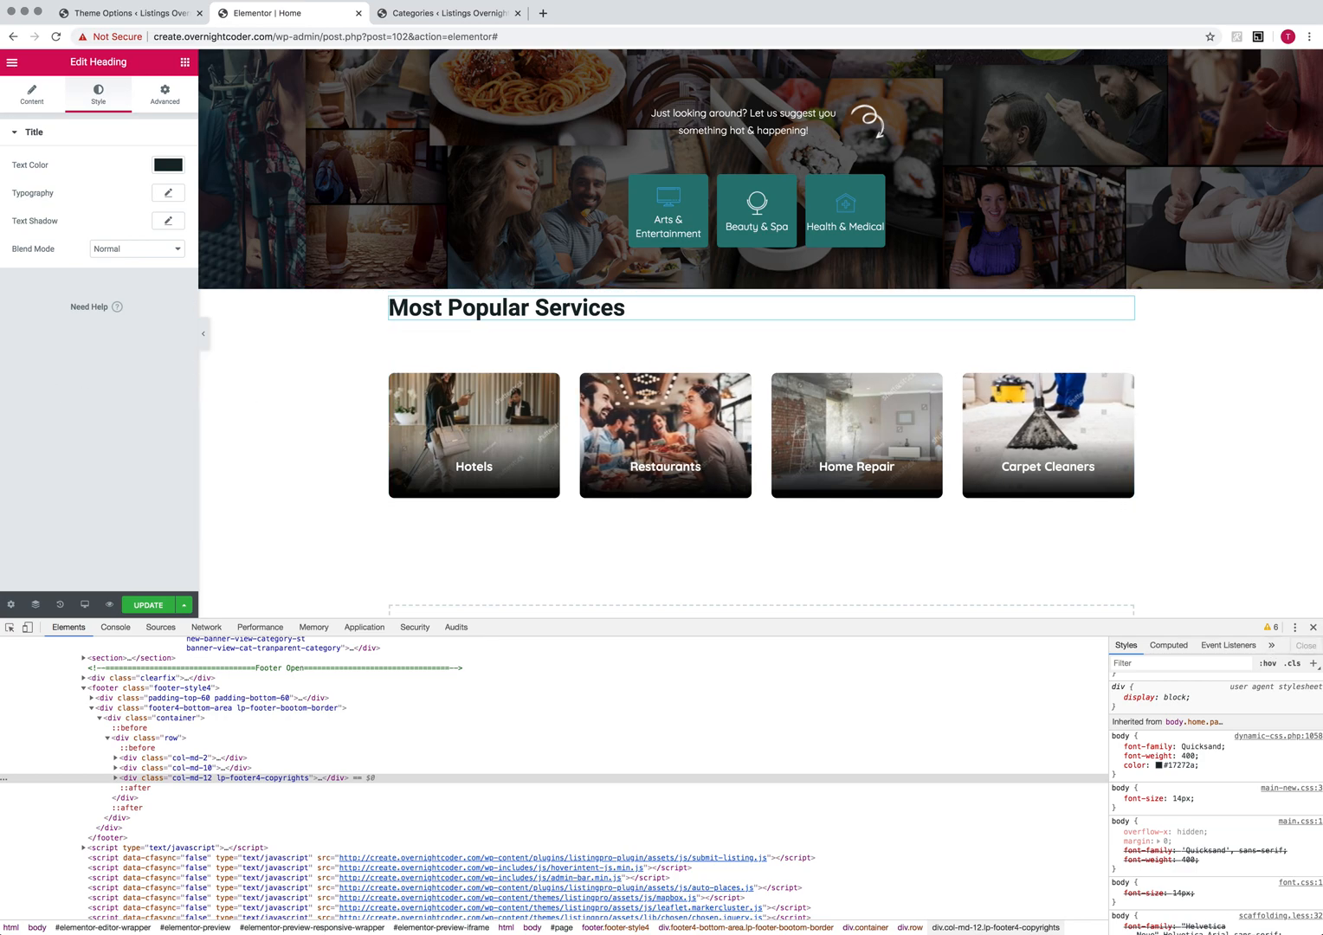
left_click(1313, 627)
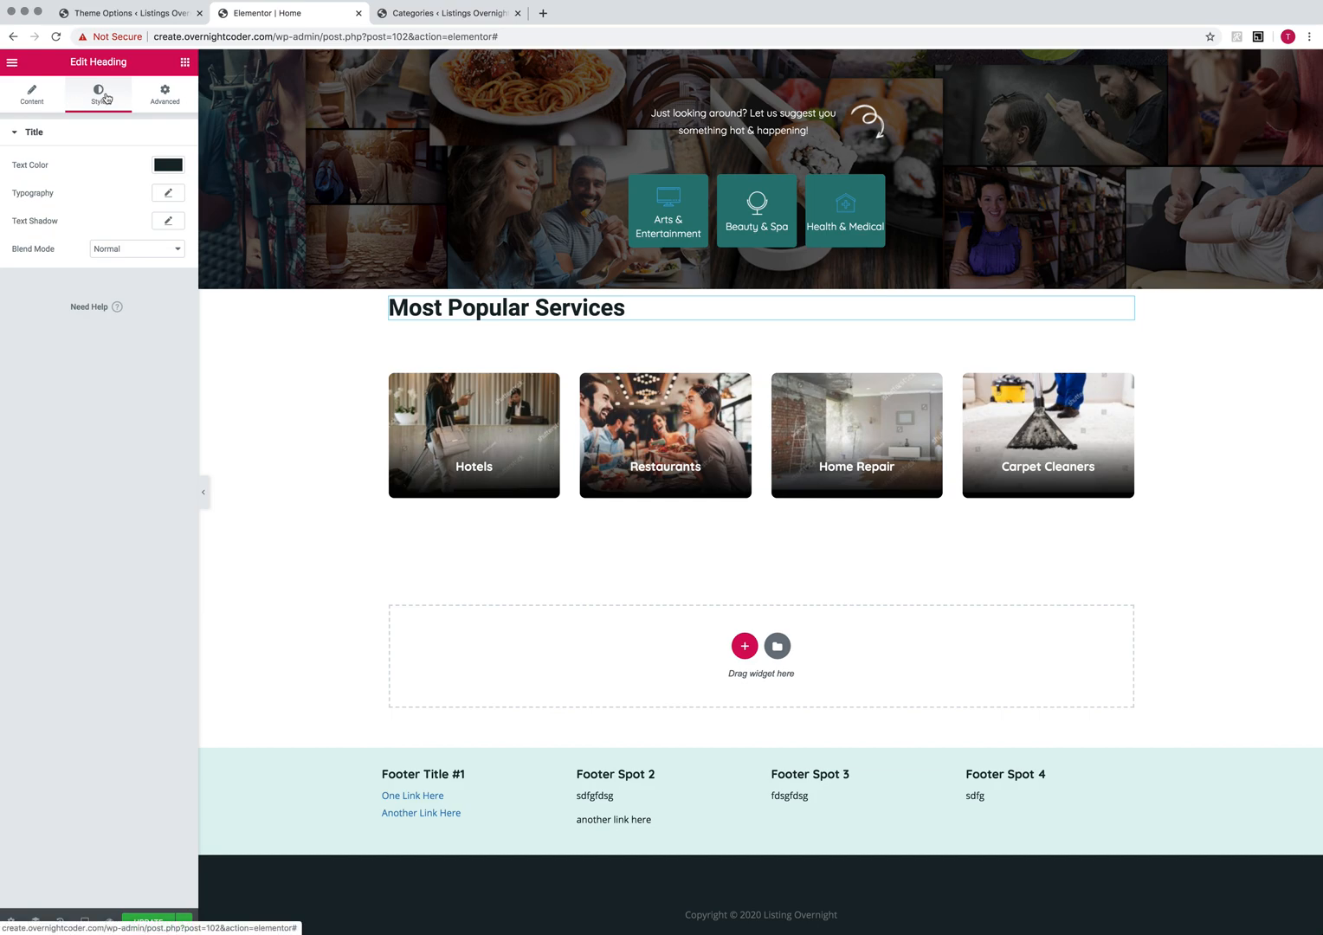
Set the heading's typography to the Helvetica font family with a size of 27 px.
left_click(172, 194)
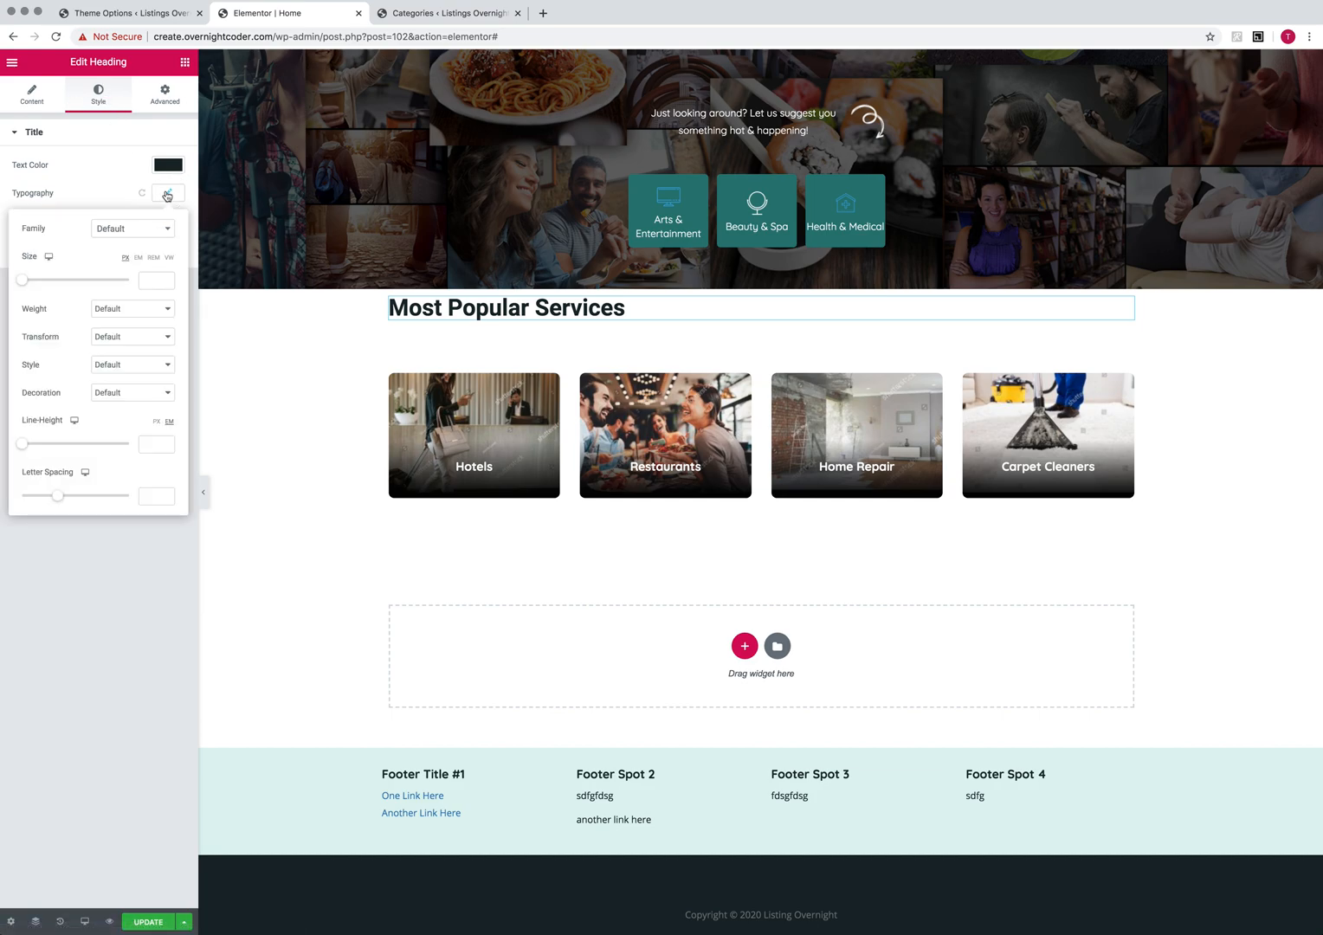
left_click(127, 230)
type("helve")
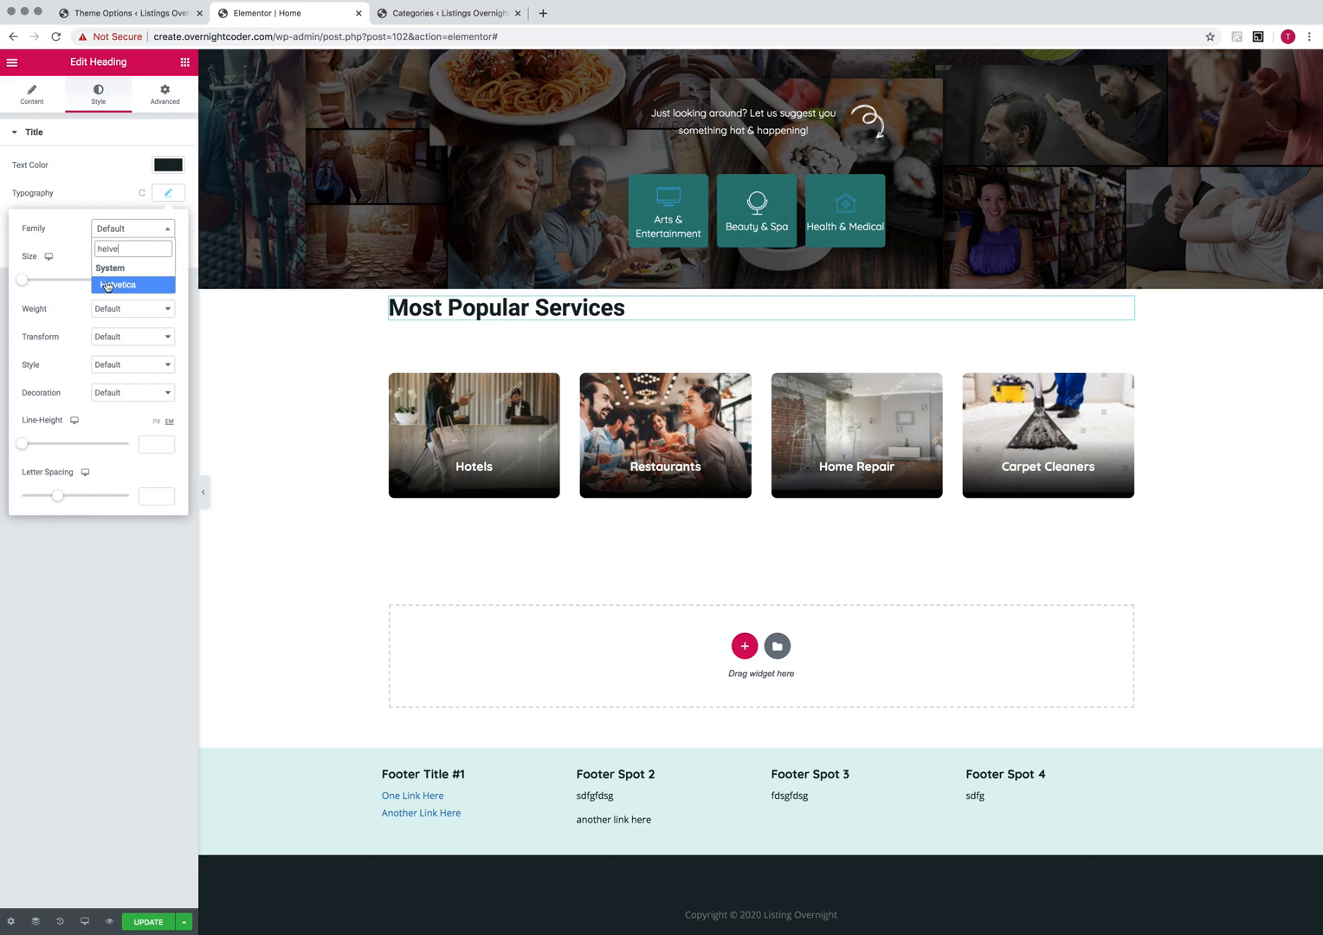
left_click(107, 287)
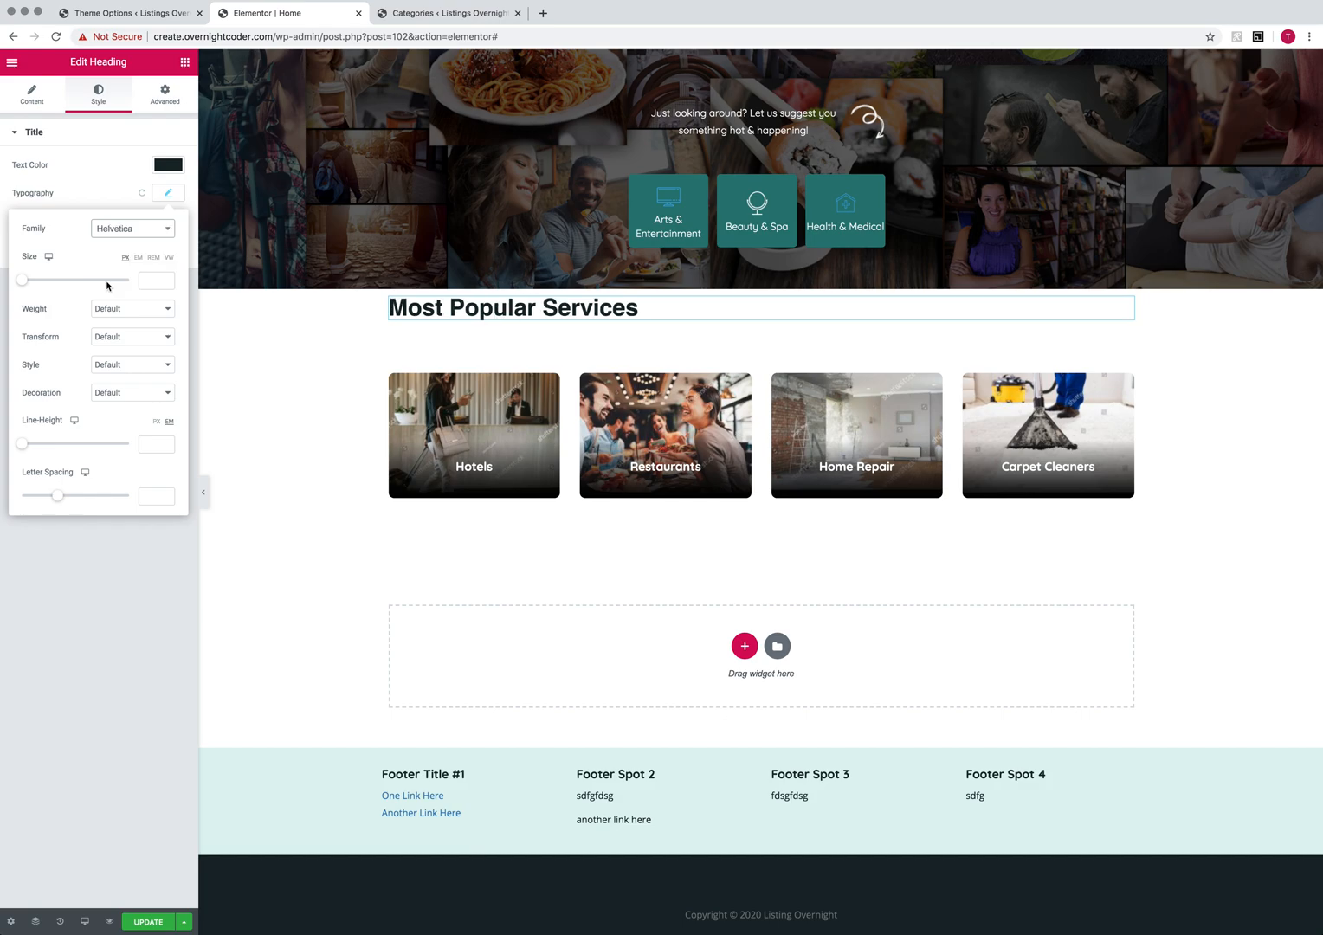
left_click_drag(23, 280, 36, 281)
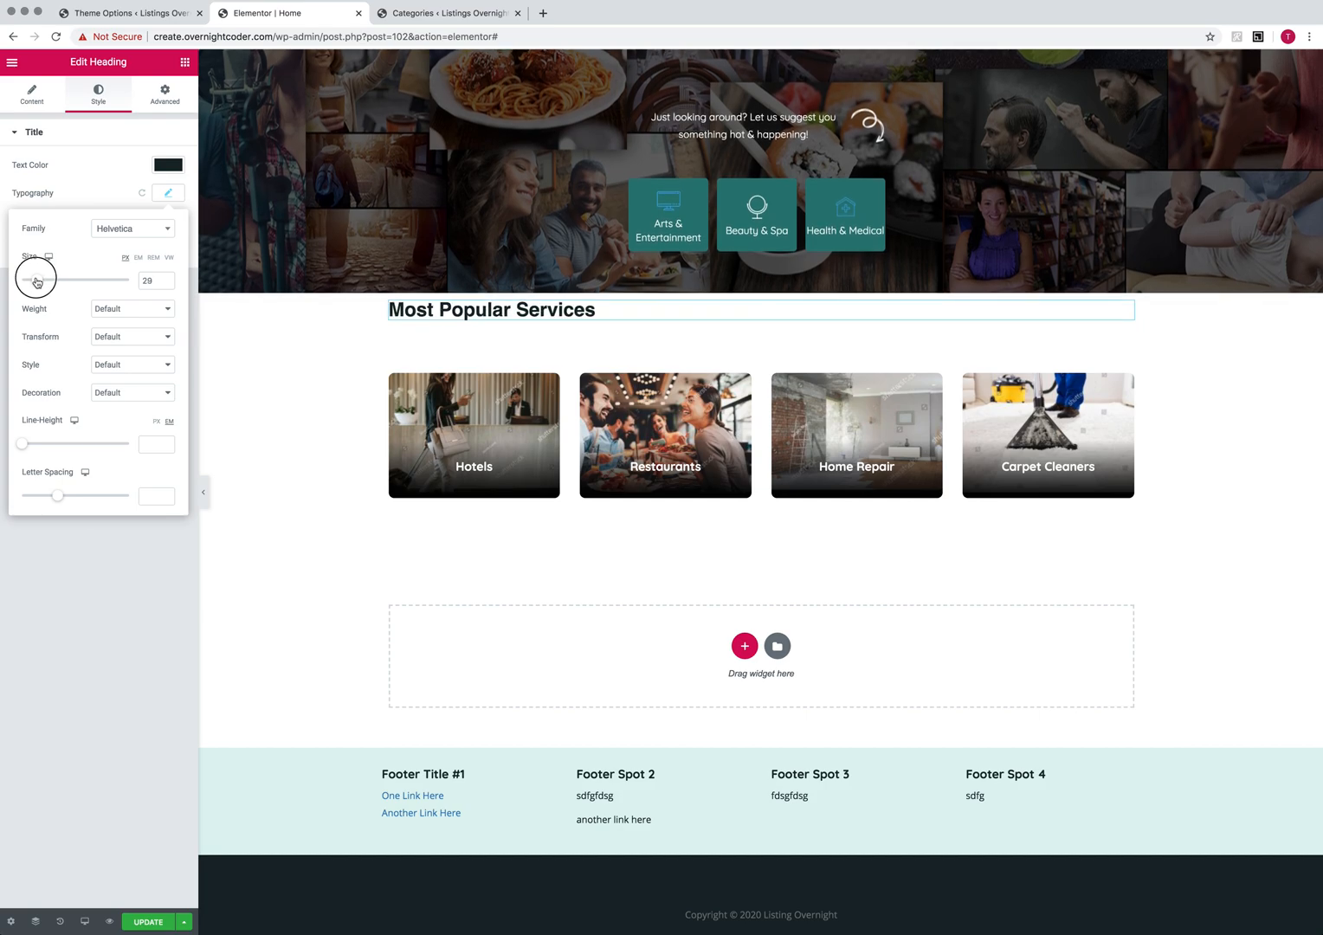
left_click_drag(36, 281, 36, 280)
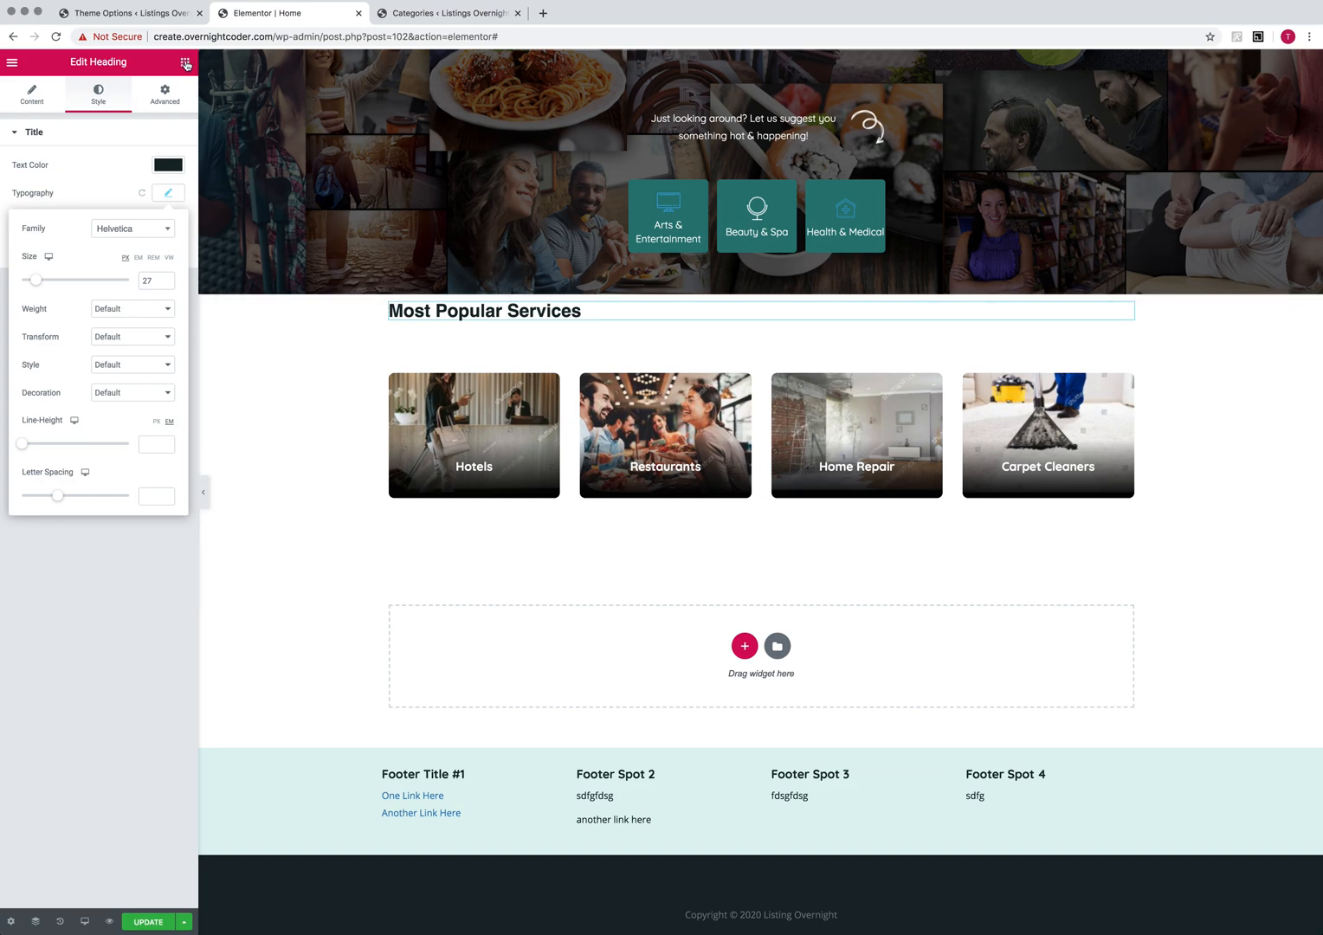
Place a Spacer widget above the Most Popular Services heading and set its space to 10.
left_click(185, 63)
left_click_drag(146, 383, 512, 309)
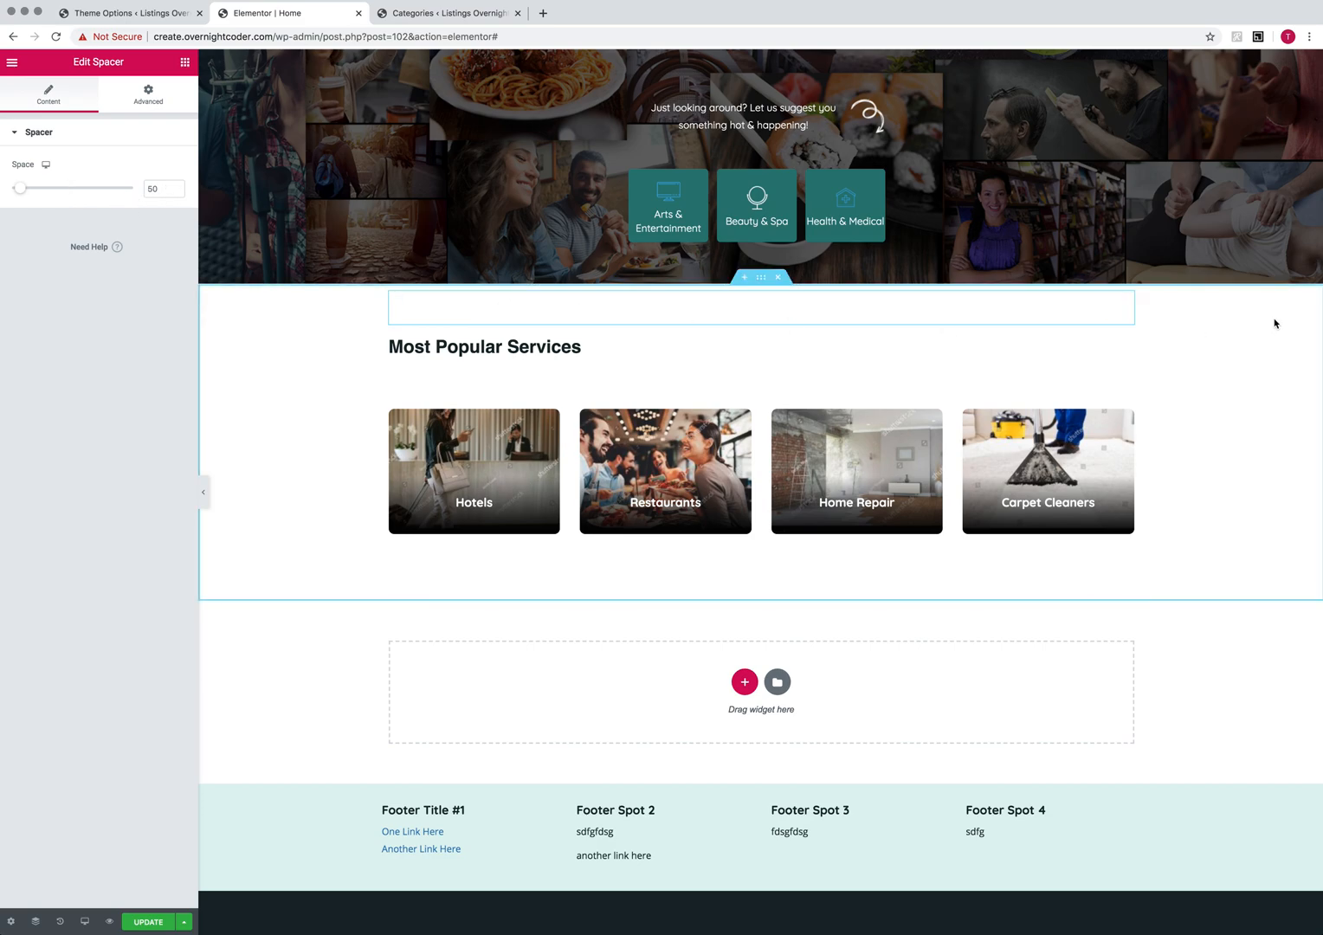
right_click(1131, 308)
left_click(1142, 317)
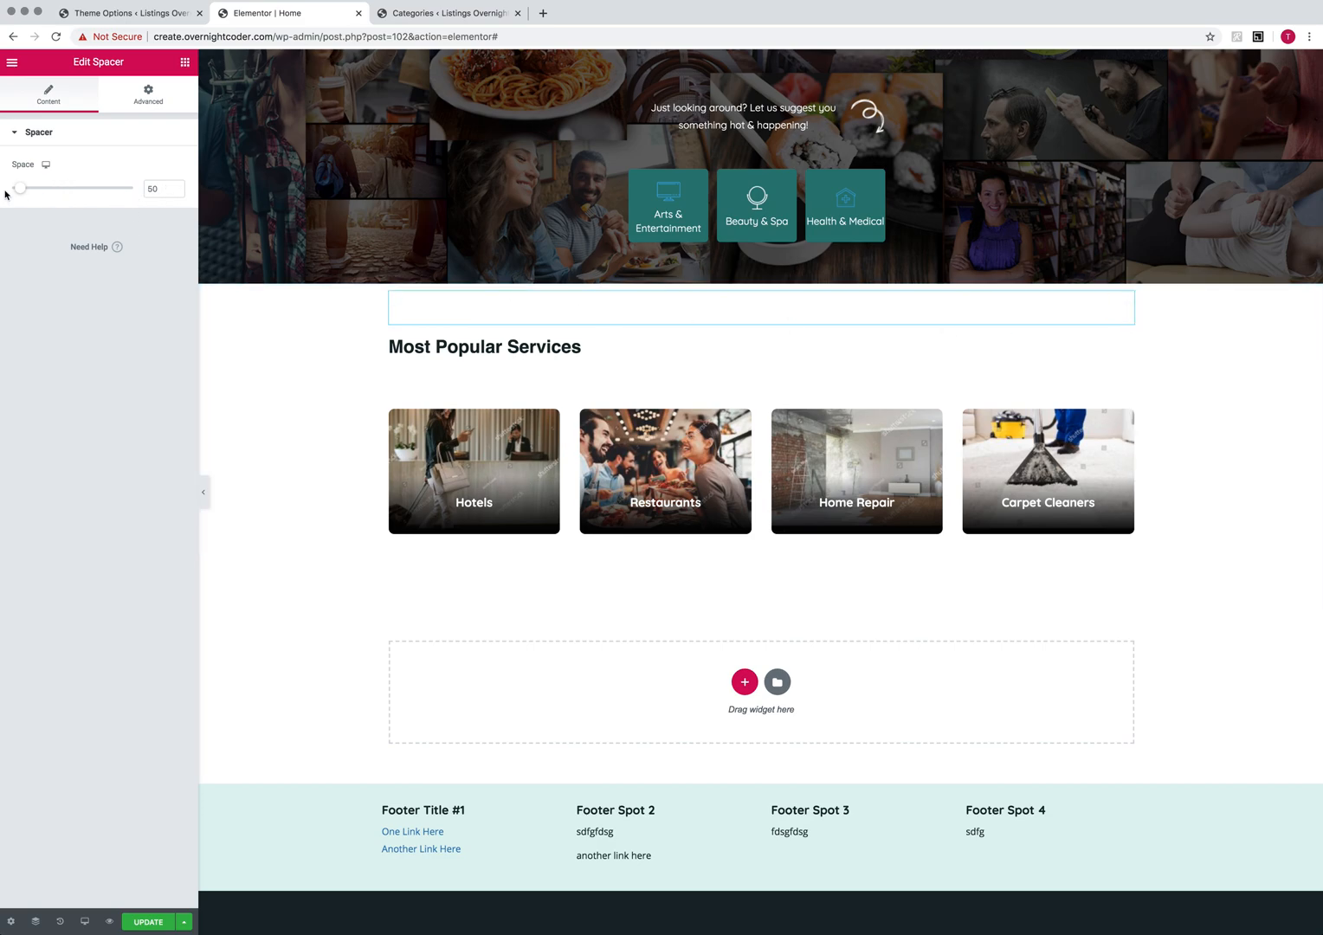
left_click_drag(19, 191, 2, 186)
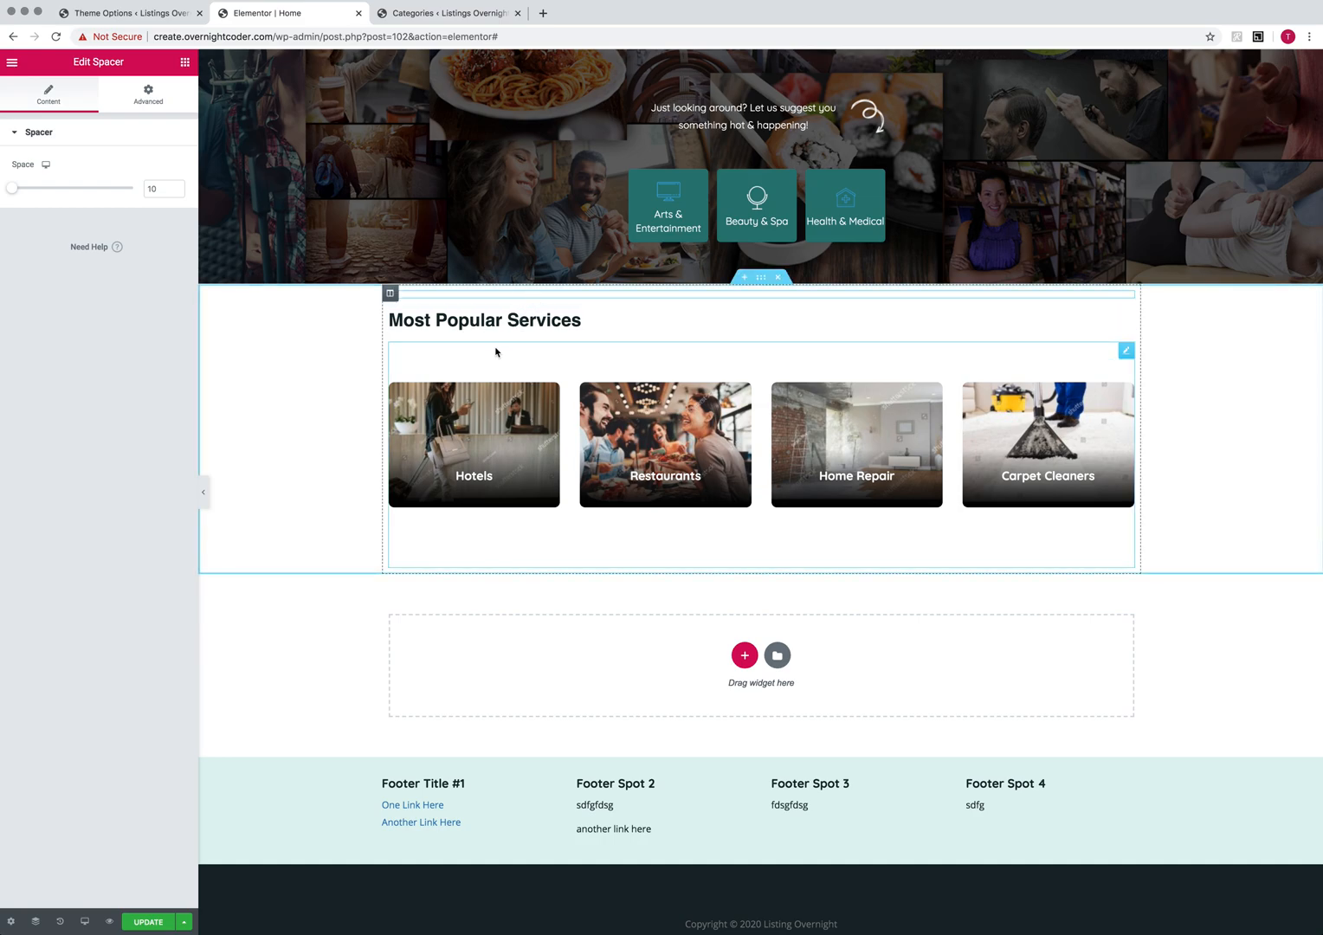
Open the Listing Categories widget below the heading for editing.
scroll(494, 352, "up", 1)
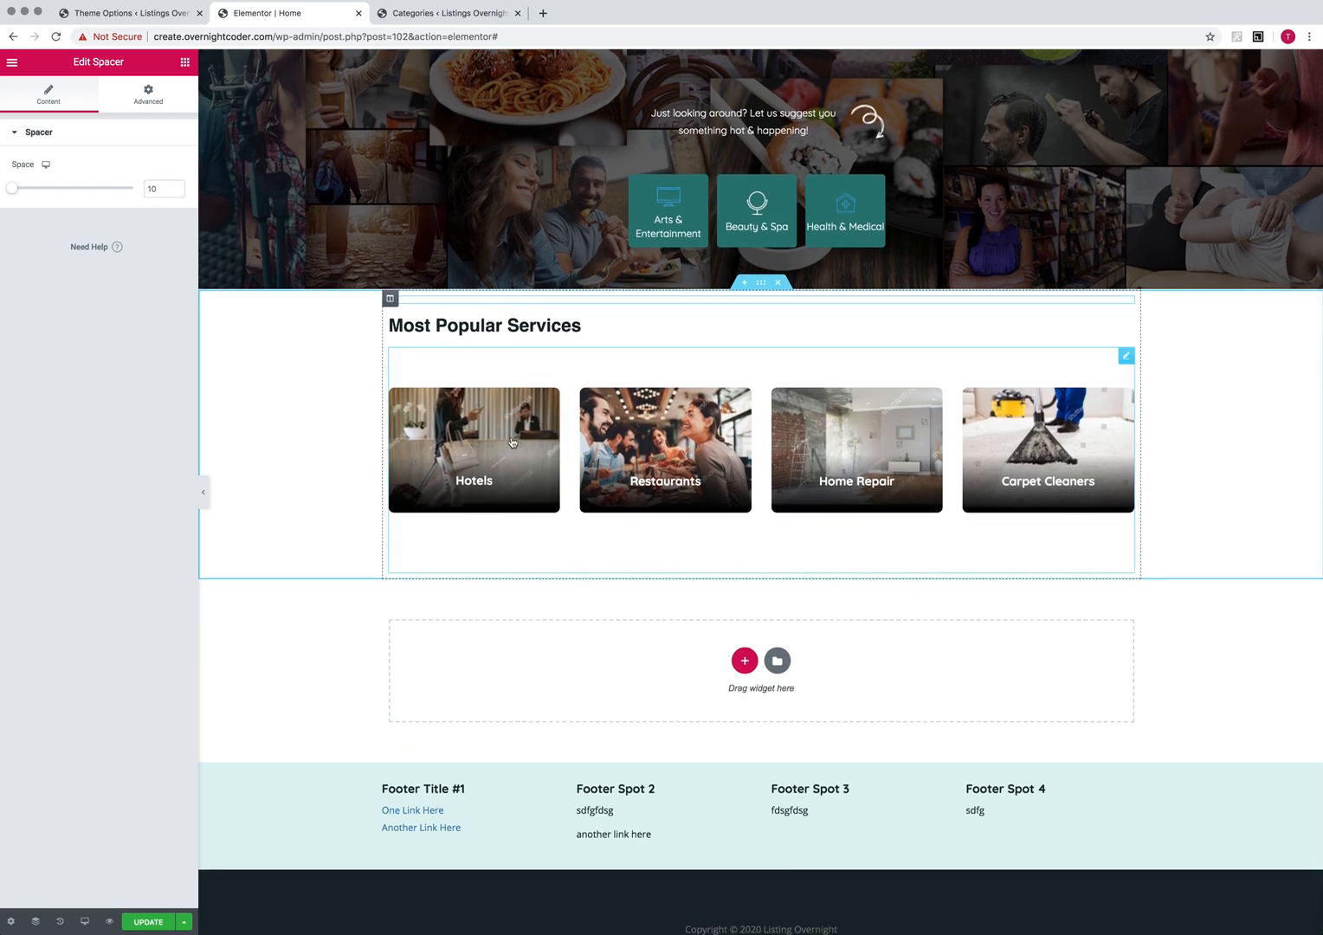
scroll(551, 540, "up", 1)
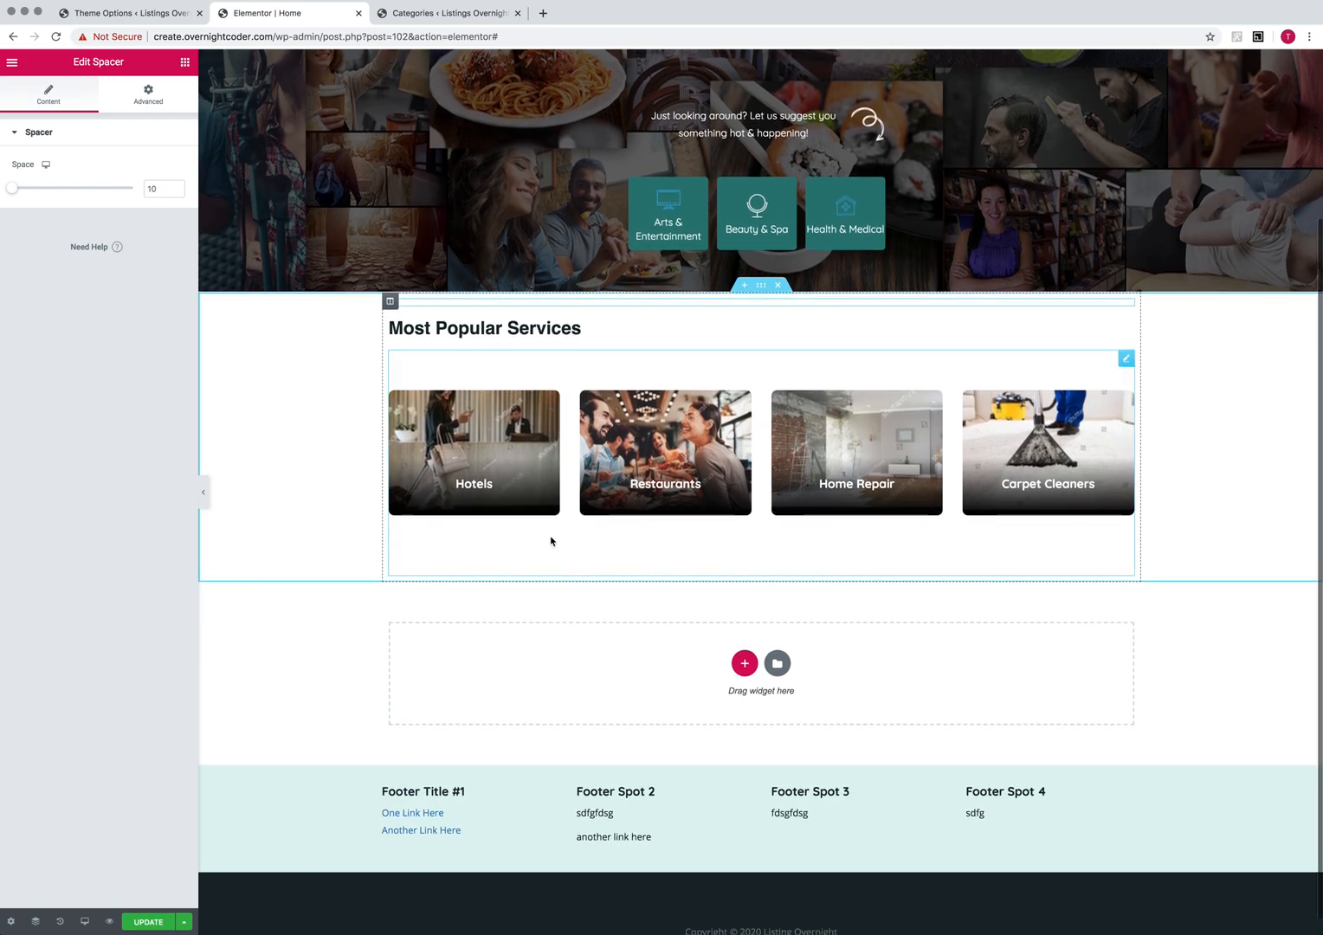
right_click(1127, 368)
left_click(1157, 374)
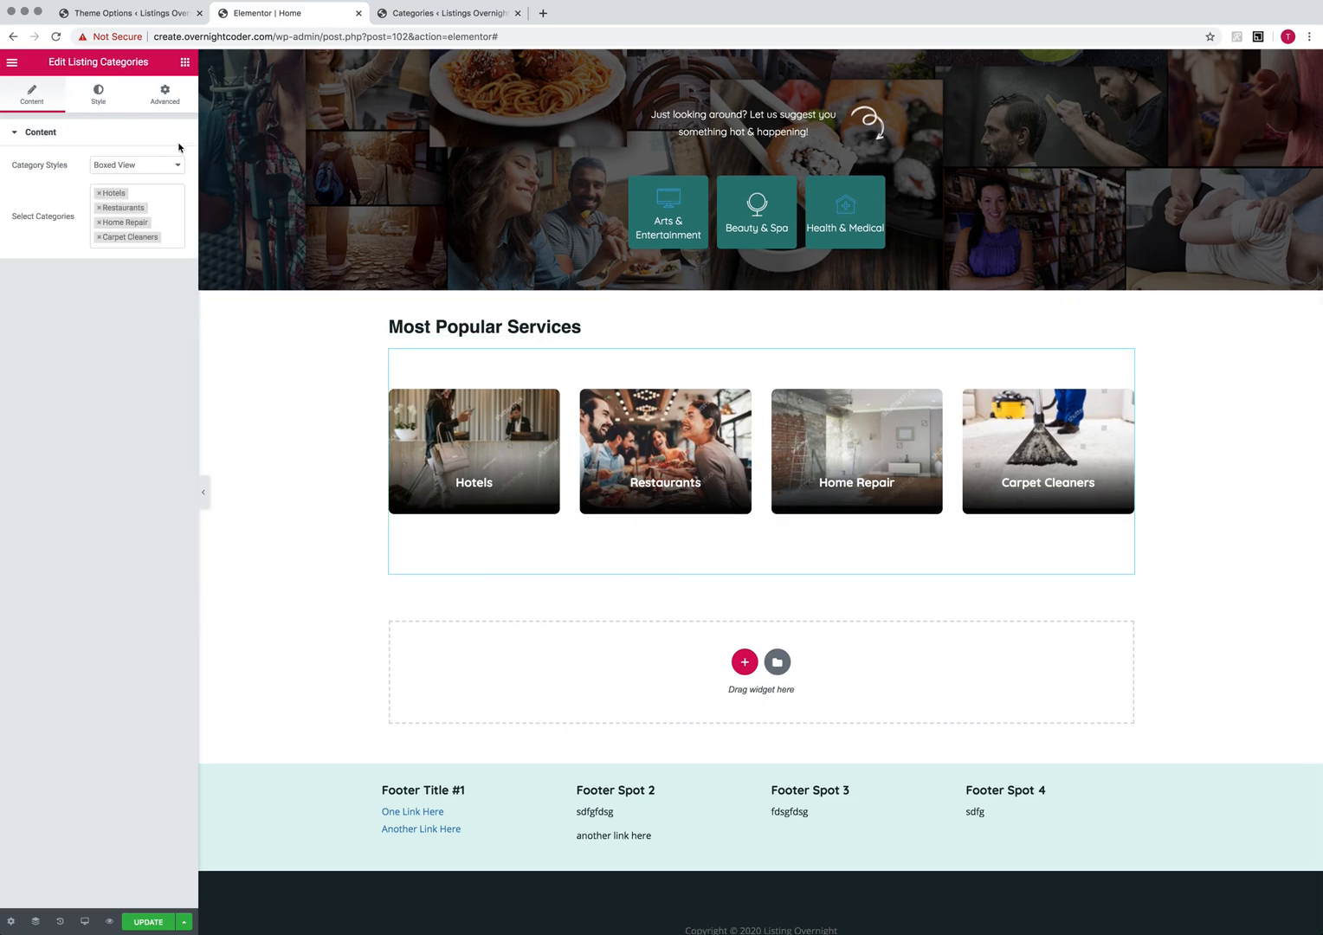
Try the UPPERCASE text transform on the Listing Categories widget and set it back to None.
left_click(99, 98)
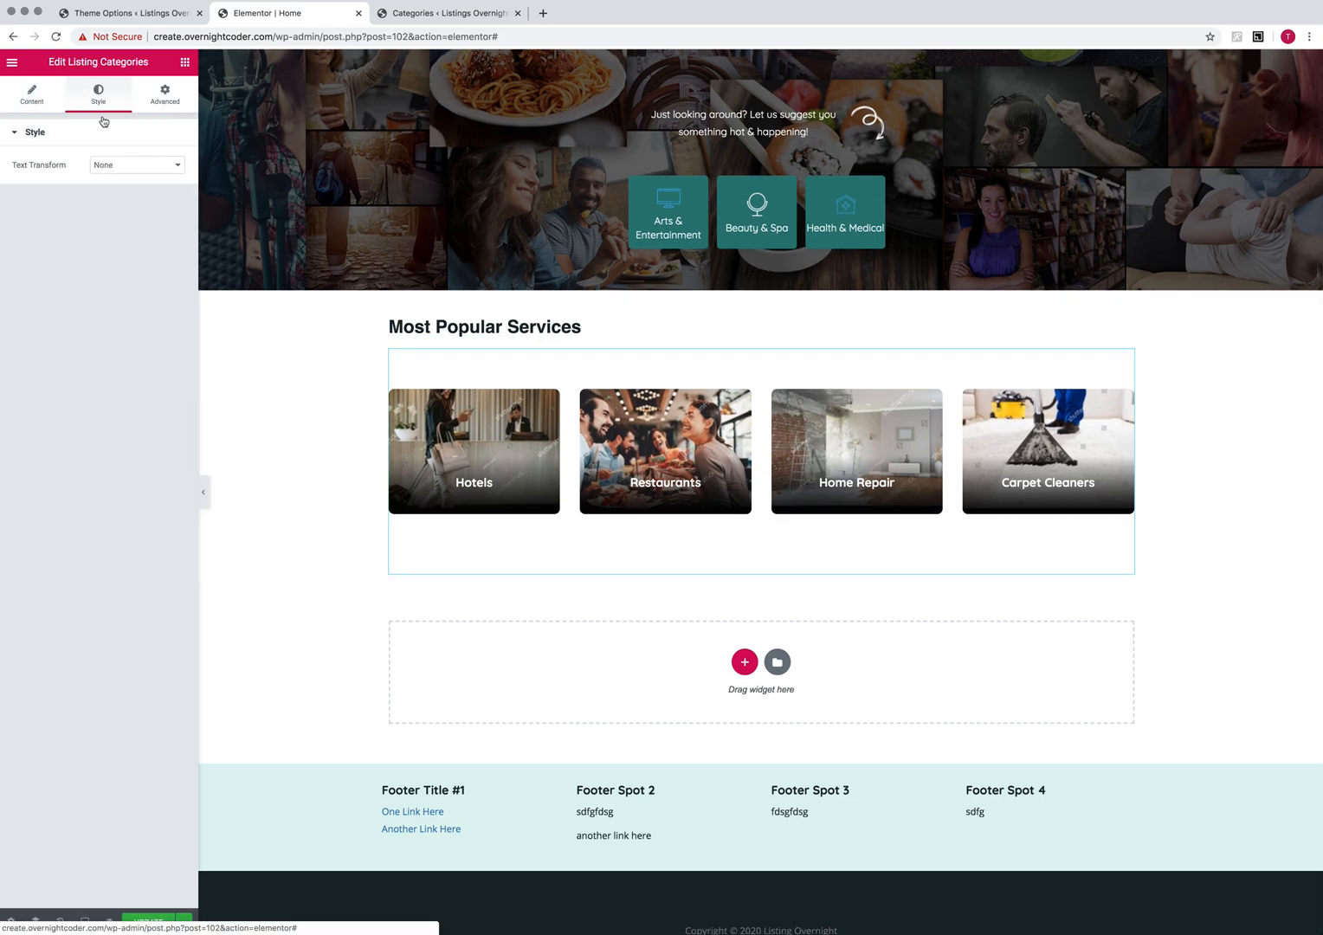
left_click(116, 169)
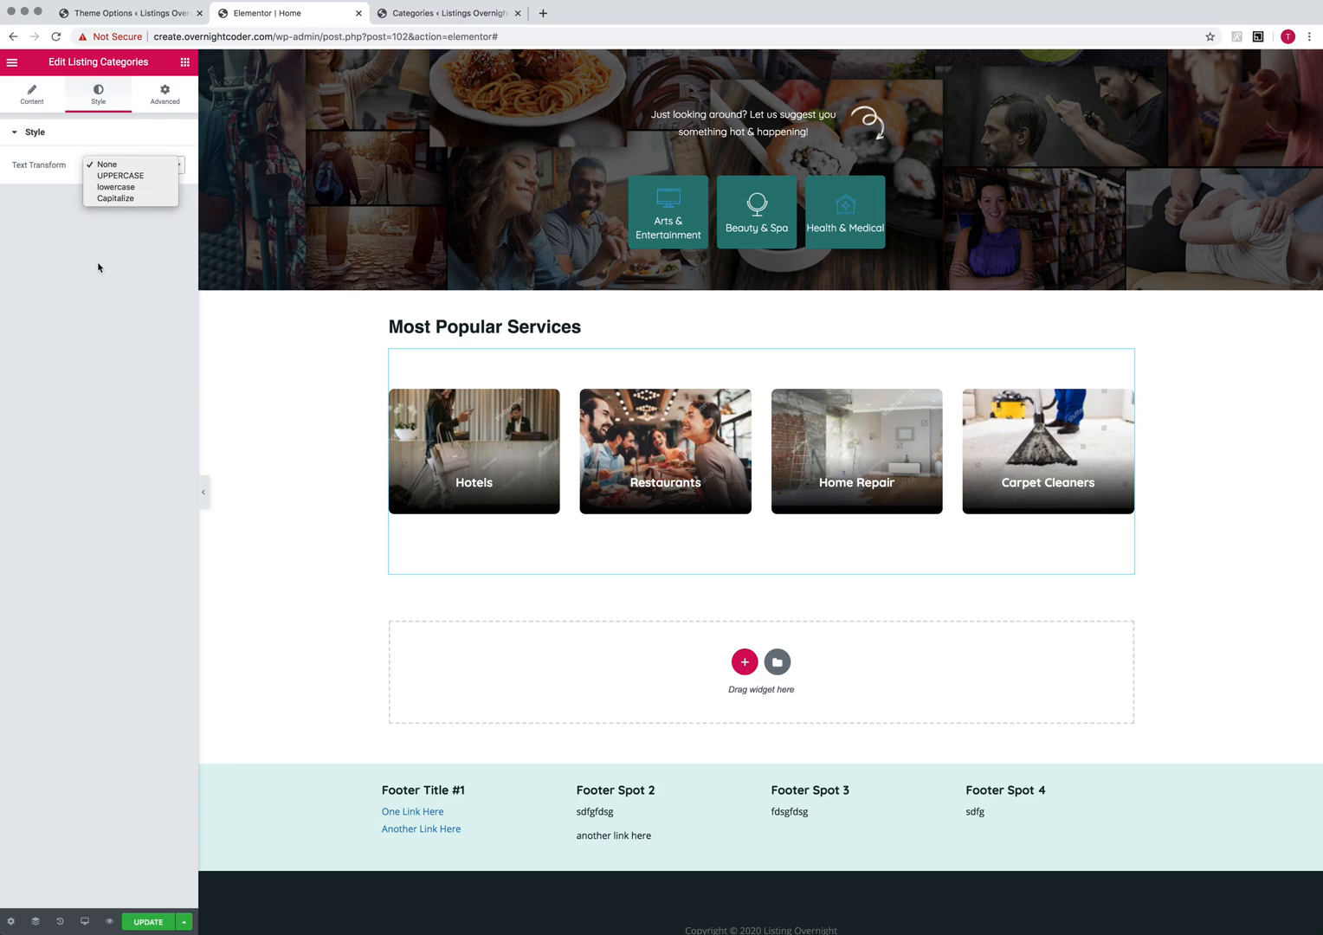
left_click(100, 176)
left_click(135, 166)
left_click(118, 154)
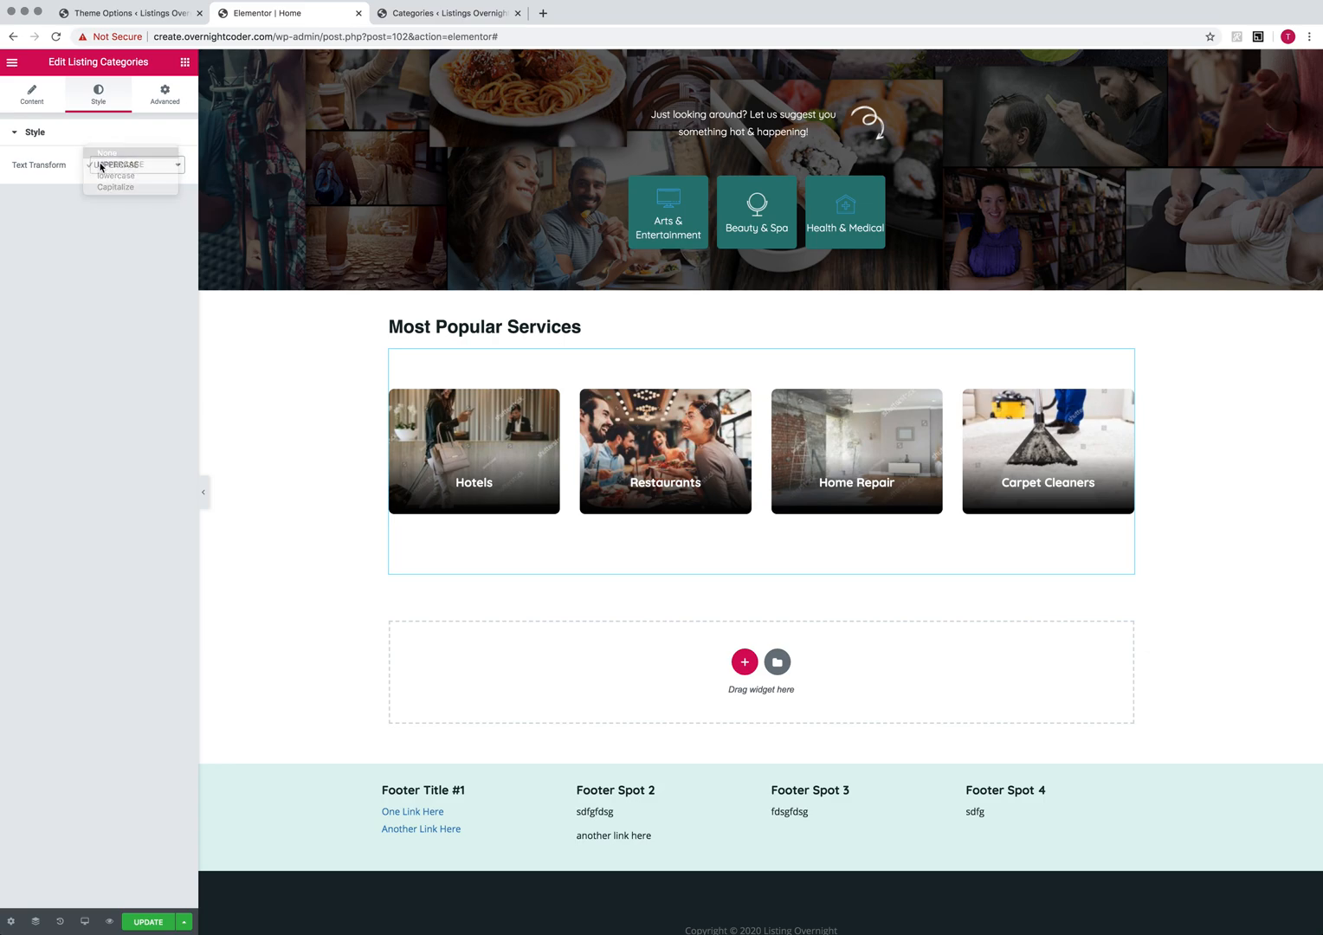
Try a linked negative margin of about -45 px on all sides of the Listing Categories widget and clear it.
left_click(166, 101)
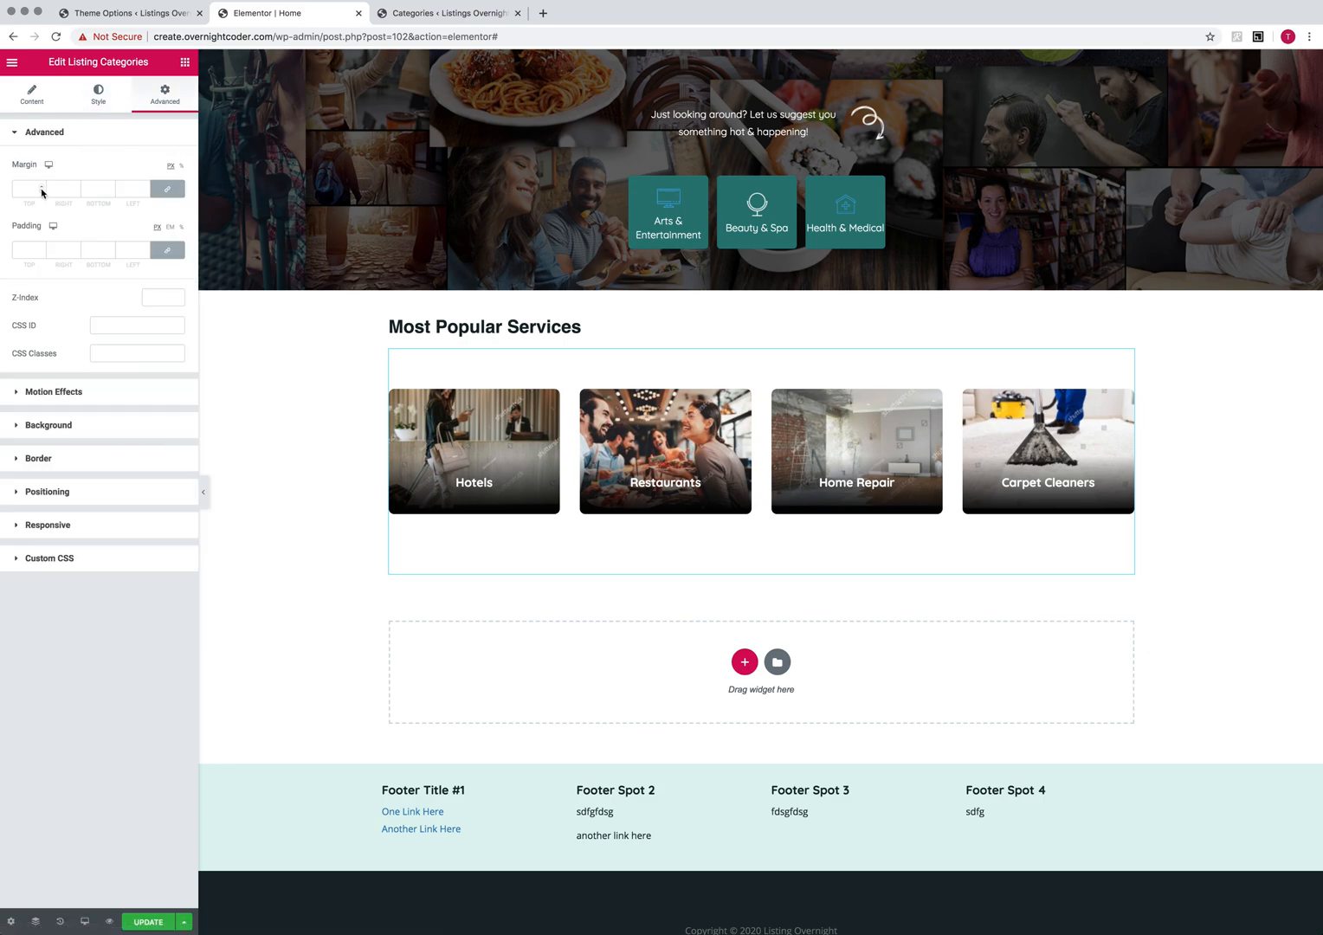
left_click(41, 192)
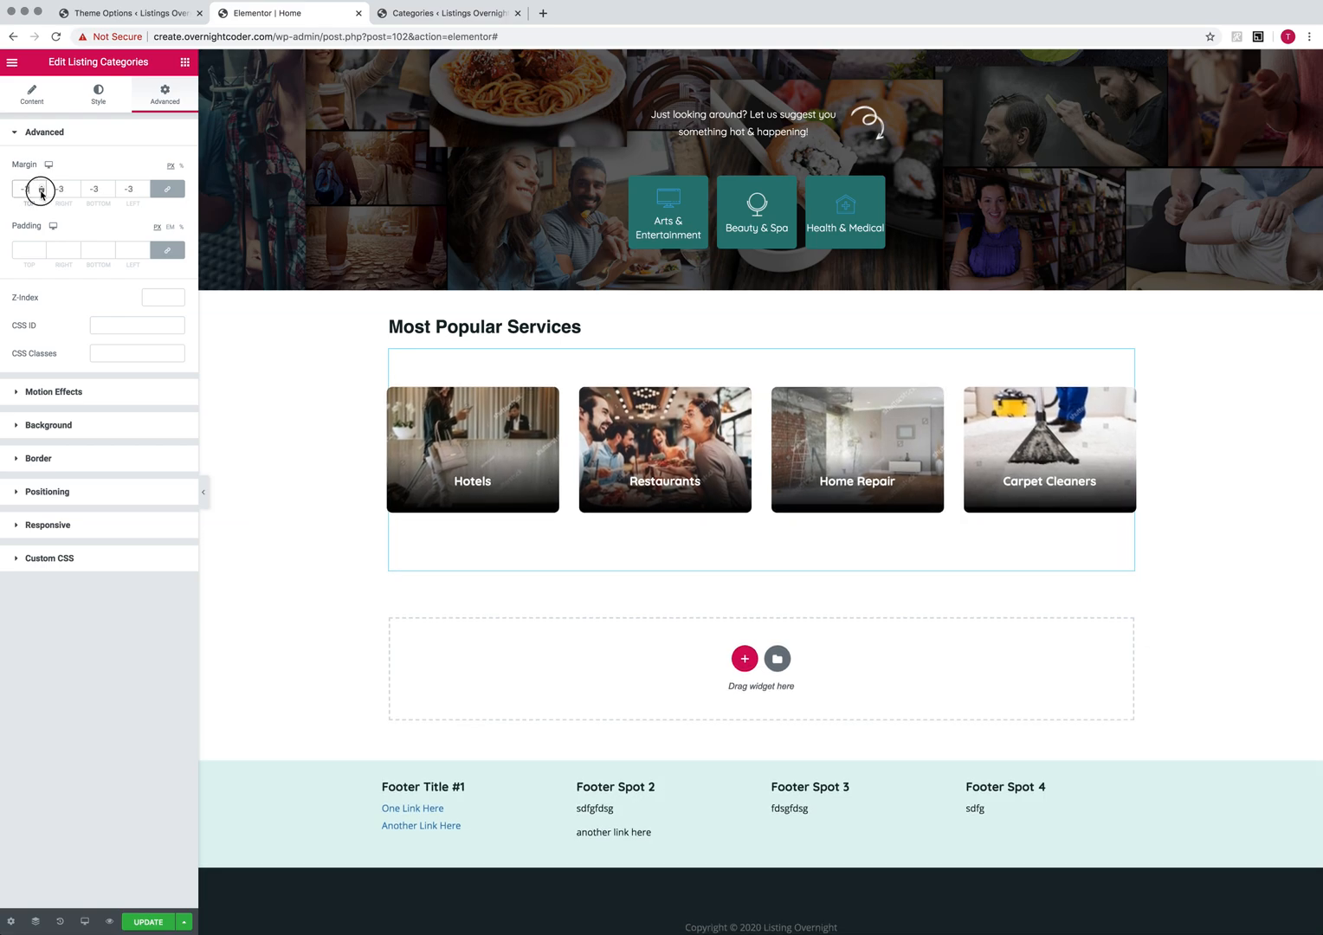
left_click_drag(41, 191, 41, 194)
left_click(41, 187)
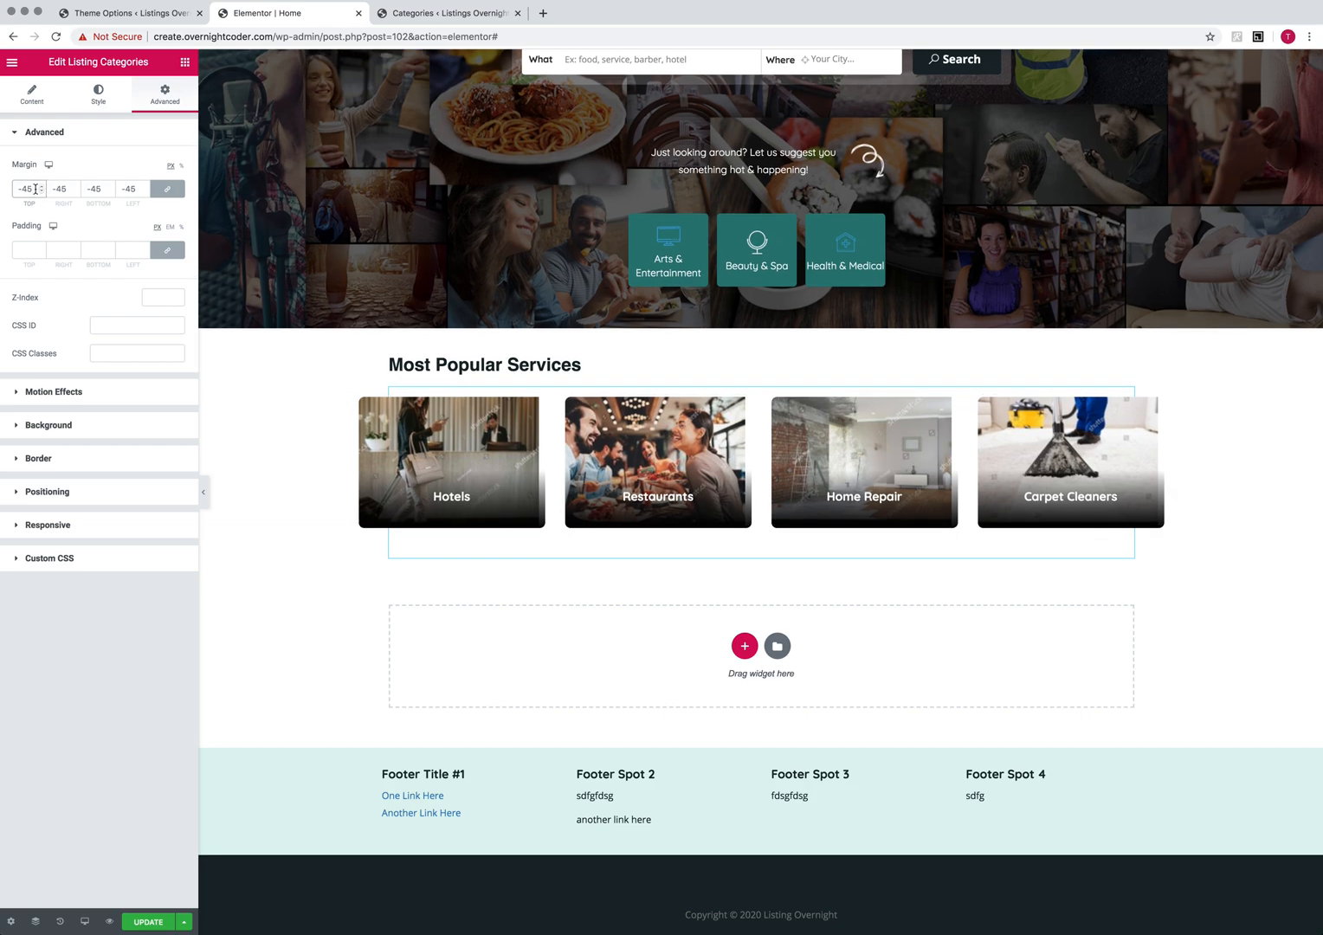
left_click(41, 185)
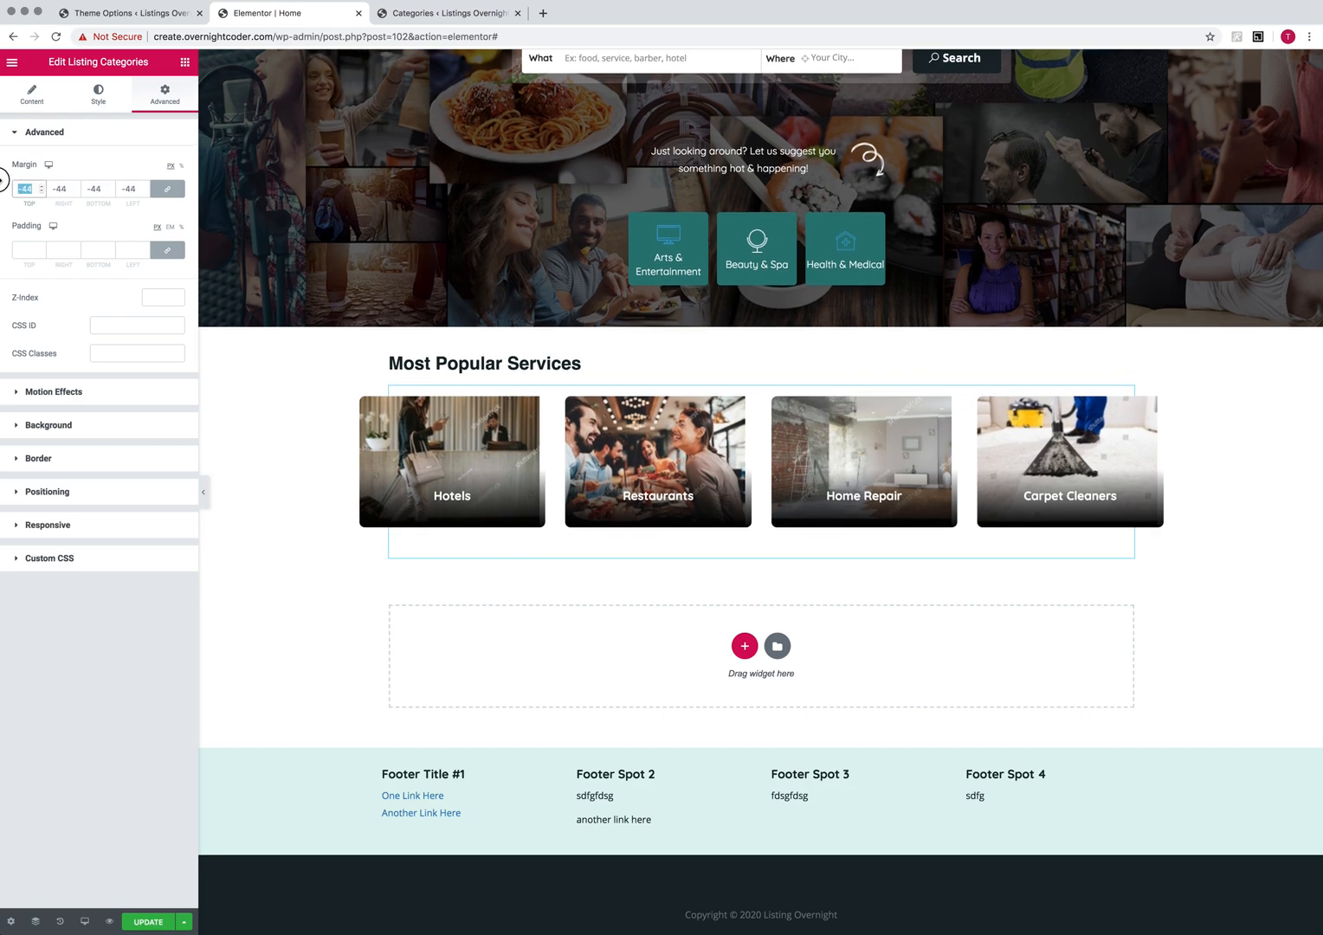
key("BackSpace")
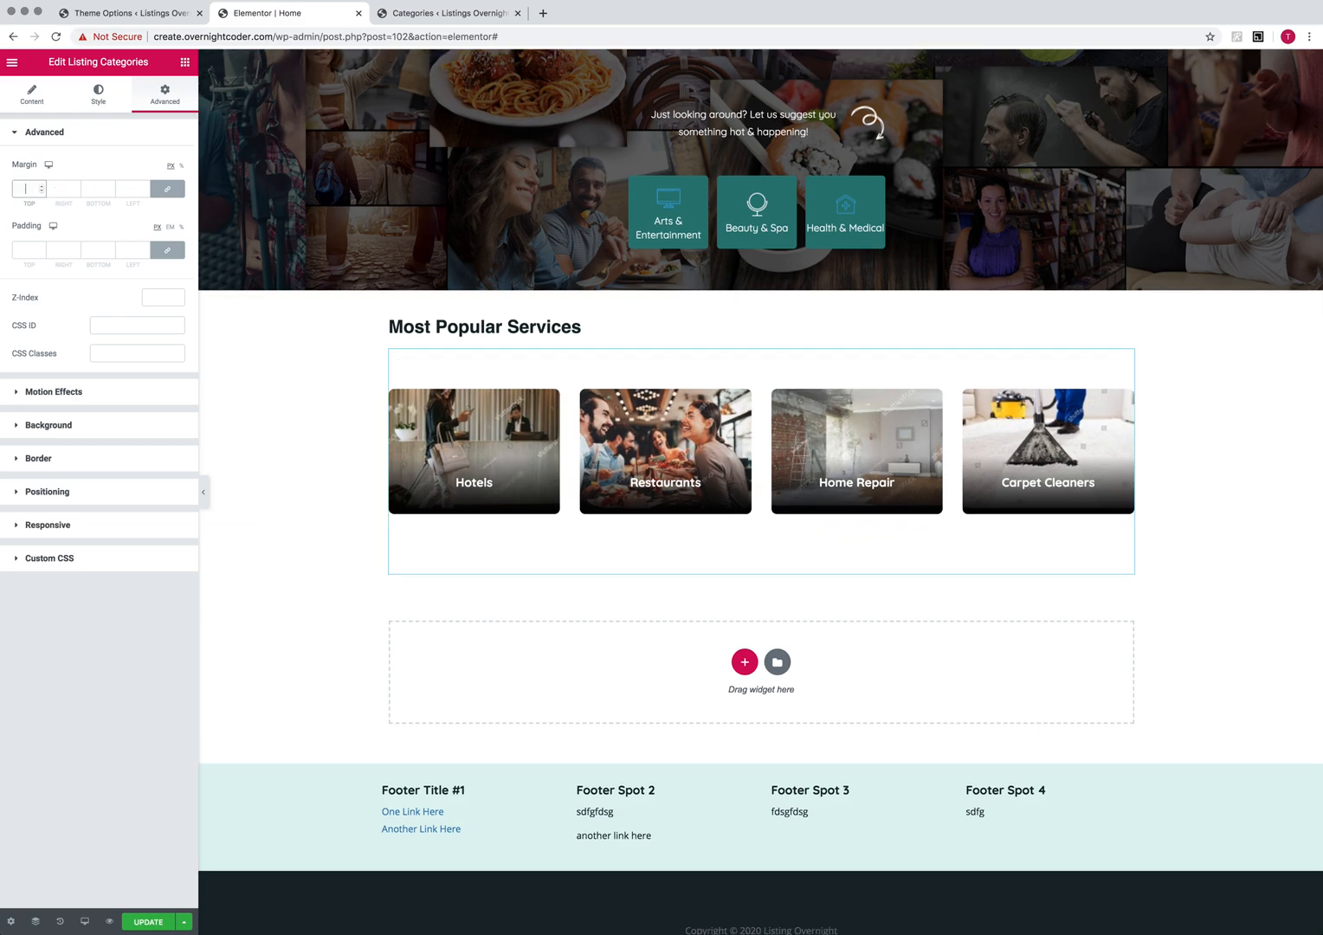
Unlink the Listing Categories widget's margin values and set only the top margin to -45 px.
left_click(168, 190)
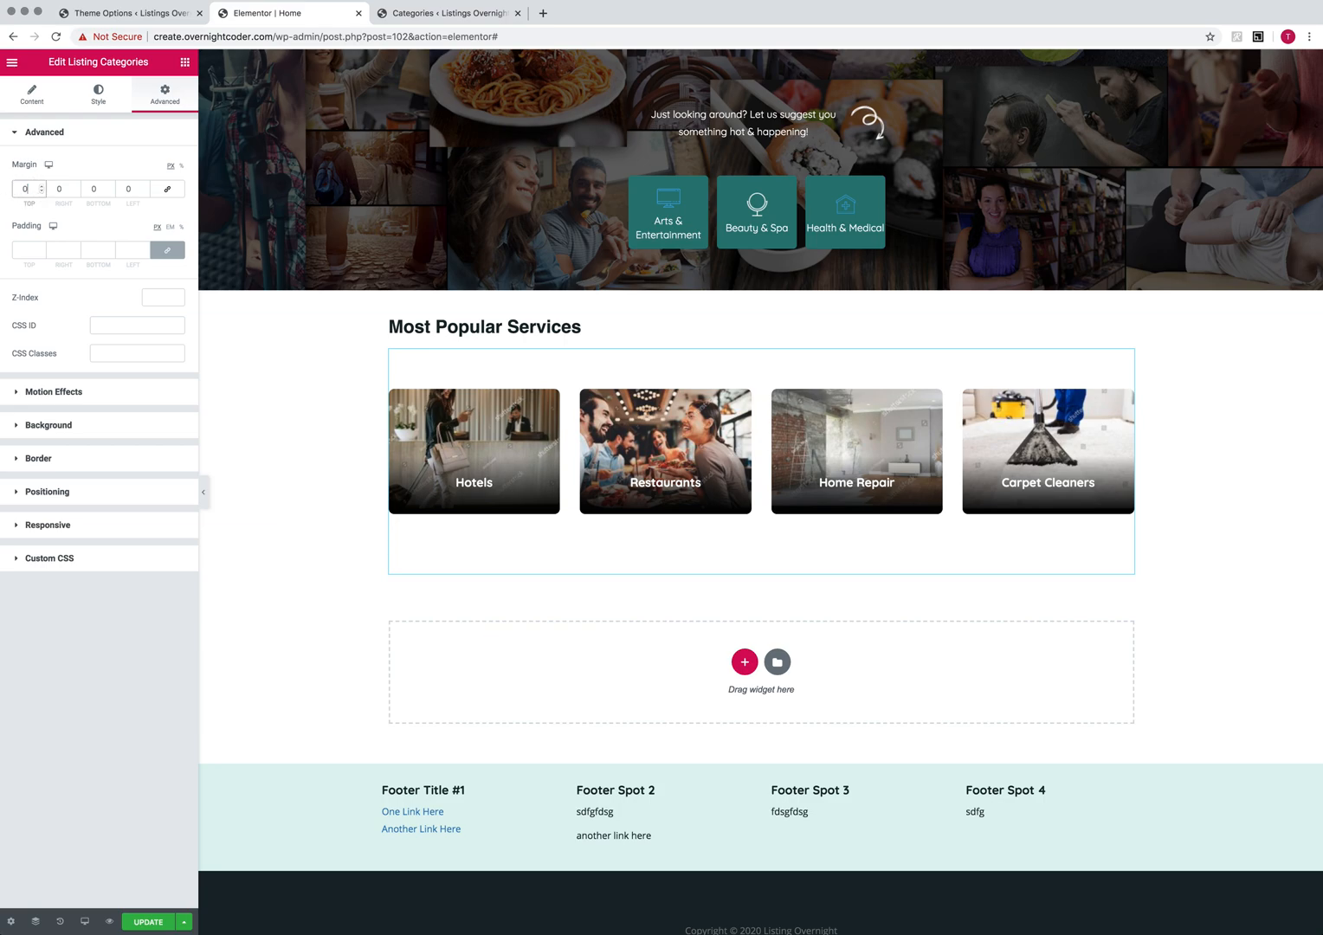
left_click(41, 193)
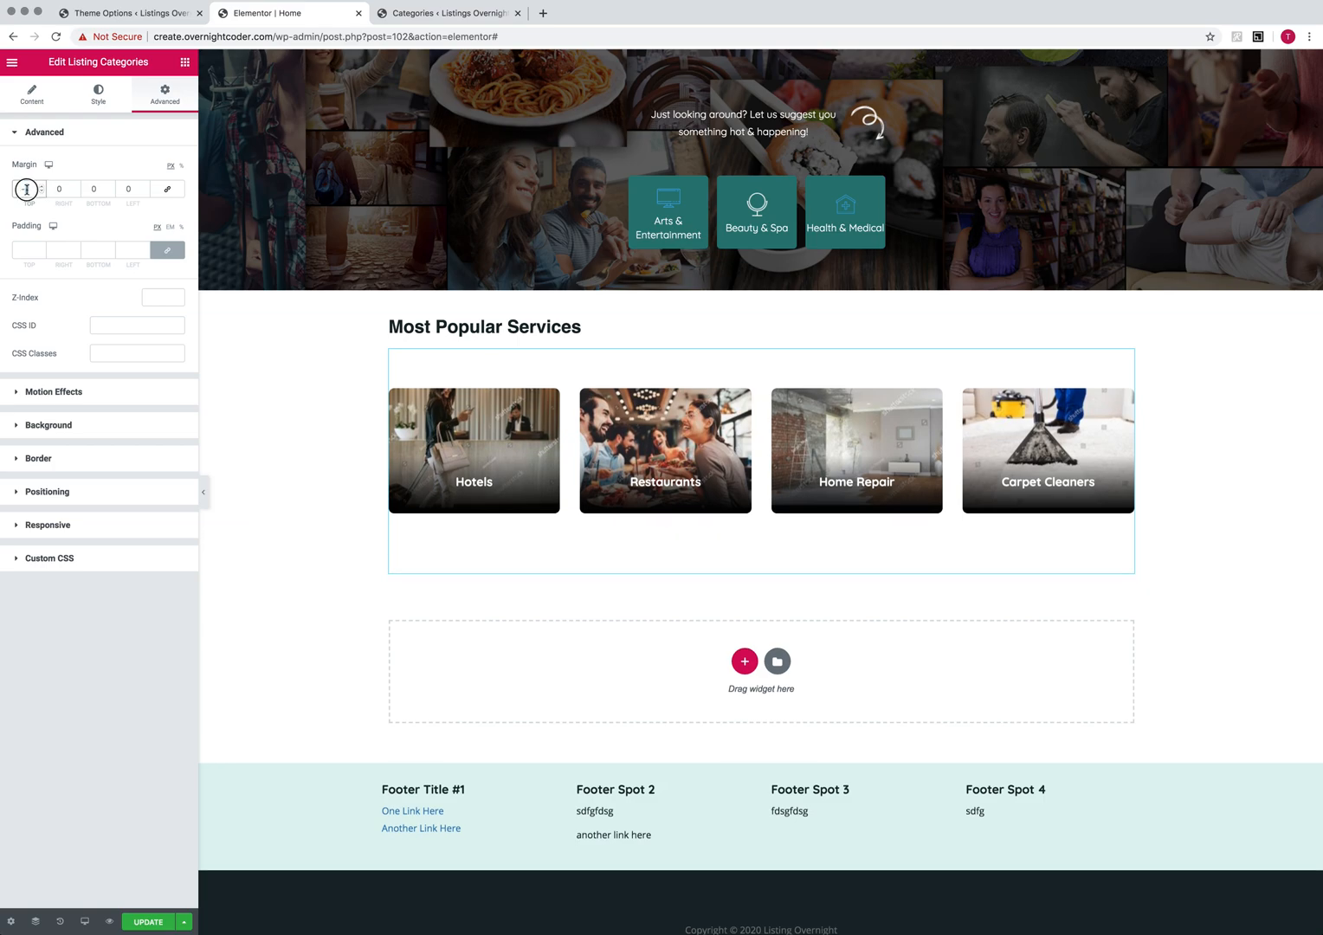
type("45")
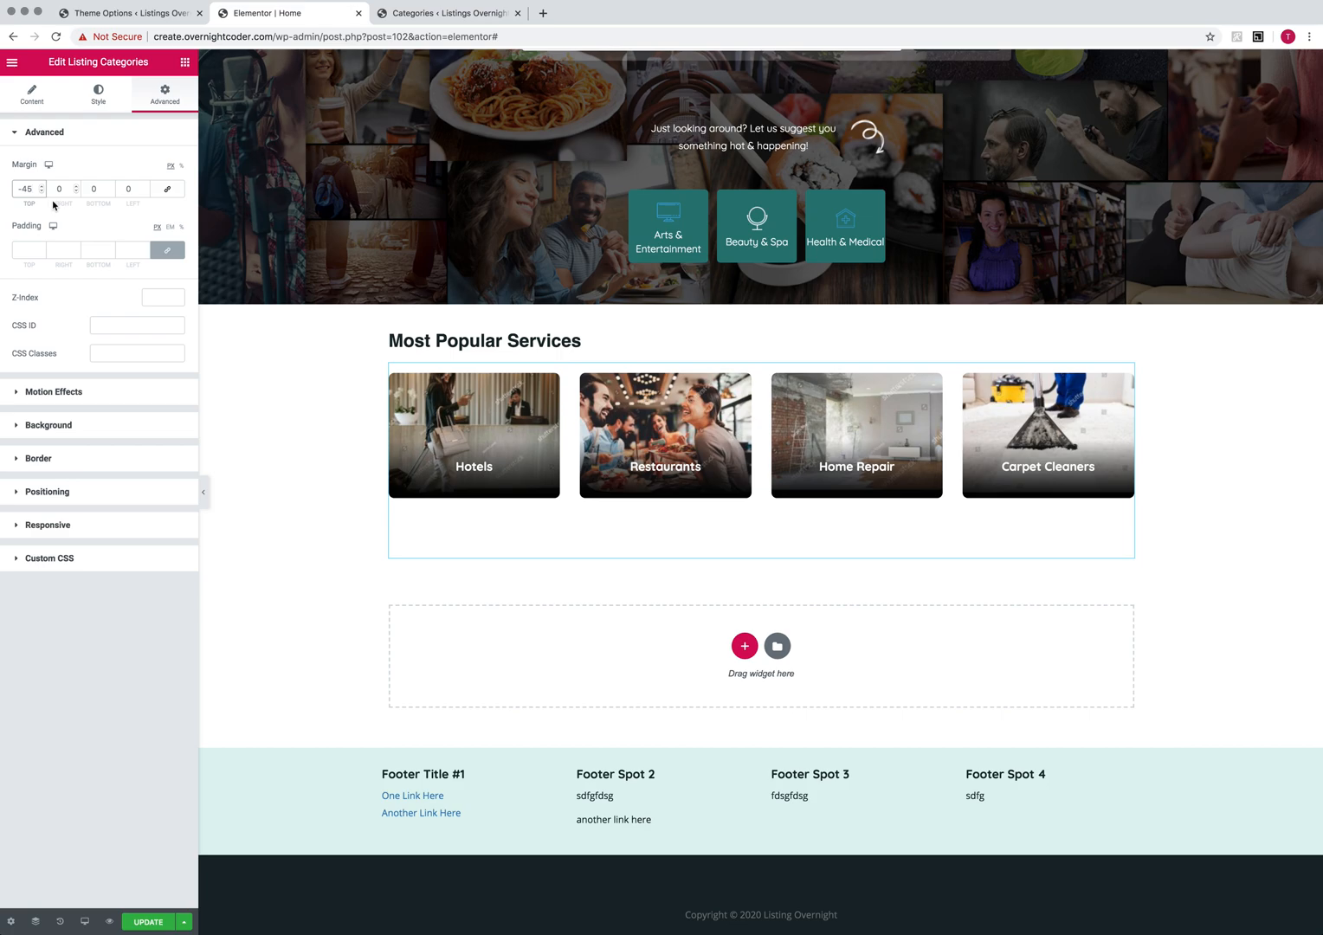
Set the bottom margin of the Listing Categories widget to -45 px.
left_click(112, 192)
left_click_drag(103, 189, 94, 189)
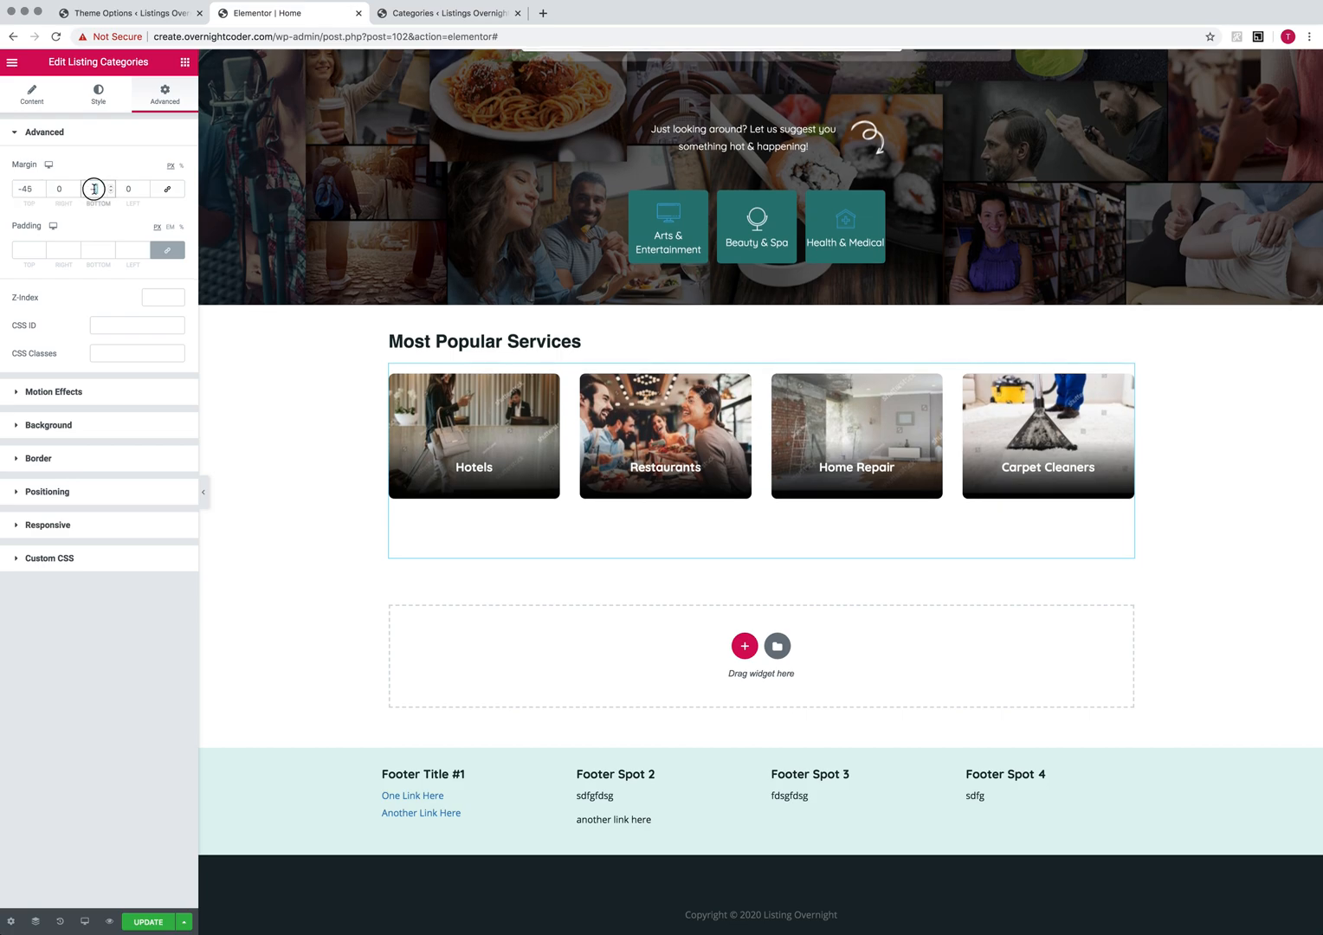
type("45")
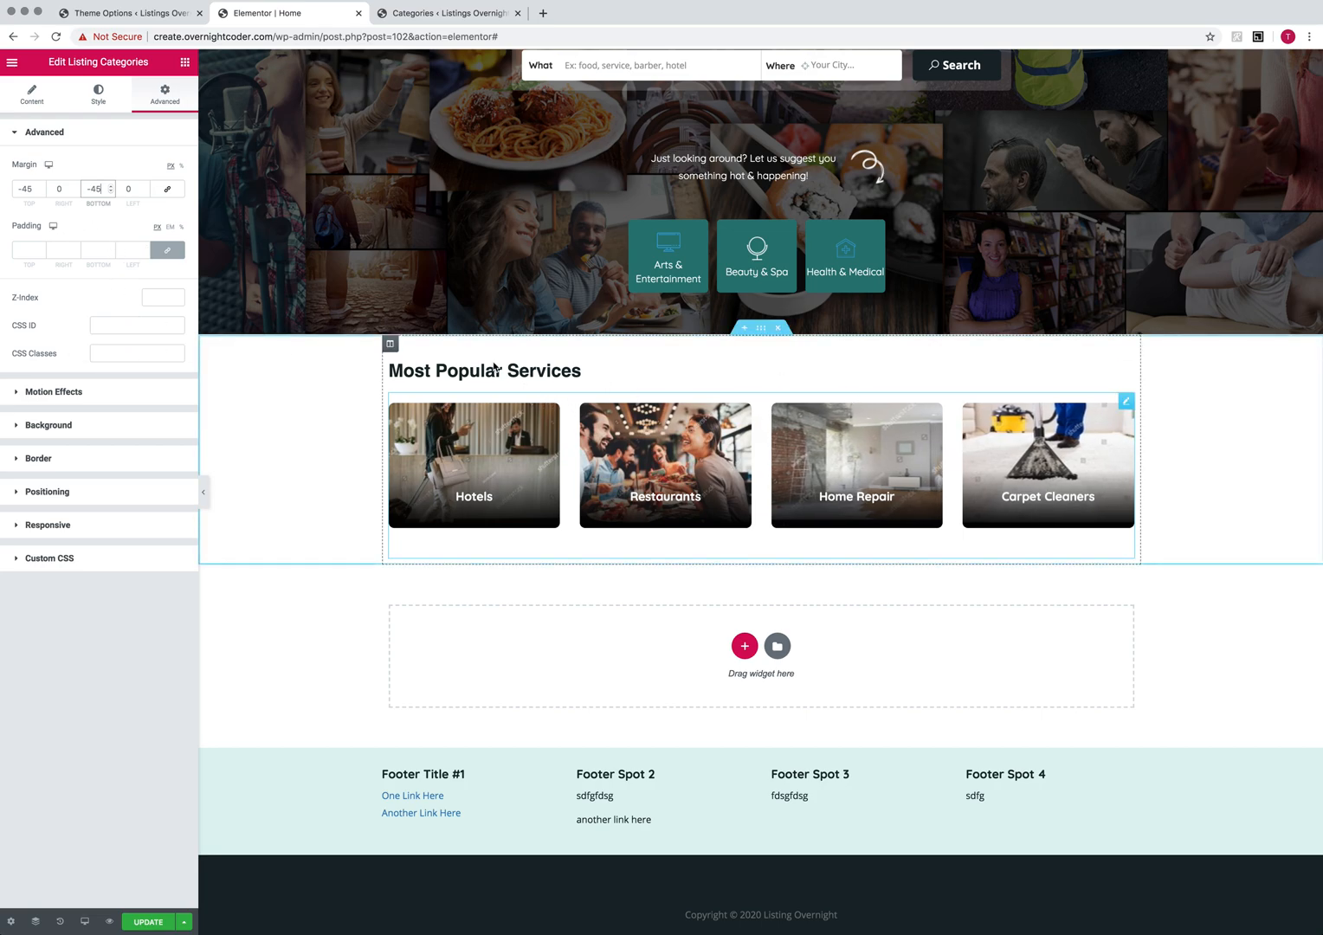
Open the section that holds the Most Popular Services heading and category cards for editing.
left_click(28, 100)
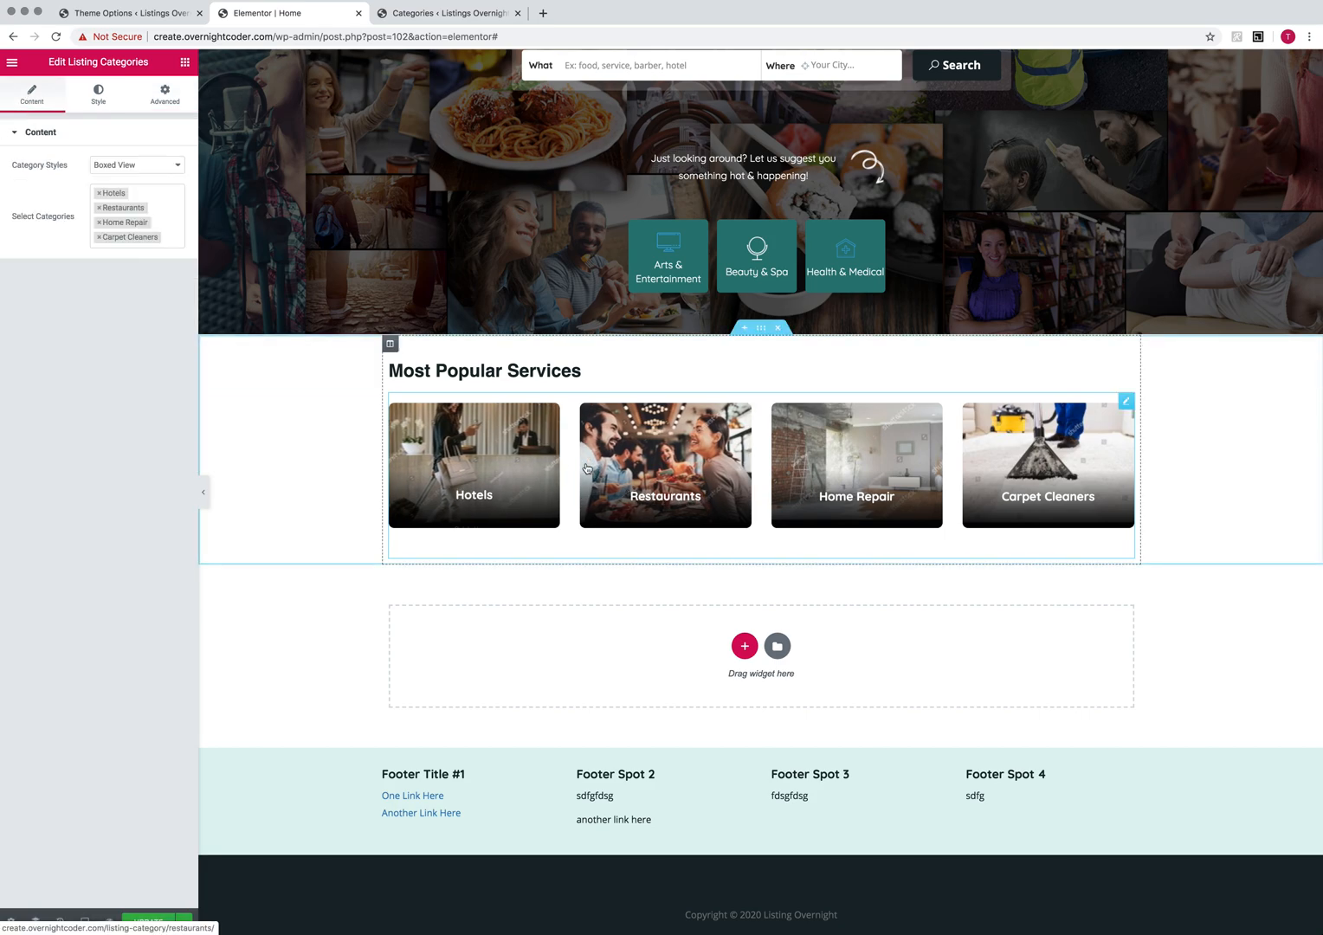
right_click(713, 401)
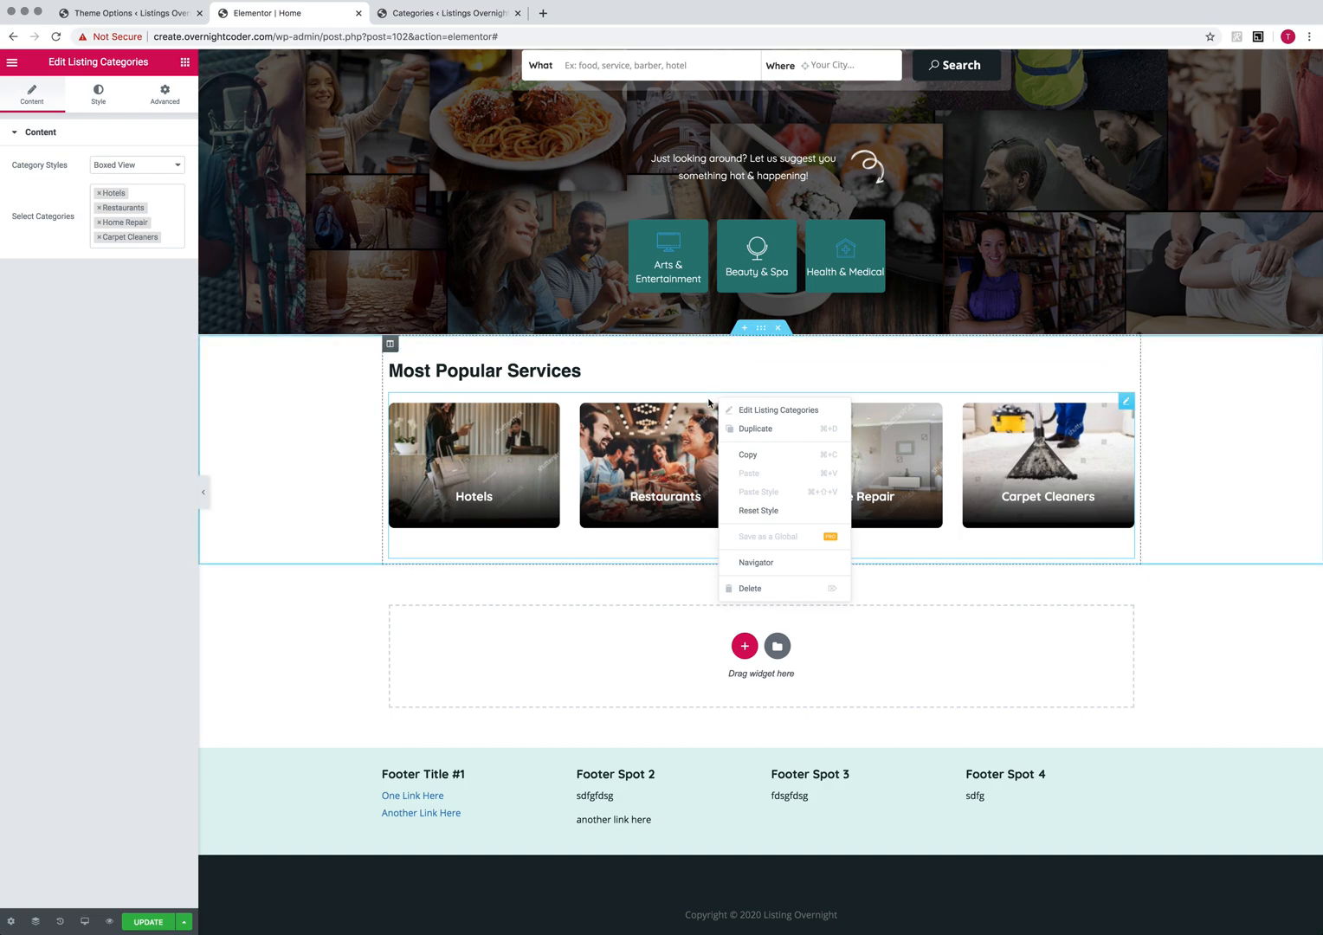
right_click(1124, 401)
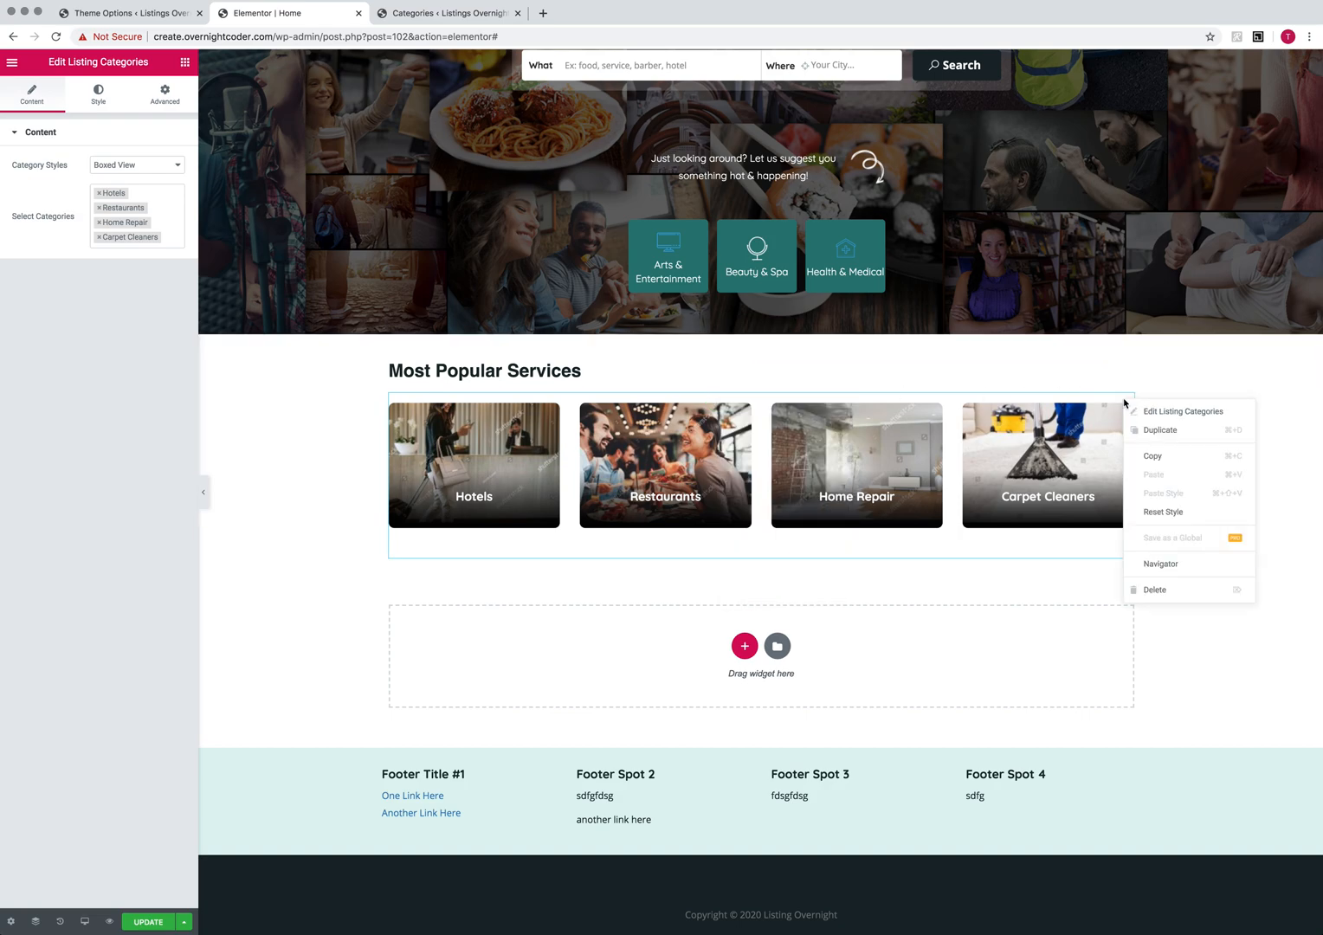
left_click(1177, 414)
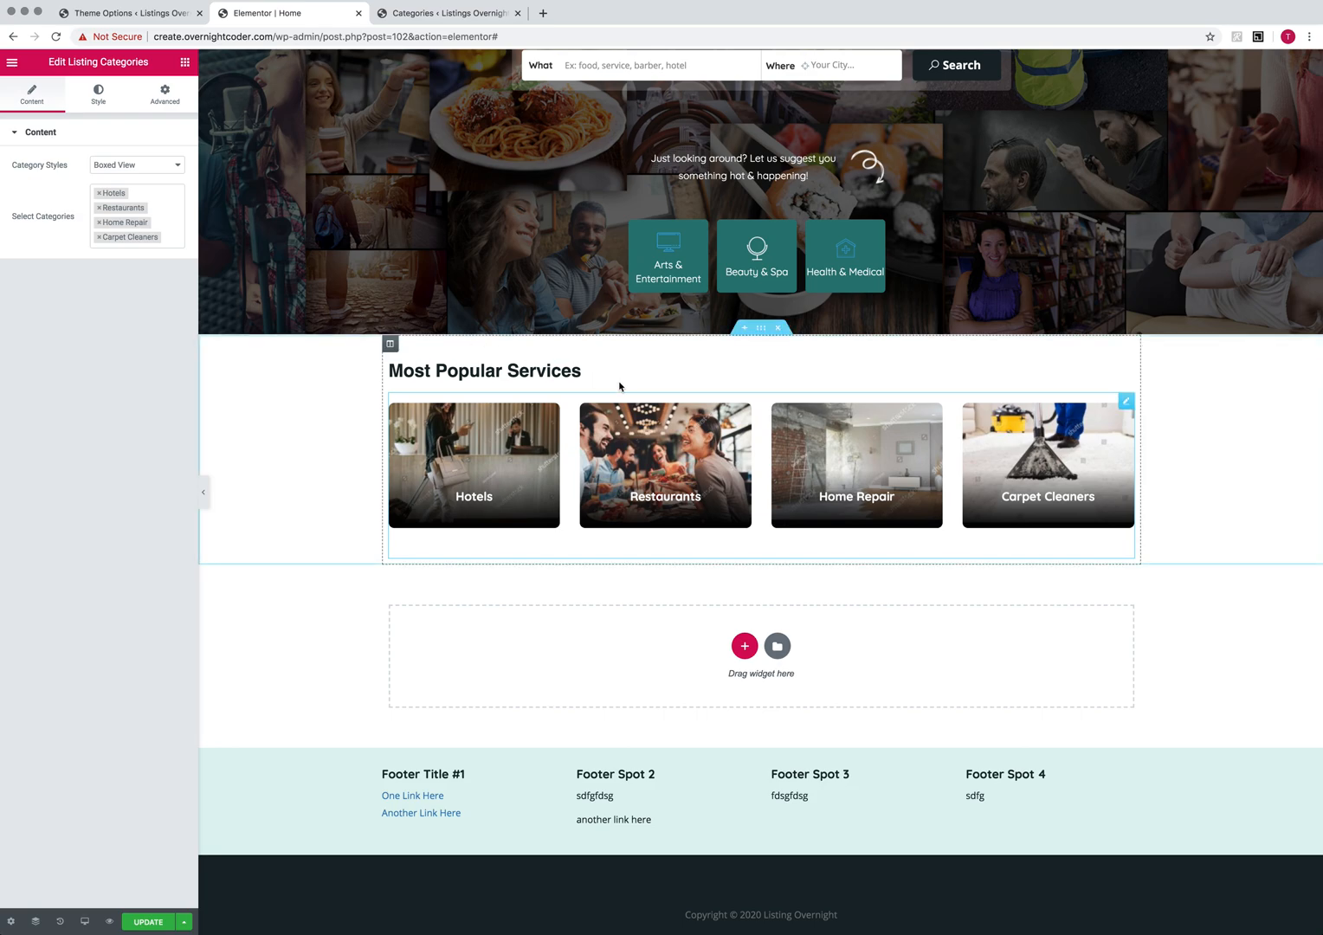
right_click(761, 328)
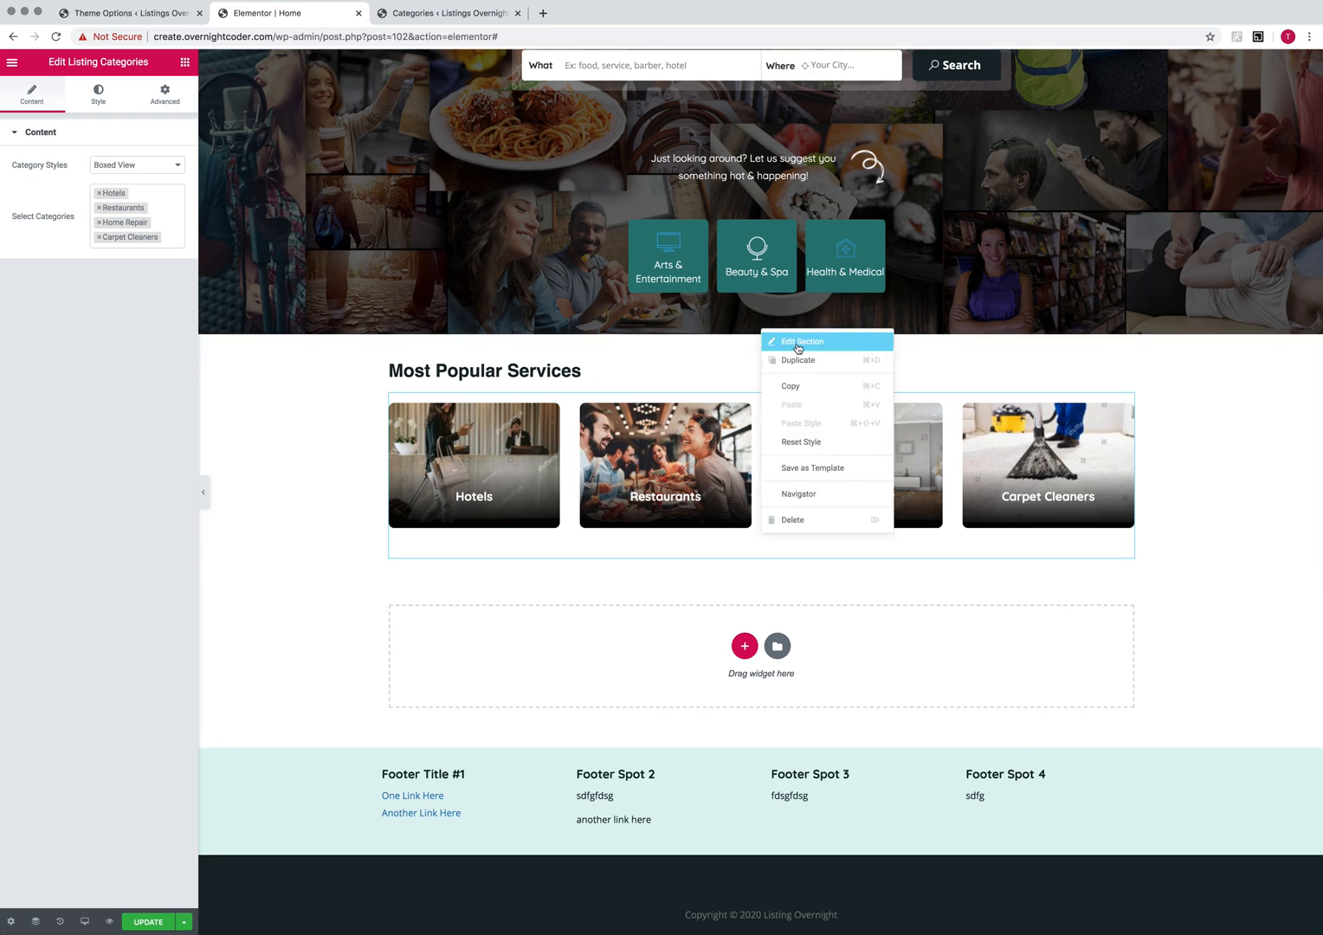
left_click(727, 355)
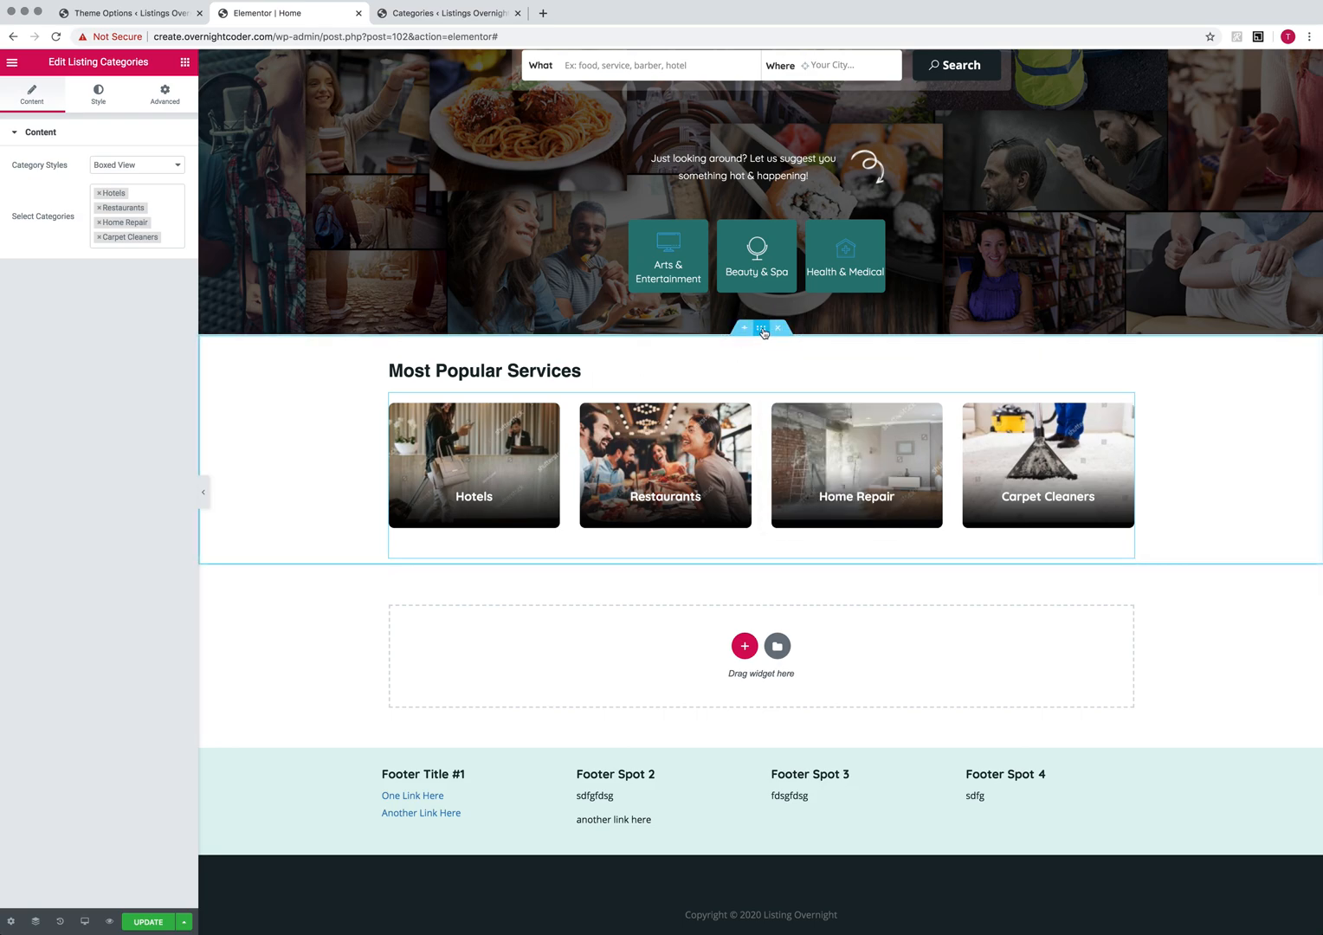
right_click(762, 330)
left_click(786, 343)
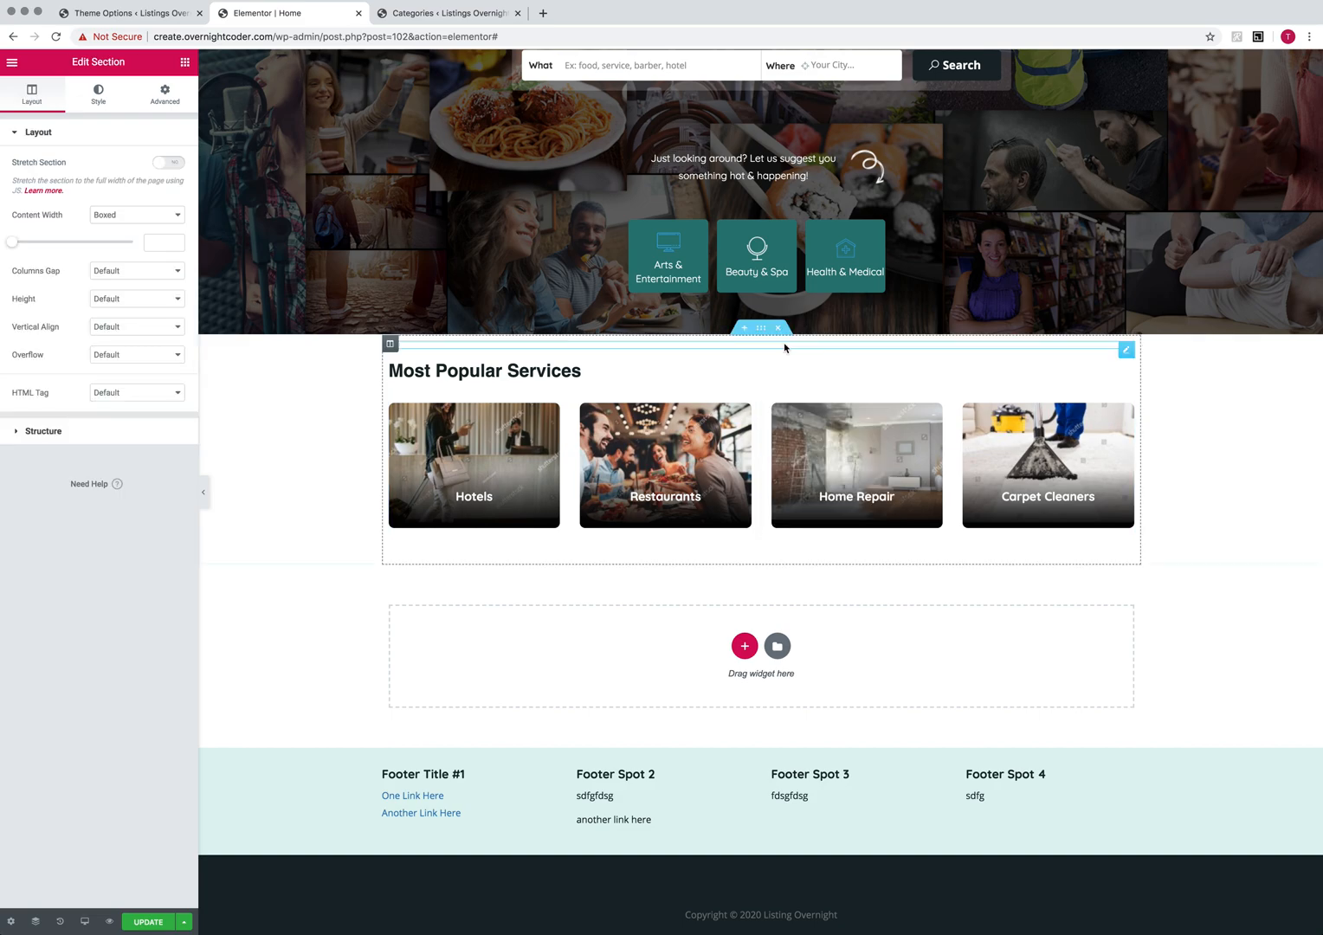
Try Full Width as the content width of the Most Popular Services section and set it back to Boxed.
left_click(107, 215)
left_click(108, 226)
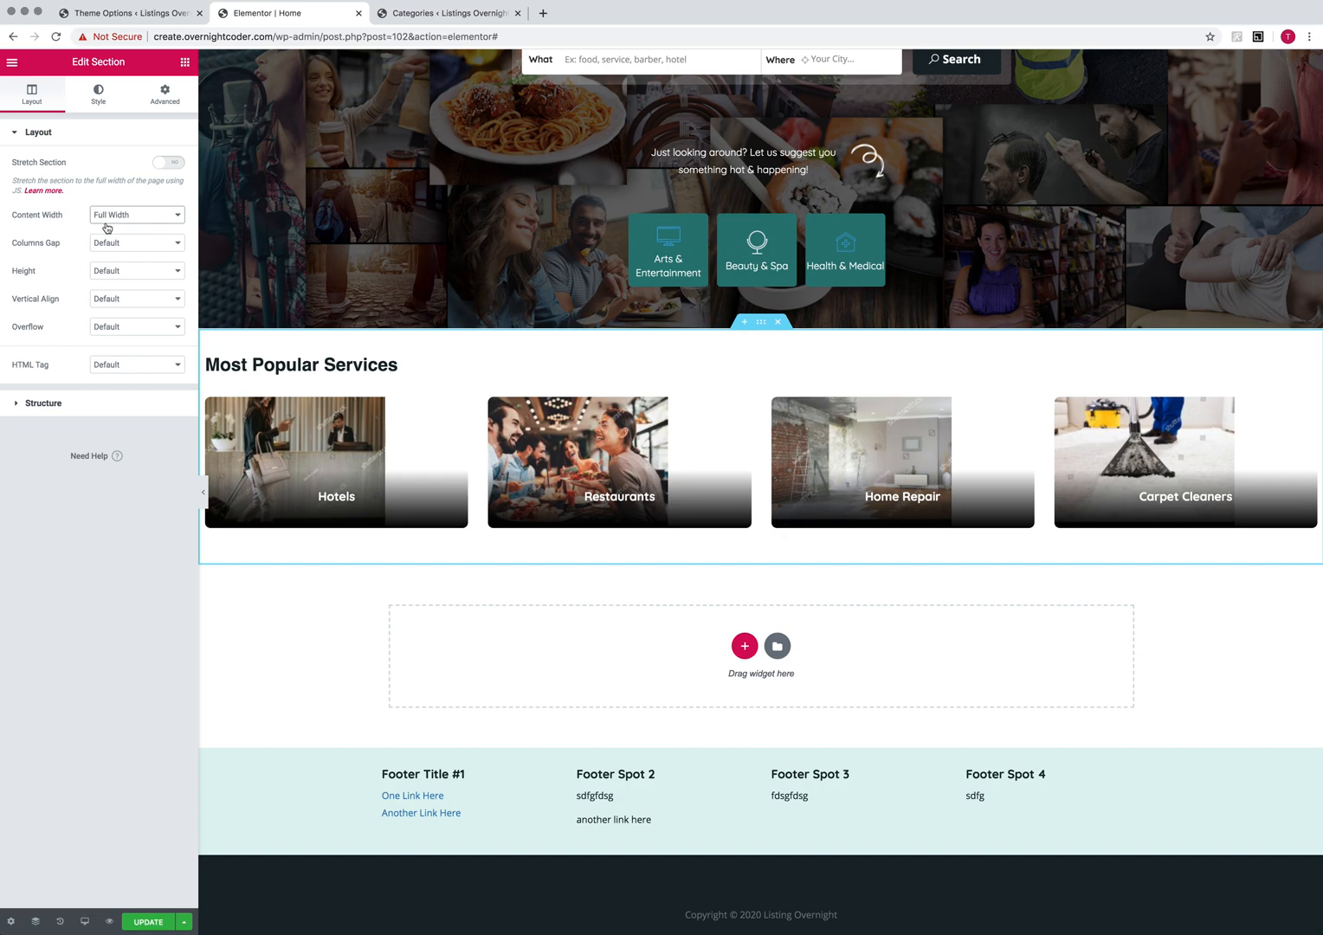
left_click(114, 215)
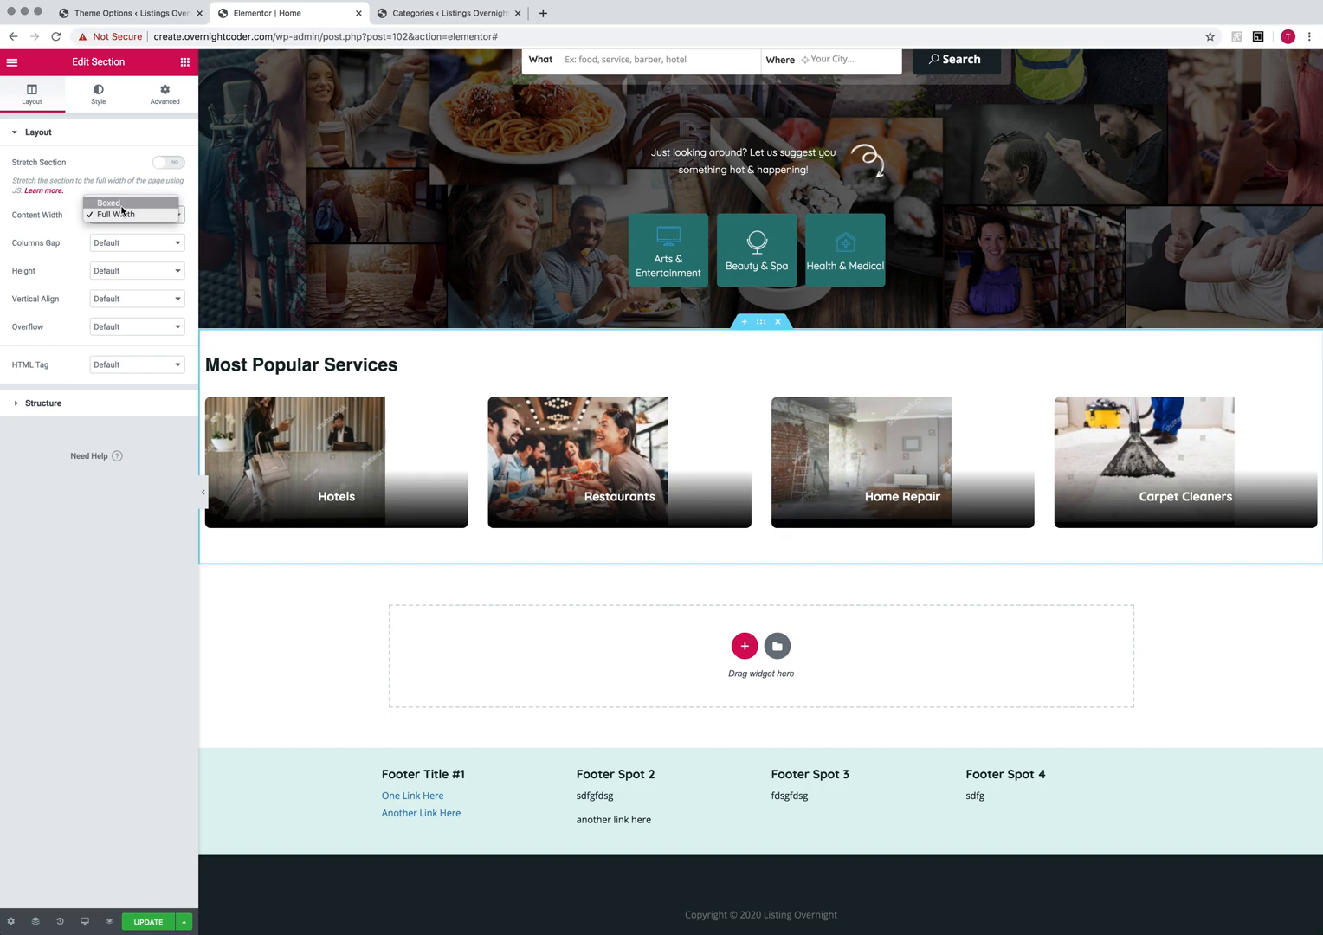
left_click(122, 206)
Turn on Stretch Section for the Most Popular Services section and choose the Classic background type.
left_click(170, 170)
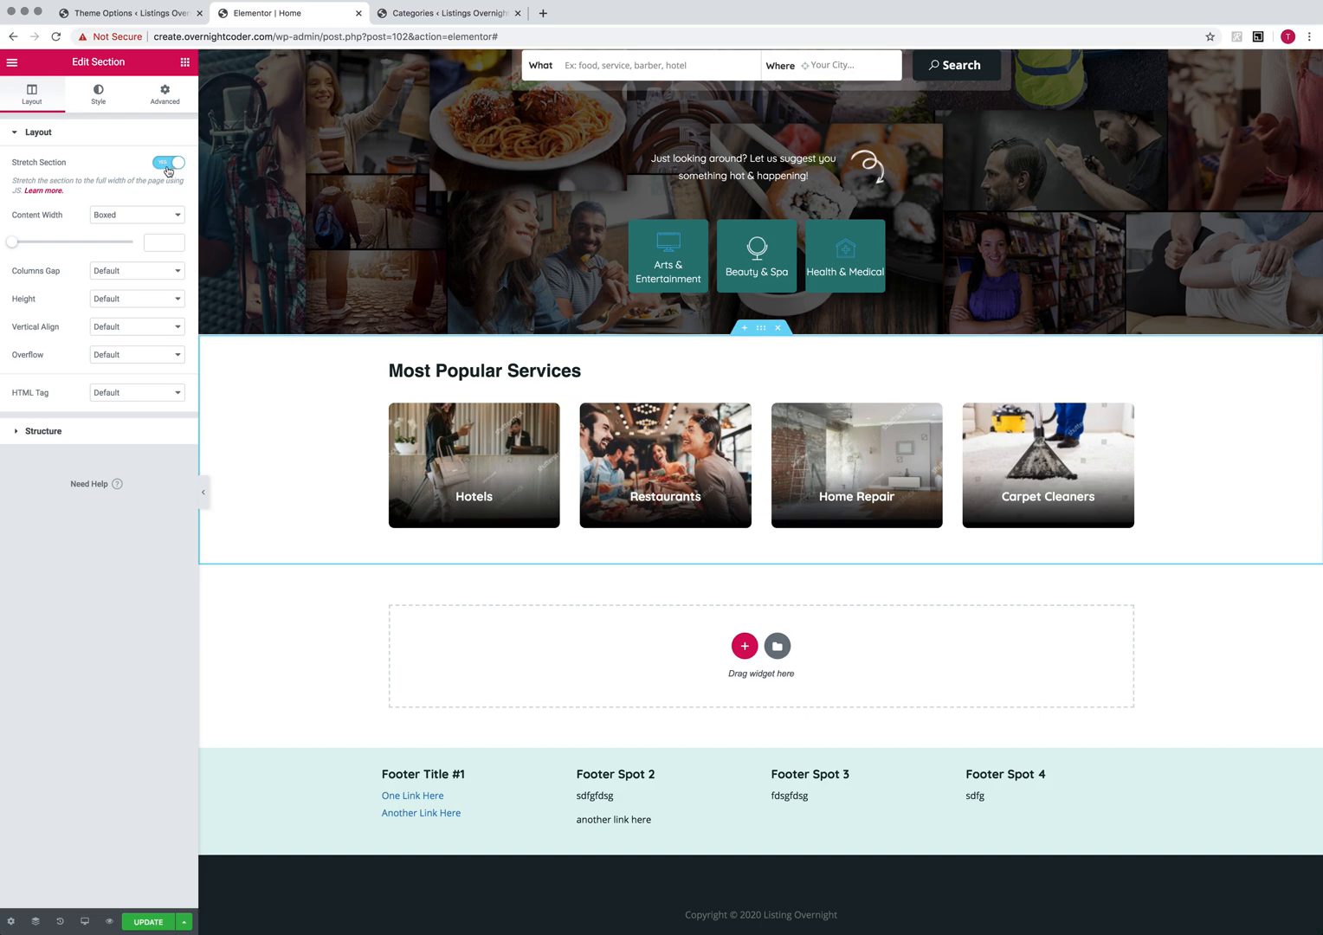
left_click(98, 96)
left_click(101, 201)
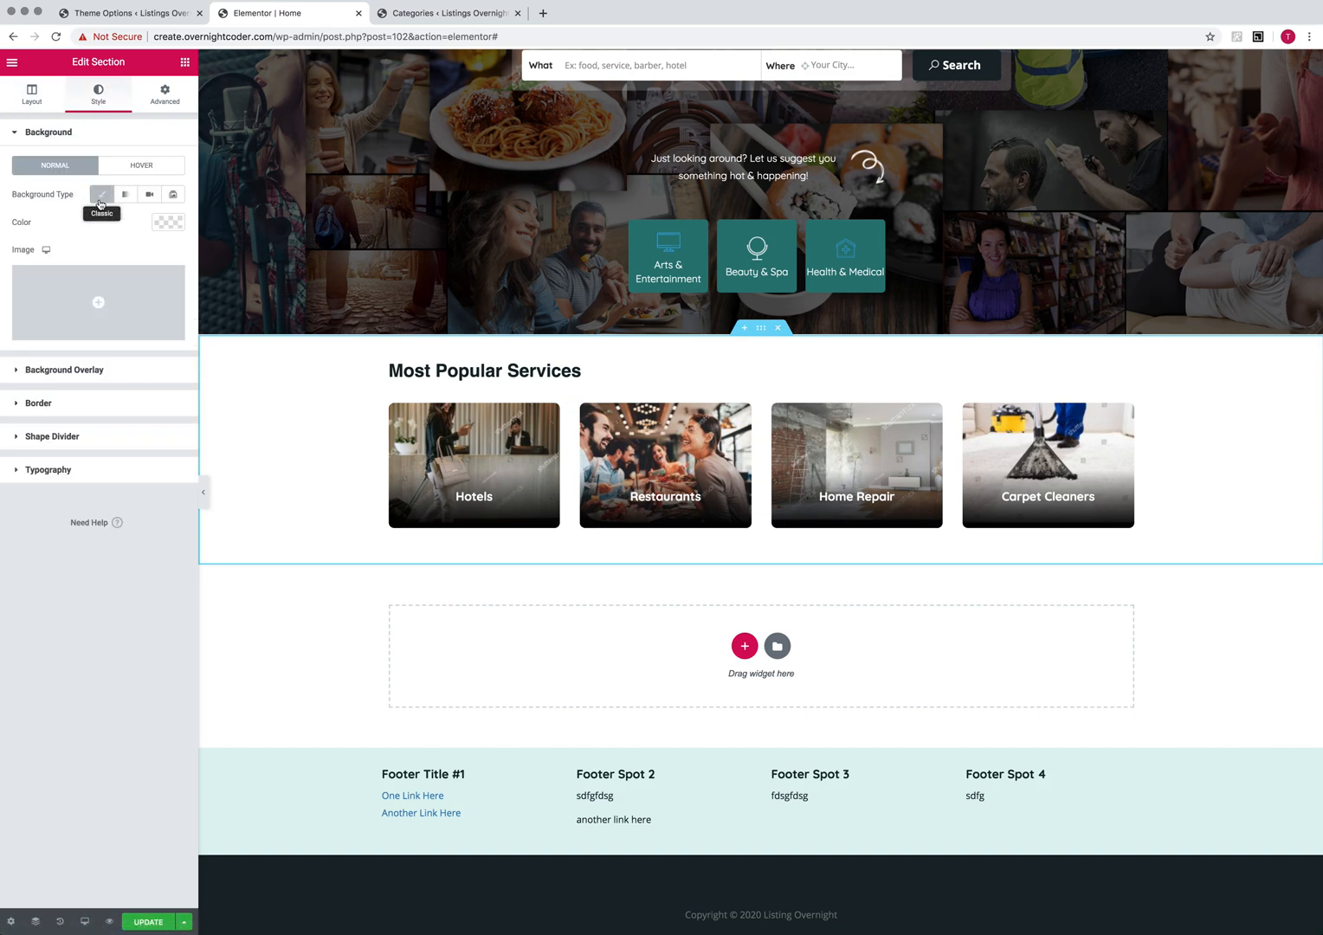
Set the background colour of the Most Popular Services section to f9f9f9 and update the page.
left_click(169, 224)
left_click(45, 427)
type("#0000009F")
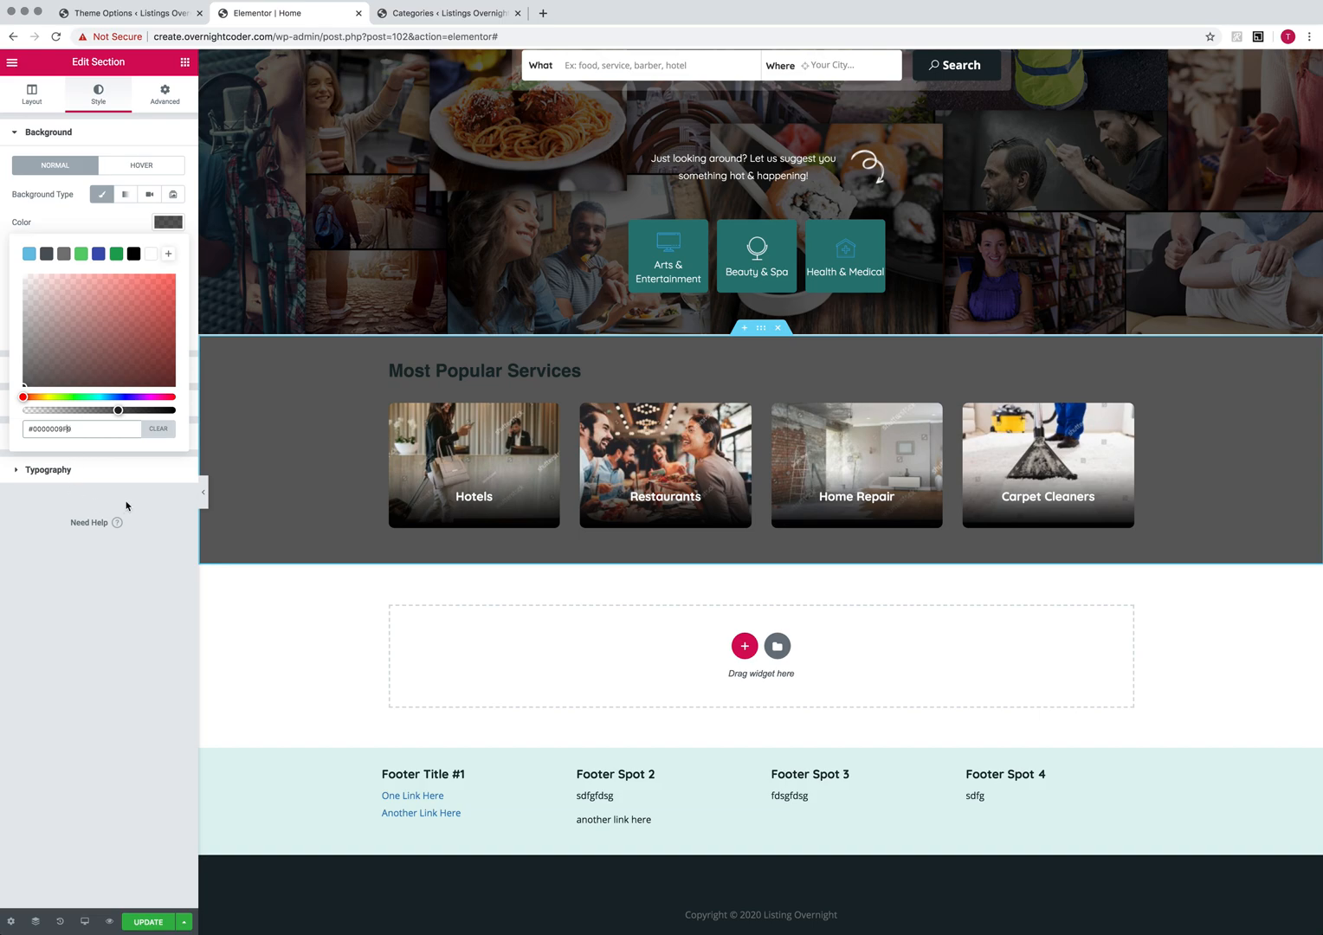
left_click(157, 429)
left_click(92, 428)
type("f9")
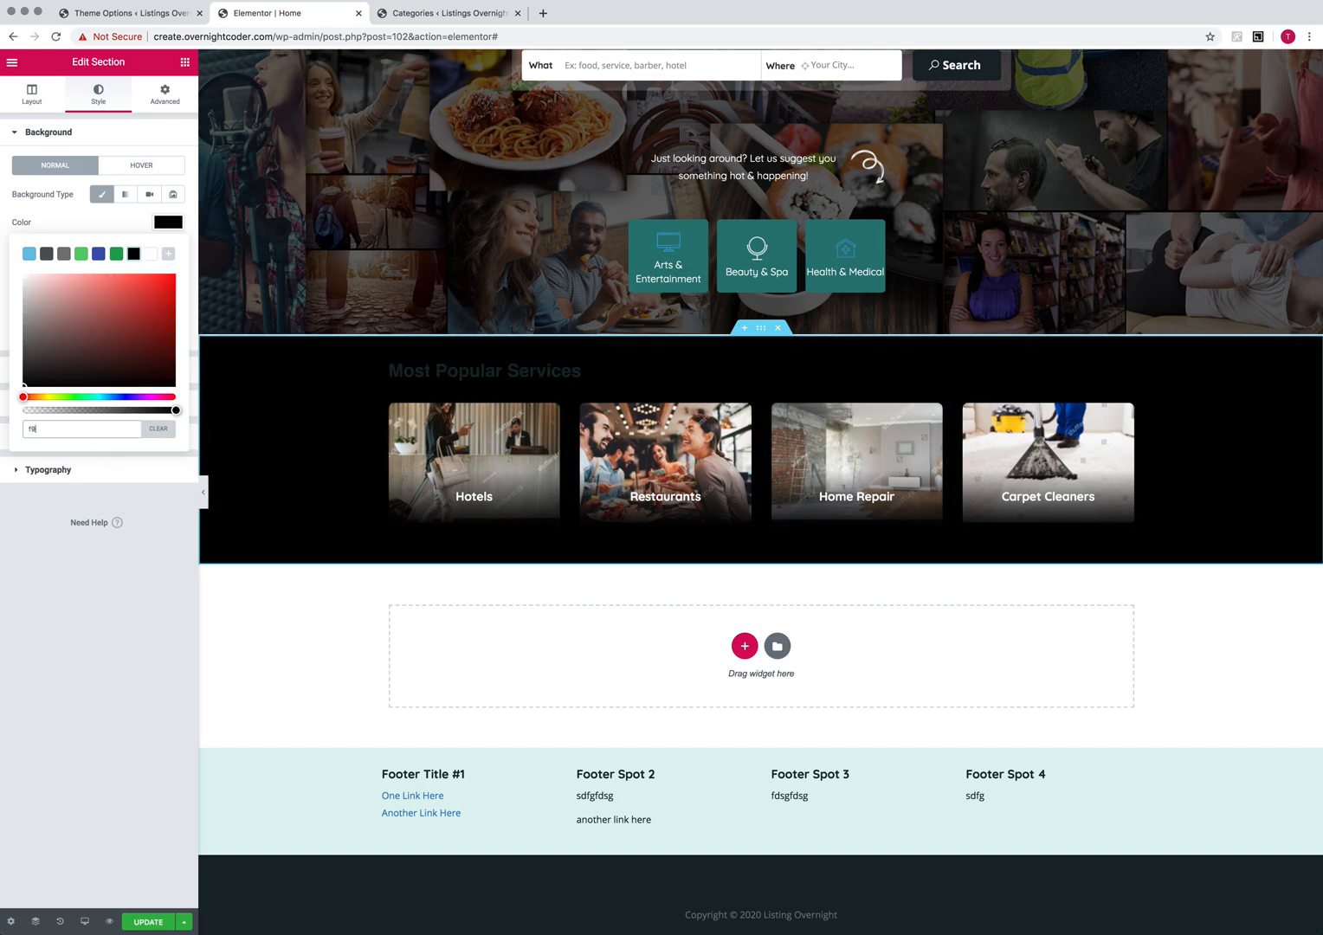
type("f9f9")
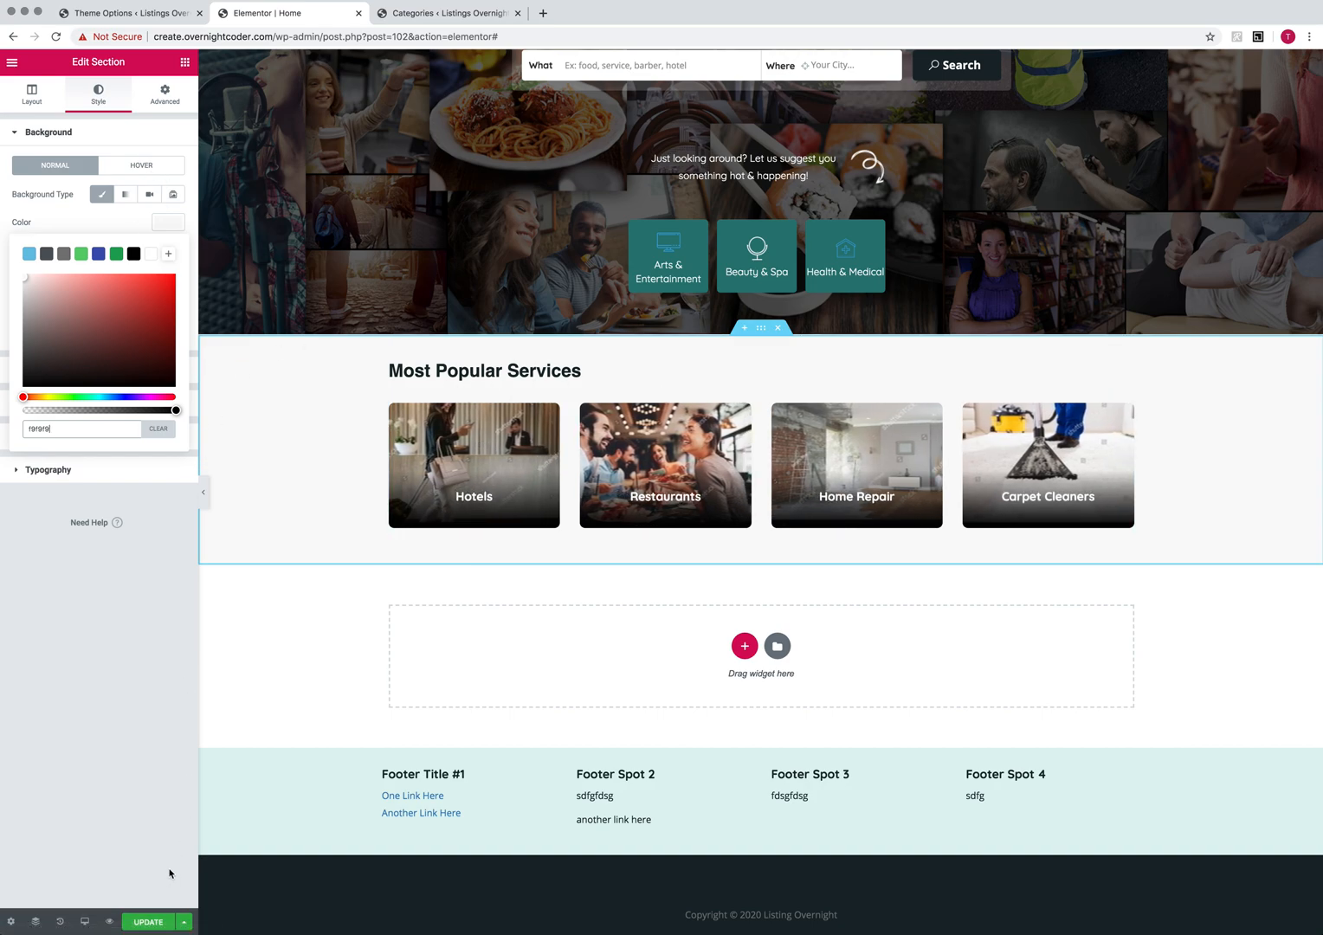
left_click(141, 923)
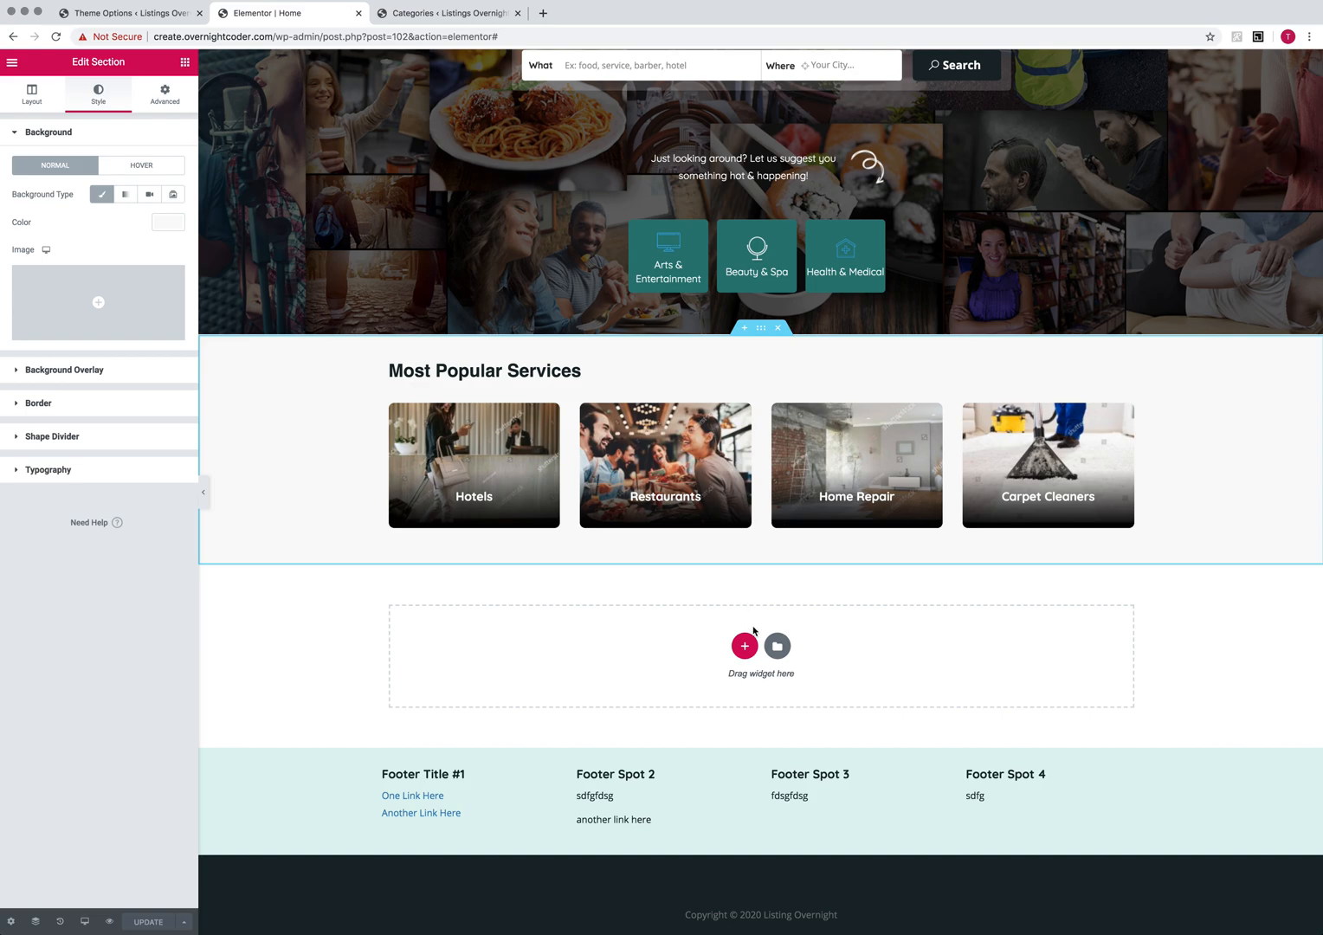
Add a single-column section below Most Popular Services with a Spacer widget set to about 248 px.
left_click(745, 645)
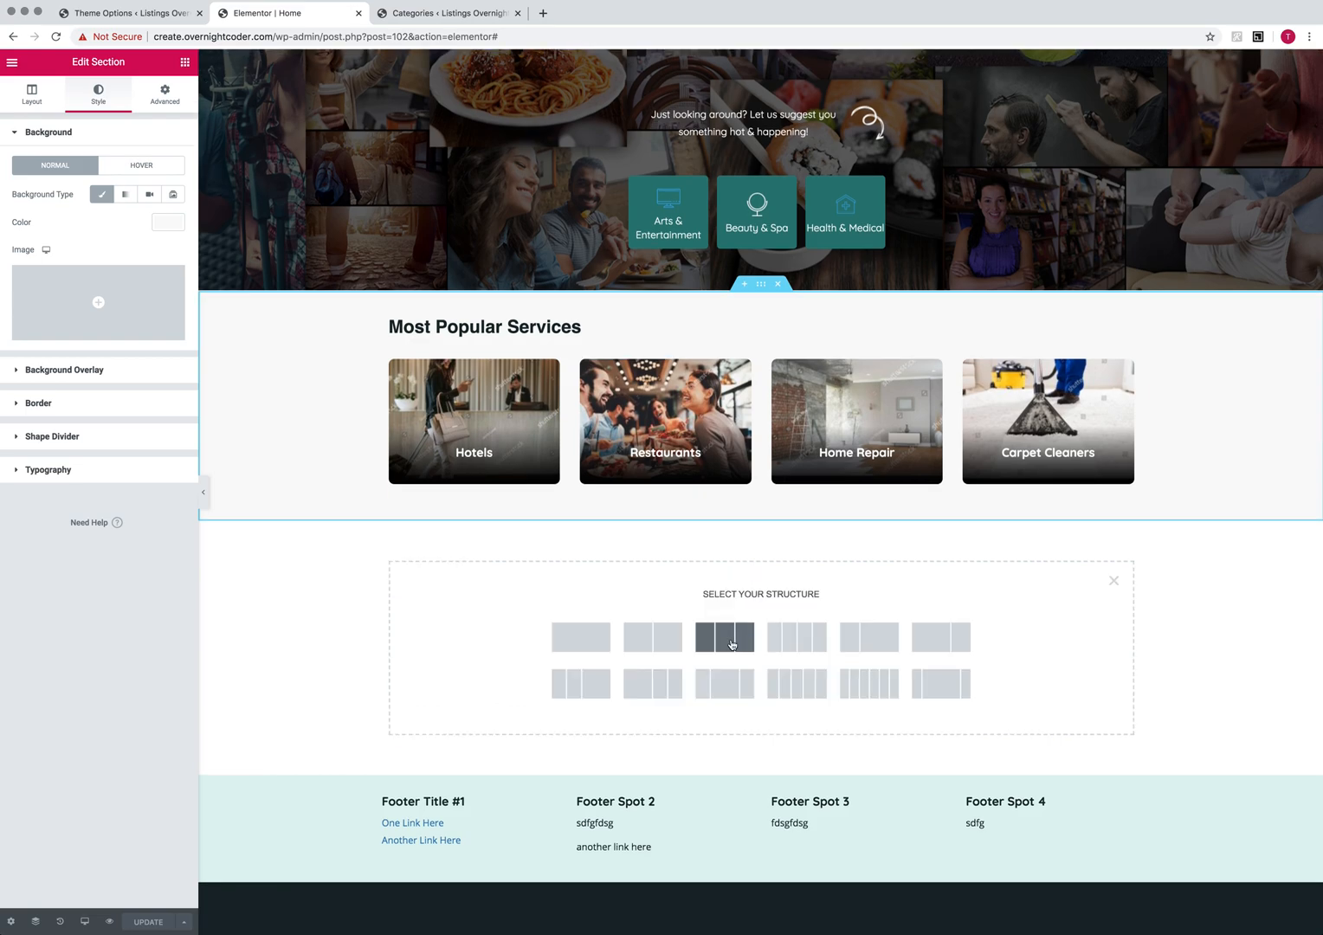
left_click(584, 646)
left_click(186, 64)
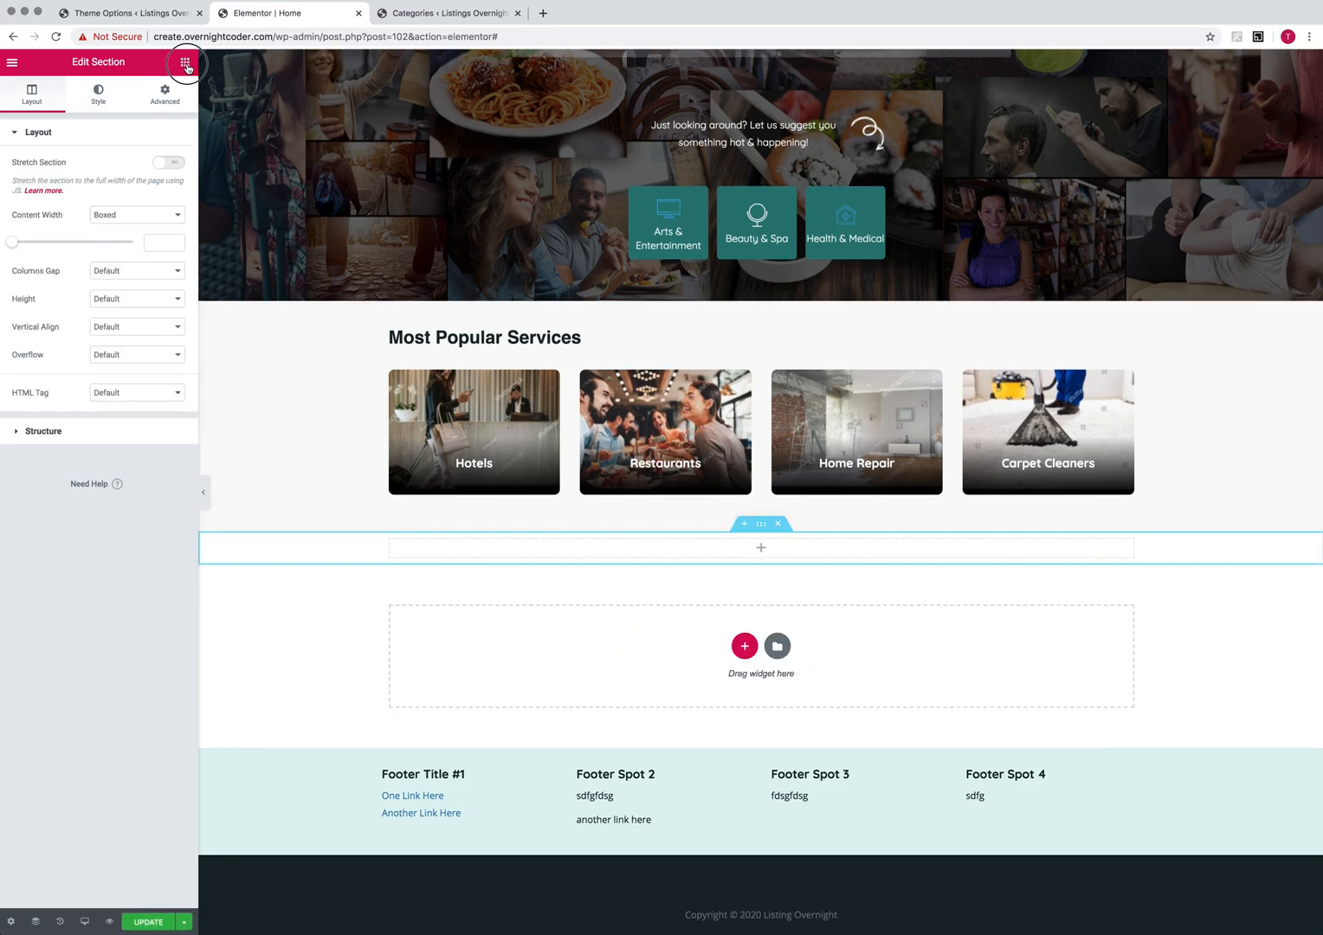
left_click_drag(137, 368, 747, 546)
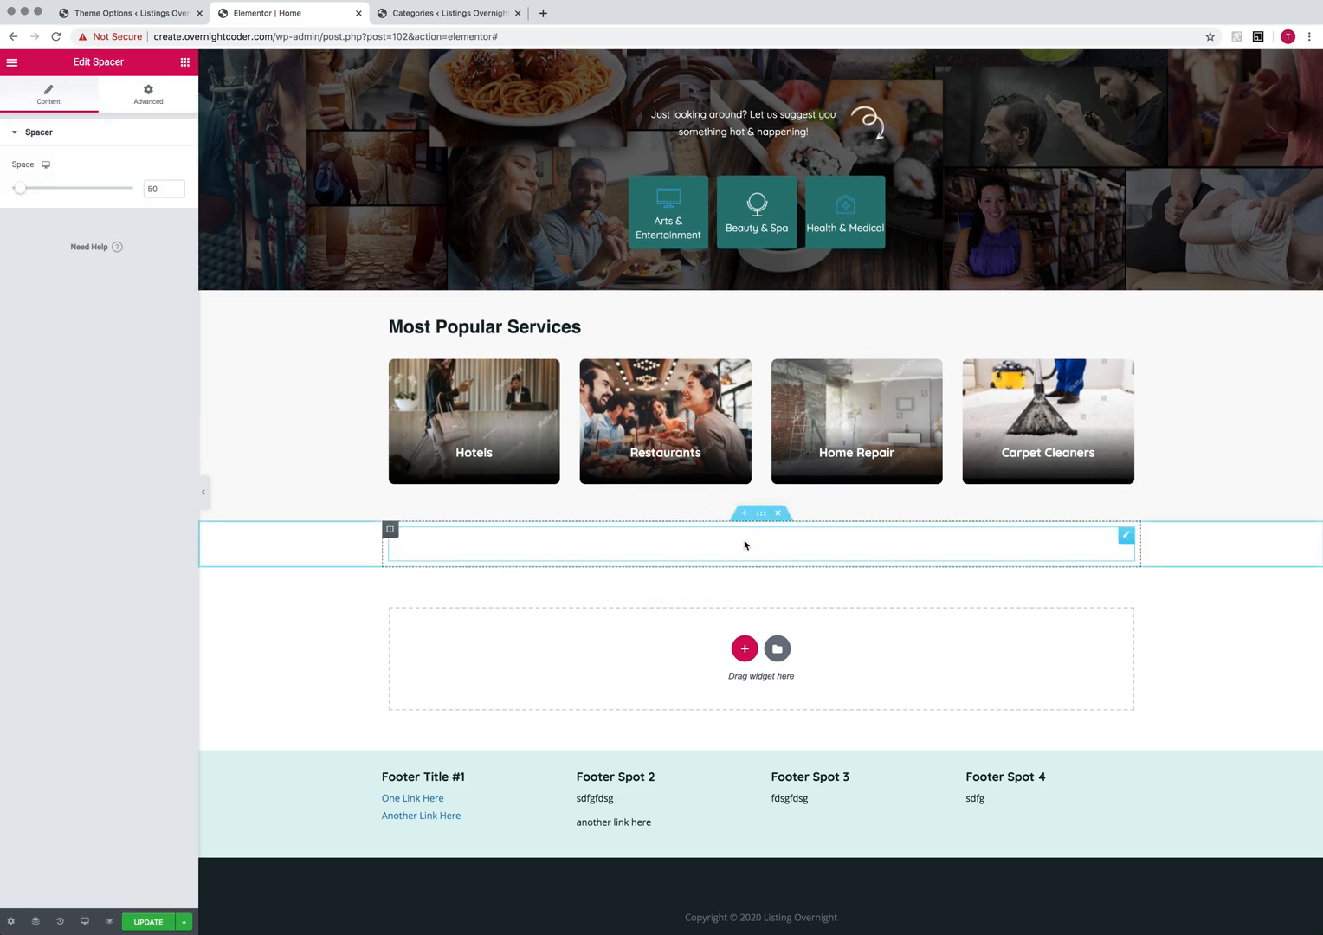
left_click_drag(21, 190, 60, 190)
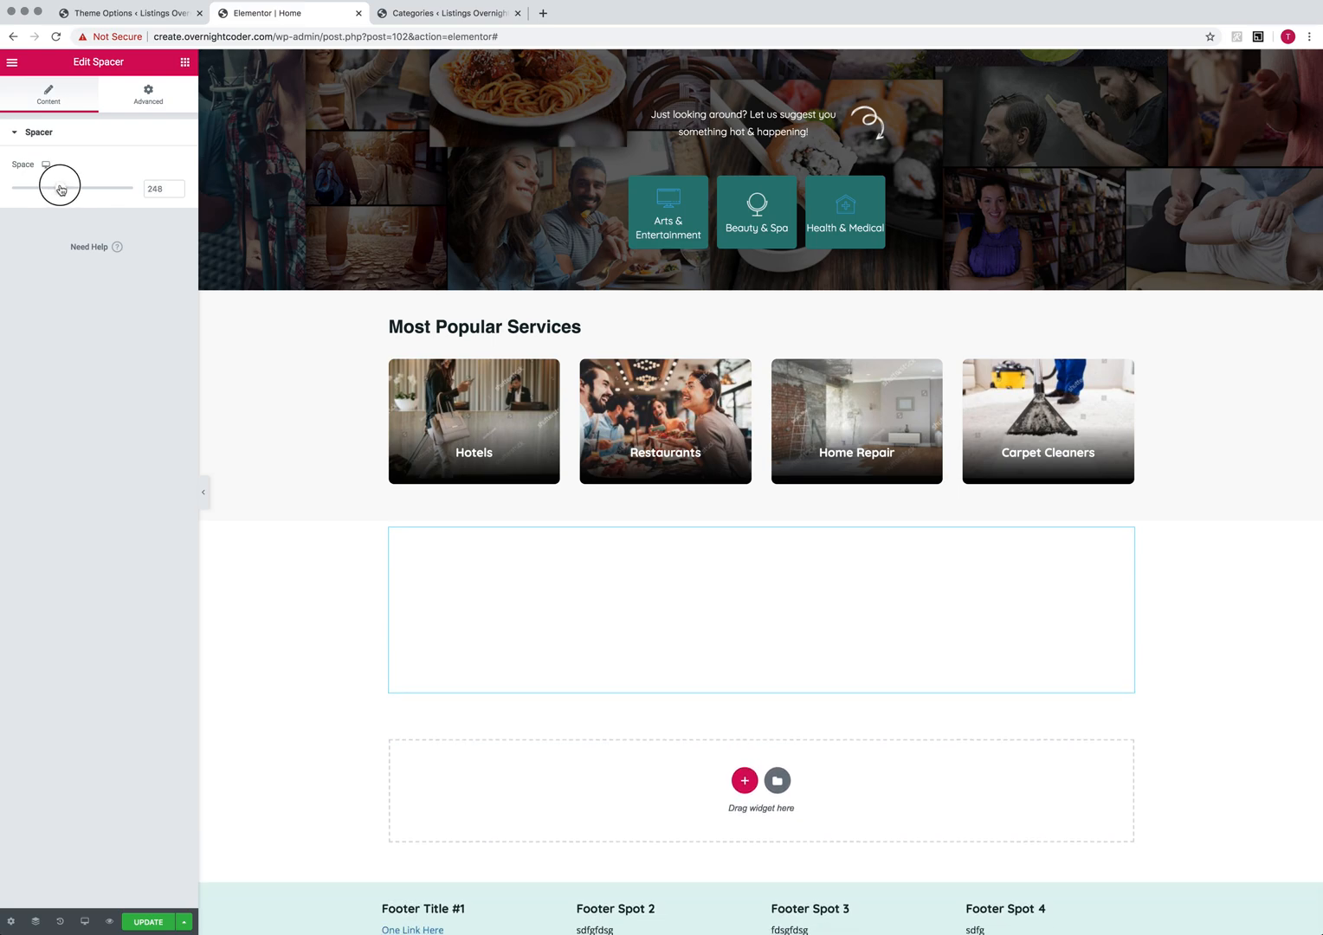
Add another single-column section below the spacer, search the widgets for "listing" and place the Listing Posts widget in it.
scroll(586, 505, "down", 3)
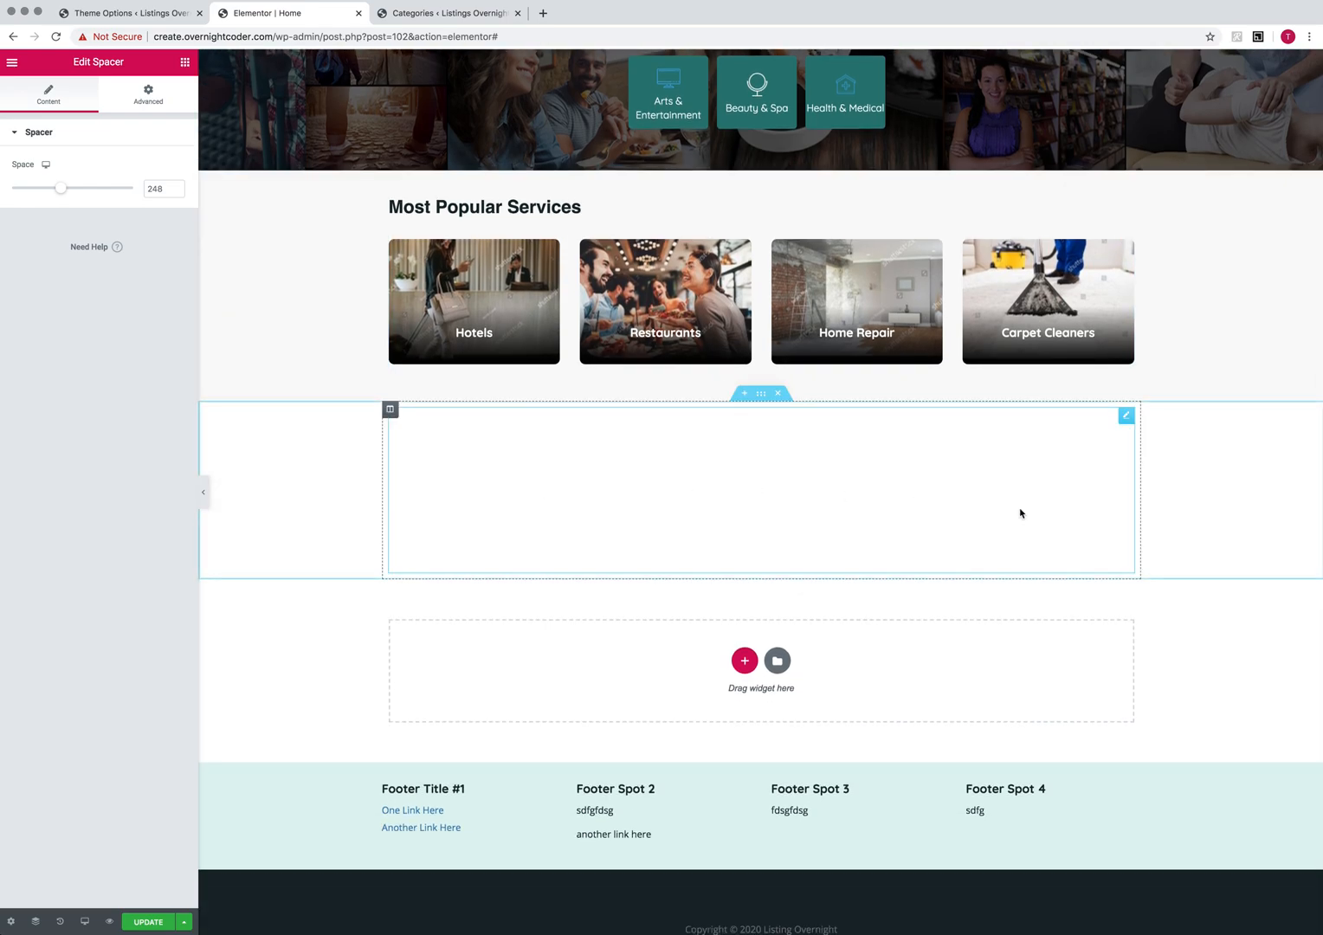
left_click(745, 661)
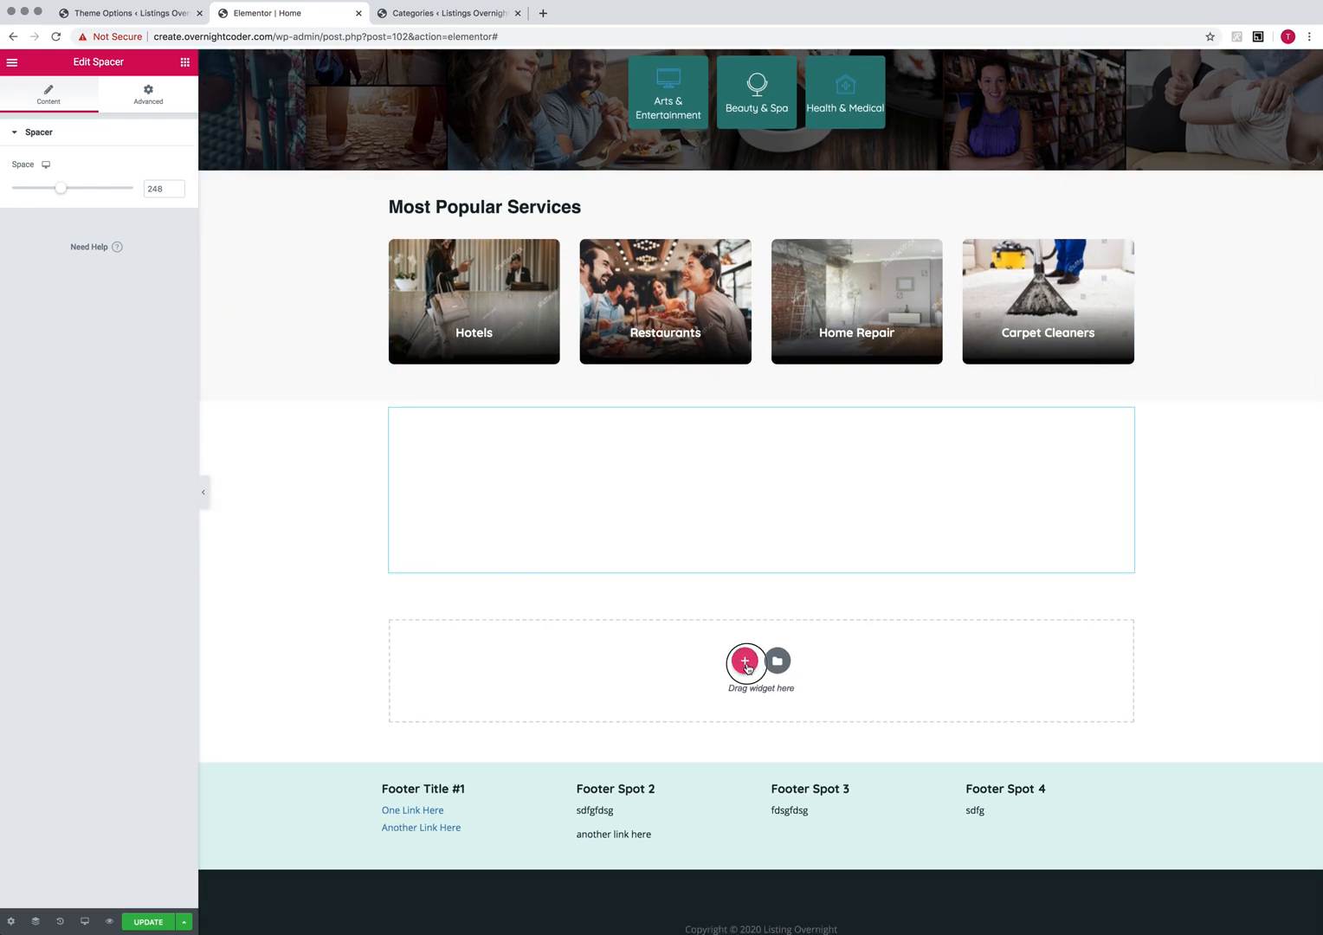
left_click(588, 698)
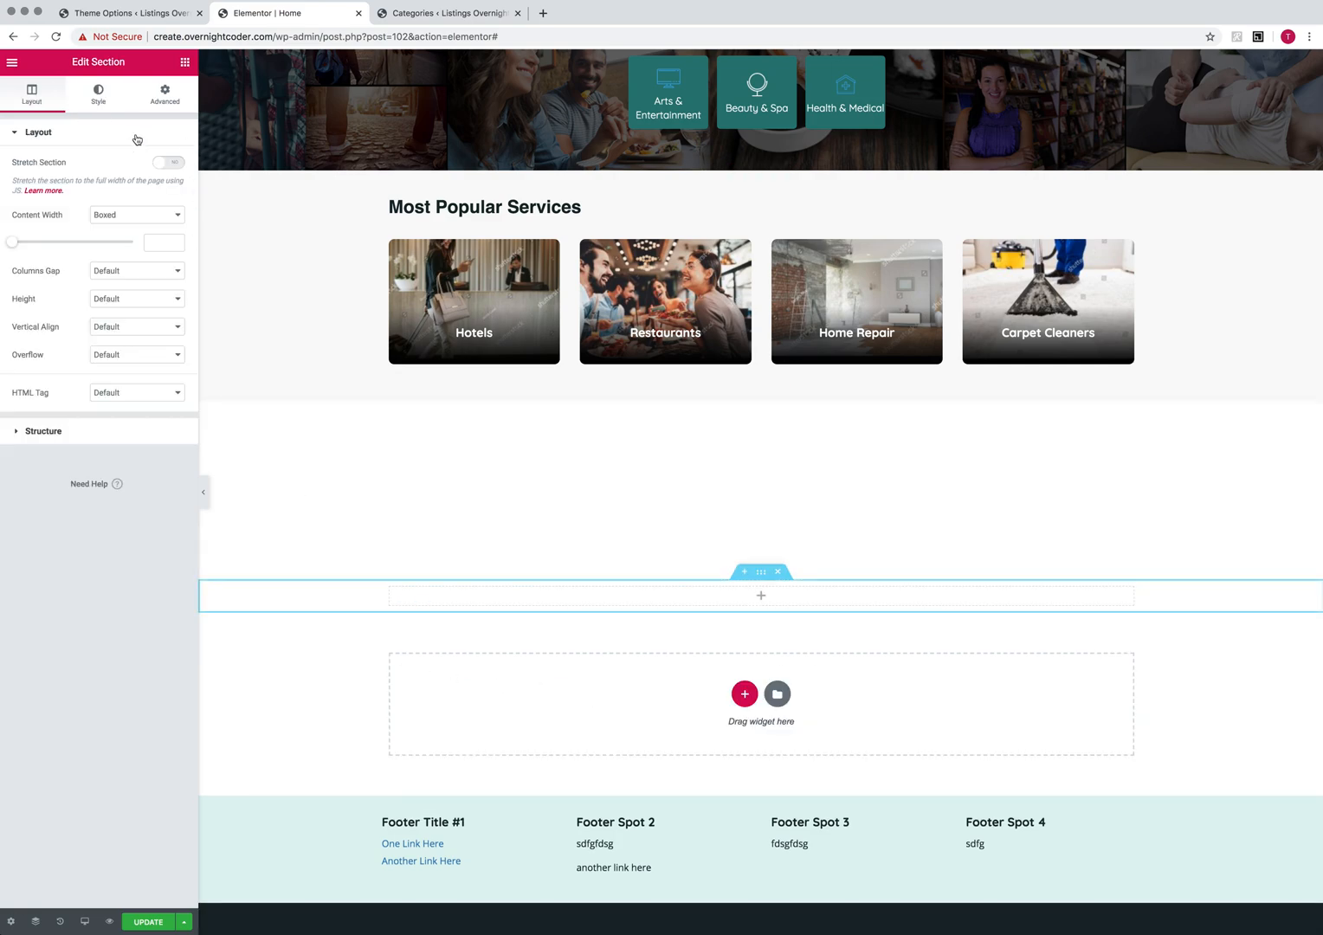
left_click(185, 63)
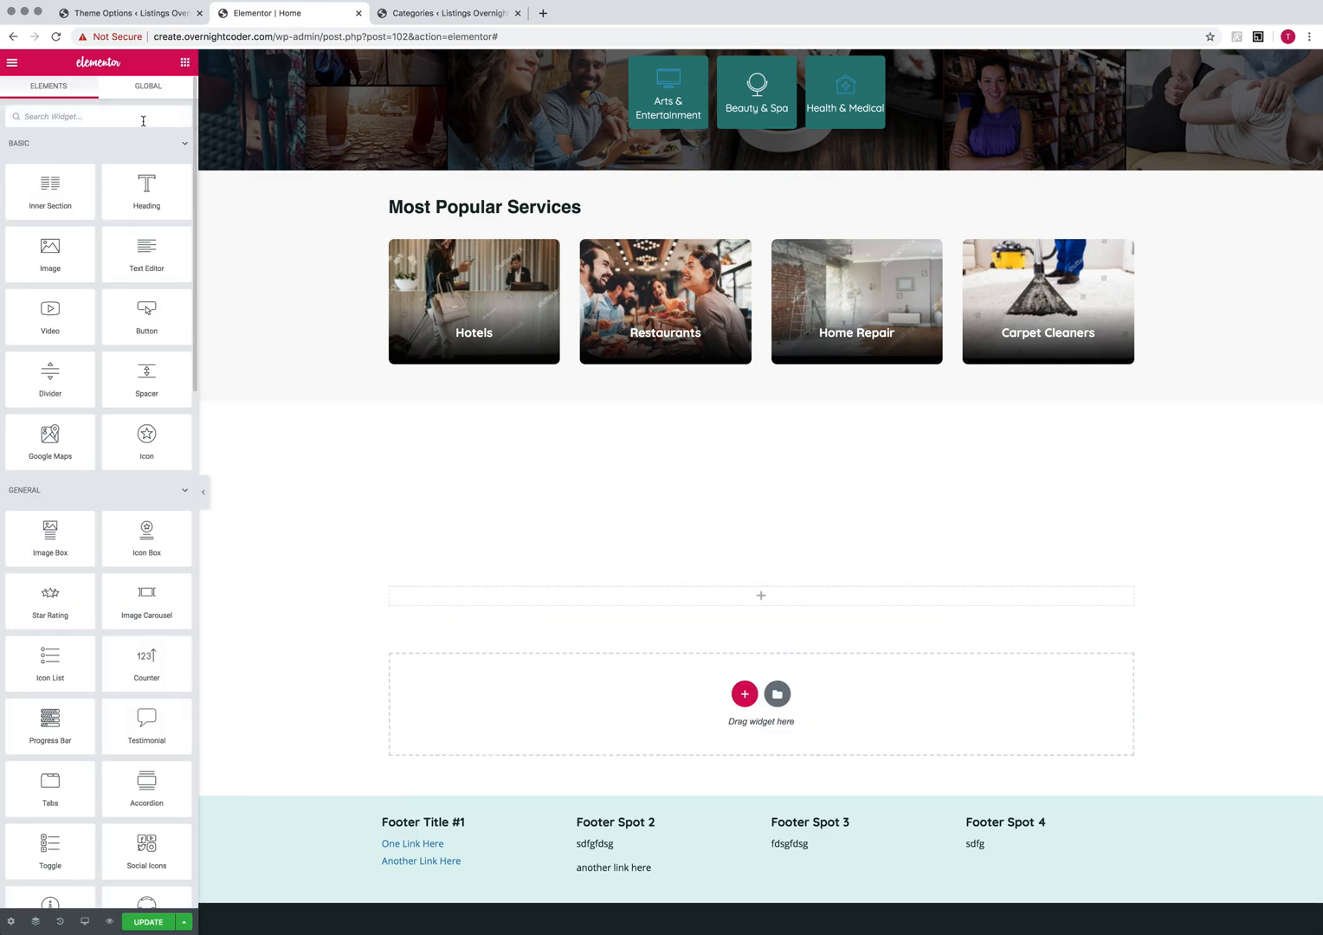
type("listing")
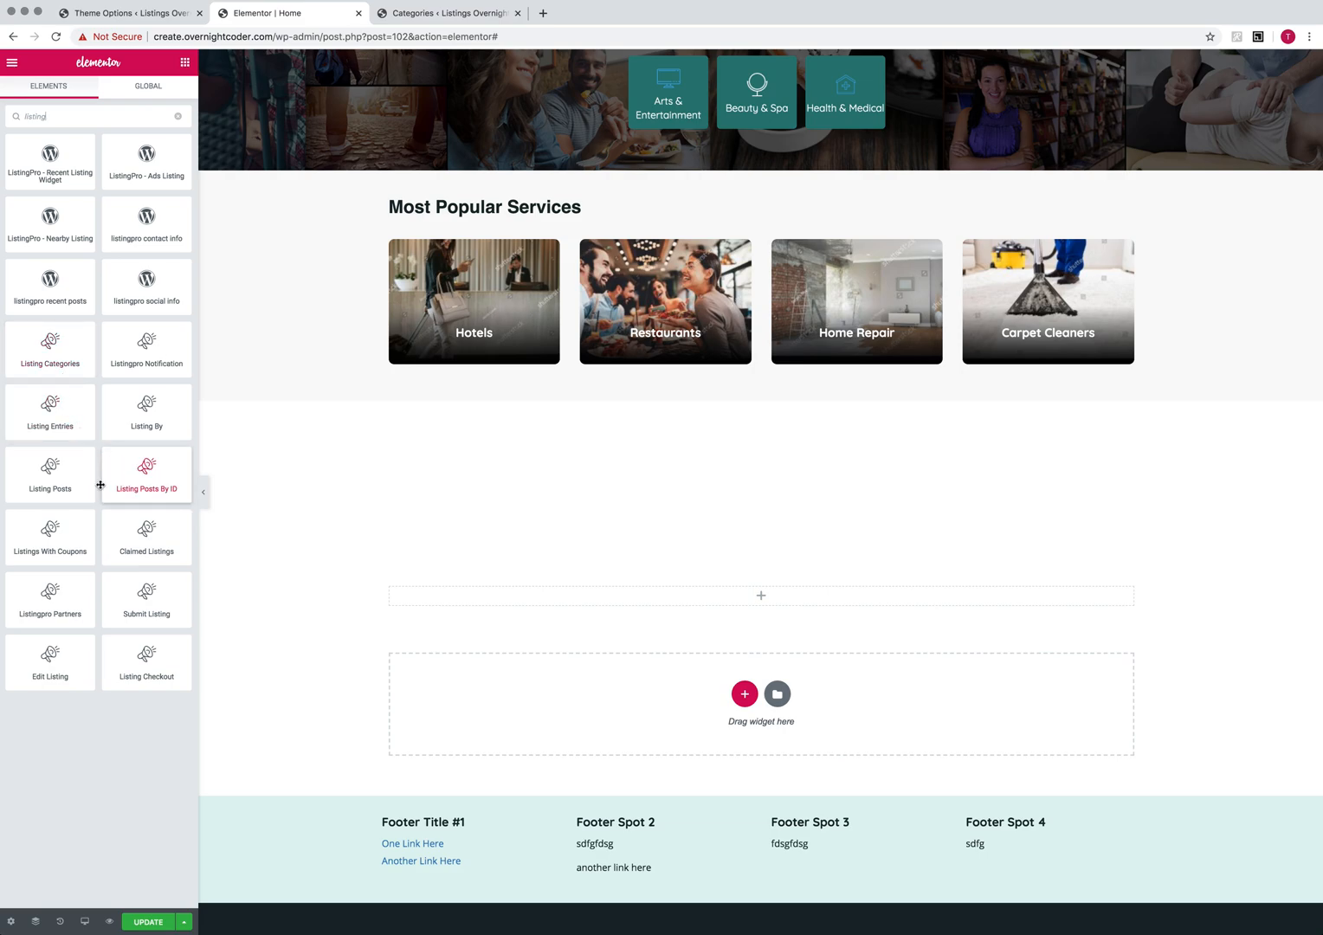
left_click_drag(51, 470, 845, 599)
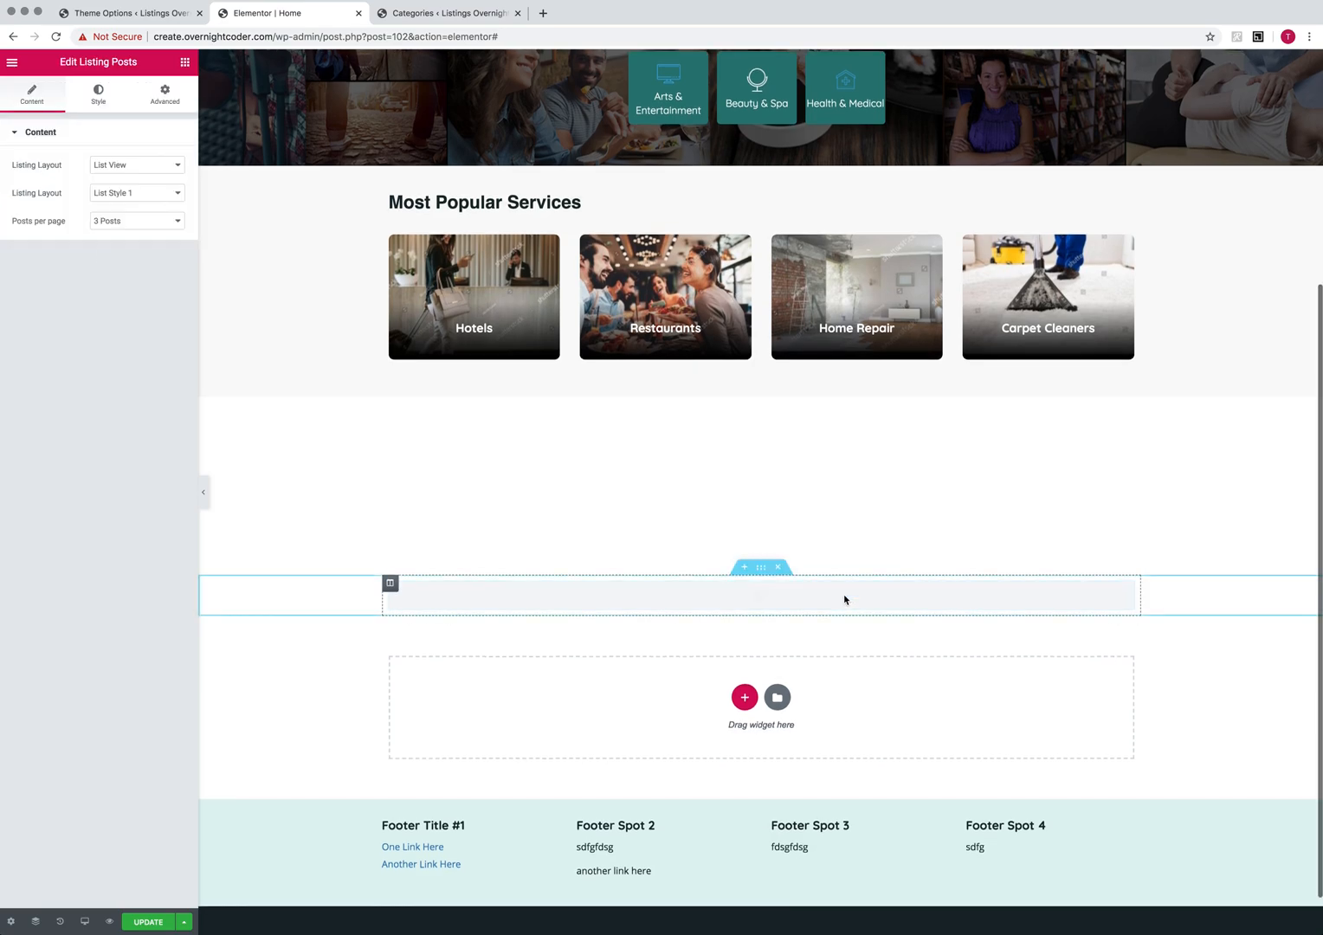
Check the list styles of the Listing Posts widget and switch its listing layout to Grid View.
scroll(1000, 625, "down", 3)
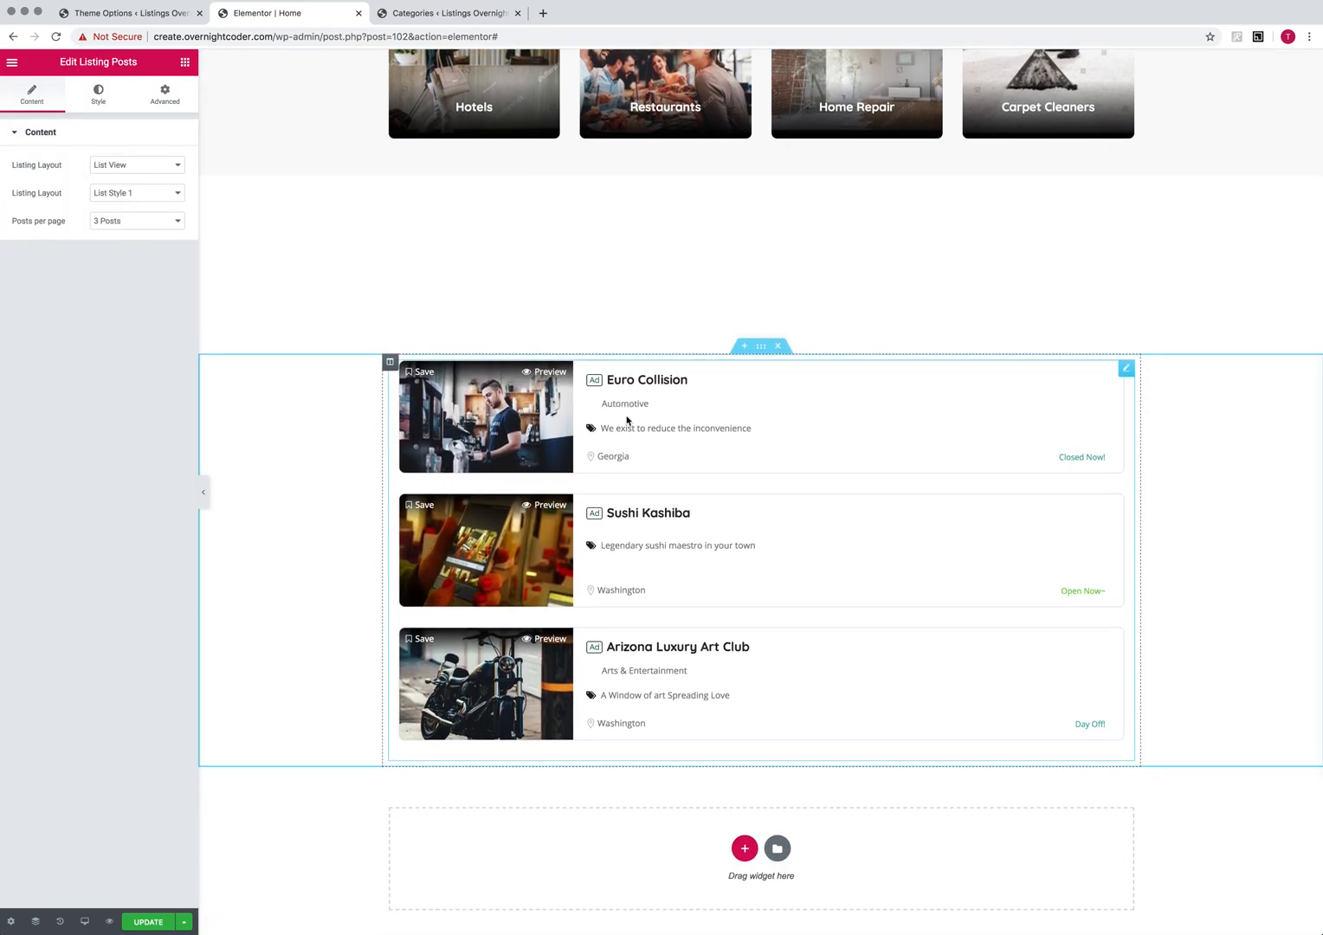
left_click(134, 203)
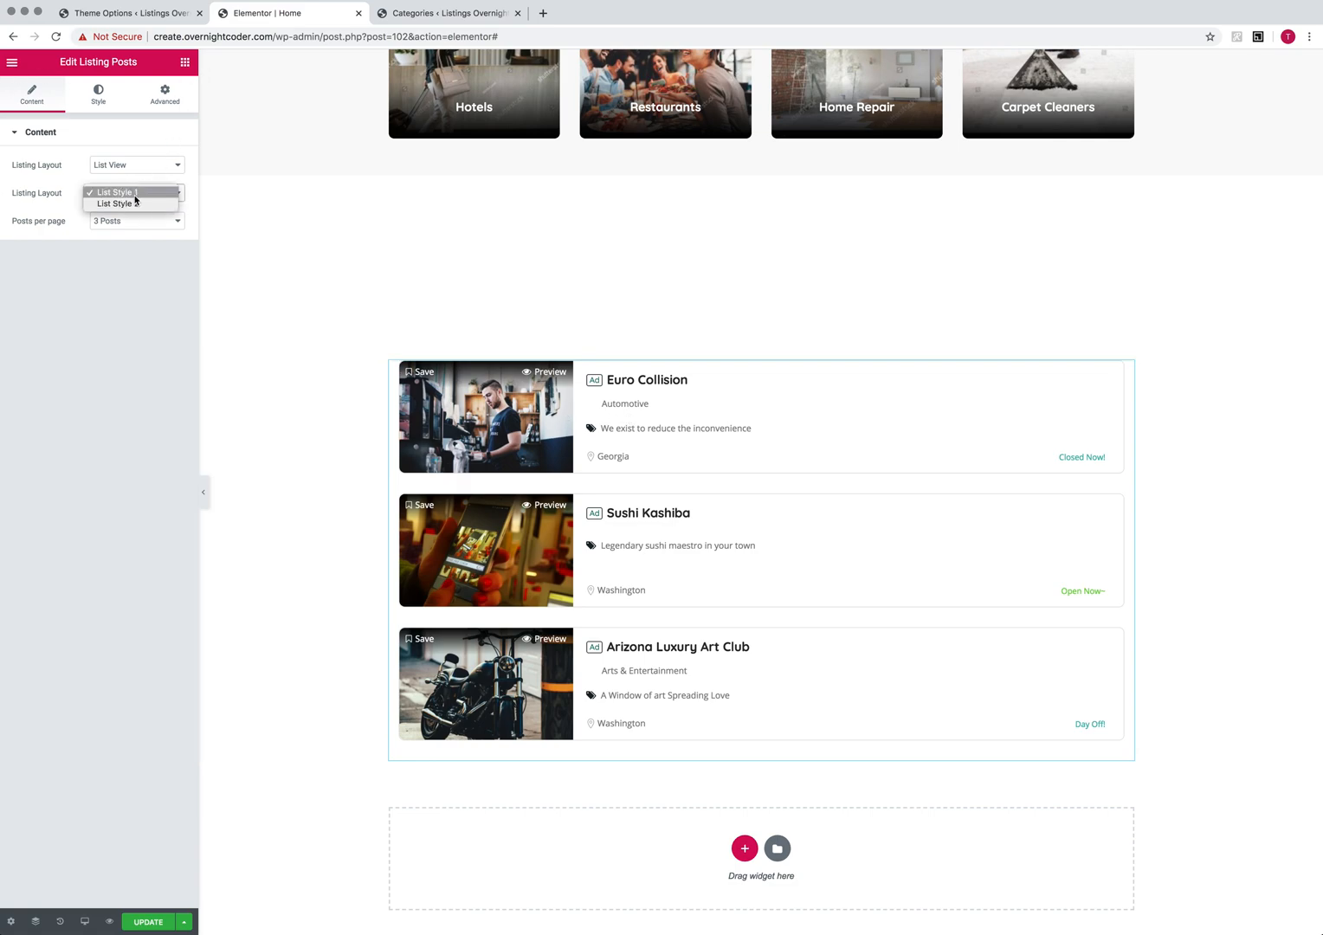
left_click(130, 186)
left_click(156, 166)
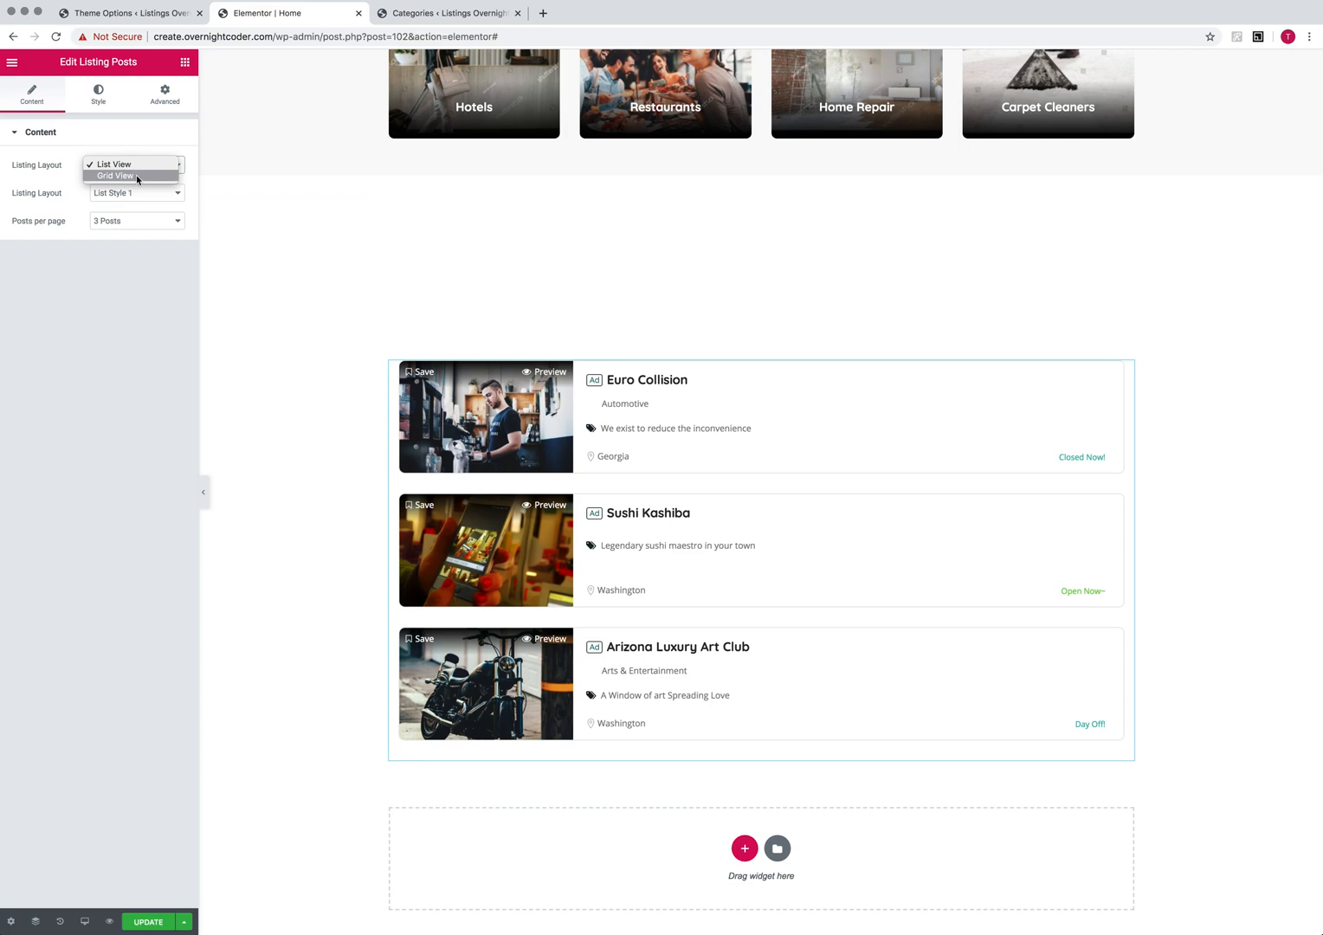
left_click(137, 176)
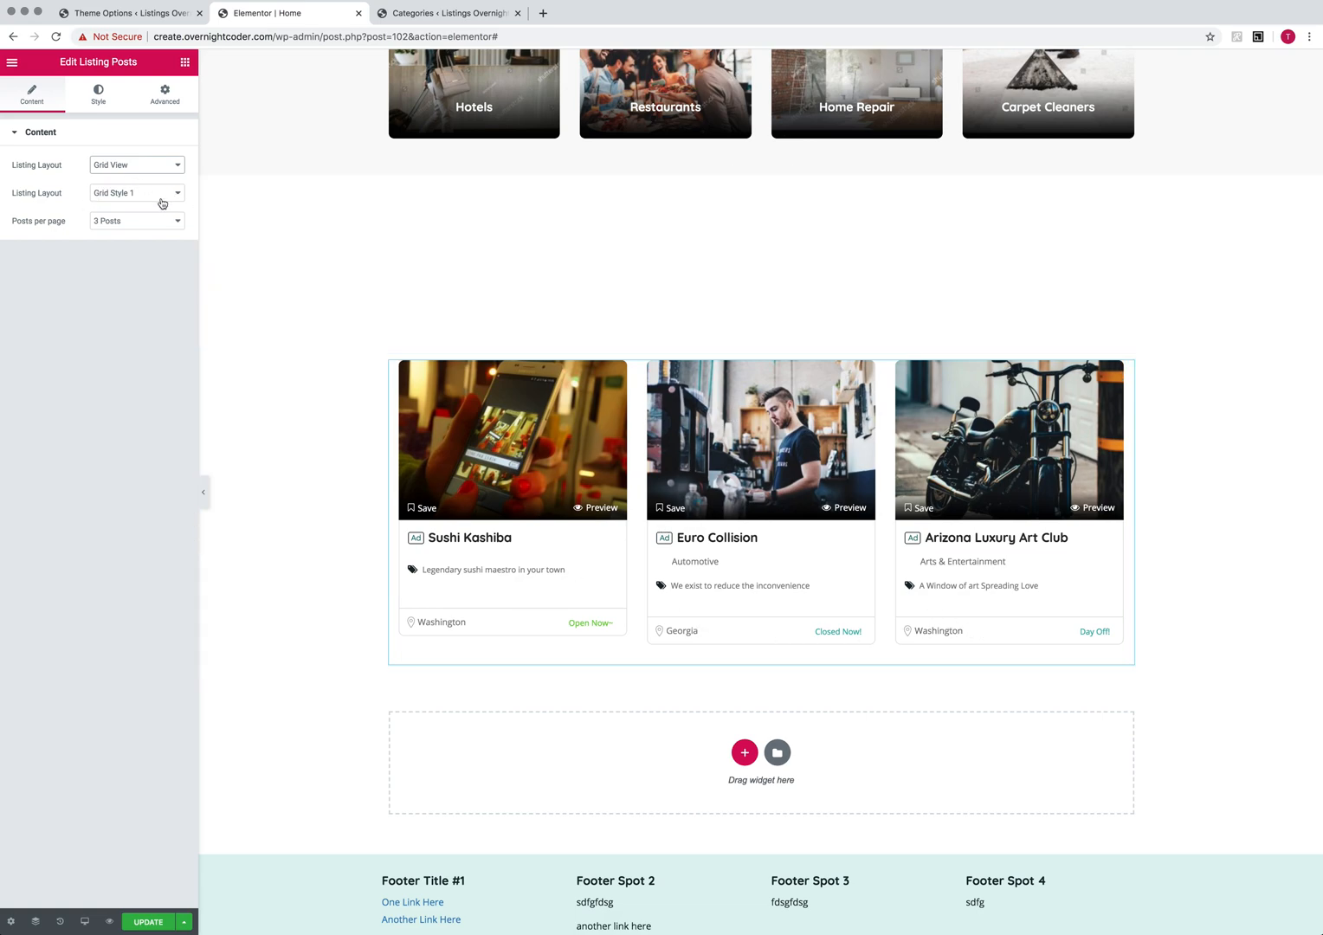
Try Grid Style 2 and Grid Style 3 on the Listing Posts widget, and apply Grid Style 4.
left_click(154, 196)
left_click(150, 205)
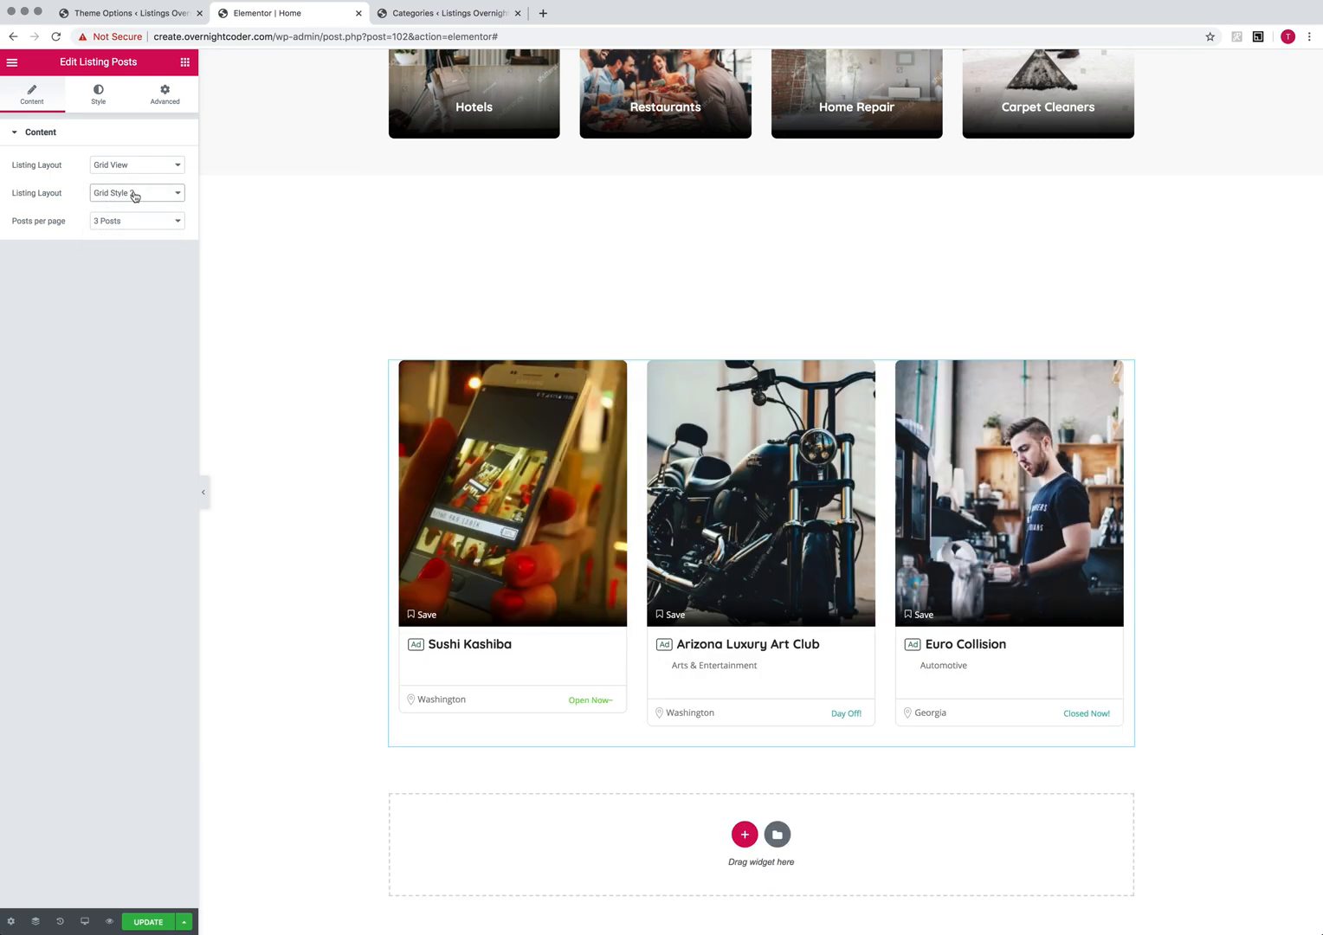
left_click(130, 194)
left_click(127, 204)
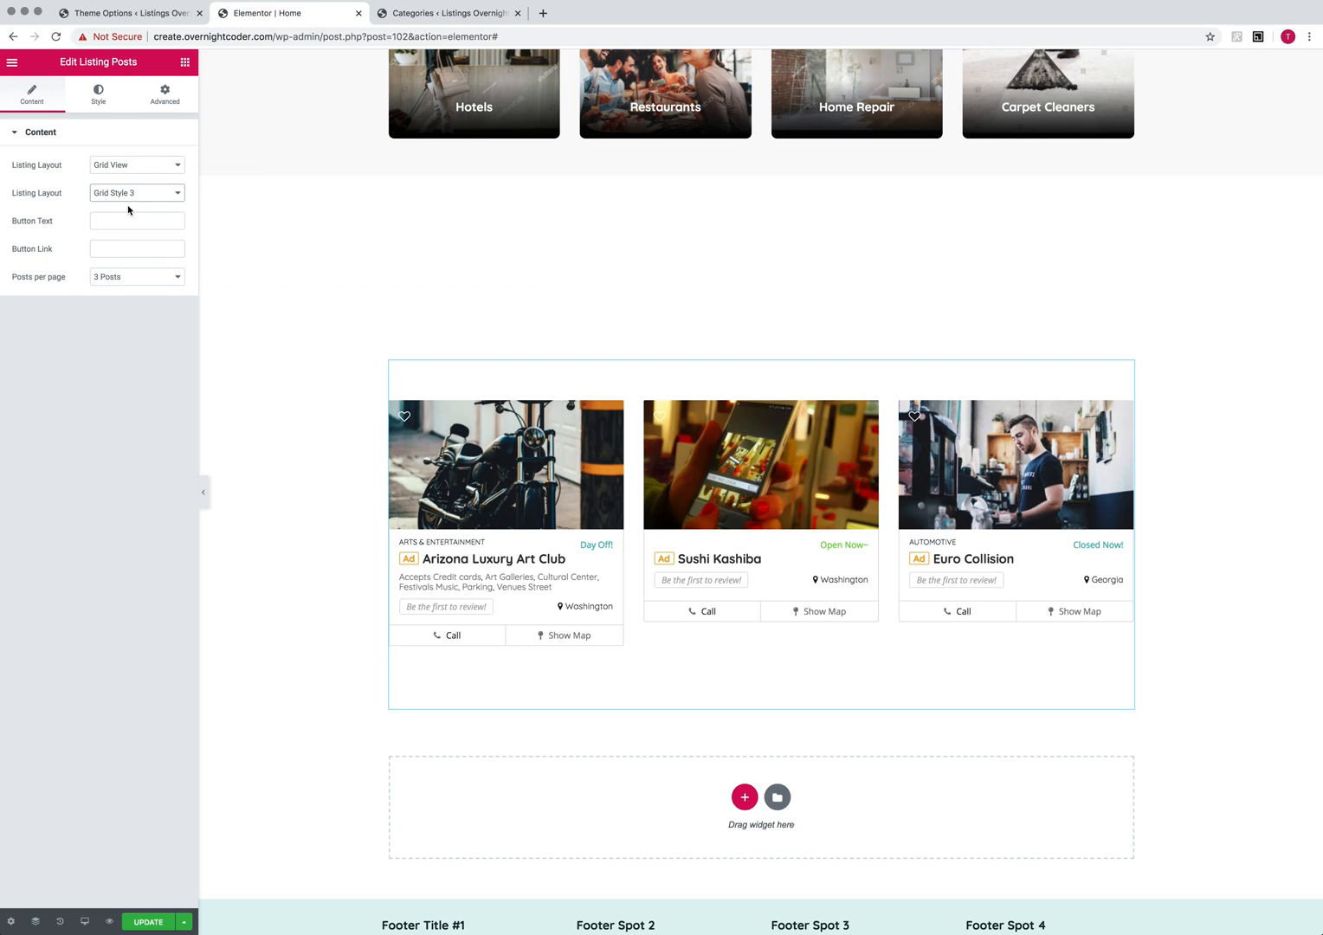
left_click(142, 198)
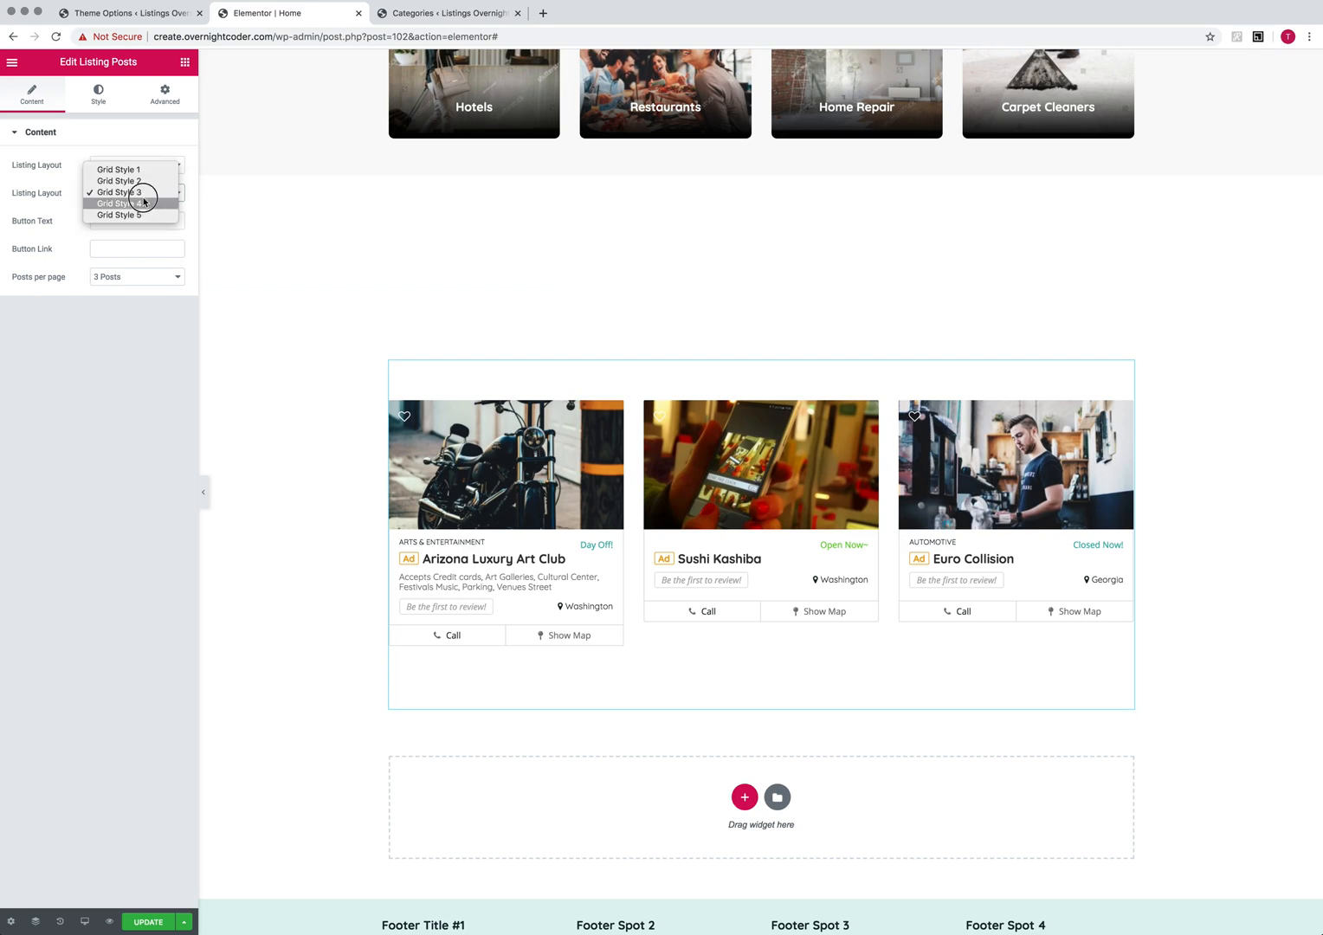
left_click(143, 206)
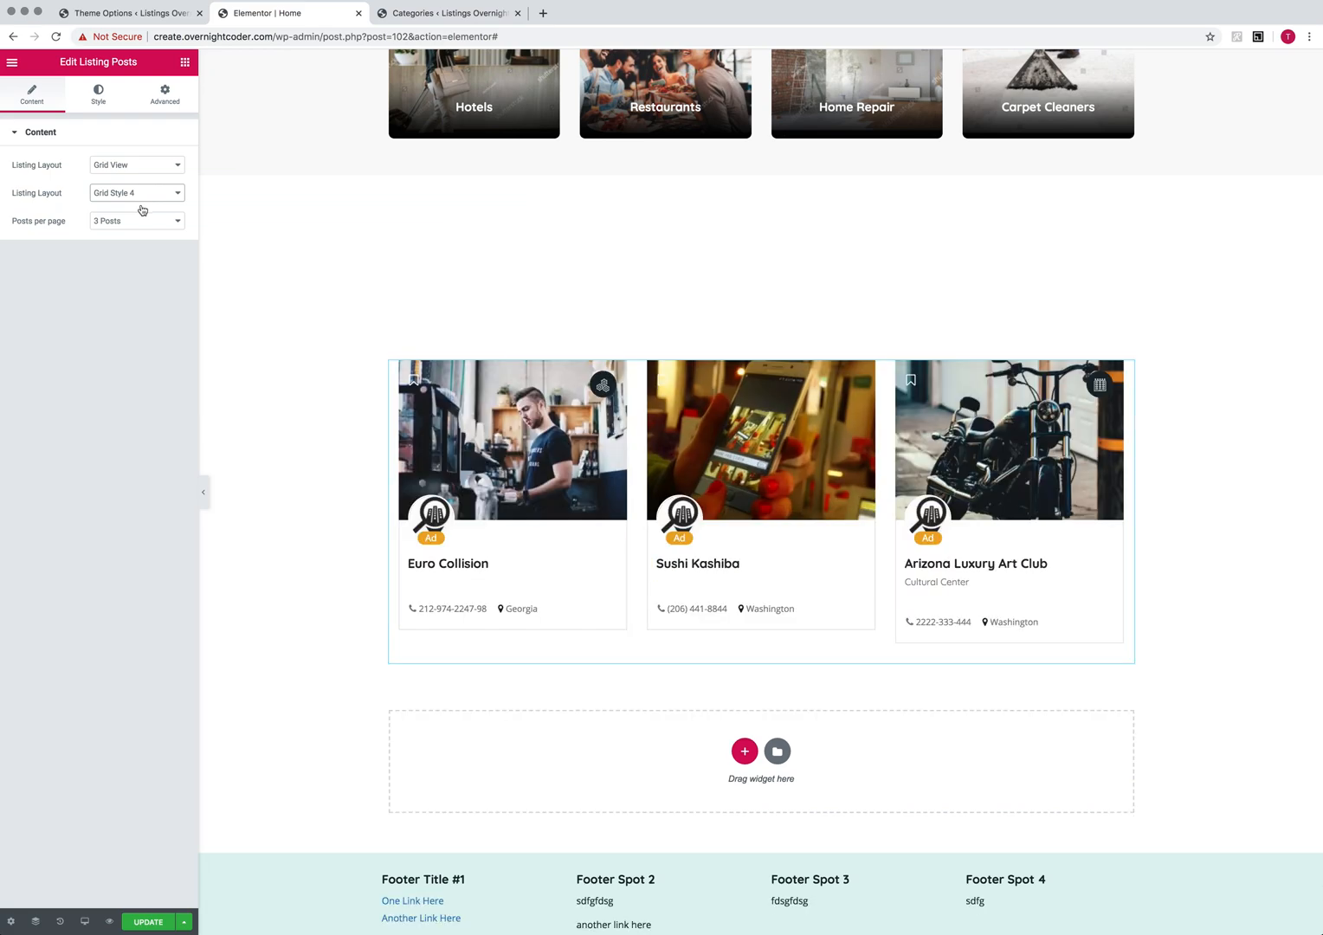
Try Grid Style 5 on the Listing Posts widget, and apply Grid Style 1 instead.
left_click(142, 210)
left_click(145, 207)
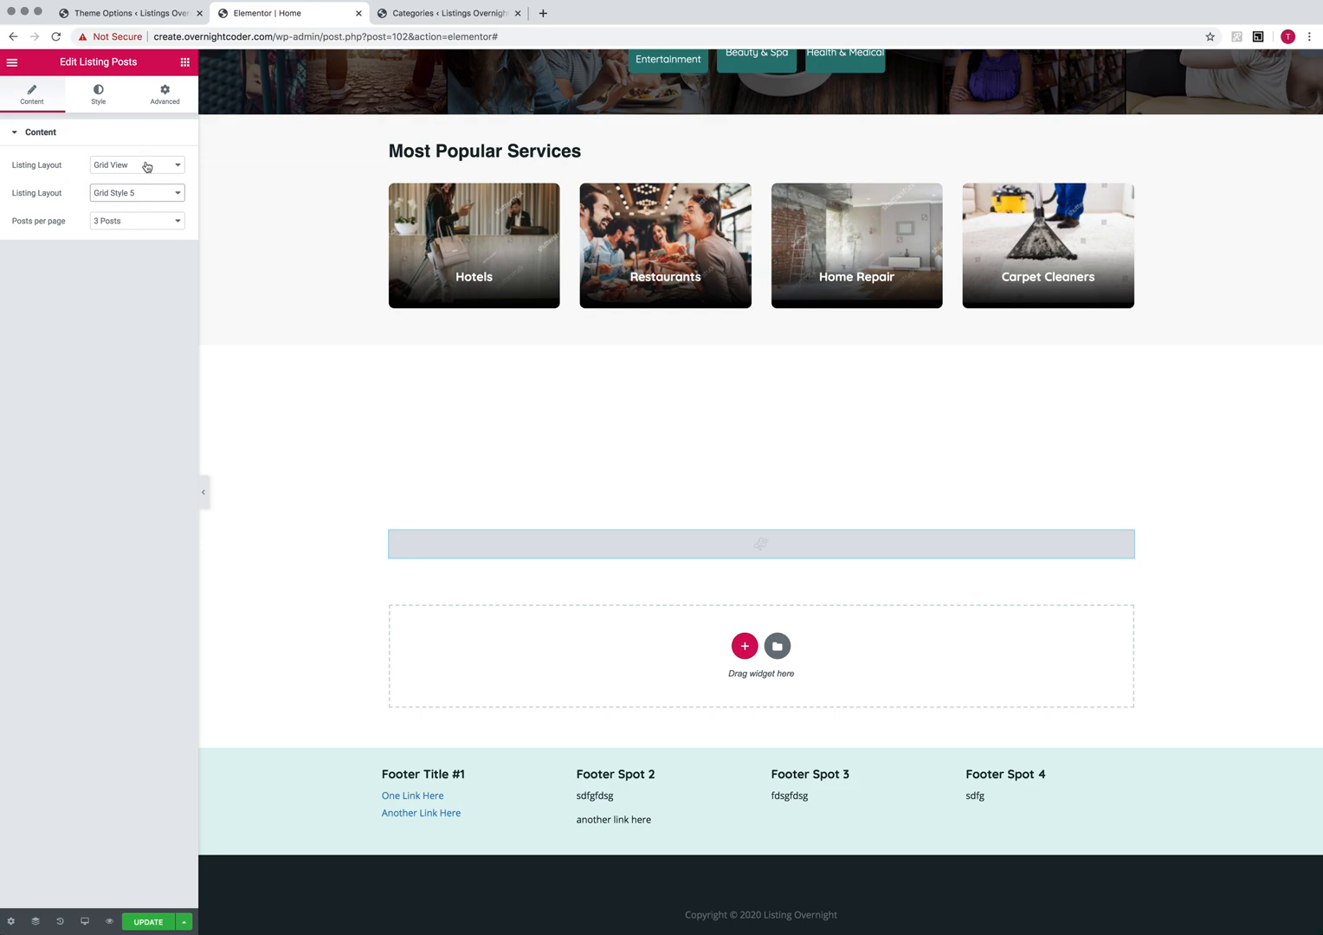
left_click(144, 165)
left_click(144, 165)
left_click(128, 193)
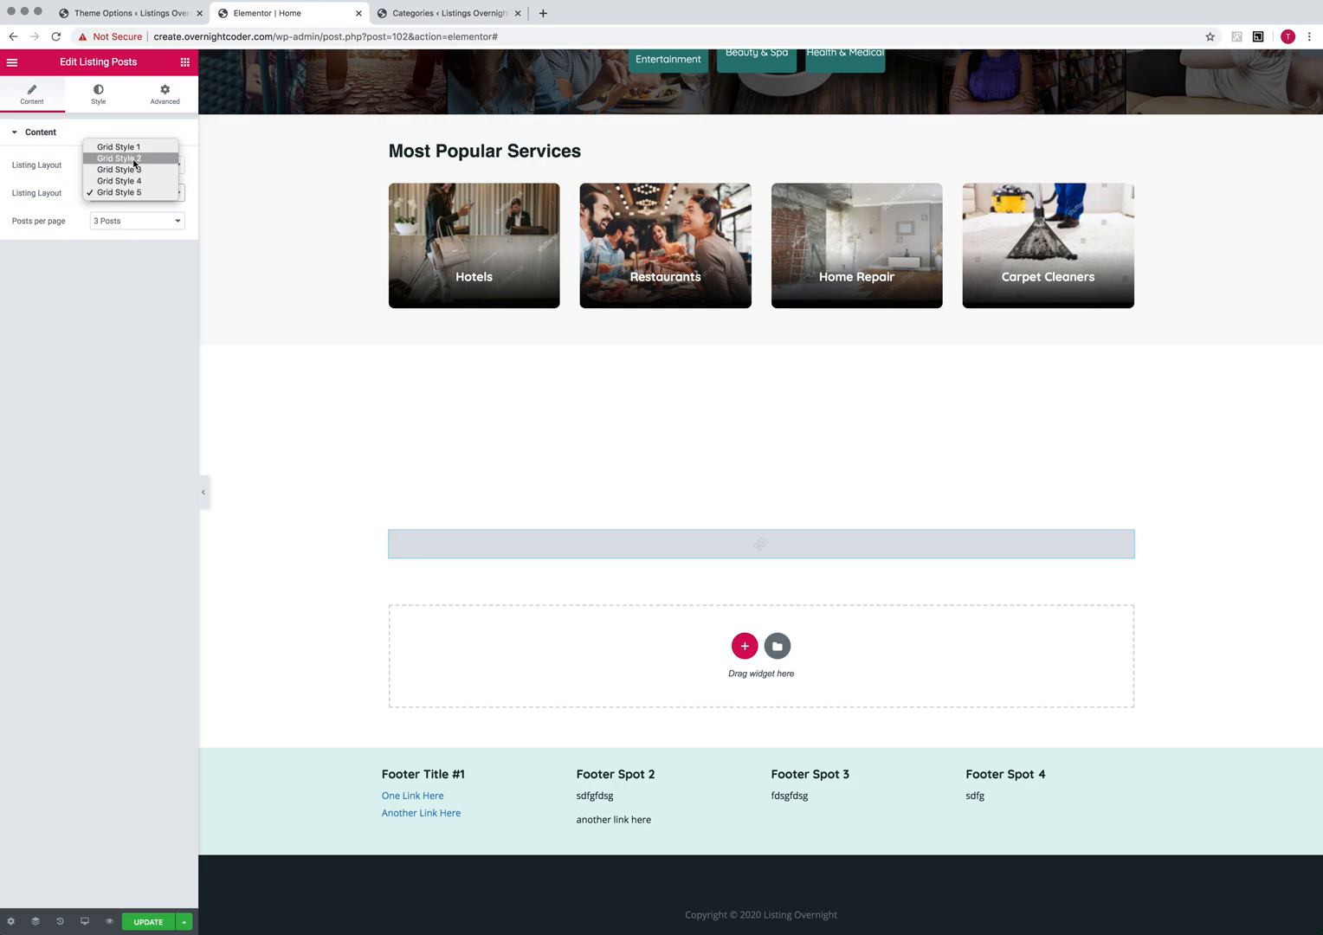
left_click(136, 145)
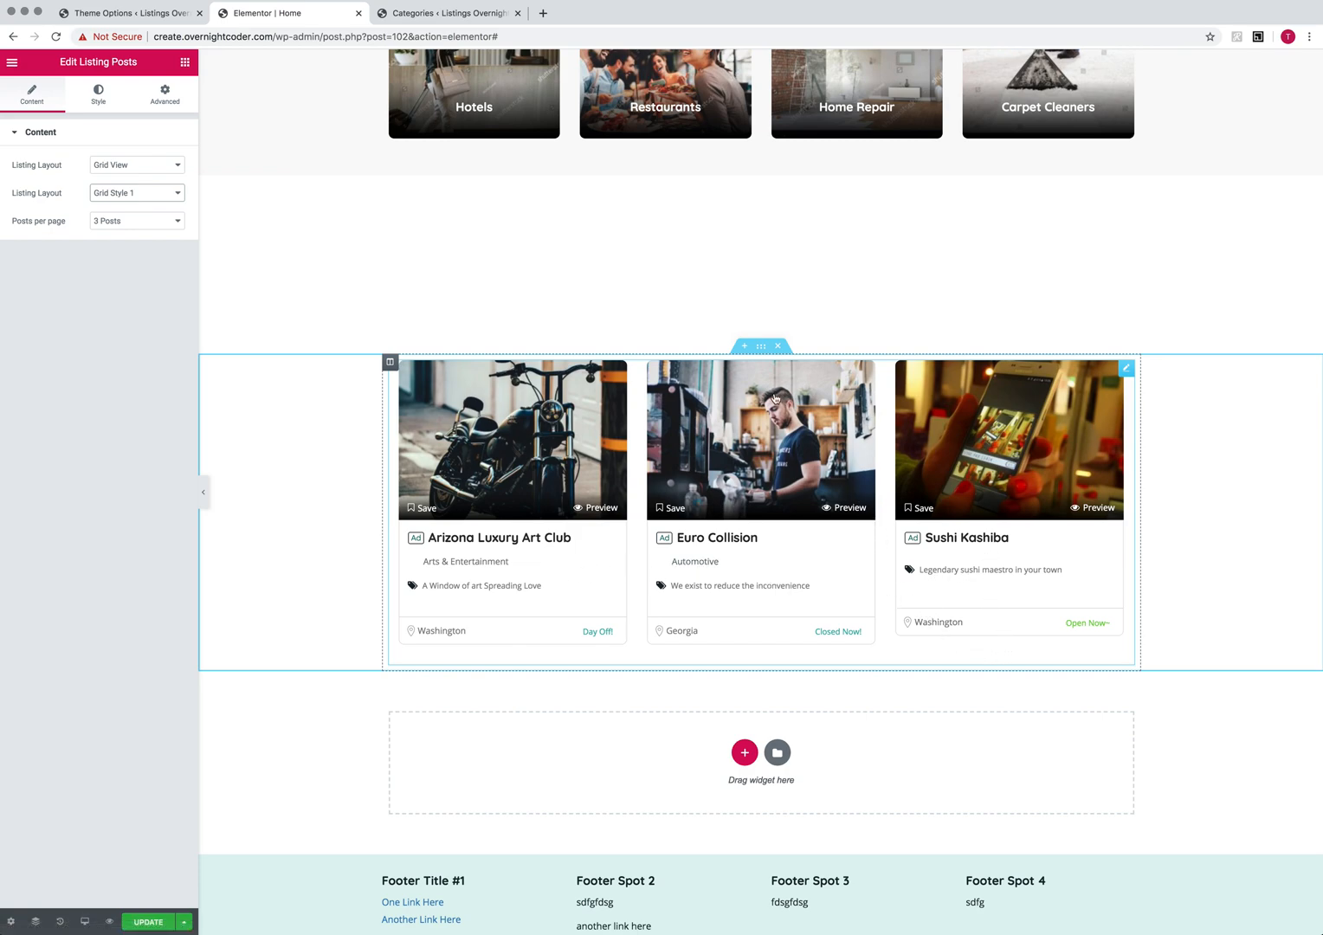
Duplicate the Most Popular Services heading and move the copy directly above the Listing Posts widget.
scroll(709, 221, "up", 3)
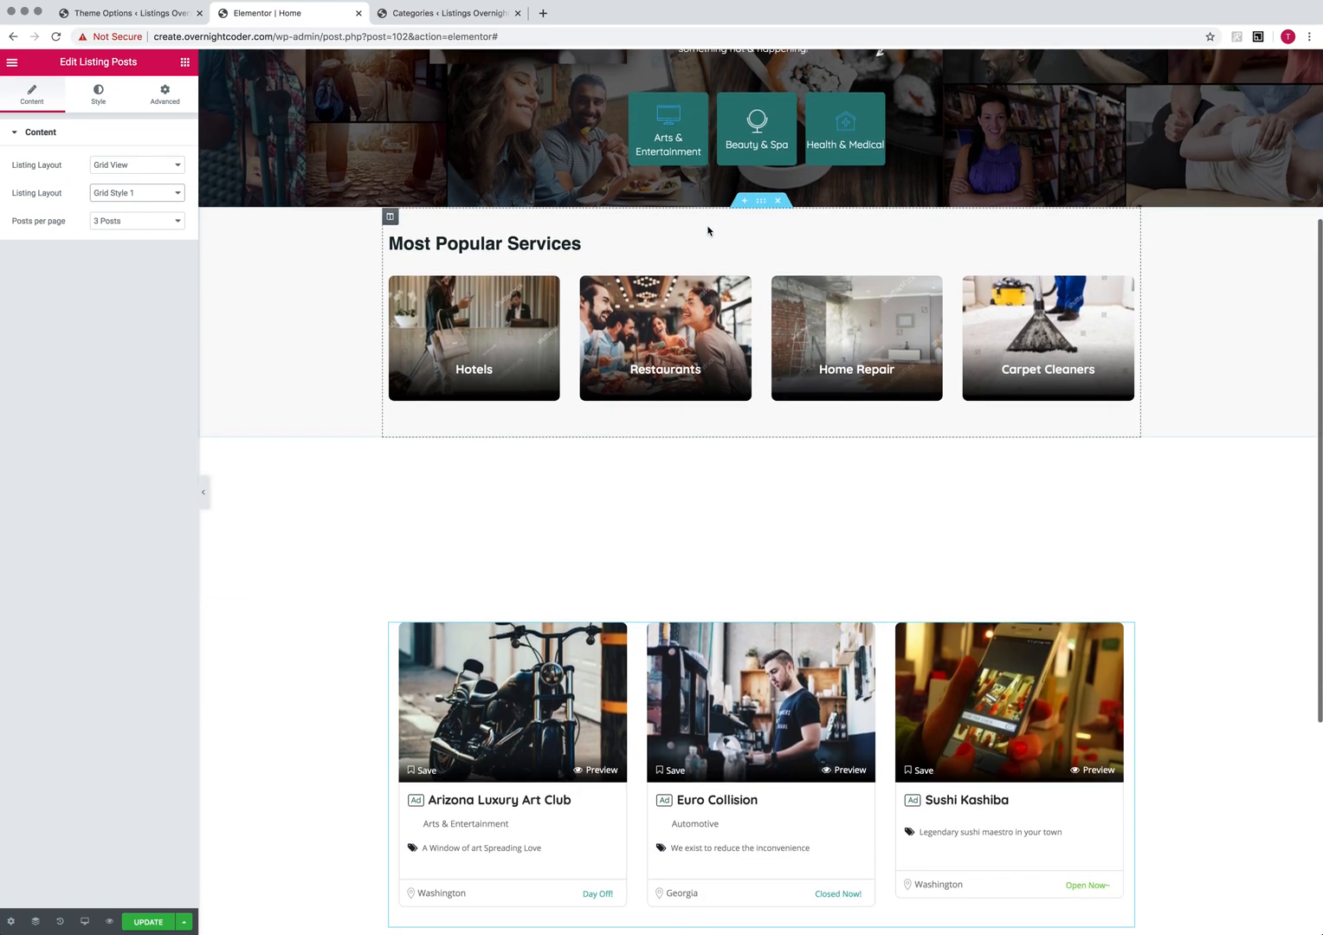
scroll(708, 231, "down", 1)
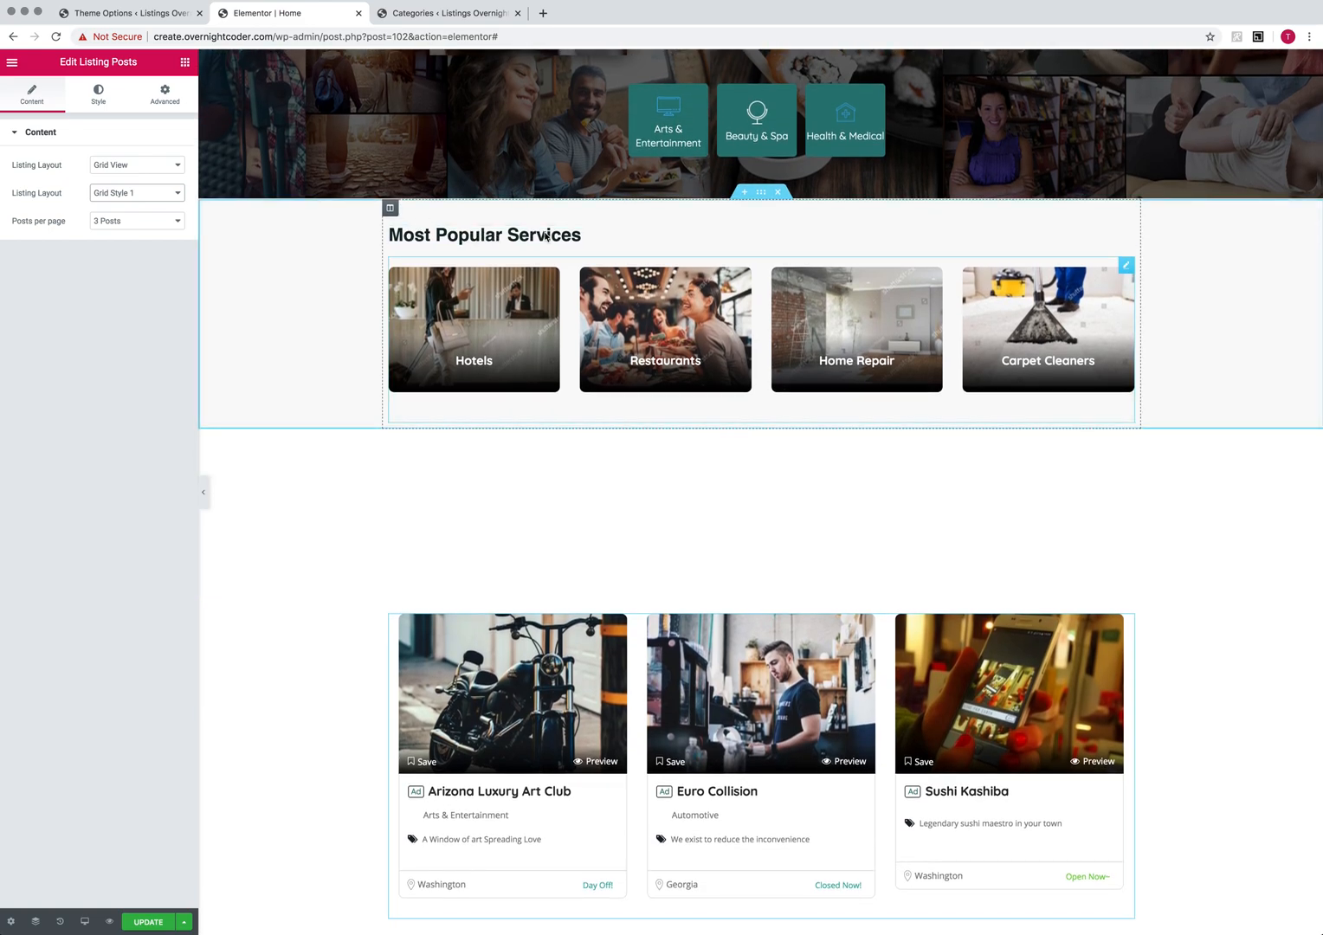
left_click(505, 238)
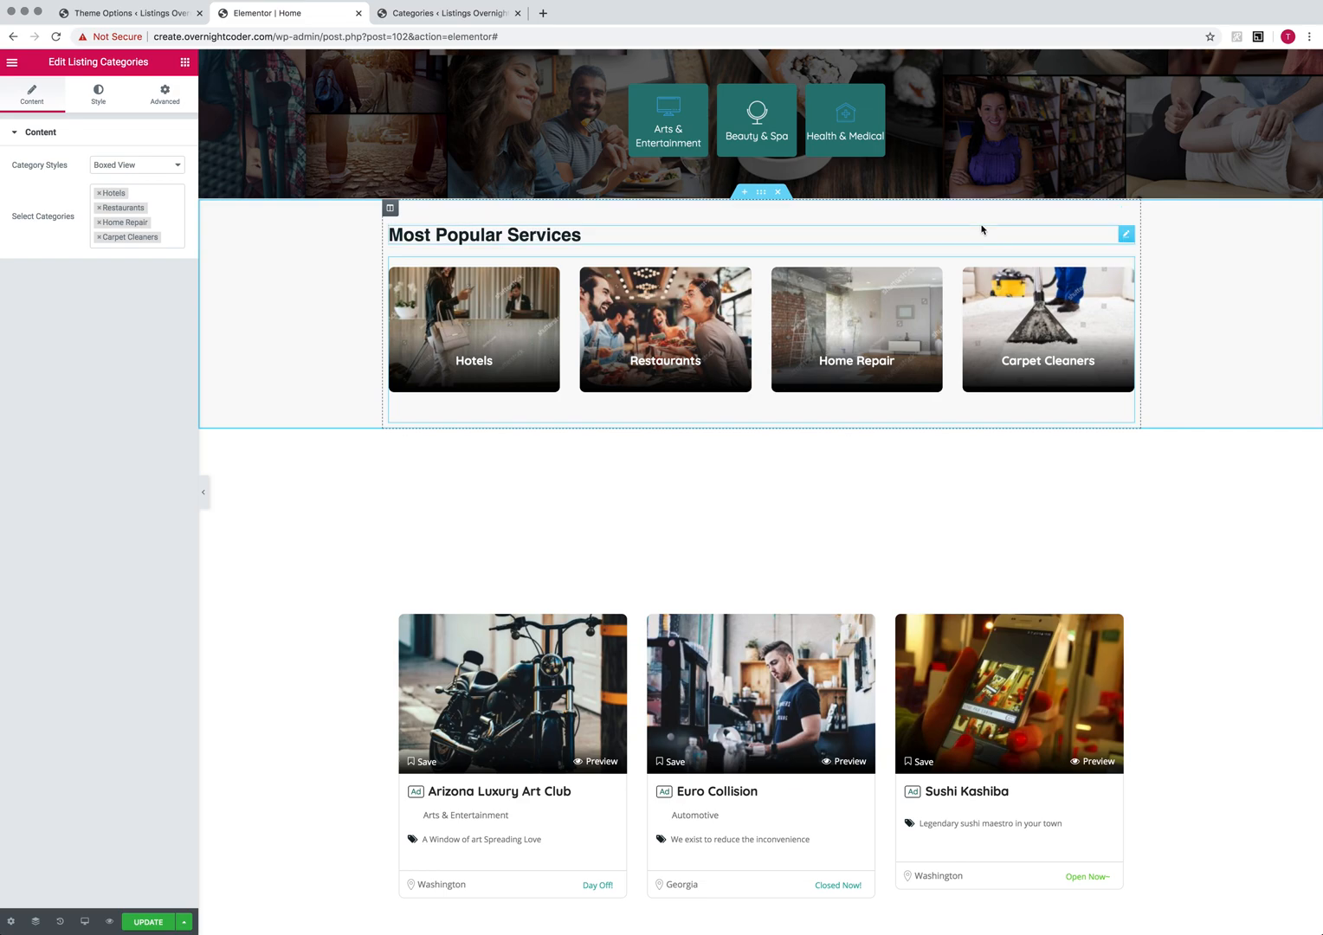
right_click(1124, 229)
left_click(1154, 259)
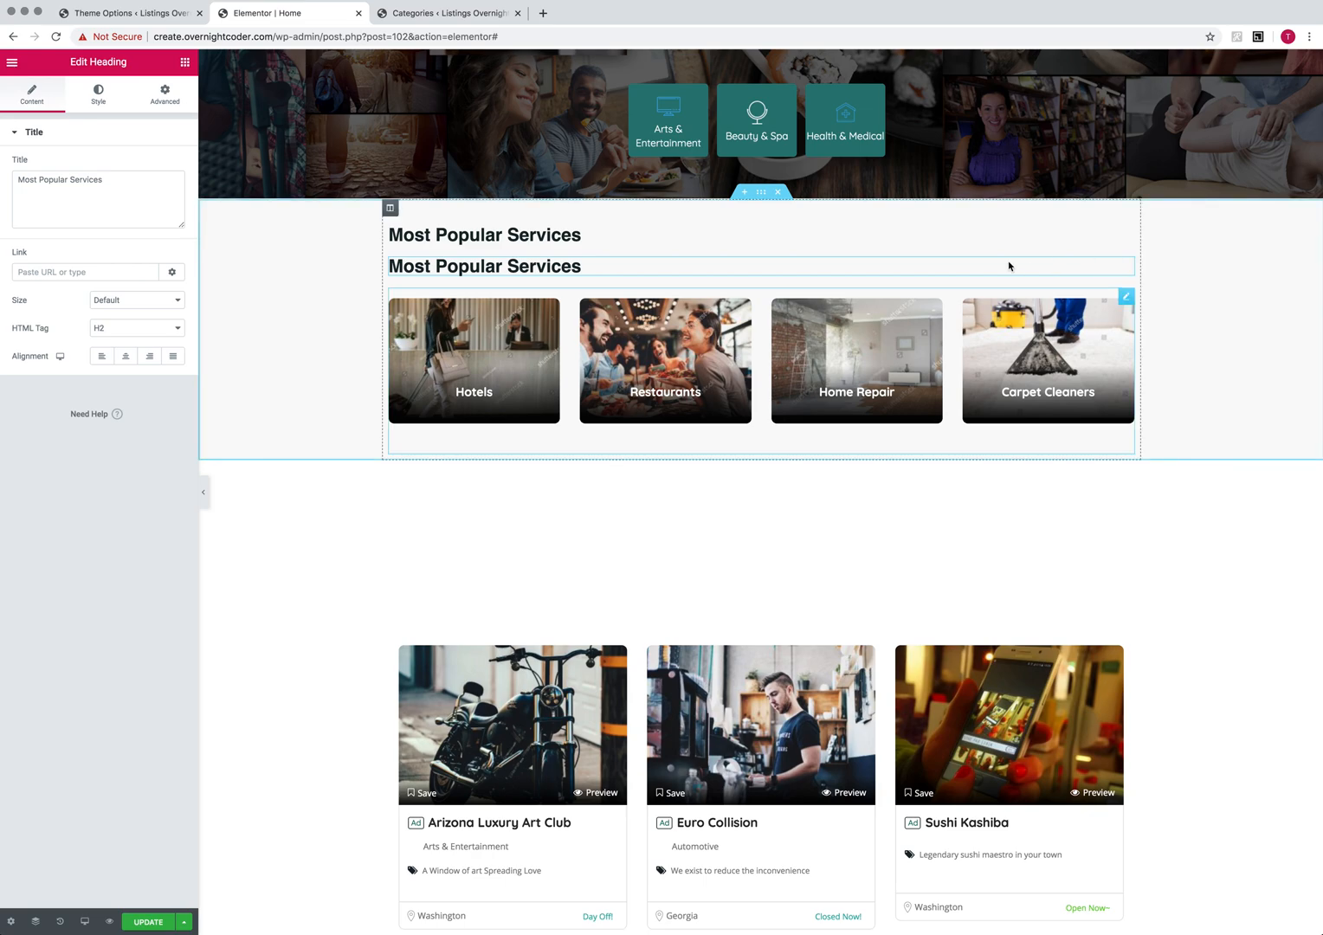
left_click_drag(1125, 235, 729, 633)
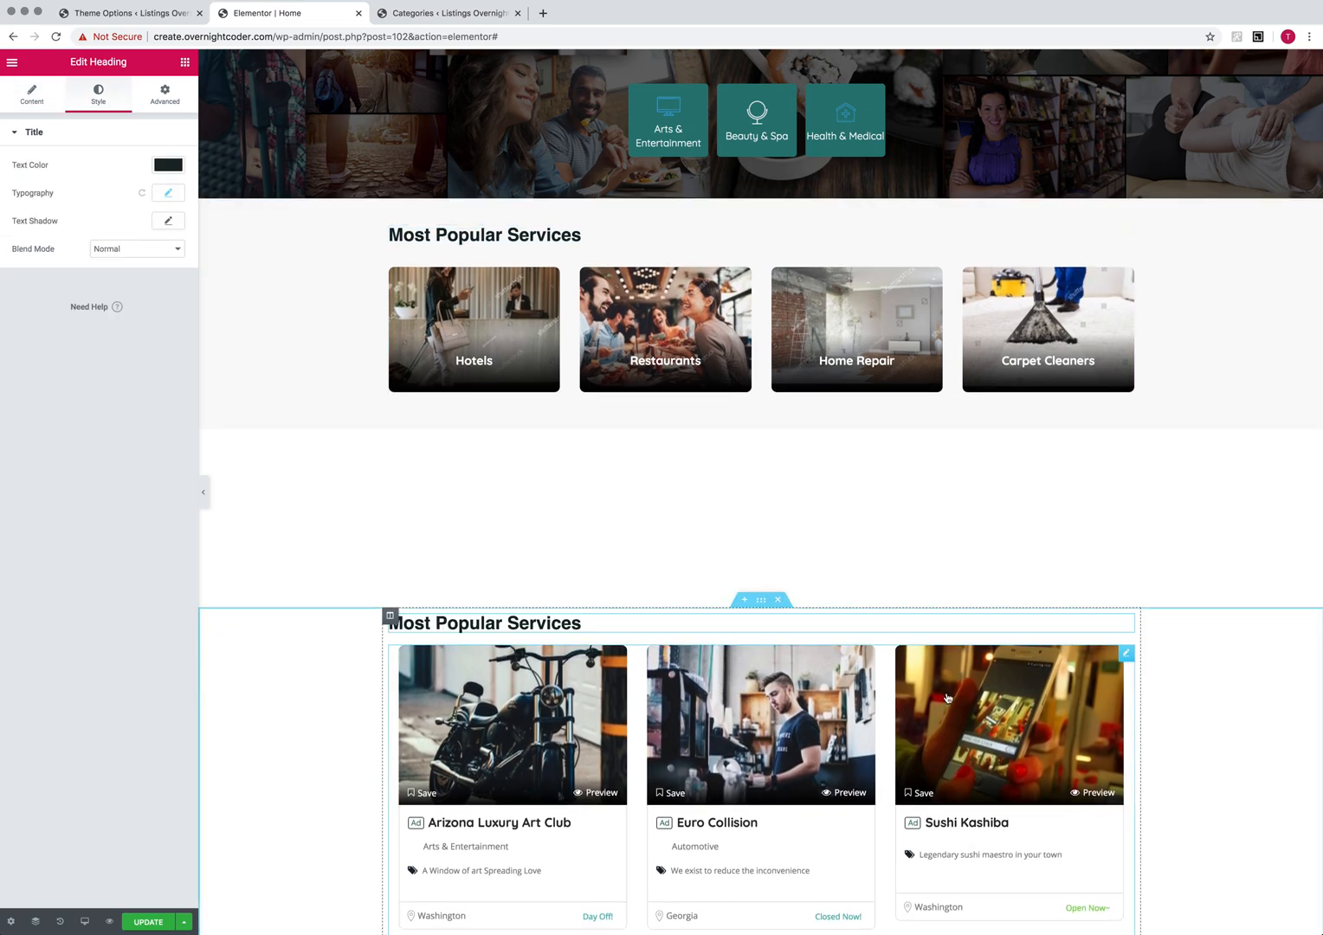
Open the copied heading above the listings for editing and change its title to "Hottest Listings".
left_click(1125, 622)
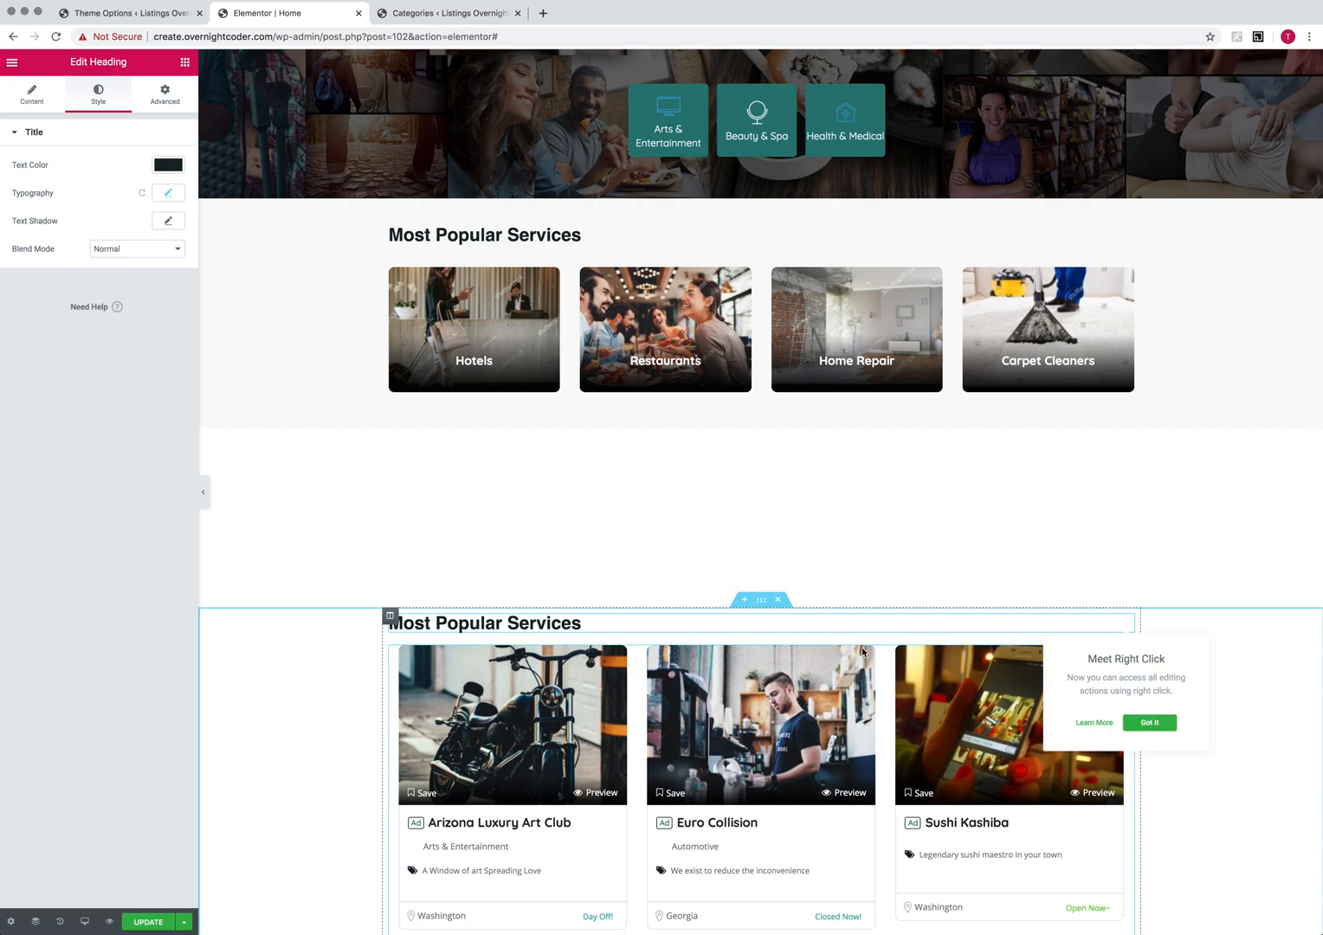
right_click(1126, 623)
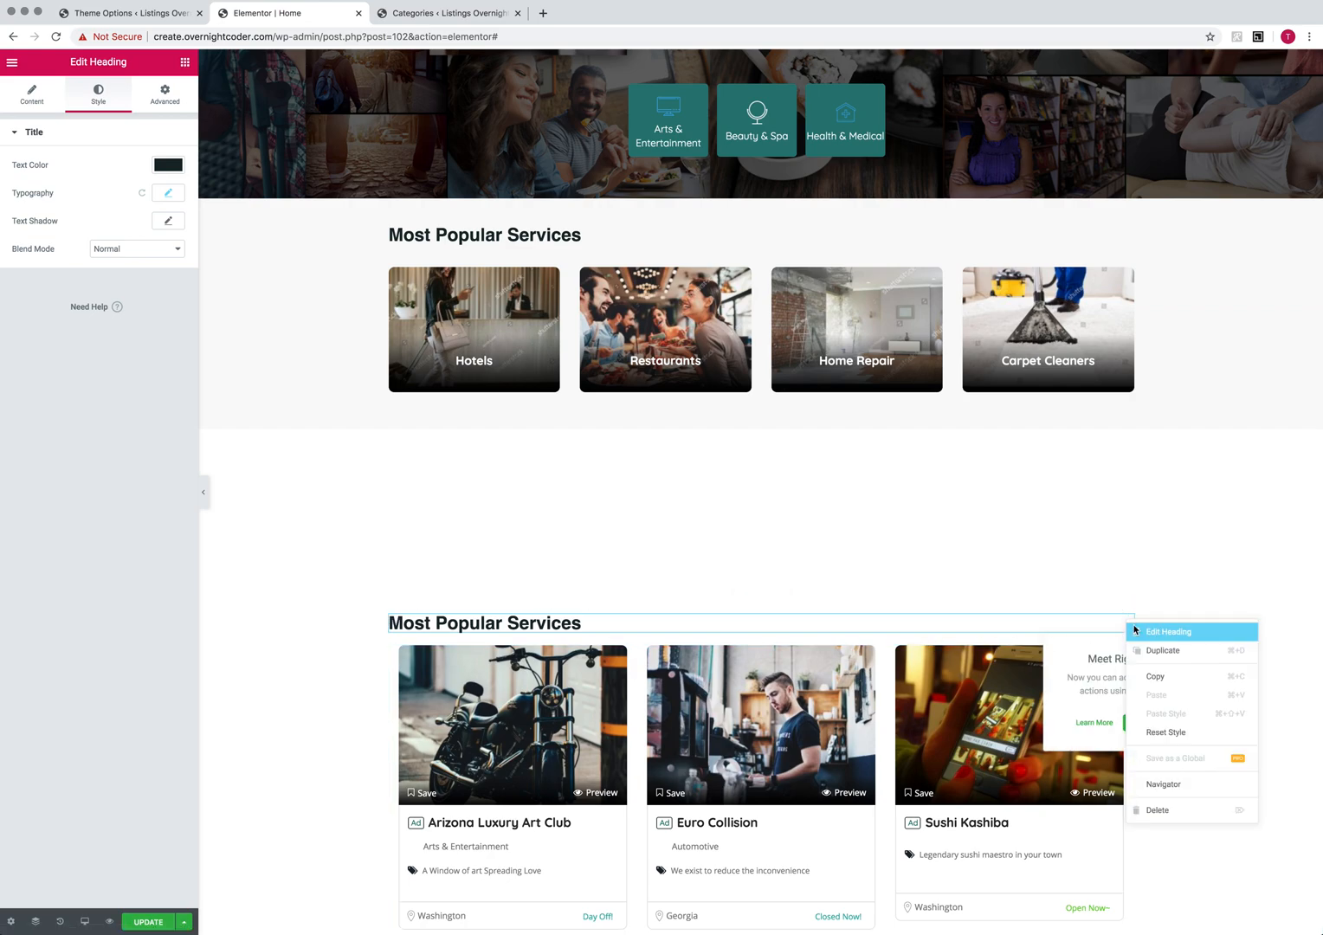
left_click(115, 194)
left_click(41, 100)
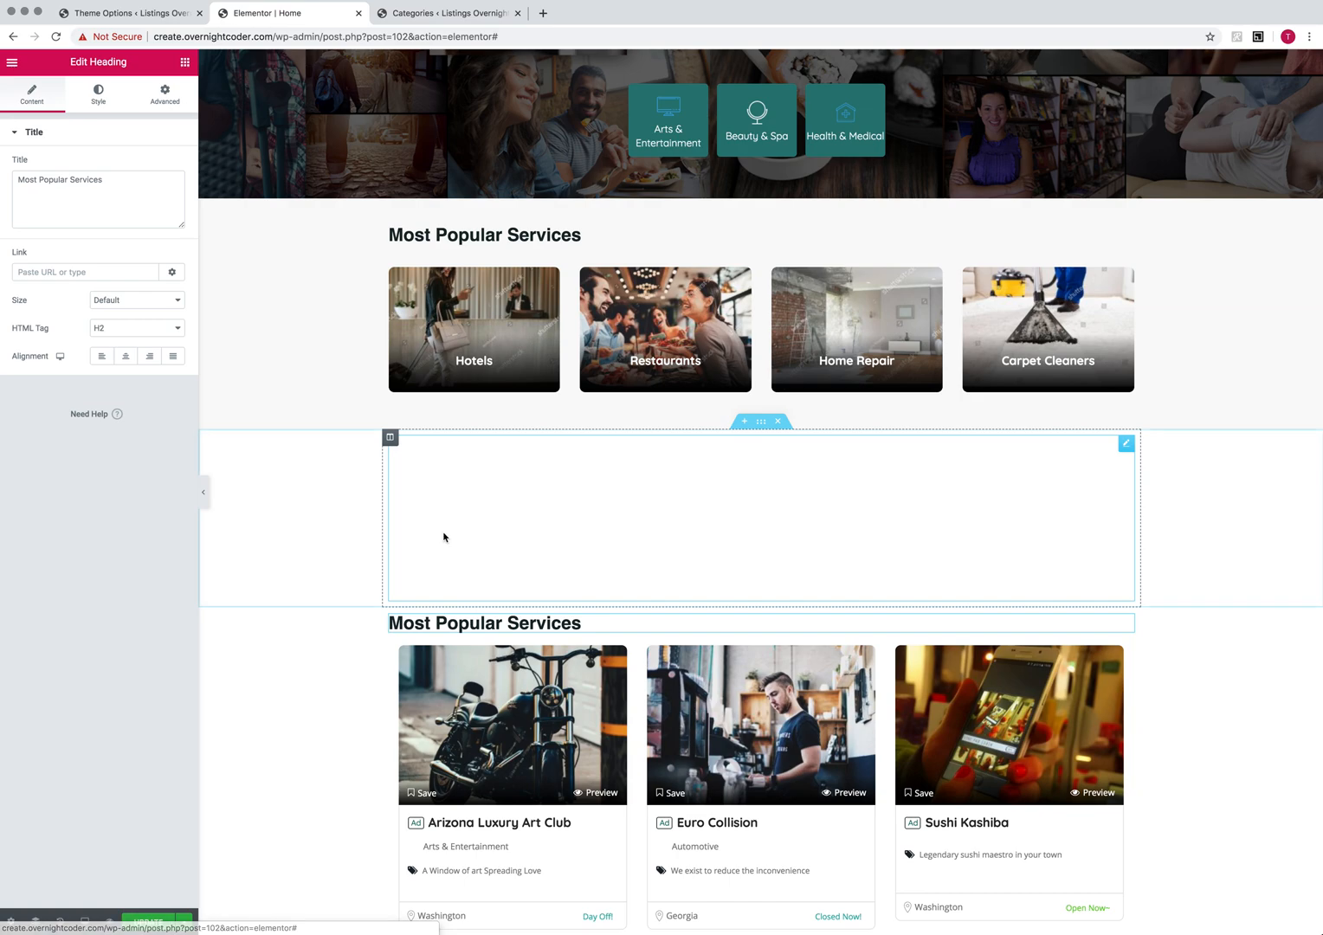
triple_click(100, 178)
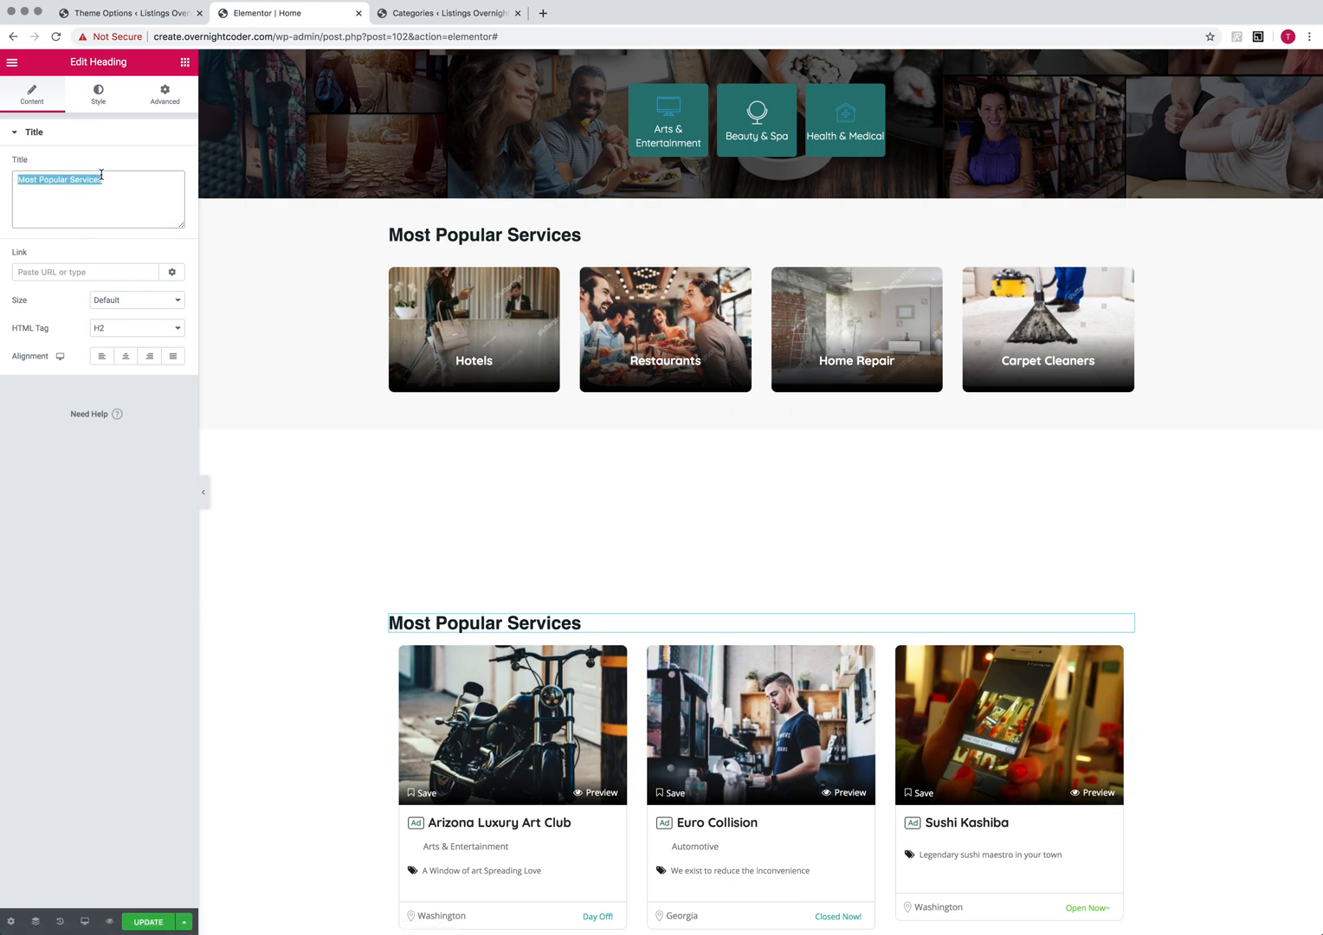
type("M")
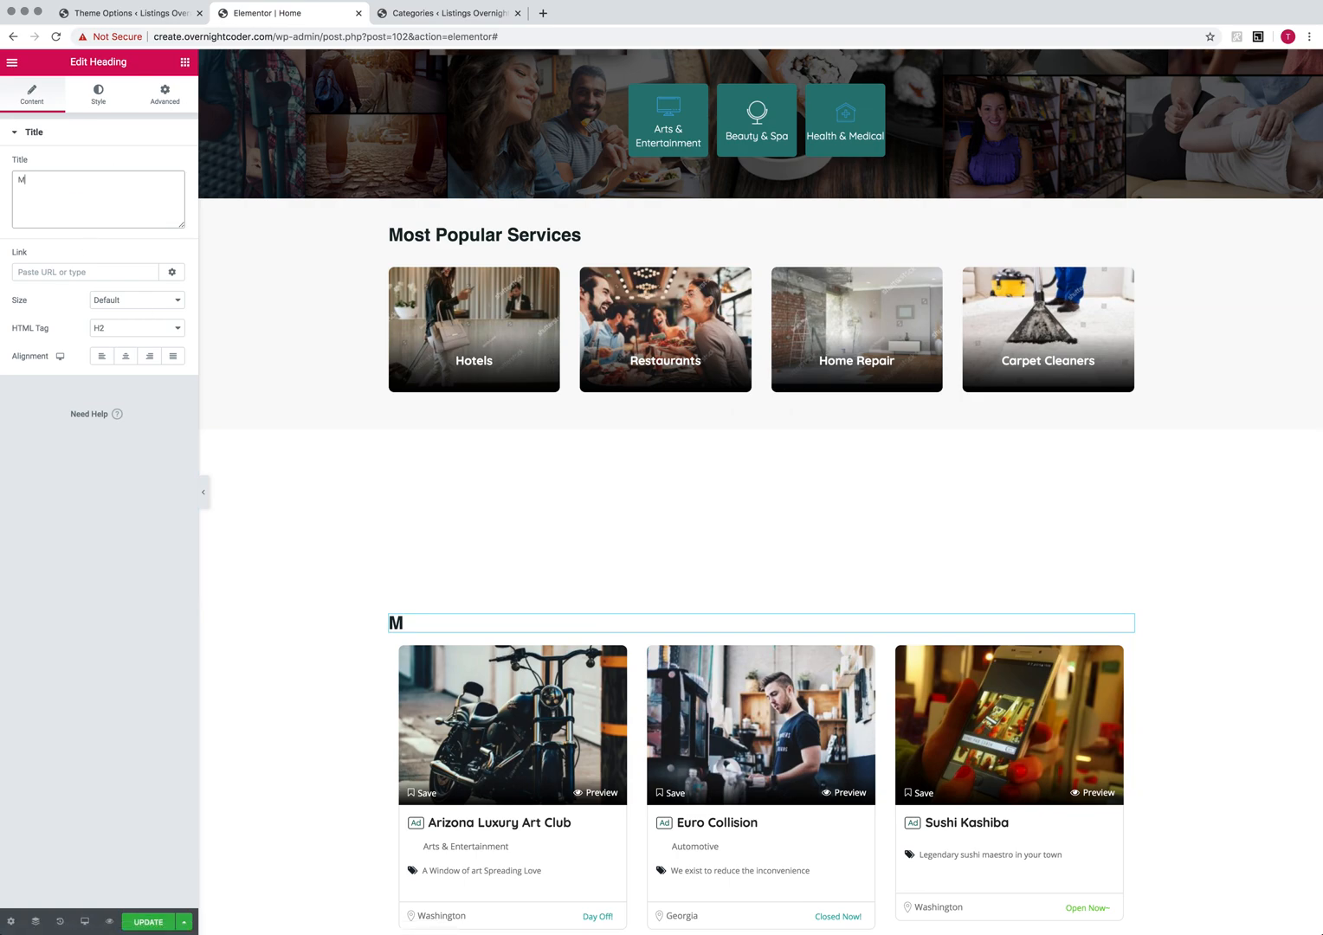
key("BackSpace")
type("Hottest Listings")
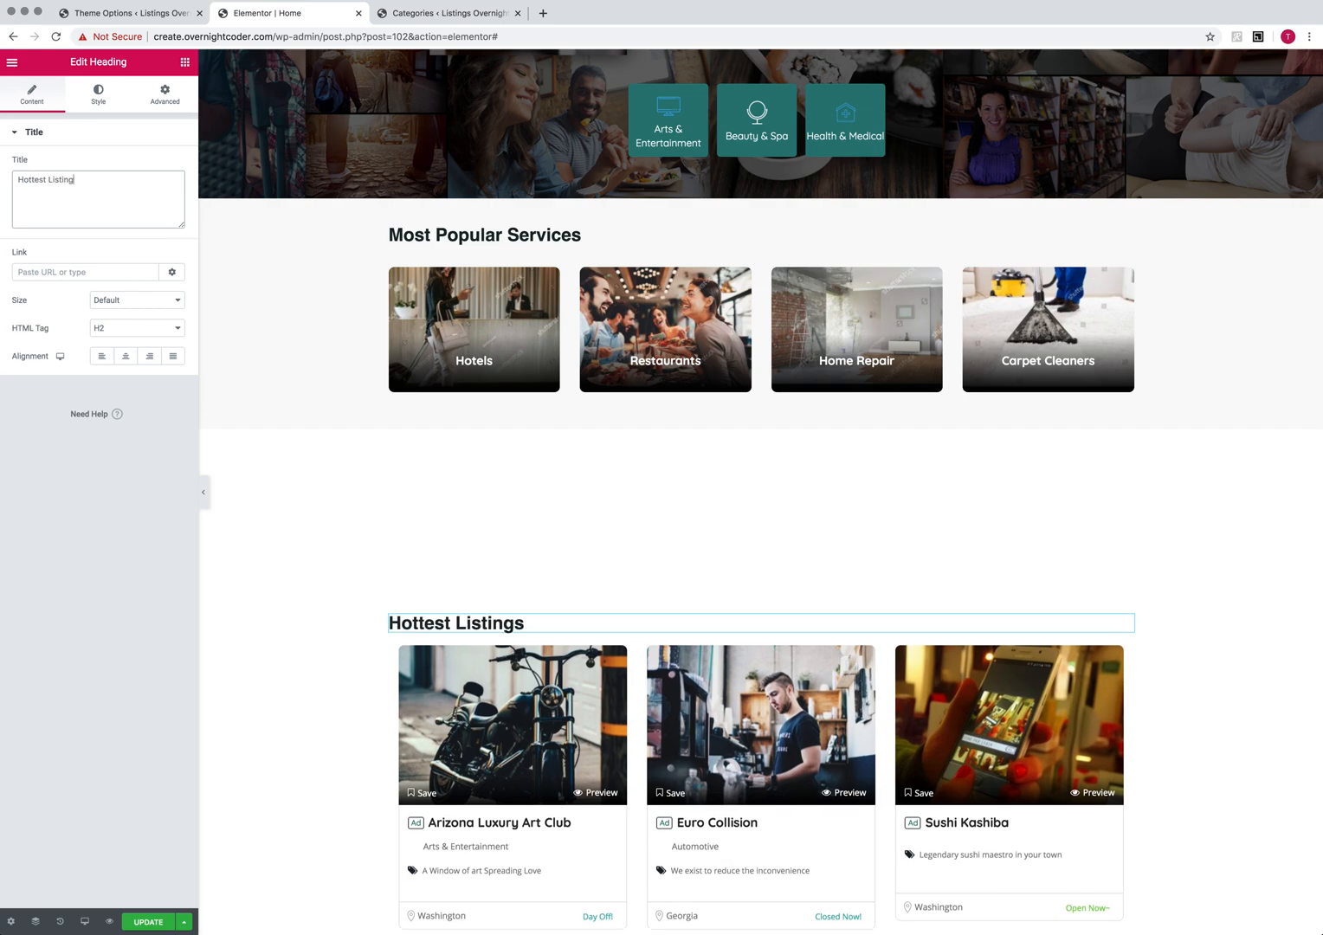
Clear the title of the heading above the listings and enter "Latest Listings".
key("BackSpace")
key("BackSpace")
key("BackSpace")
key("BackSpace")
key("BackSpace")
key("BackSpace")
key("BackSpace")
key("BackSpace")
key("BackSpace")
key("BackSpace")
key("BackSpace")
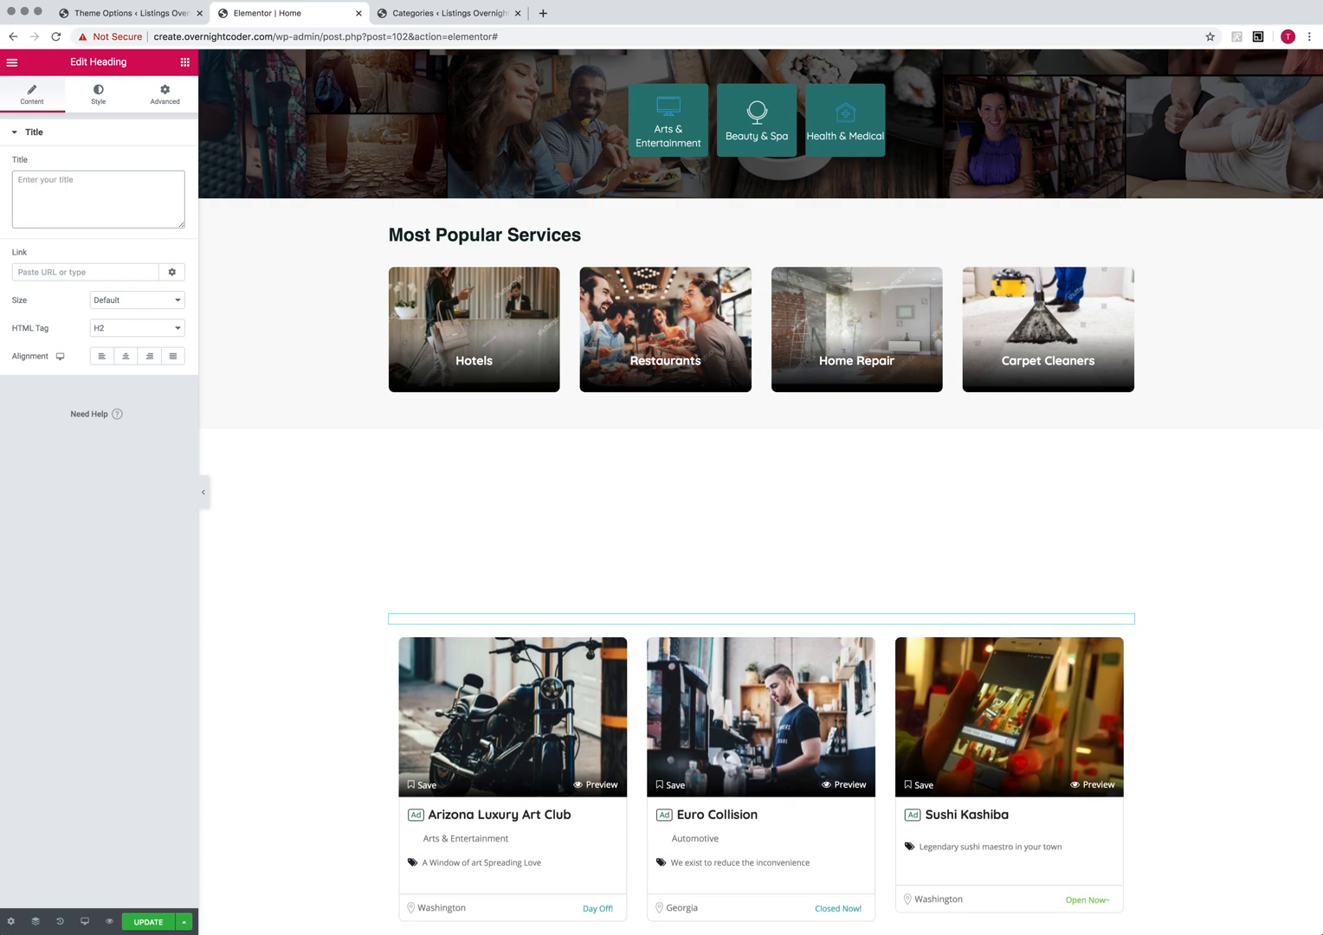
type("LAtest")
key("BackSpace")
type("atest Listings")
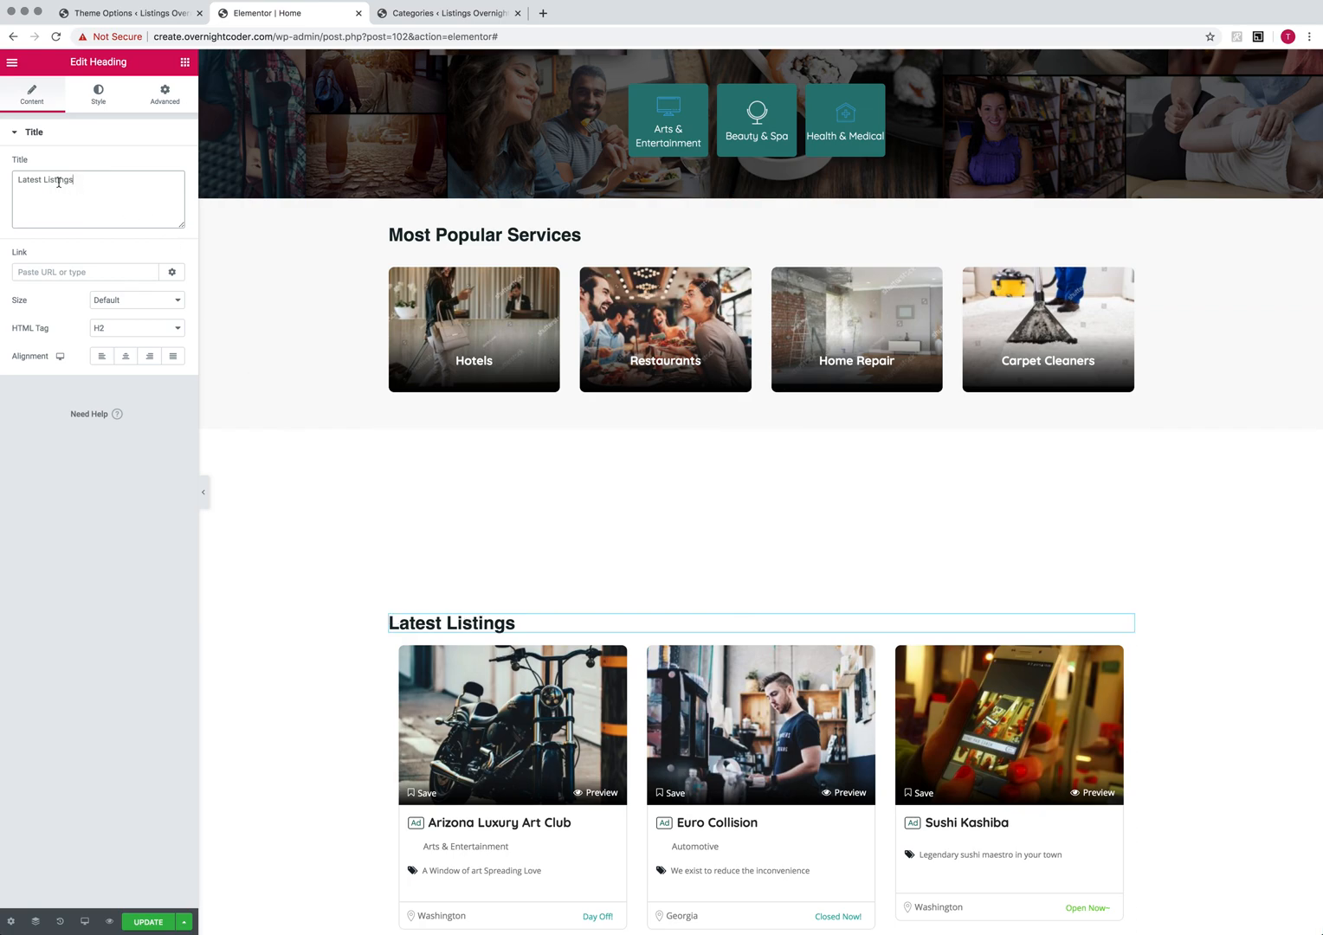
Change the title of the heading above the listings to "Popular Listings" and center it.
left_click_drag(41, 179, 1, 180)
type("Pop")
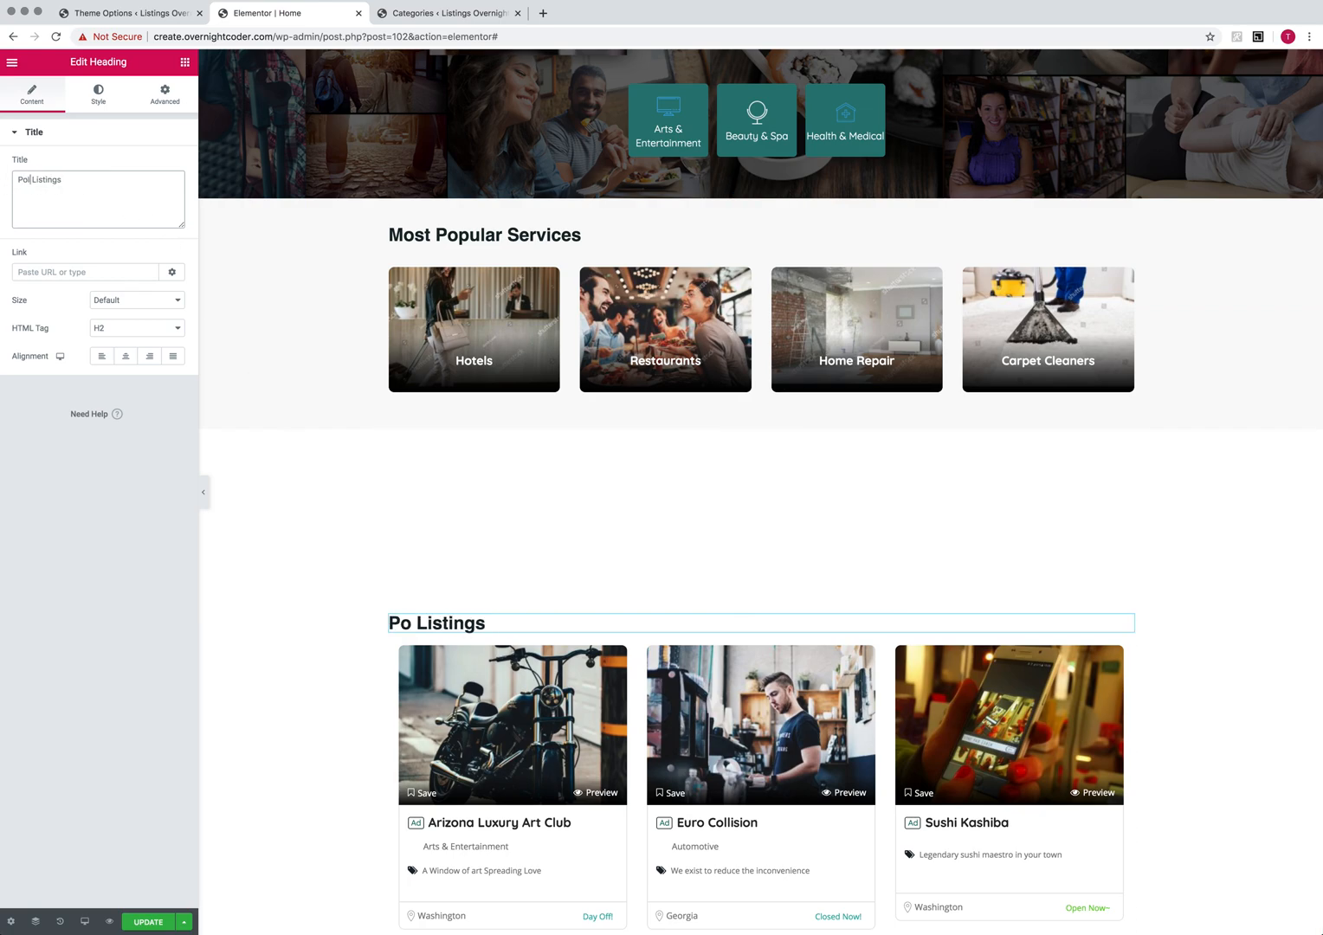
type("ular")
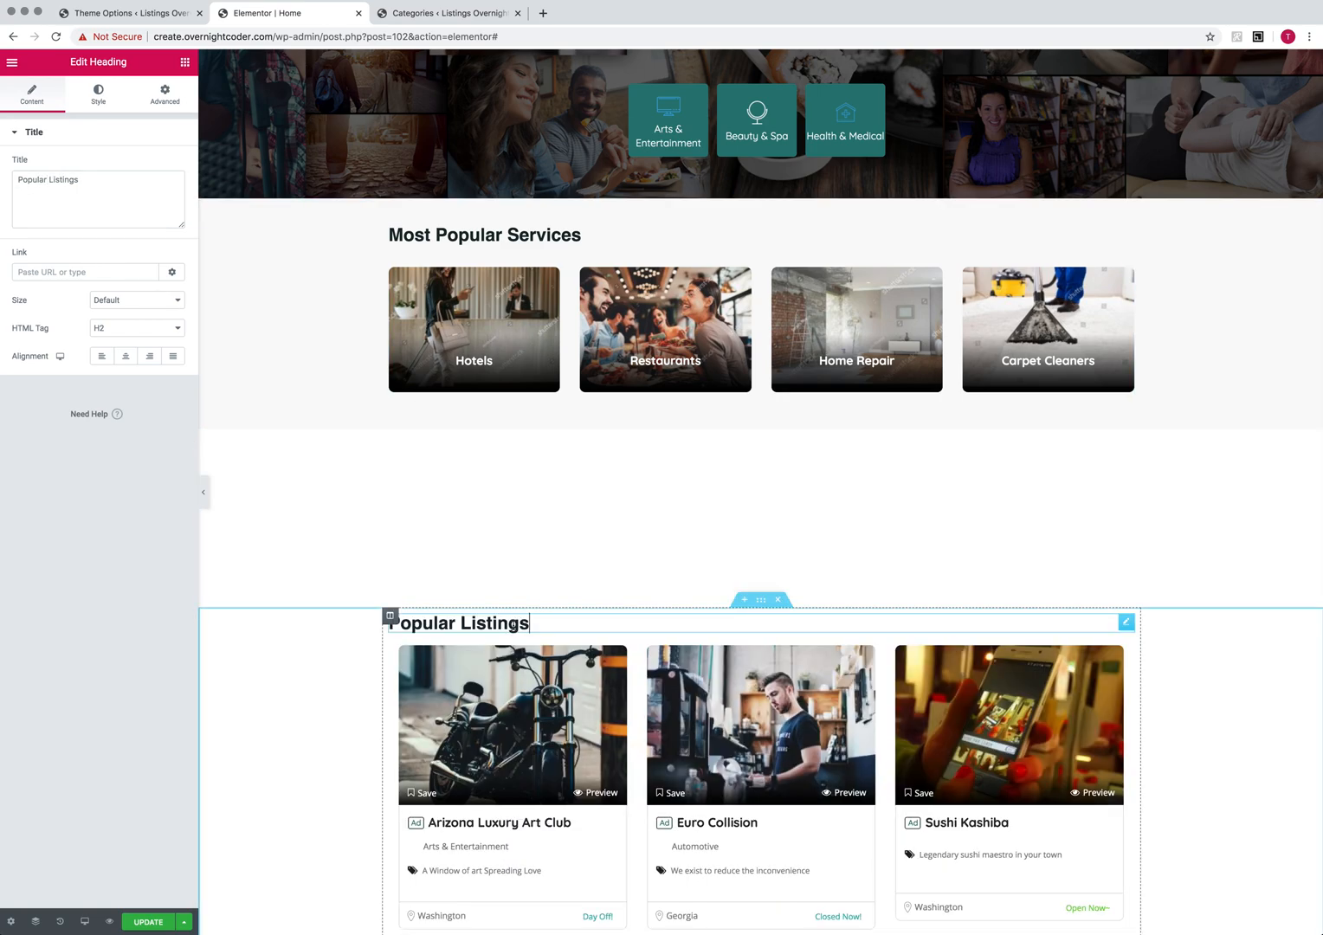
left_click(125, 357)
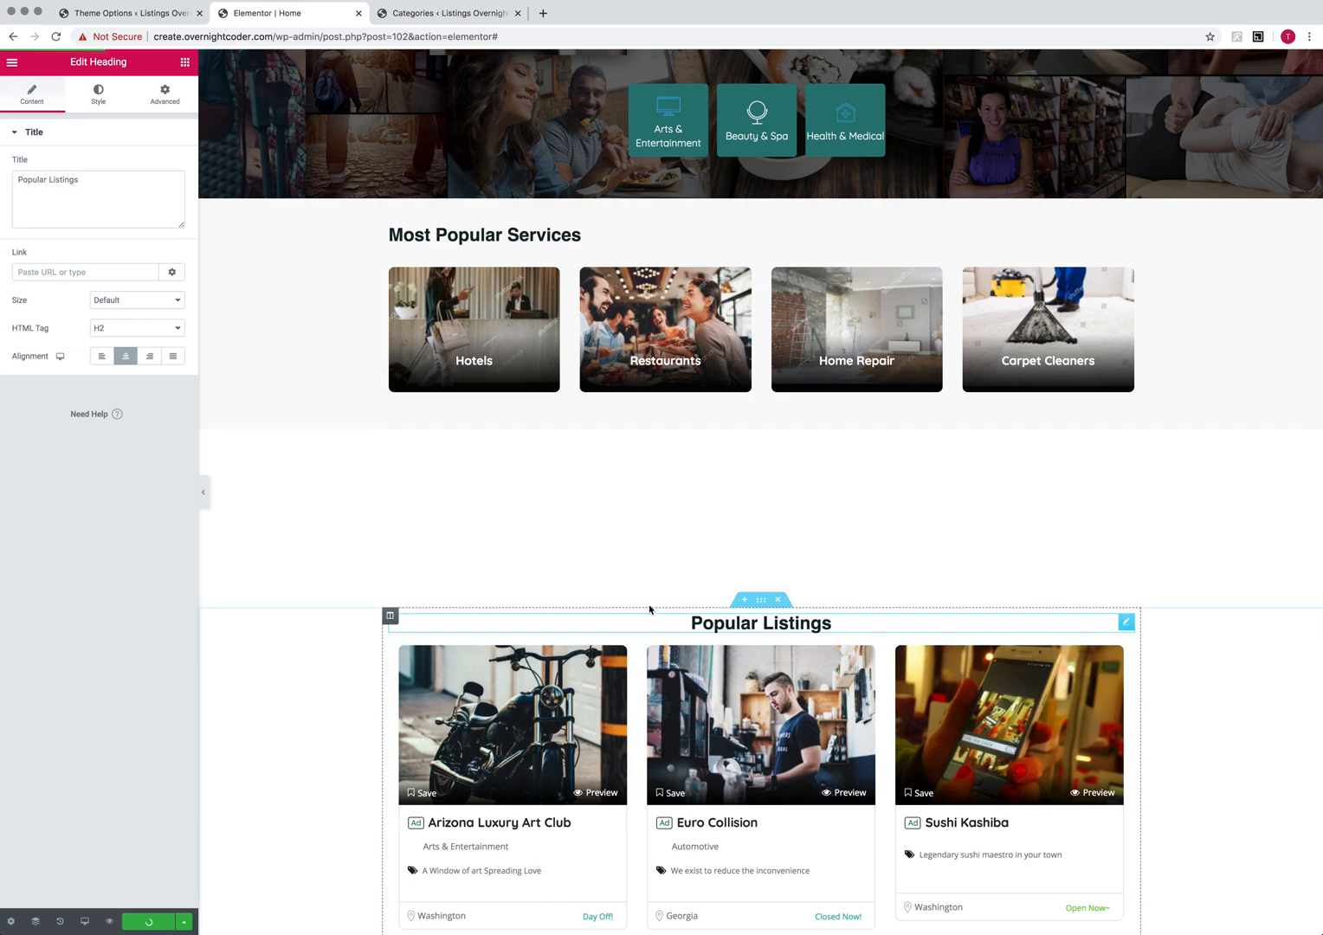
Give the Popular Listings section a classic background with the color f9f9f9.
right_click(761, 600)
left_click(786, 617)
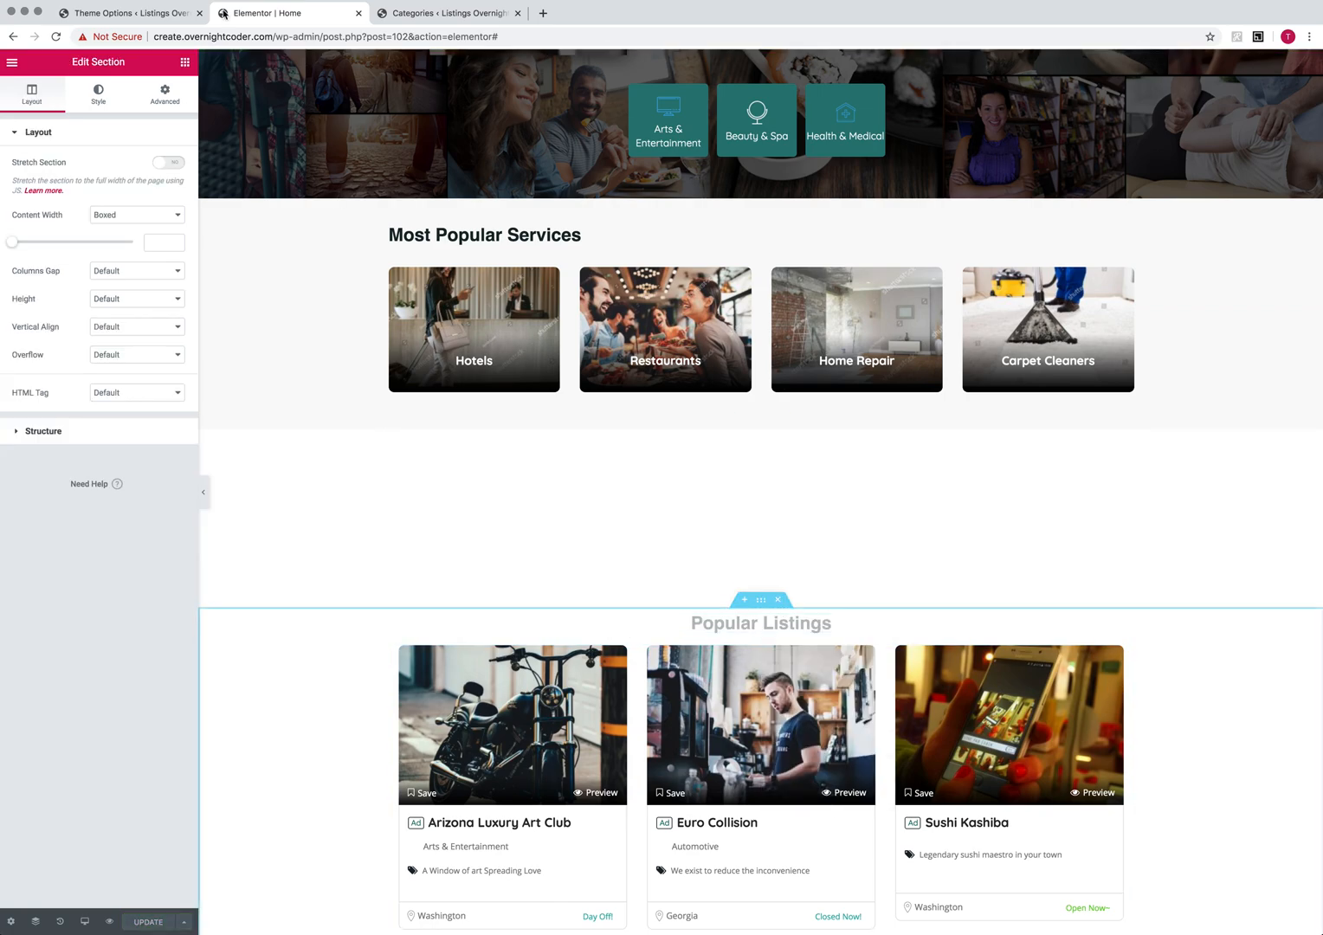
left_click(97, 93)
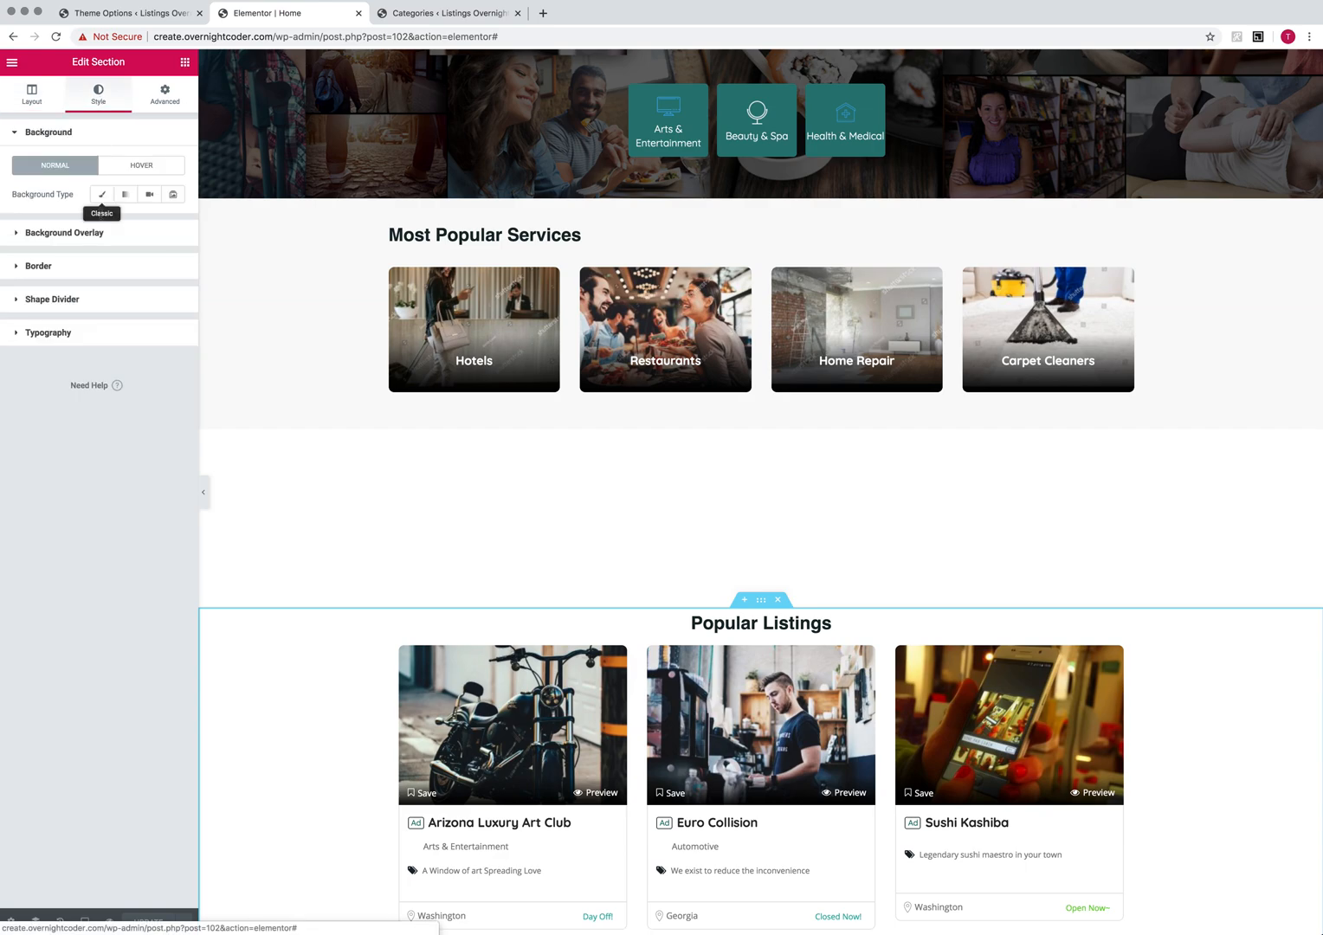
left_click(102, 194)
left_click(171, 224)
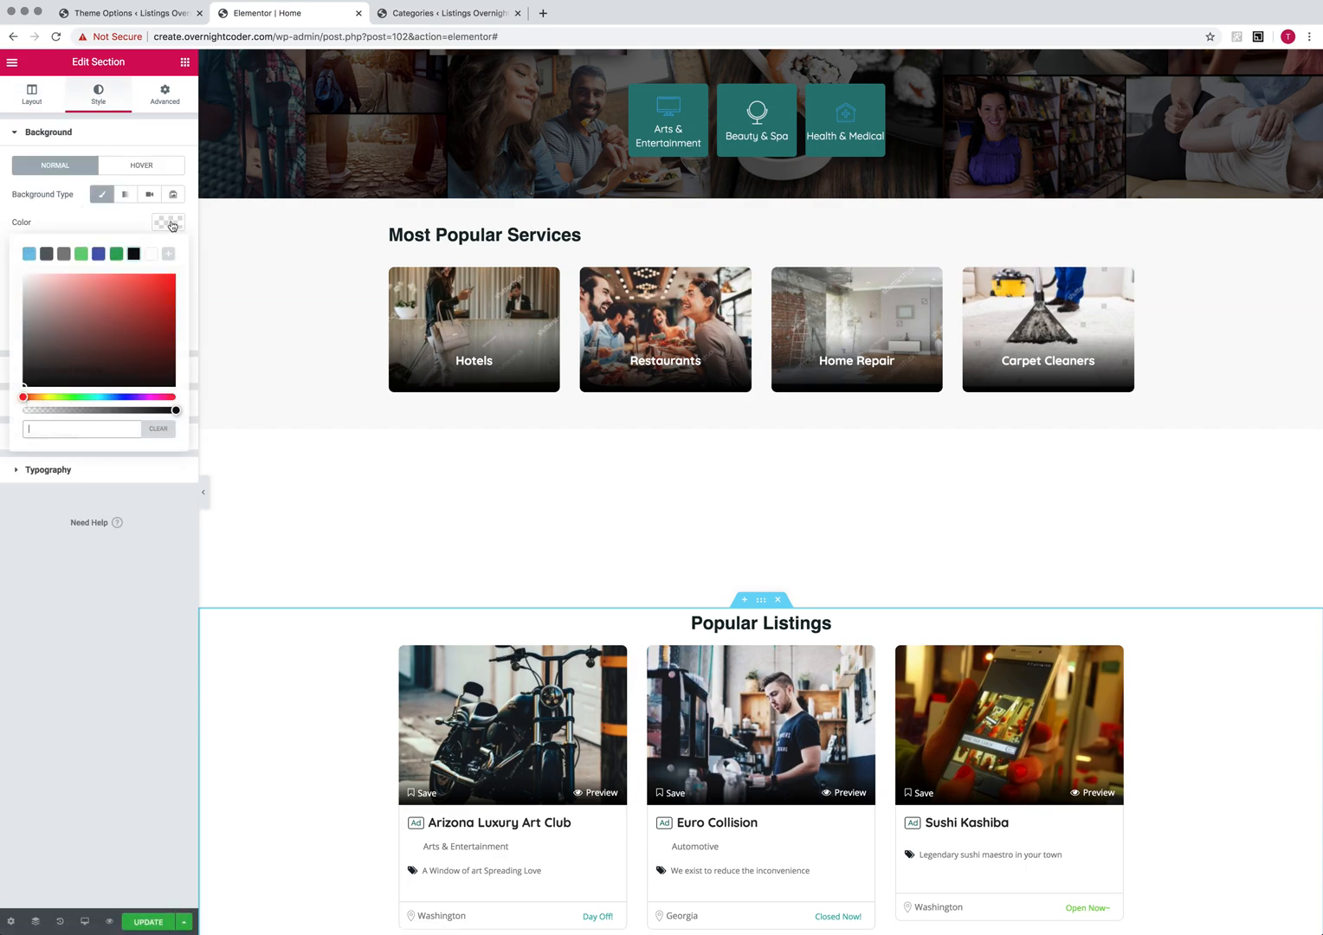
left_click(88, 429)
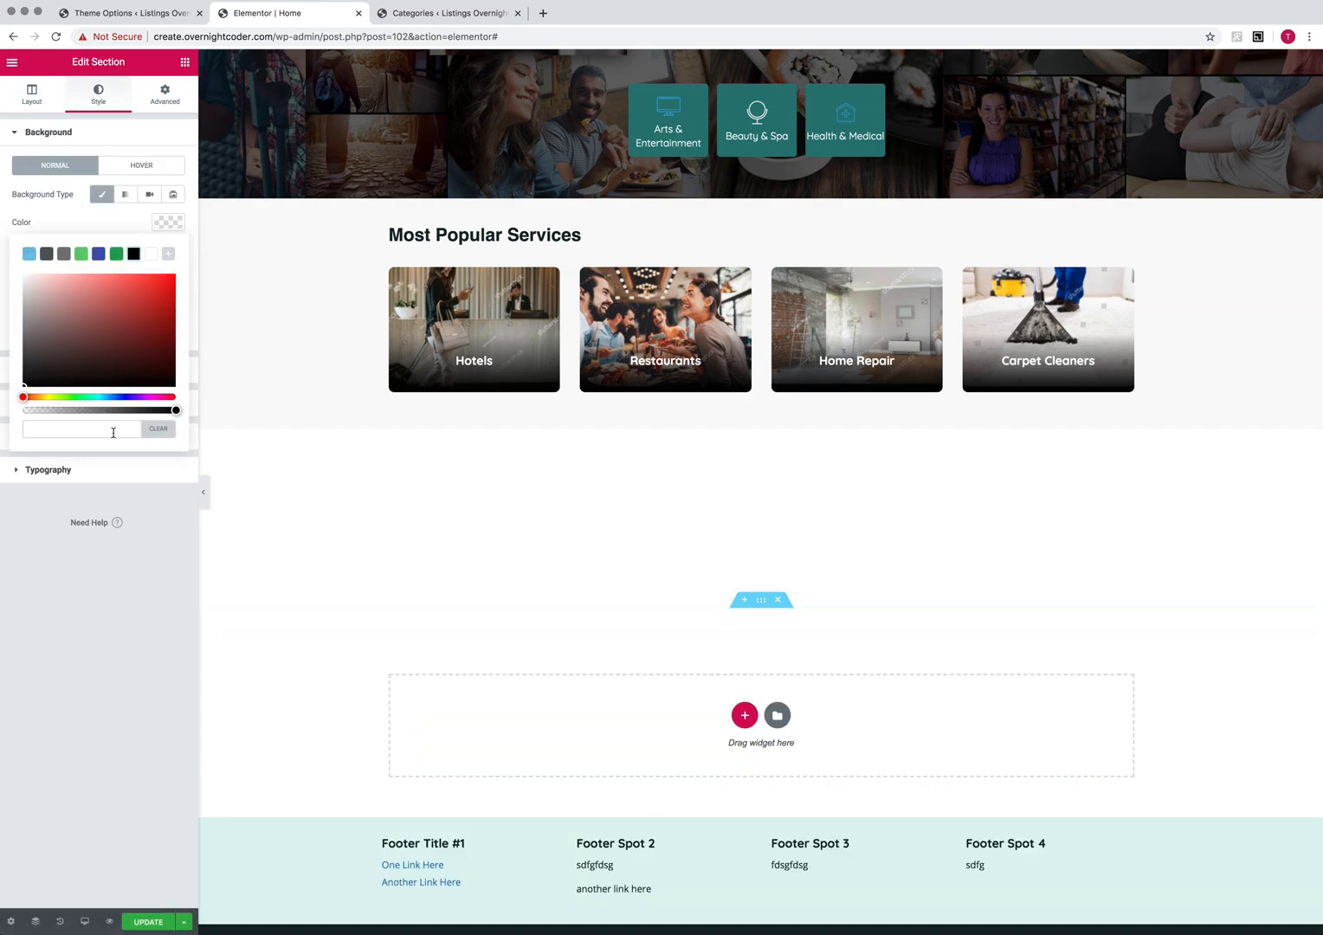
type("f9f9f9")
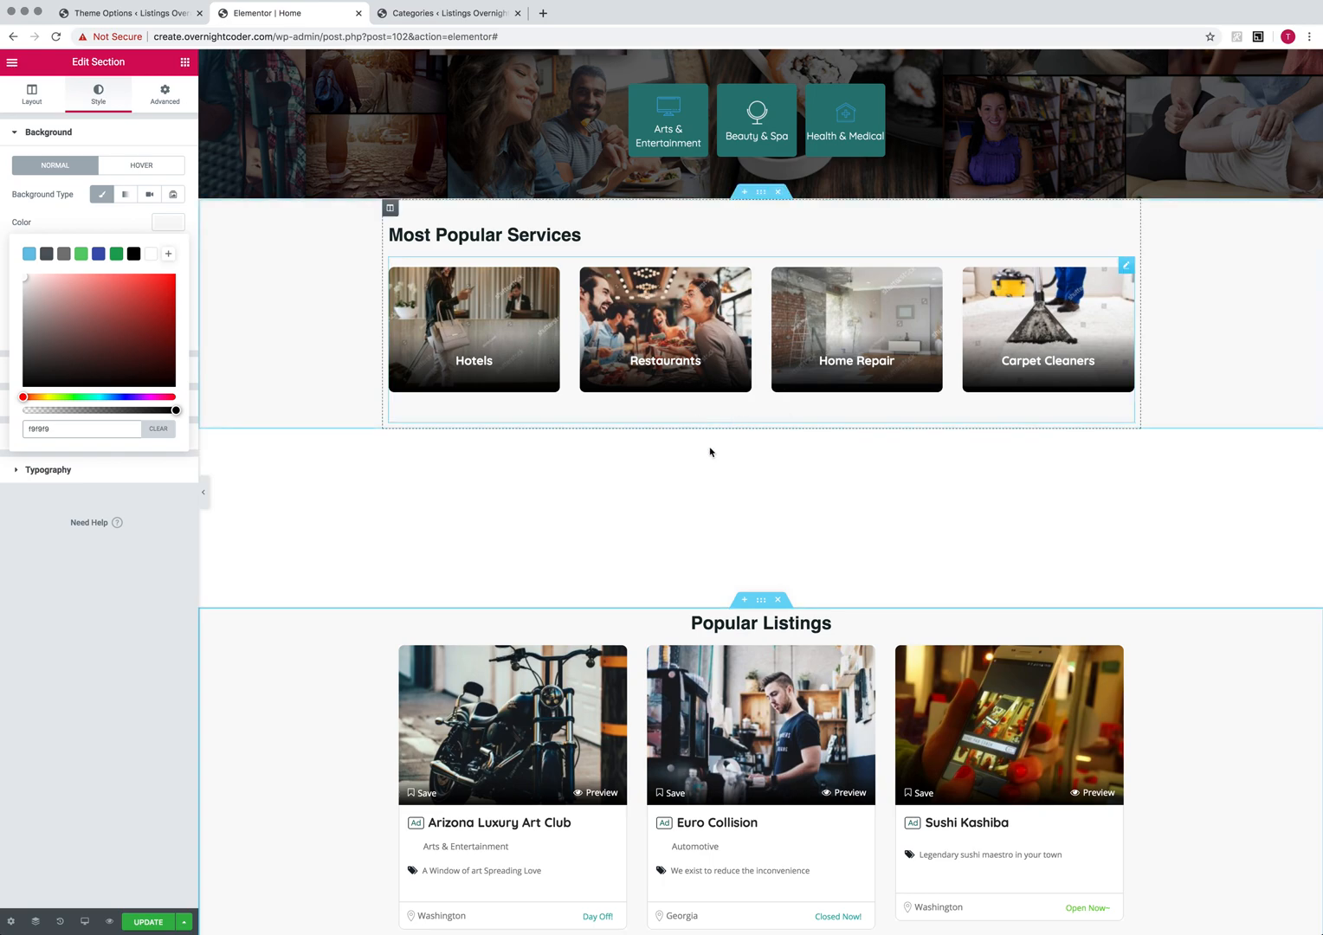
Search the widgets for "call", place Call To Action above the spacer between the two content sections, and delete the Spacer widget.
scroll(1275, 642, "down", 1)
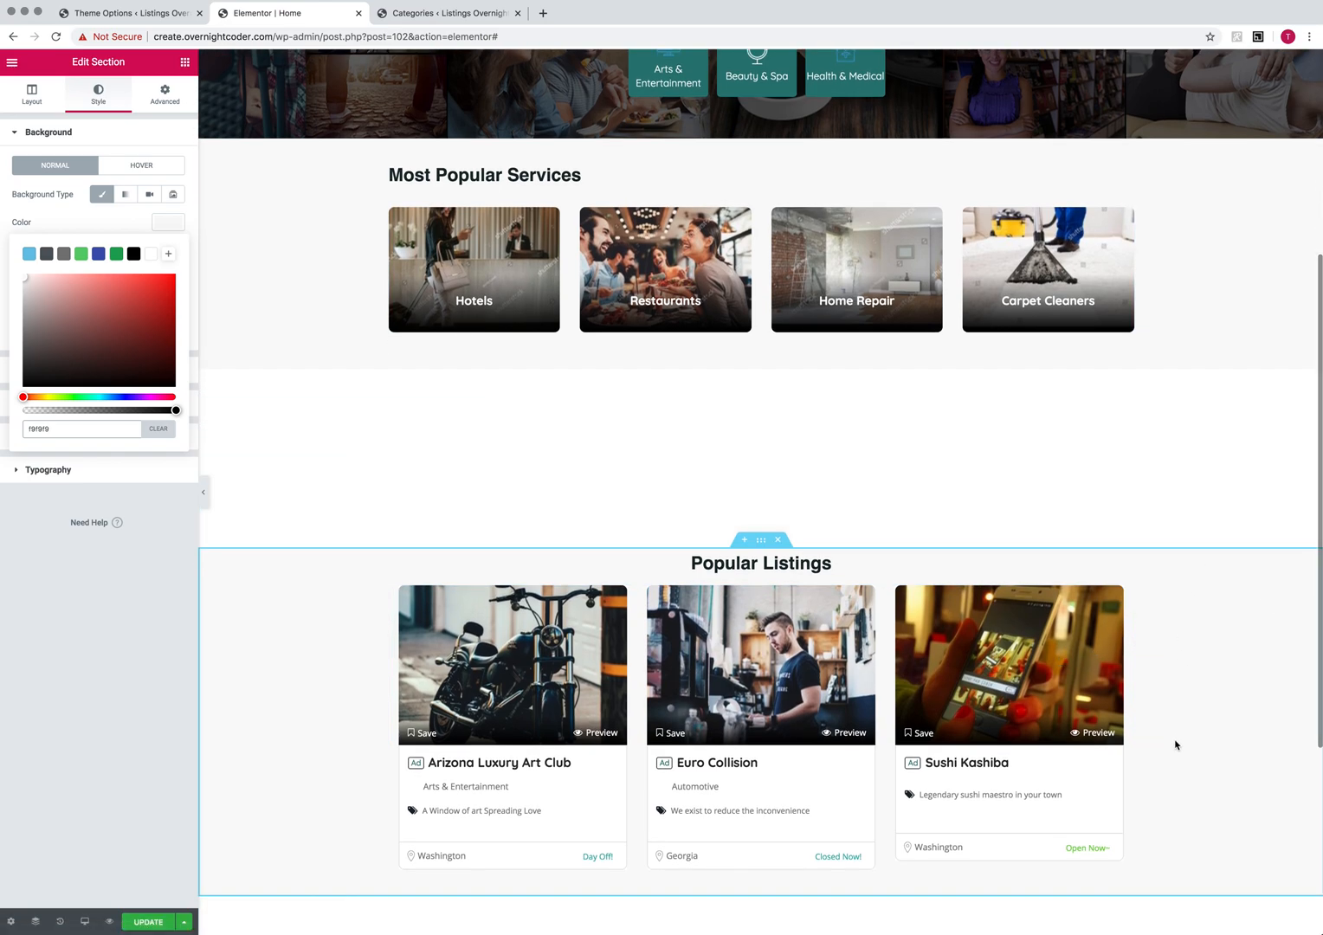
scroll(732, 387, "down", 5)
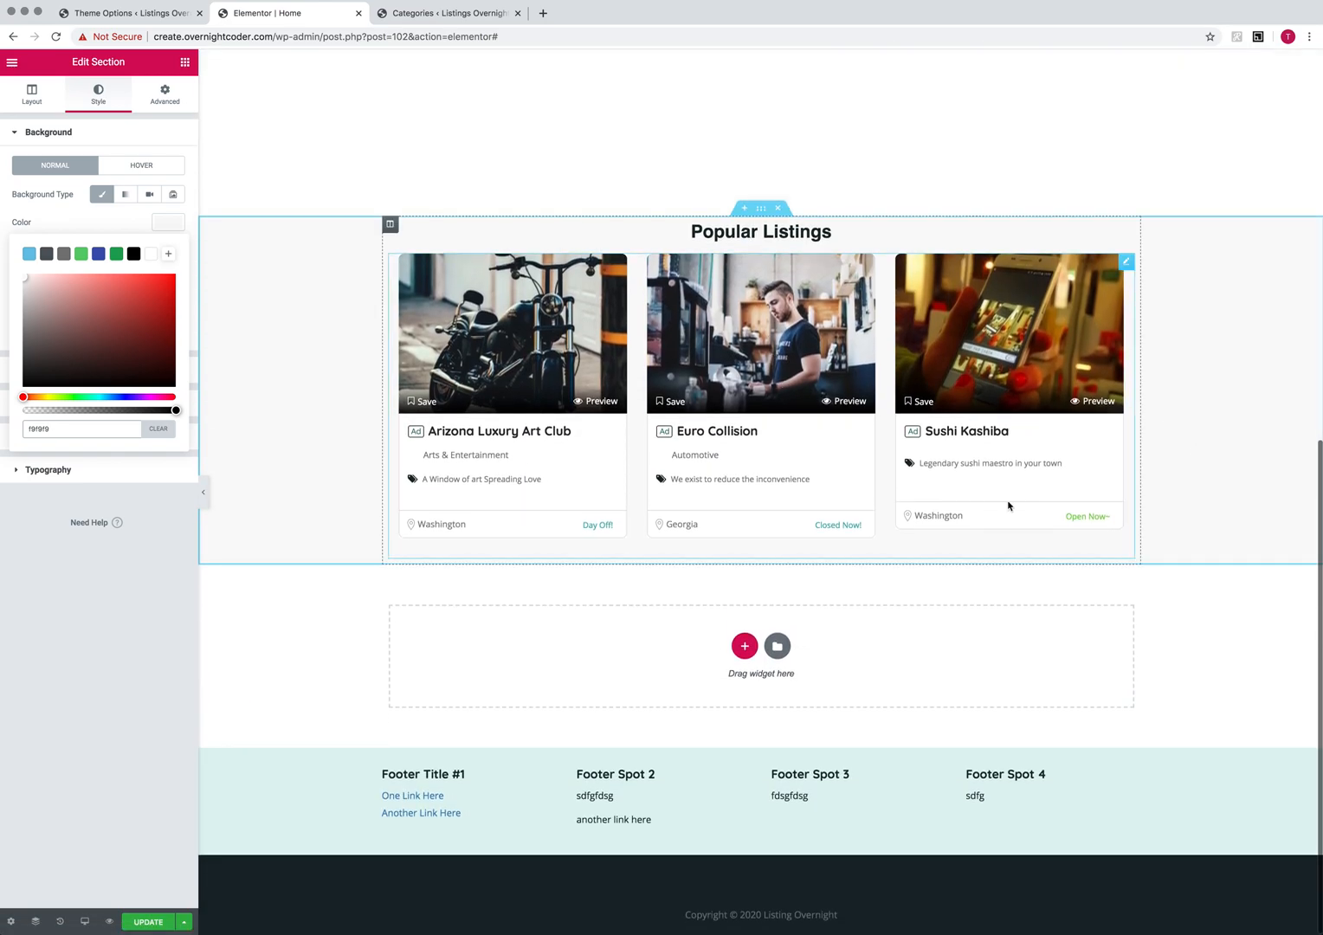
scroll(1034, 739, "up", 5)
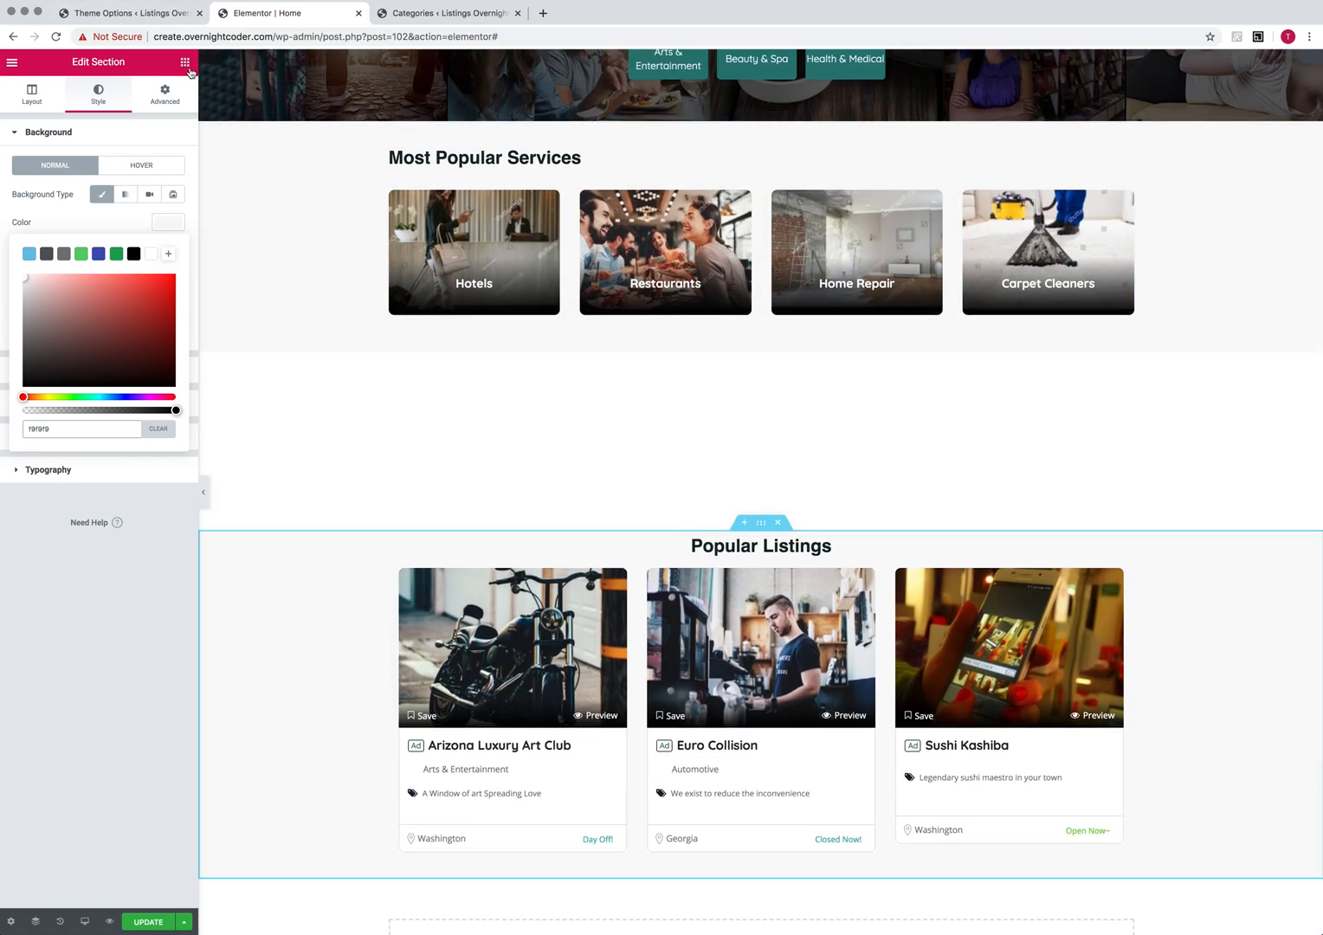
left_click(185, 62)
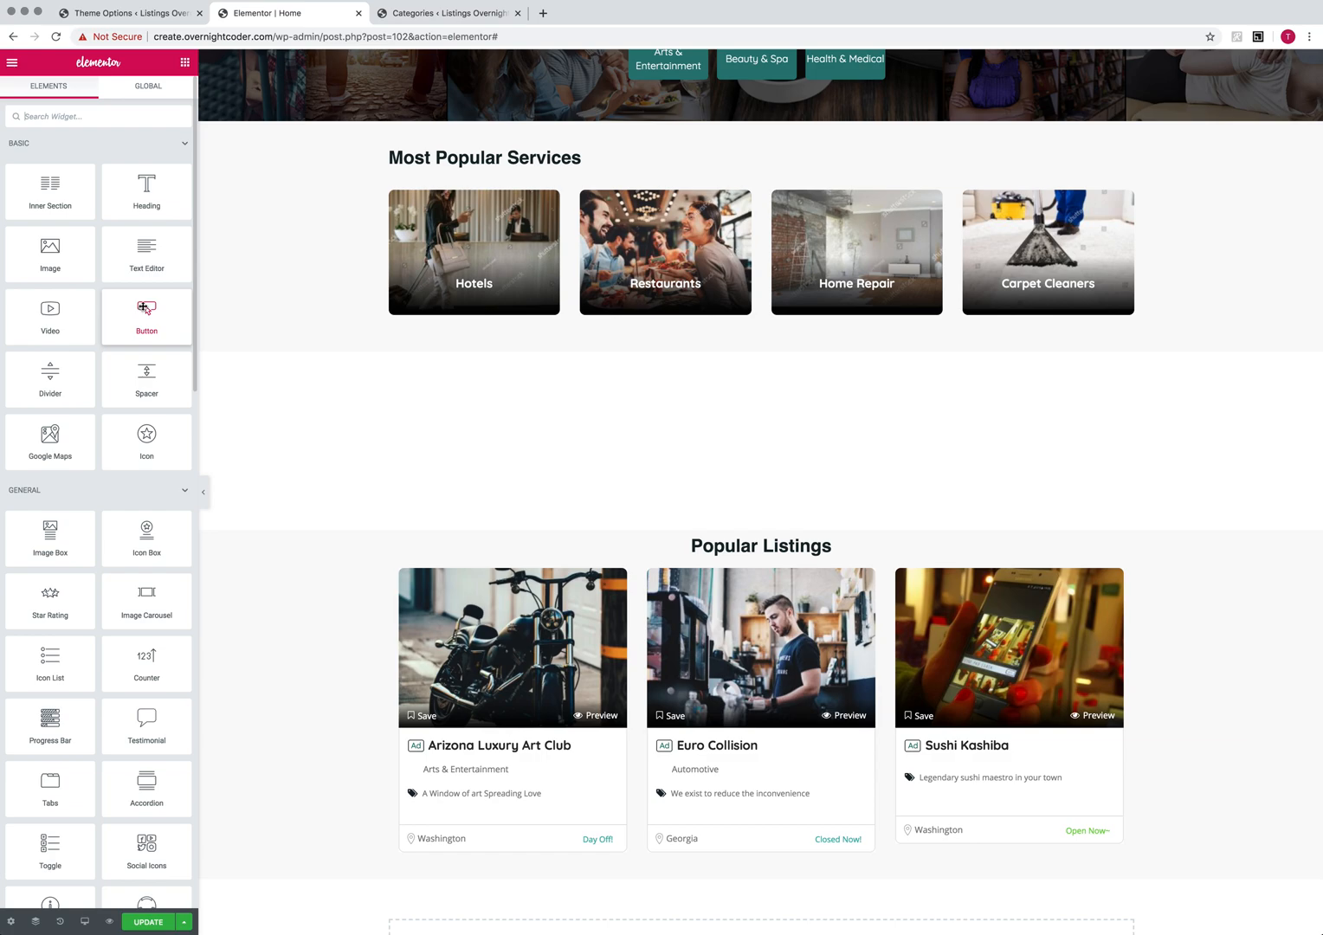
left_click(101, 120)
type("call")
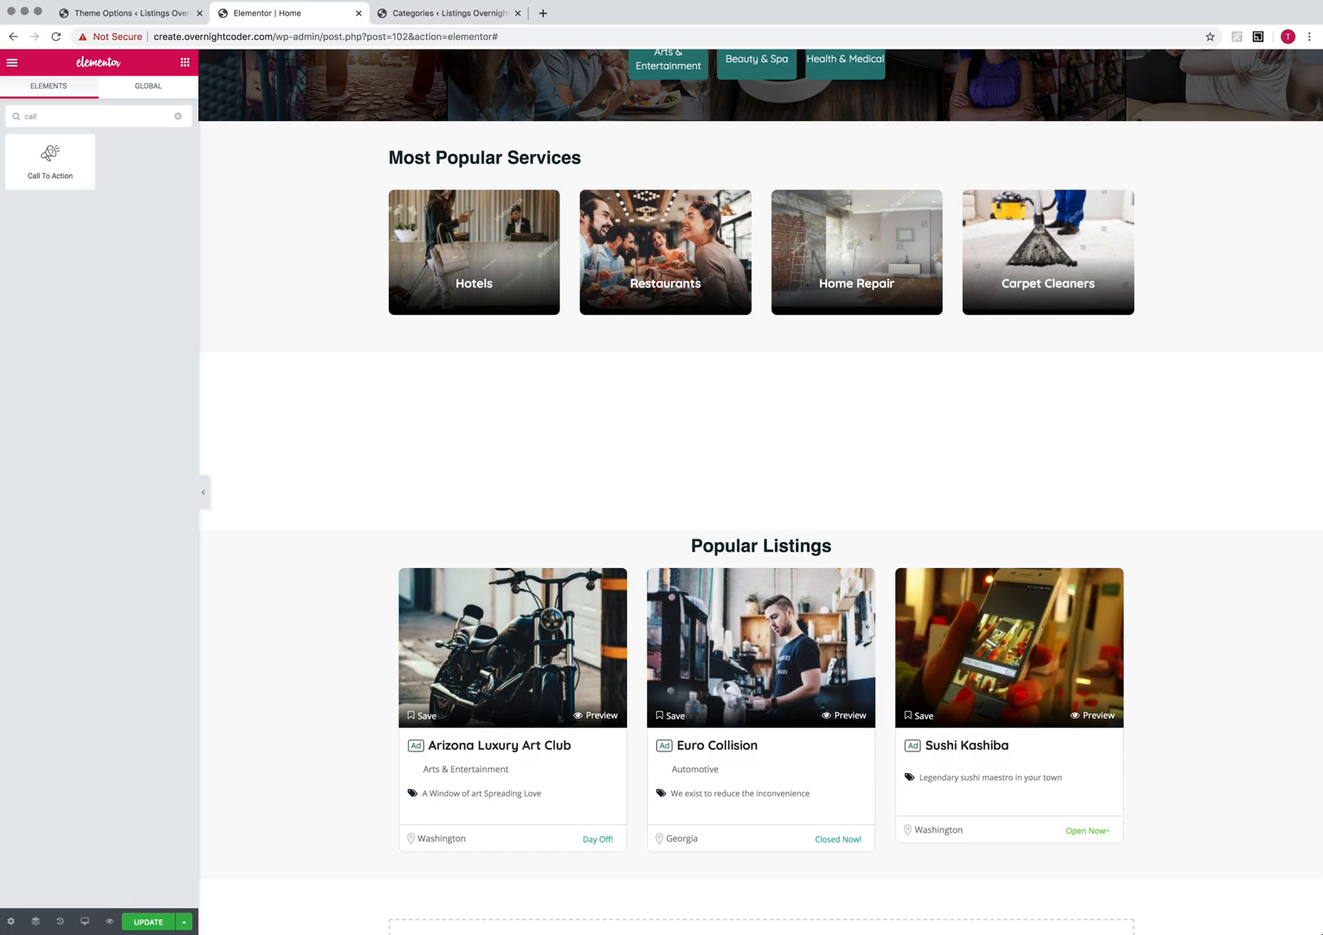
left_click_drag(52, 160, 946, 422)
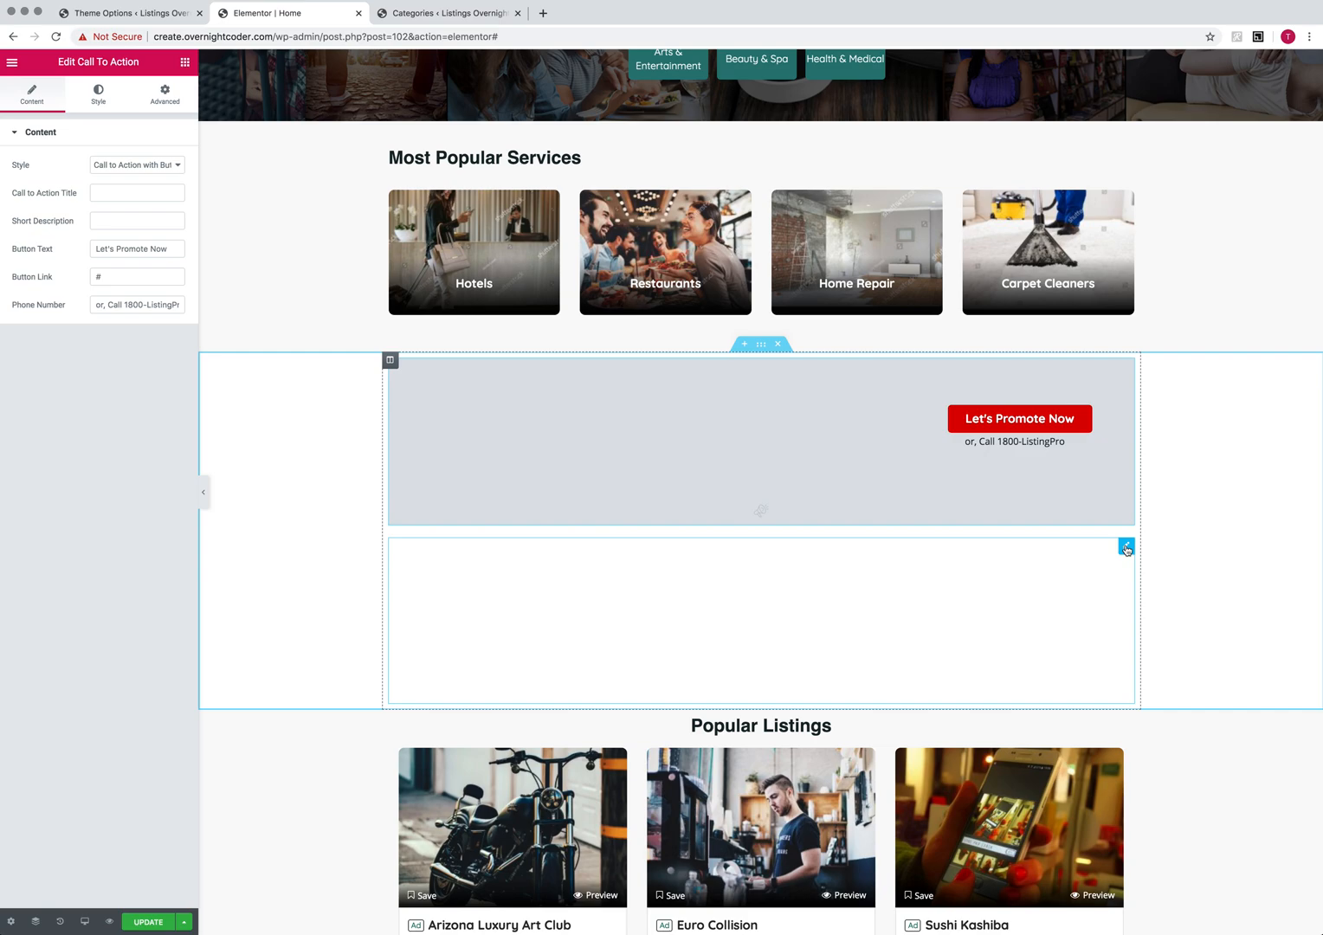
right_click(1125, 548)
left_click(1157, 736)
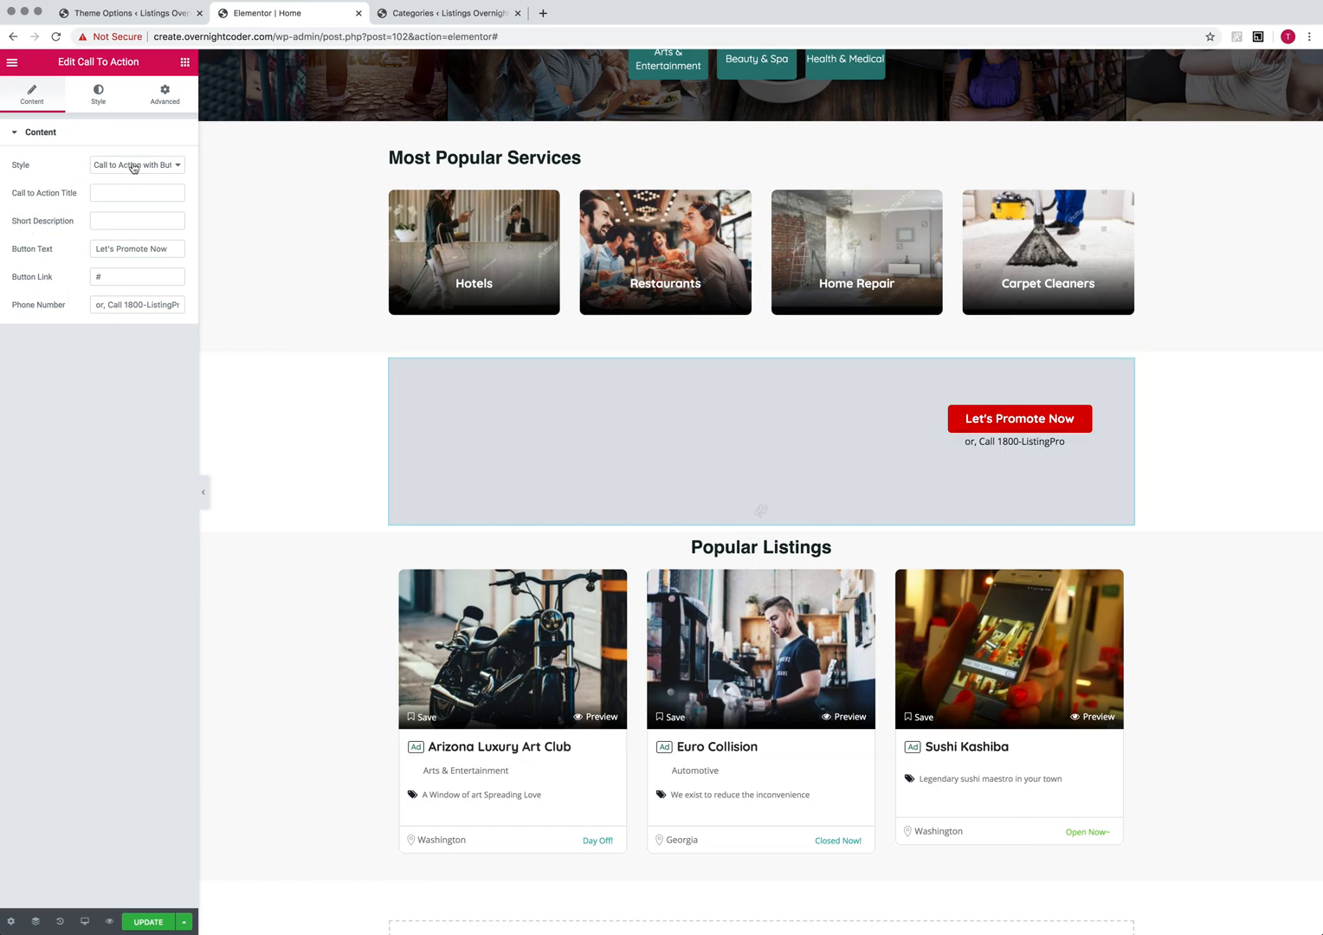
Set the Call To Action title to "Here Is MY First Title" and its short description to "here is a short description area.".
left_click(120, 192)
type("asdfsdf")
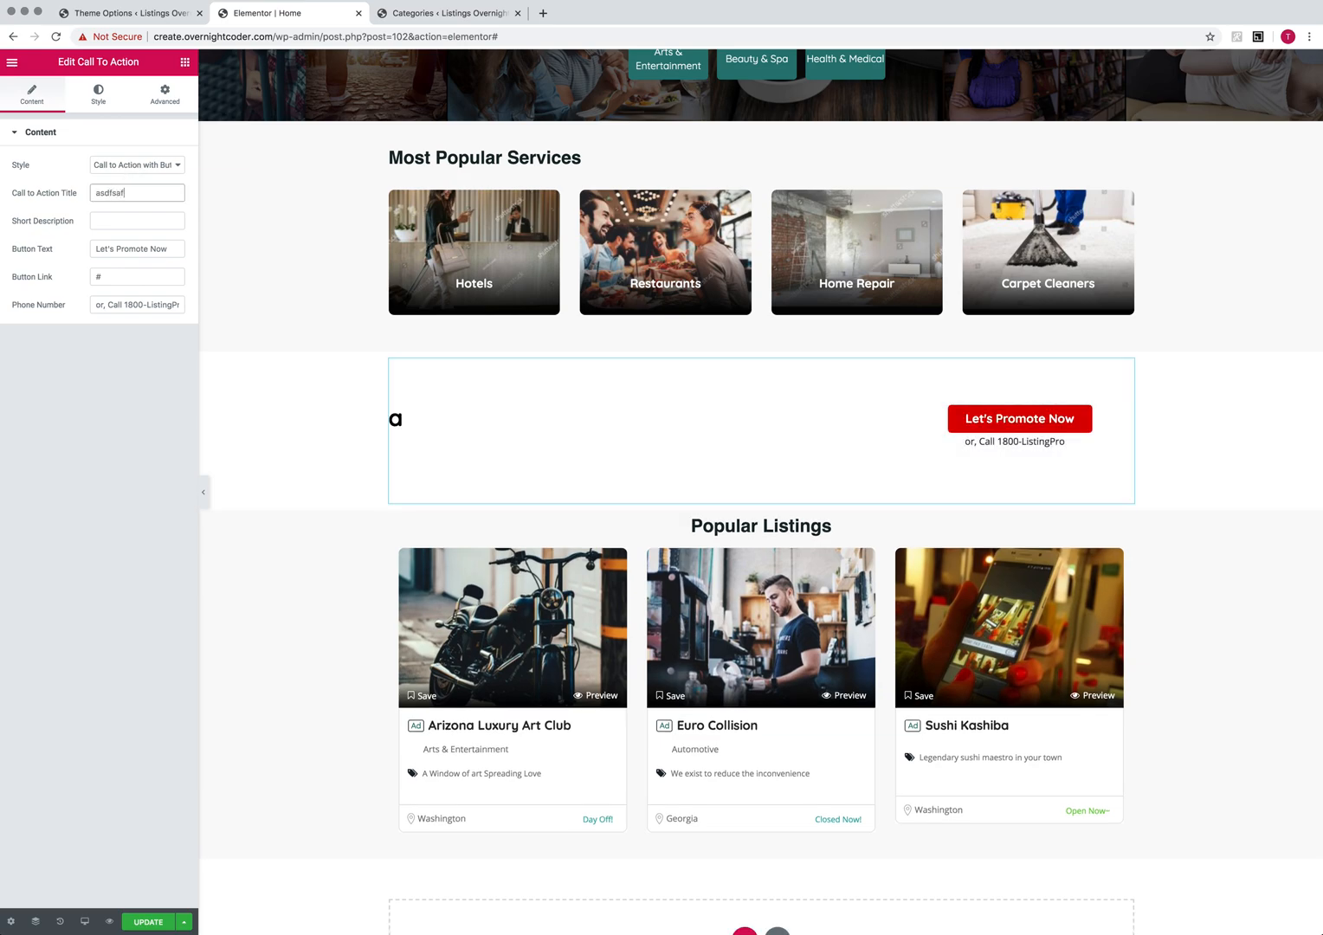
left_click_drag(142, 192, 66, 195)
type("Here Is MY First Title")
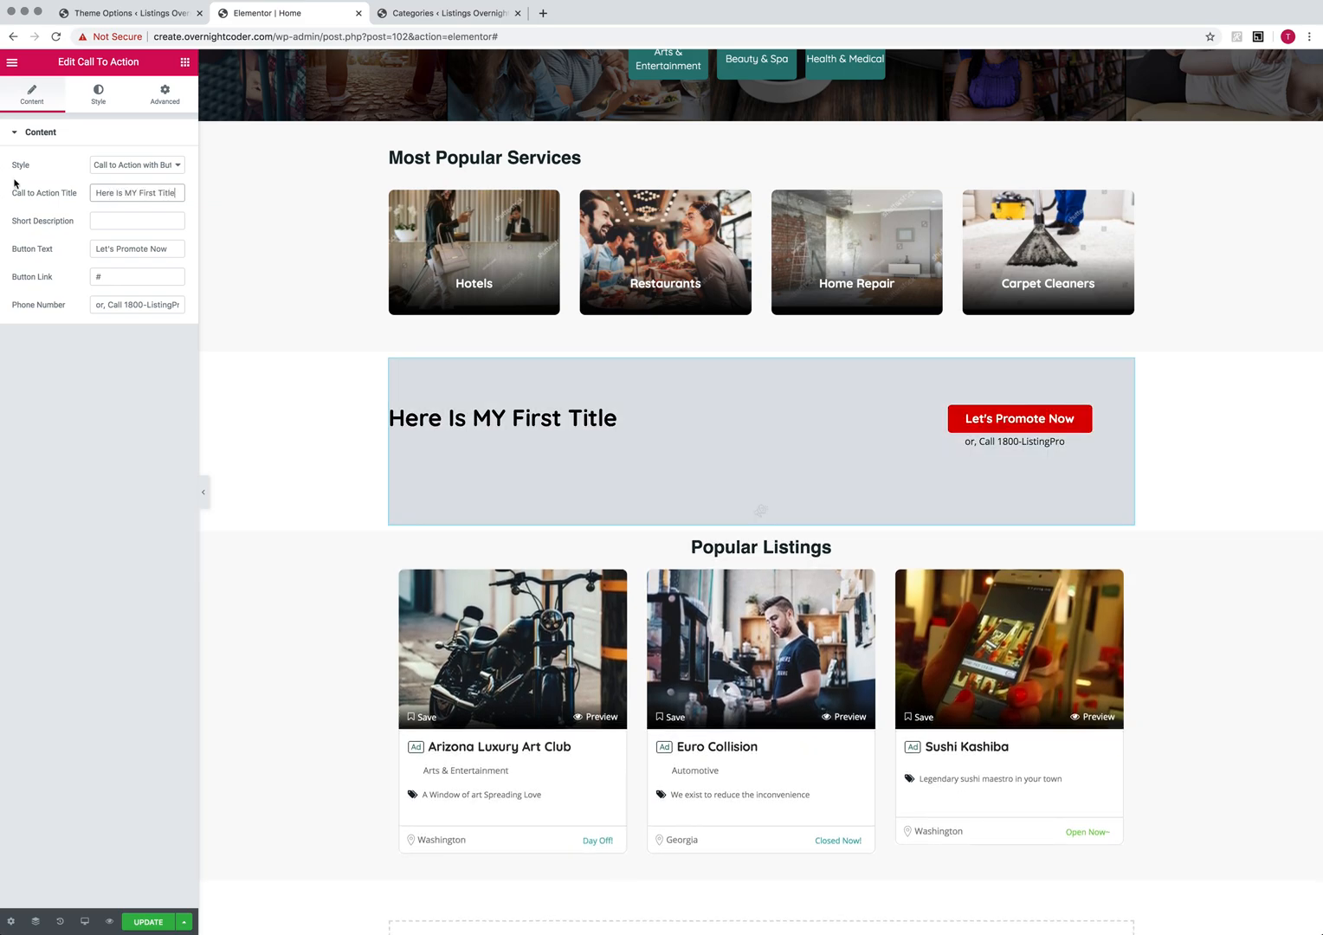
left_click(103, 220)
type("here is a shor")
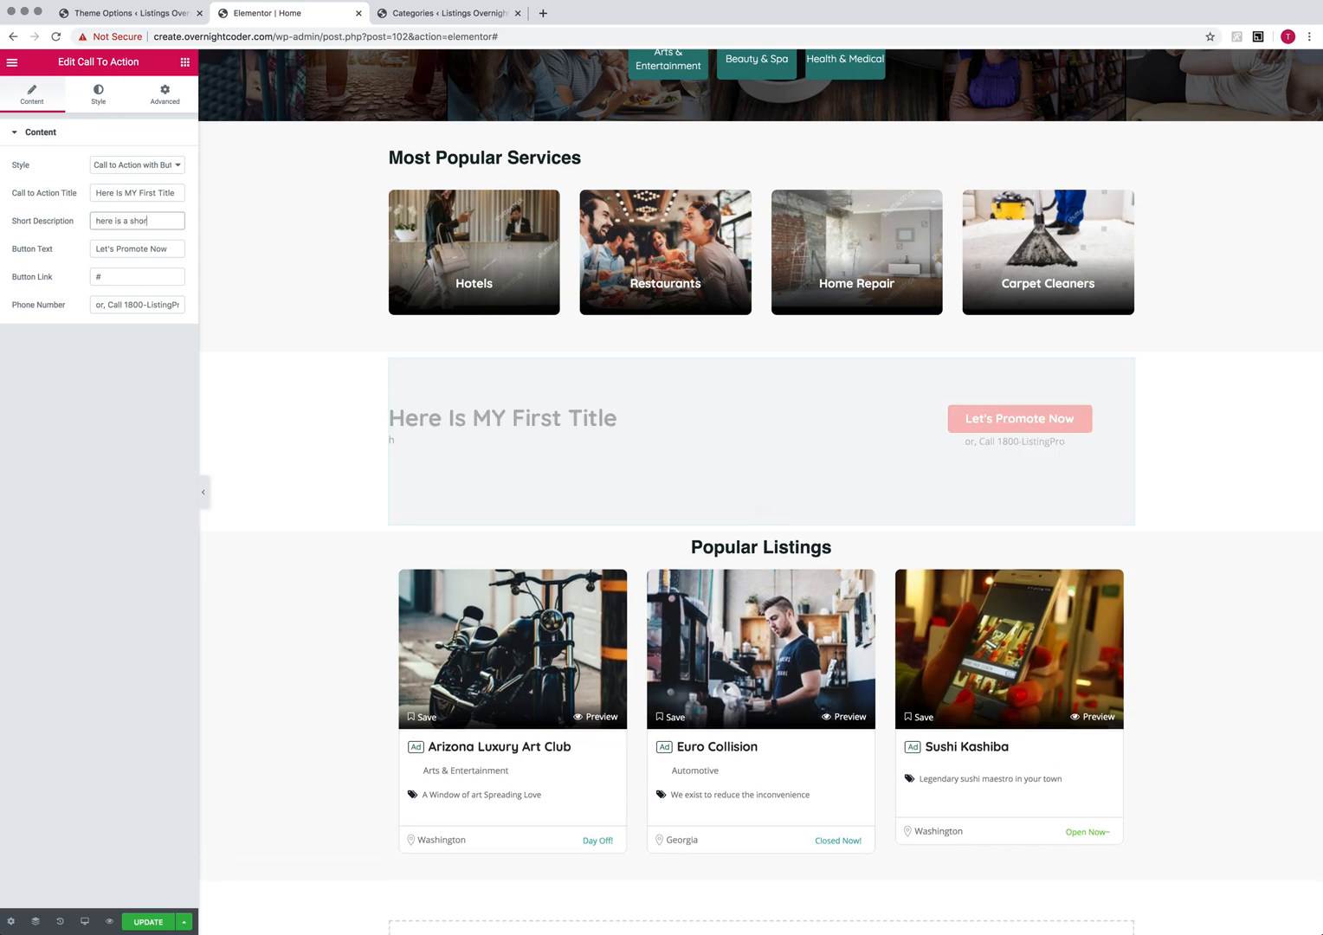
type("t description area.")
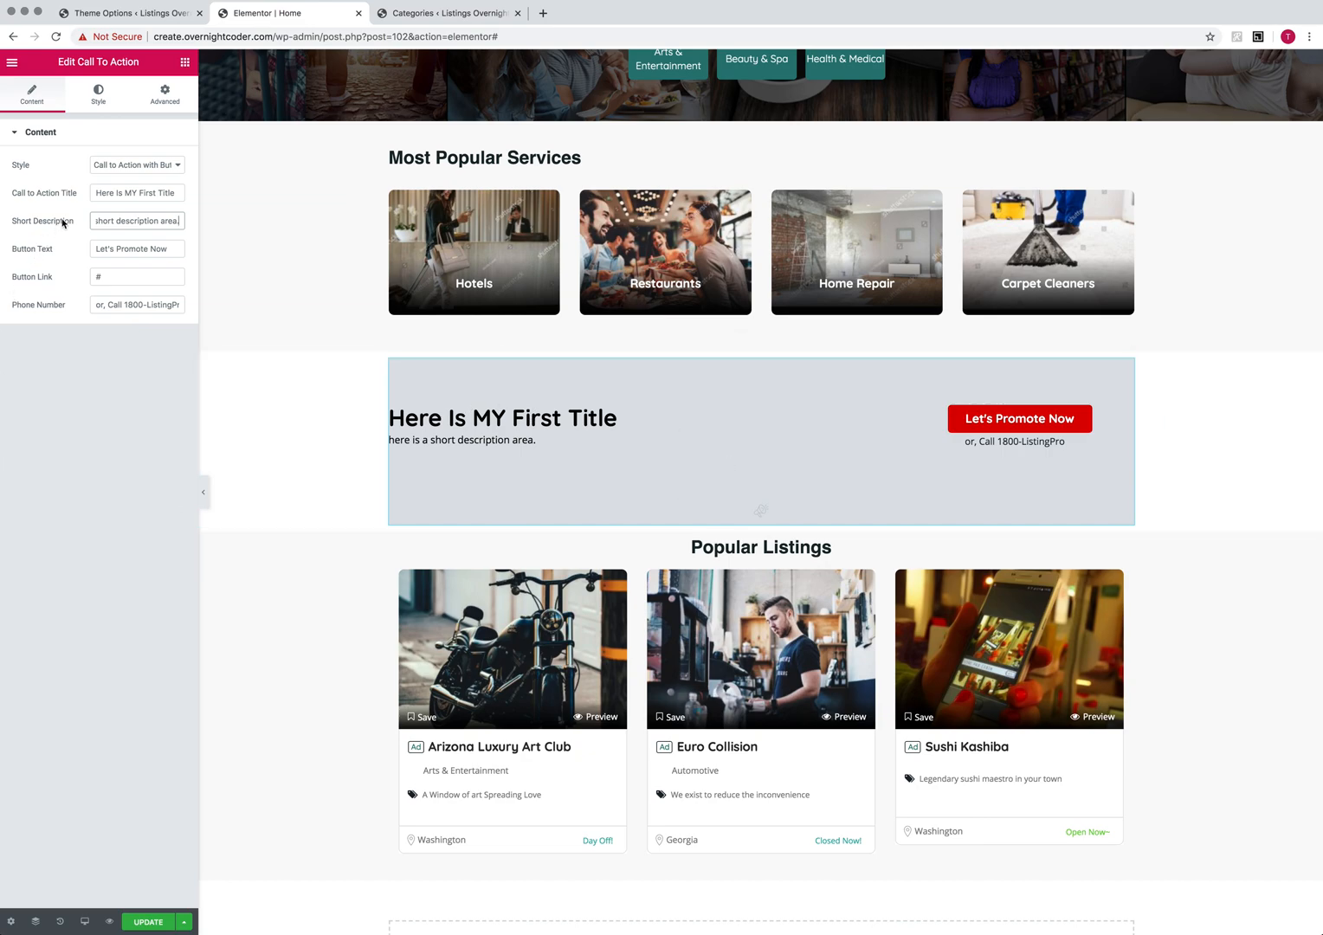
left_click(102, 98)
left_click(117, 166)
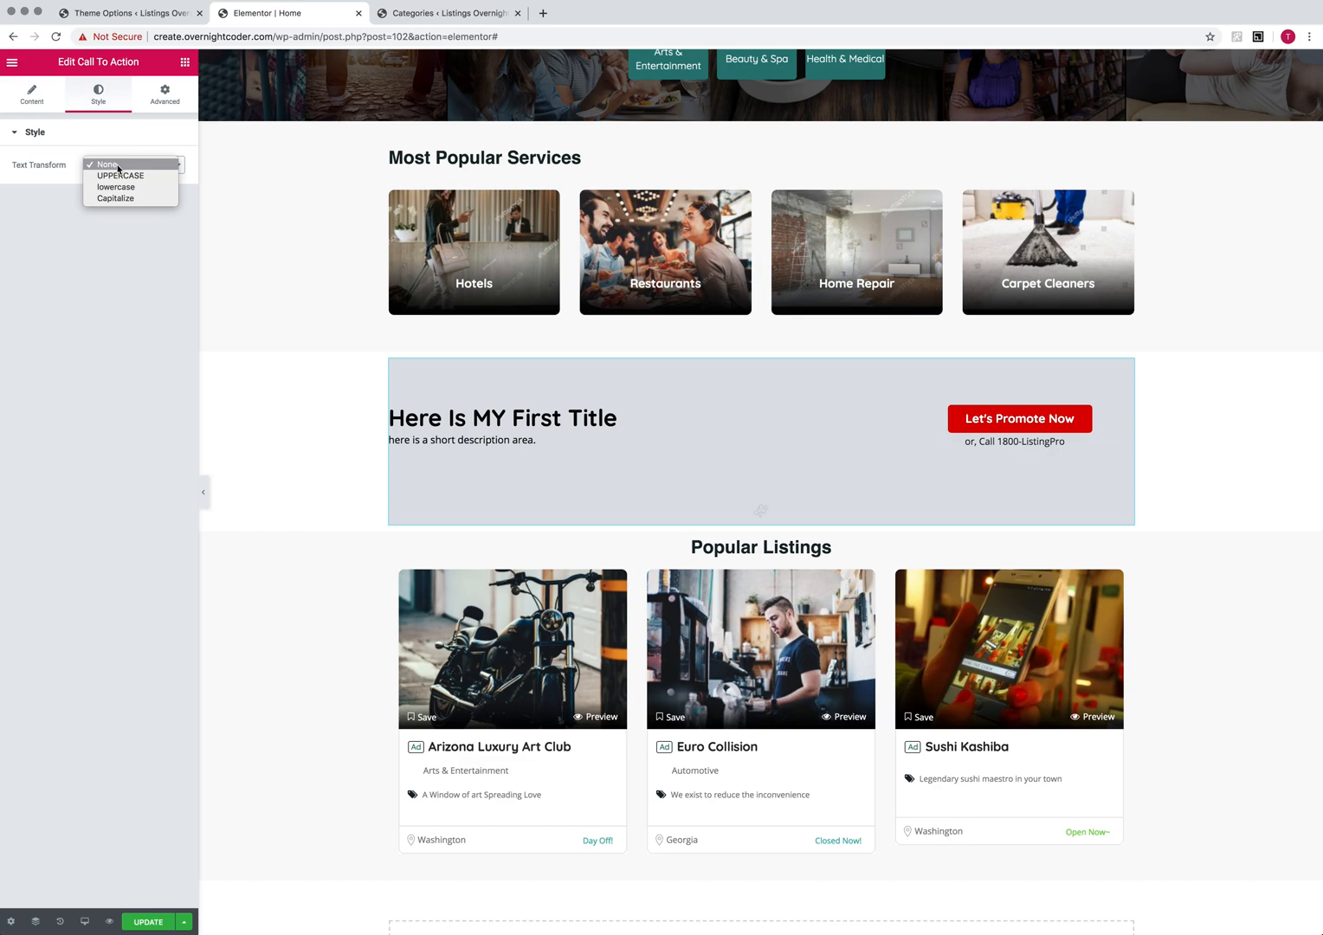
left_click(139, 144)
Set the Call To Action's linked padding to 27 px on all four sides.
left_click(154, 103)
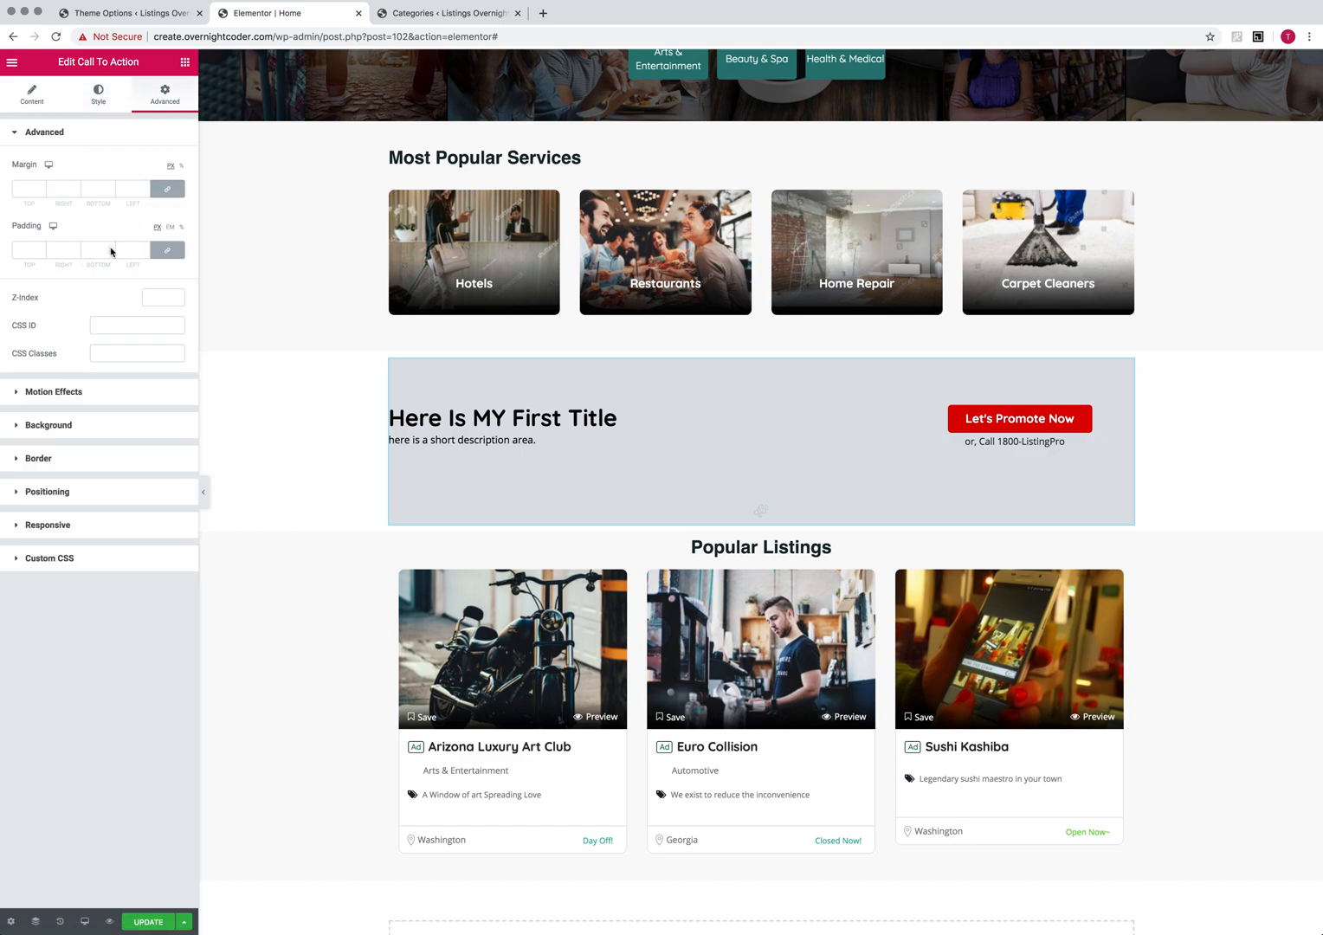
left_click(76, 249)
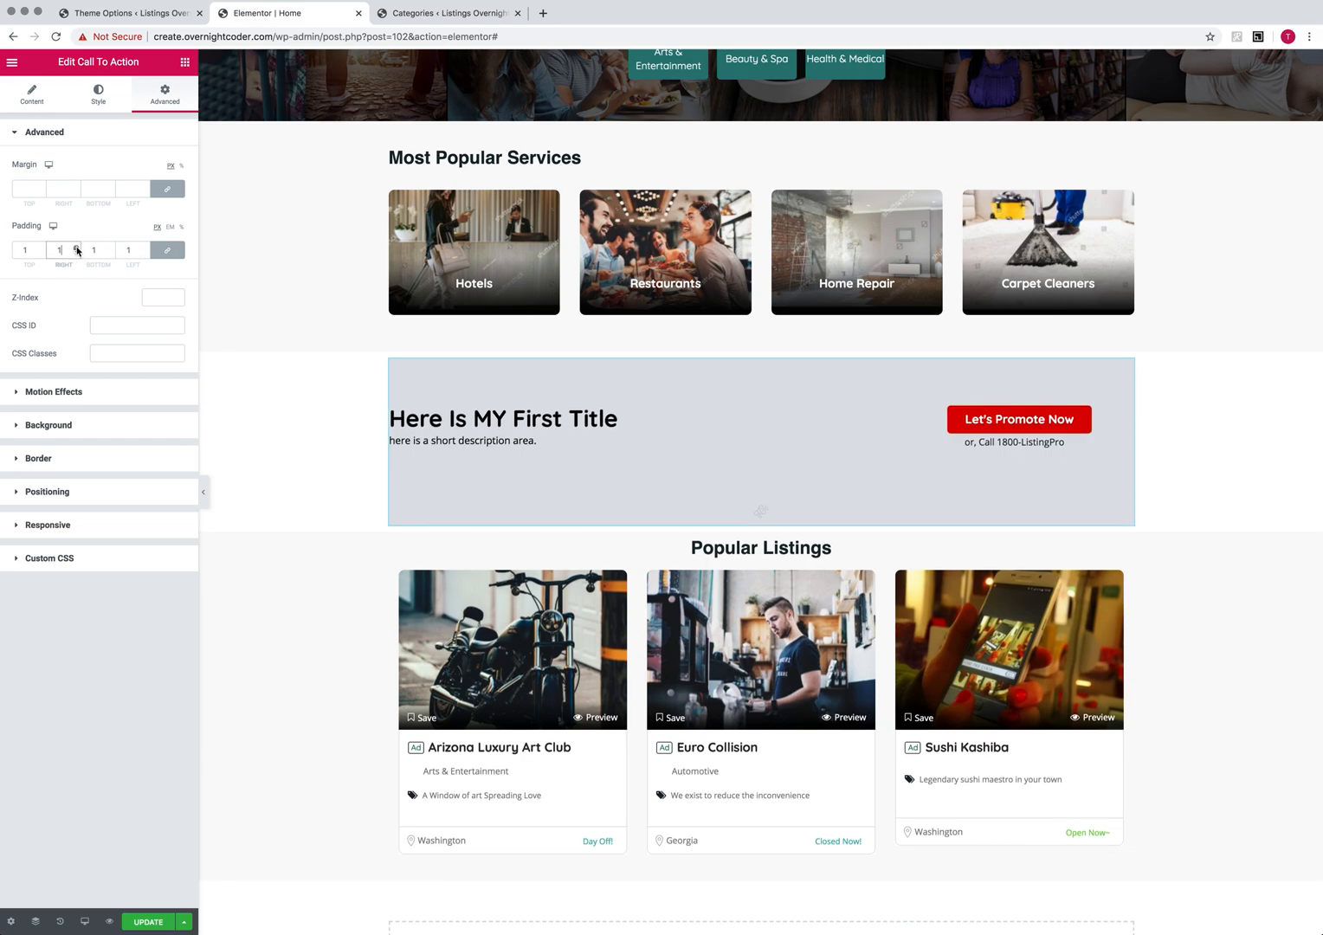
left_click(77, 249)
left_click(77, 249)
left_click(76, 248)
left_click_drag(76, 248, 76, 249)
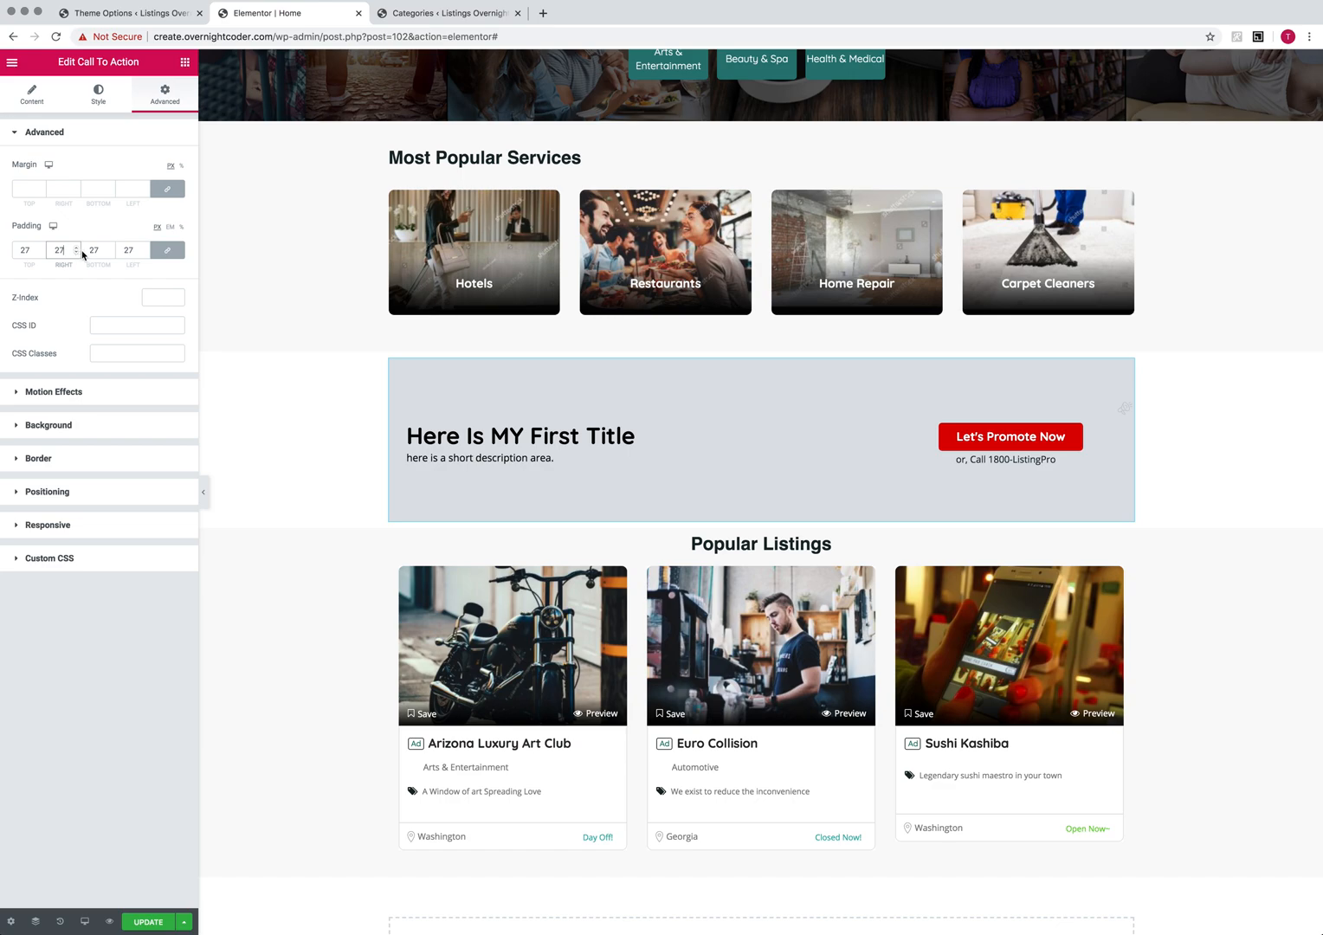
Reset the Call To Action's padding to 0 on all sides and unlink the four padding values.
left_click(167, 250)
double_click(59, 250)
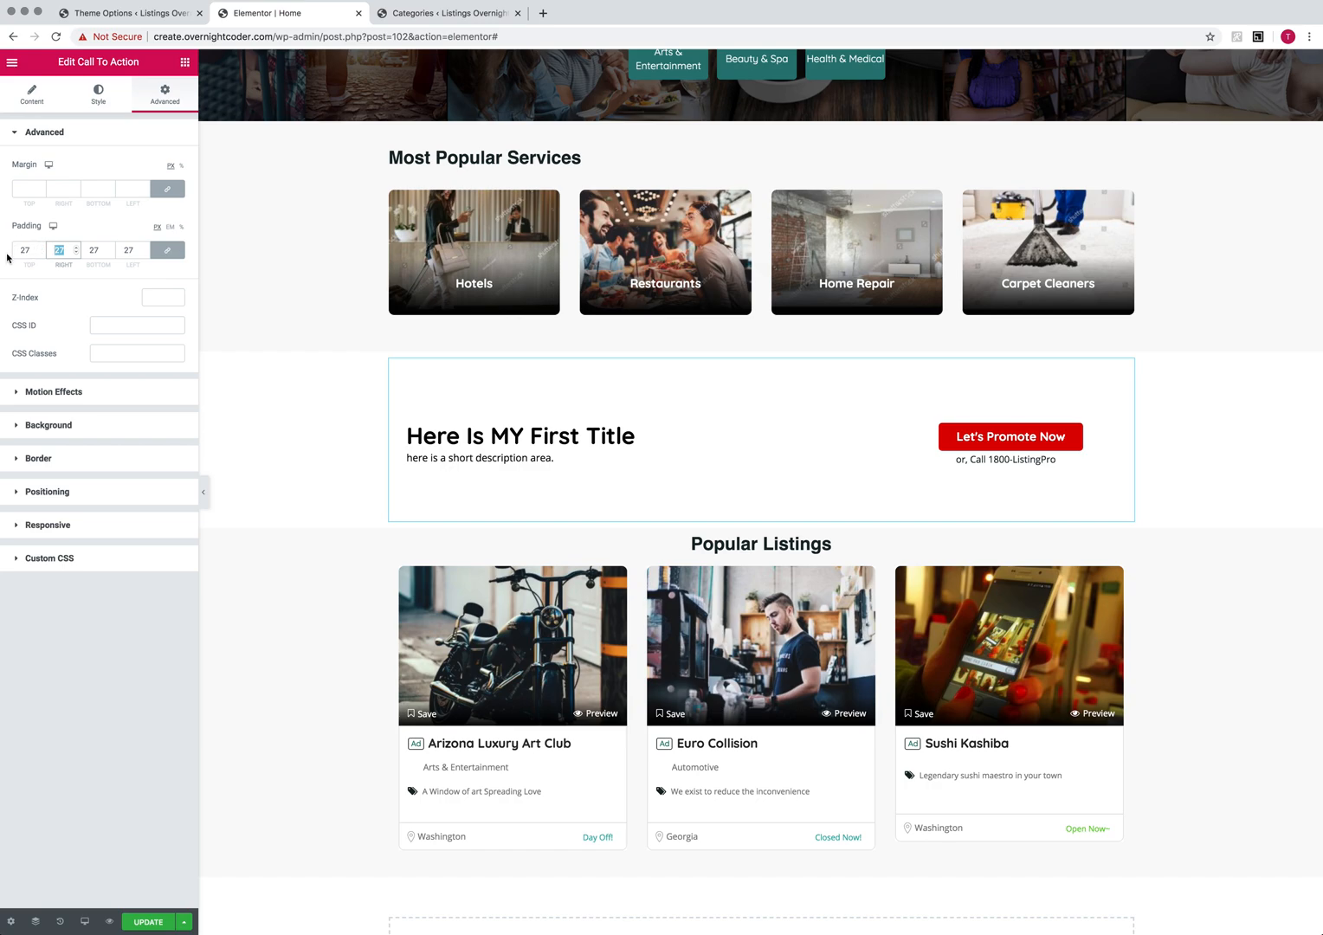
type("0")
left_click(167, 250)
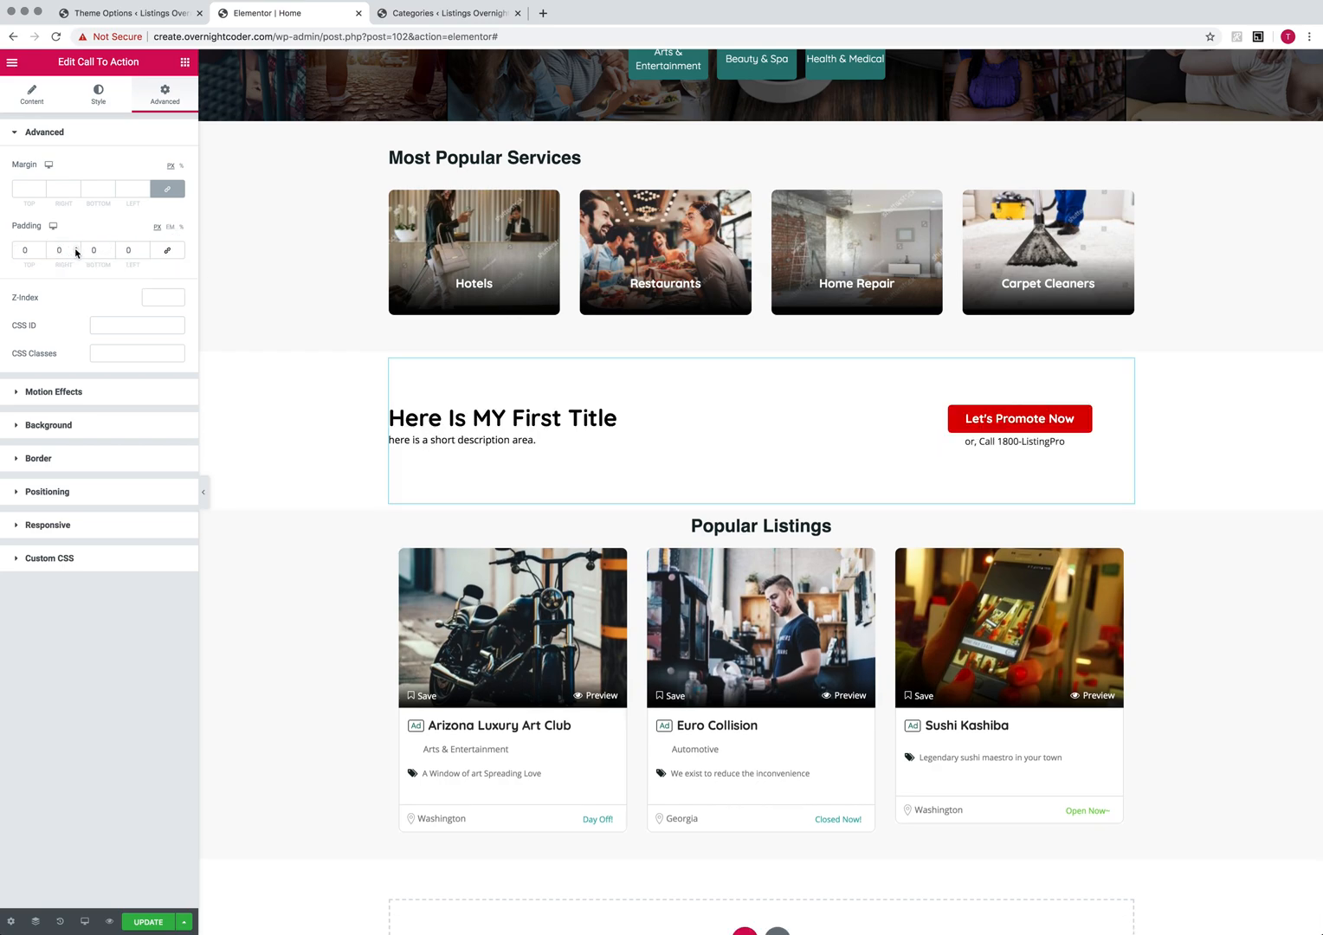
Set the Call To Action's padding to 27 px right and left, 10 px top and 100 px bottom.
double_click(76, 250)
type("4")
left_click_drag(70, 249, 22, 246)
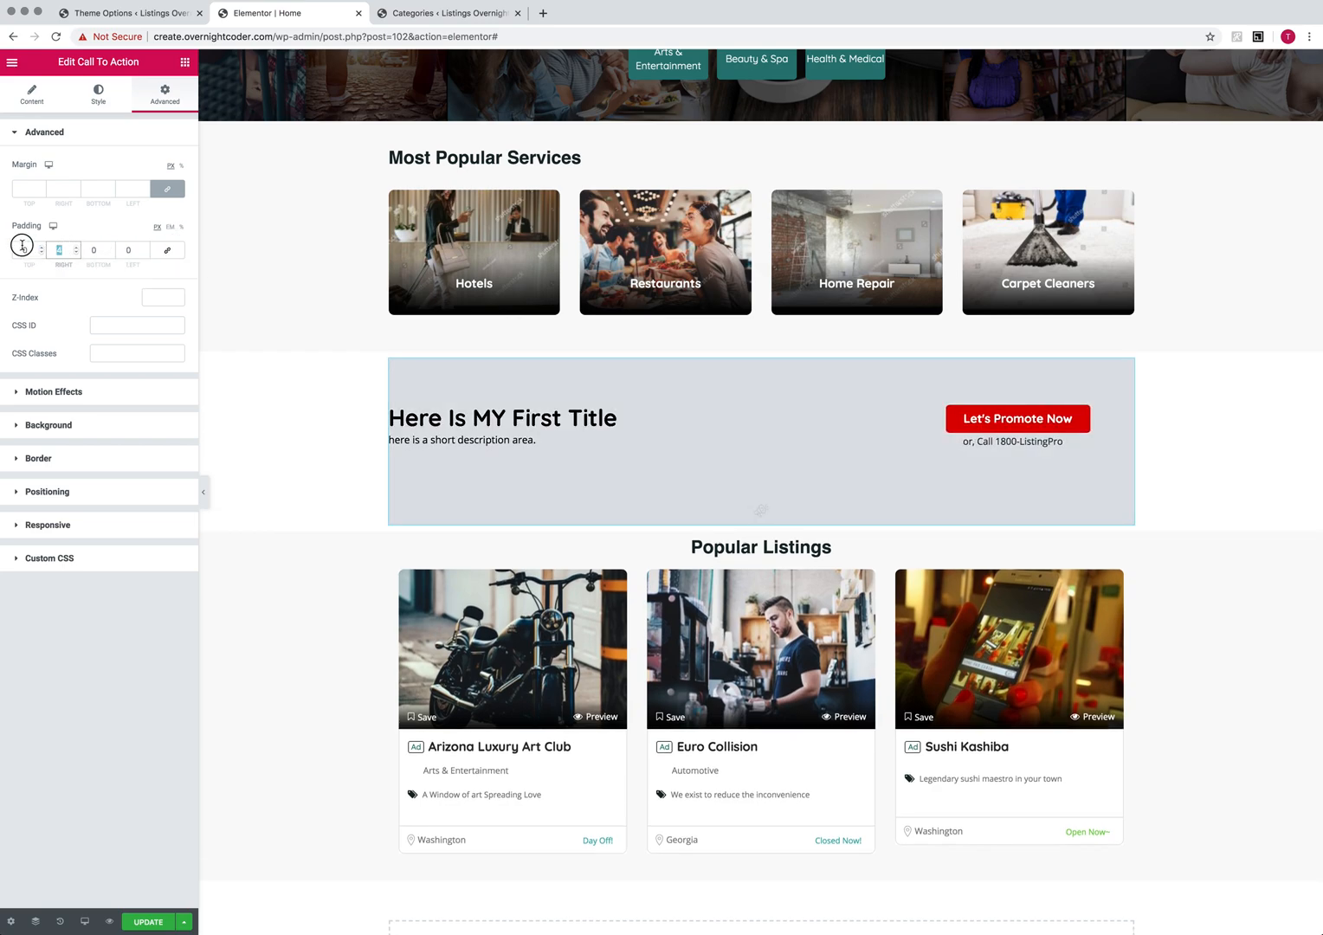
type("27")
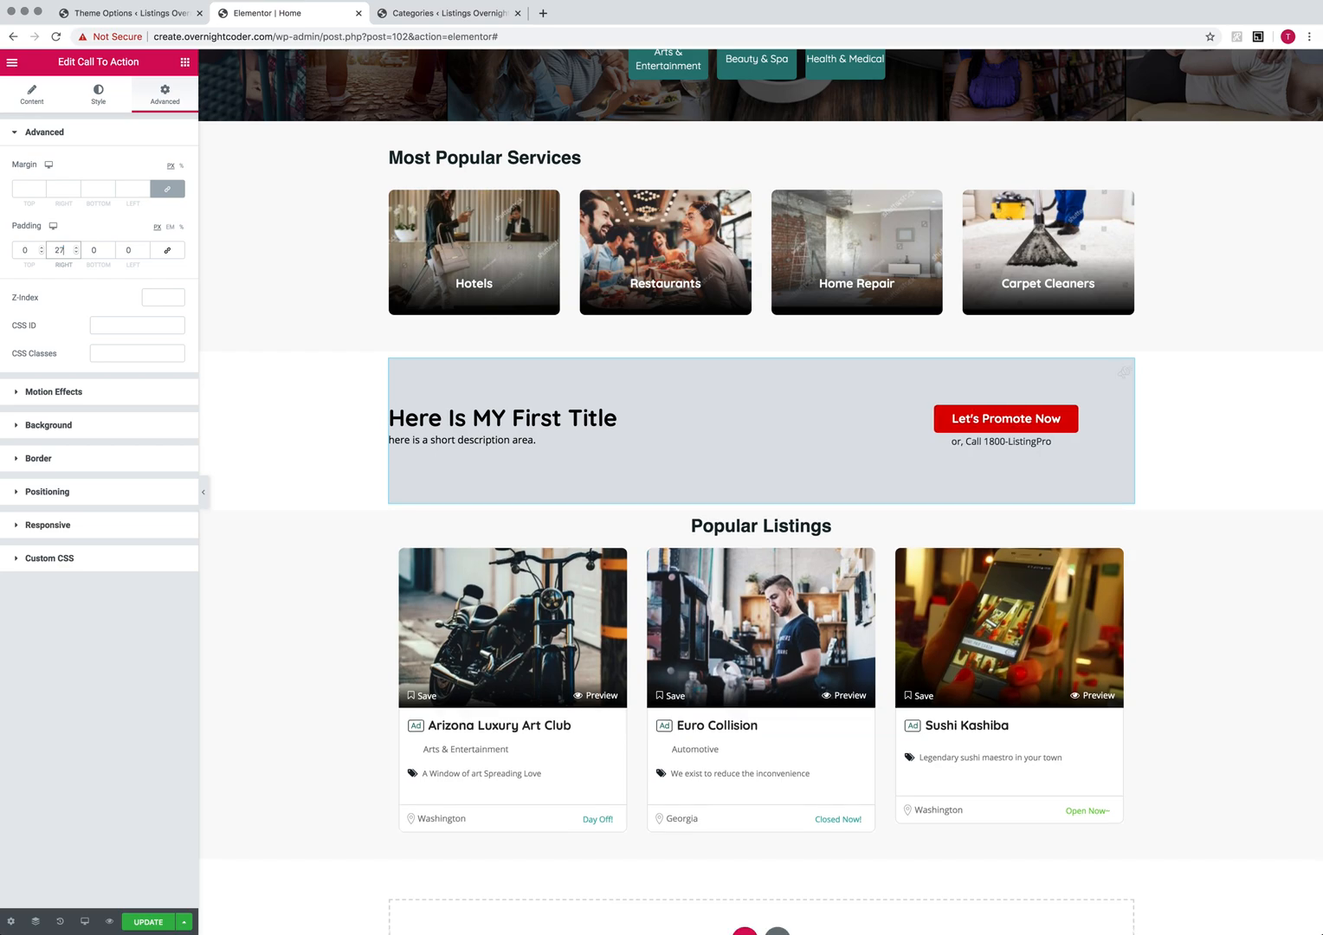
double_click(128, 250)
type("27")
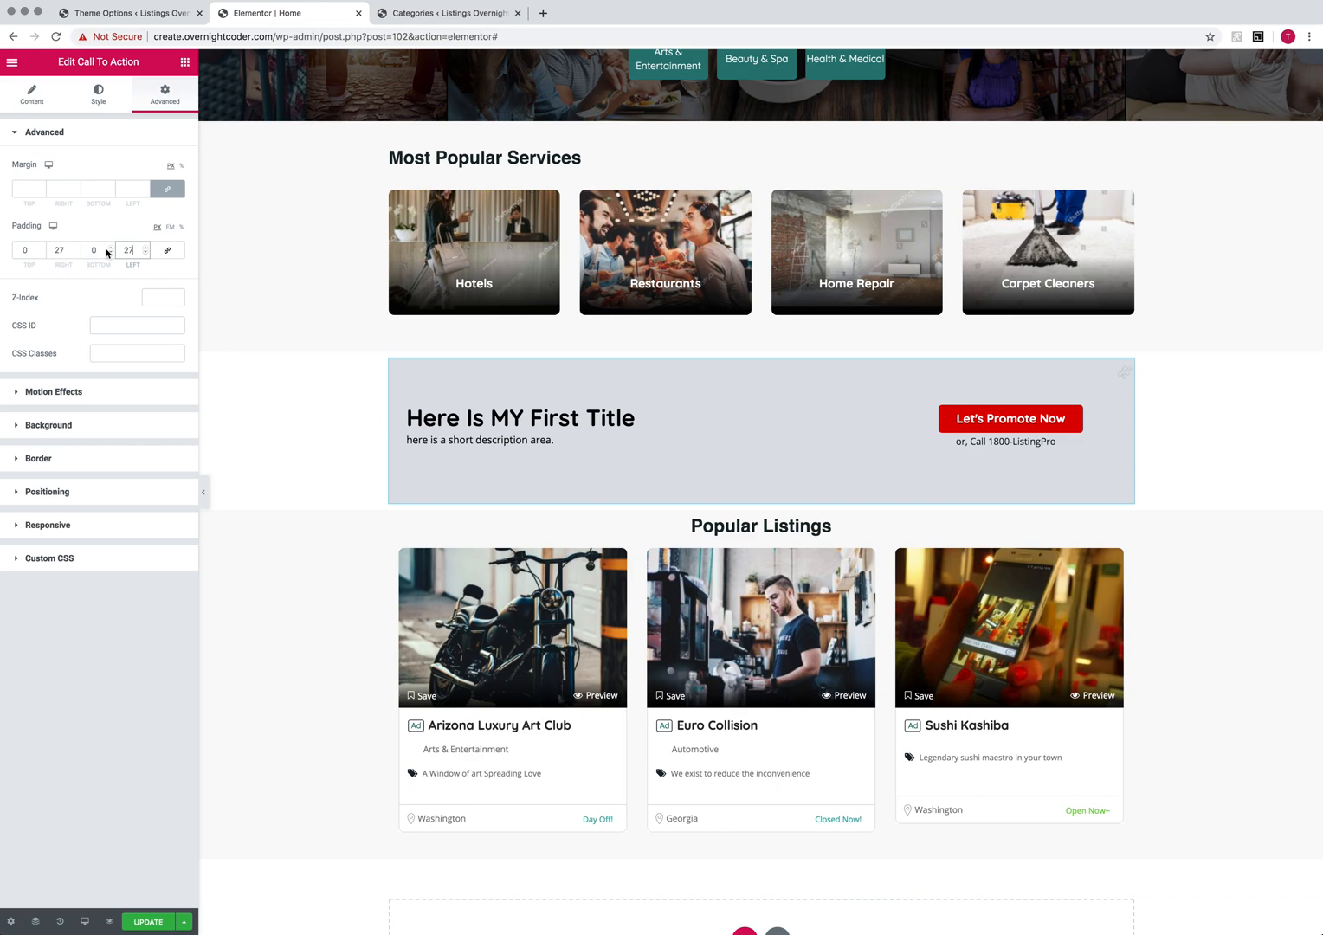
left_click_drag(36, 250, 2, 250)
type("10")
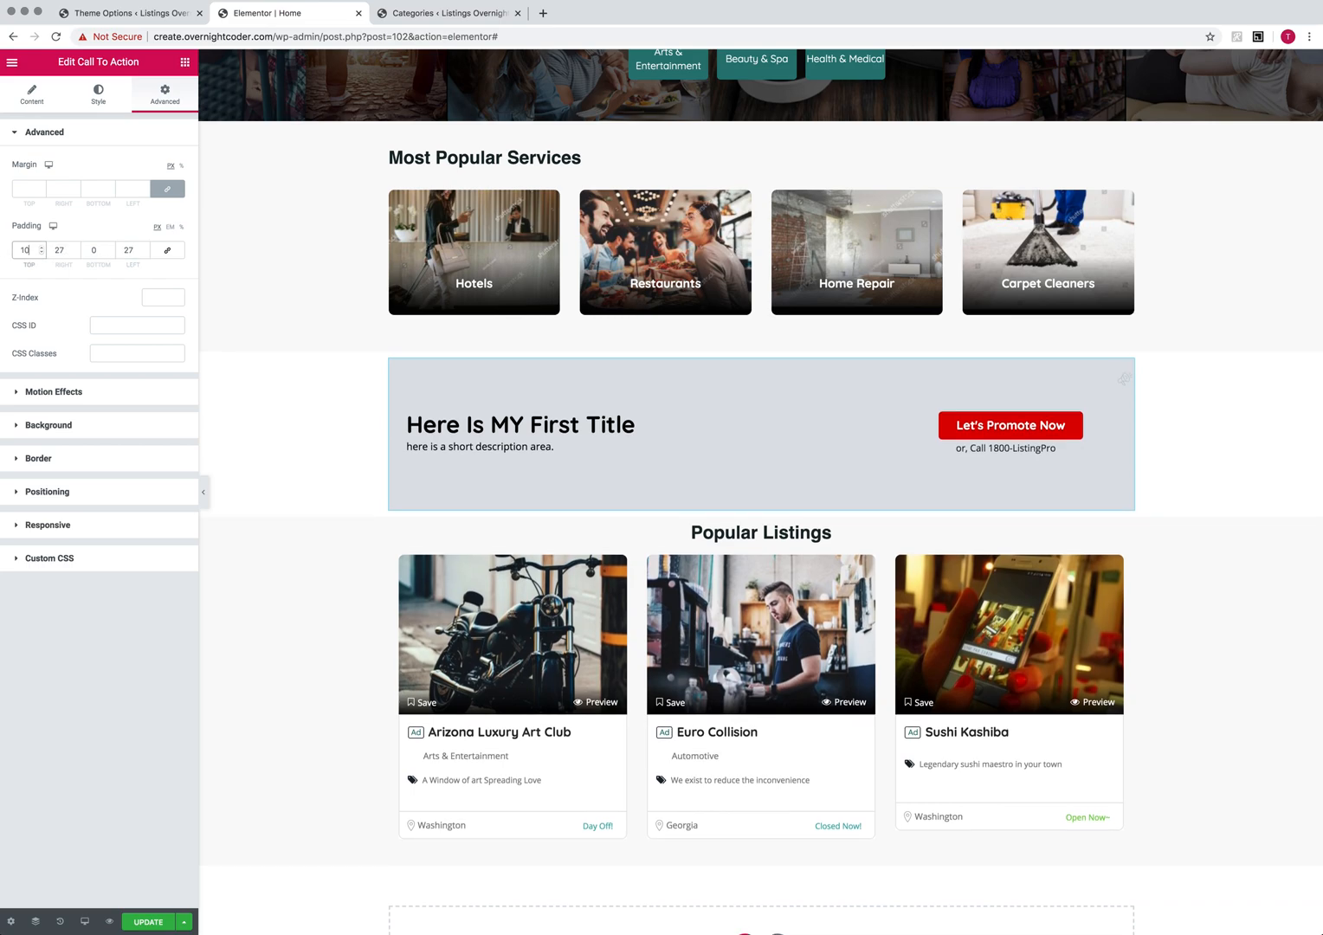
left_click_drag(97, 247, 73, 252)
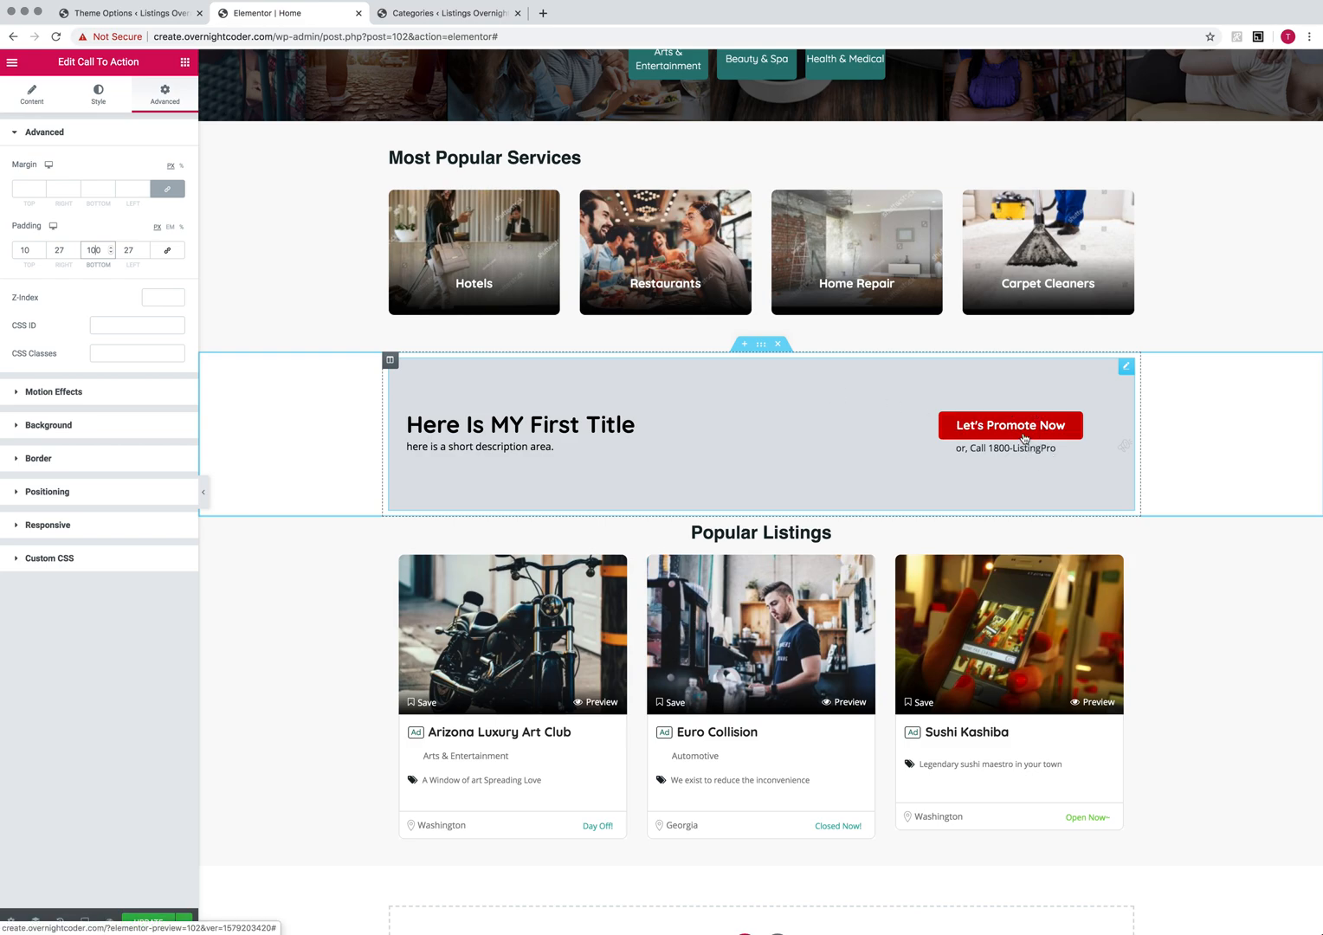
right_click(1023, 439)
left_click(1082, 450)
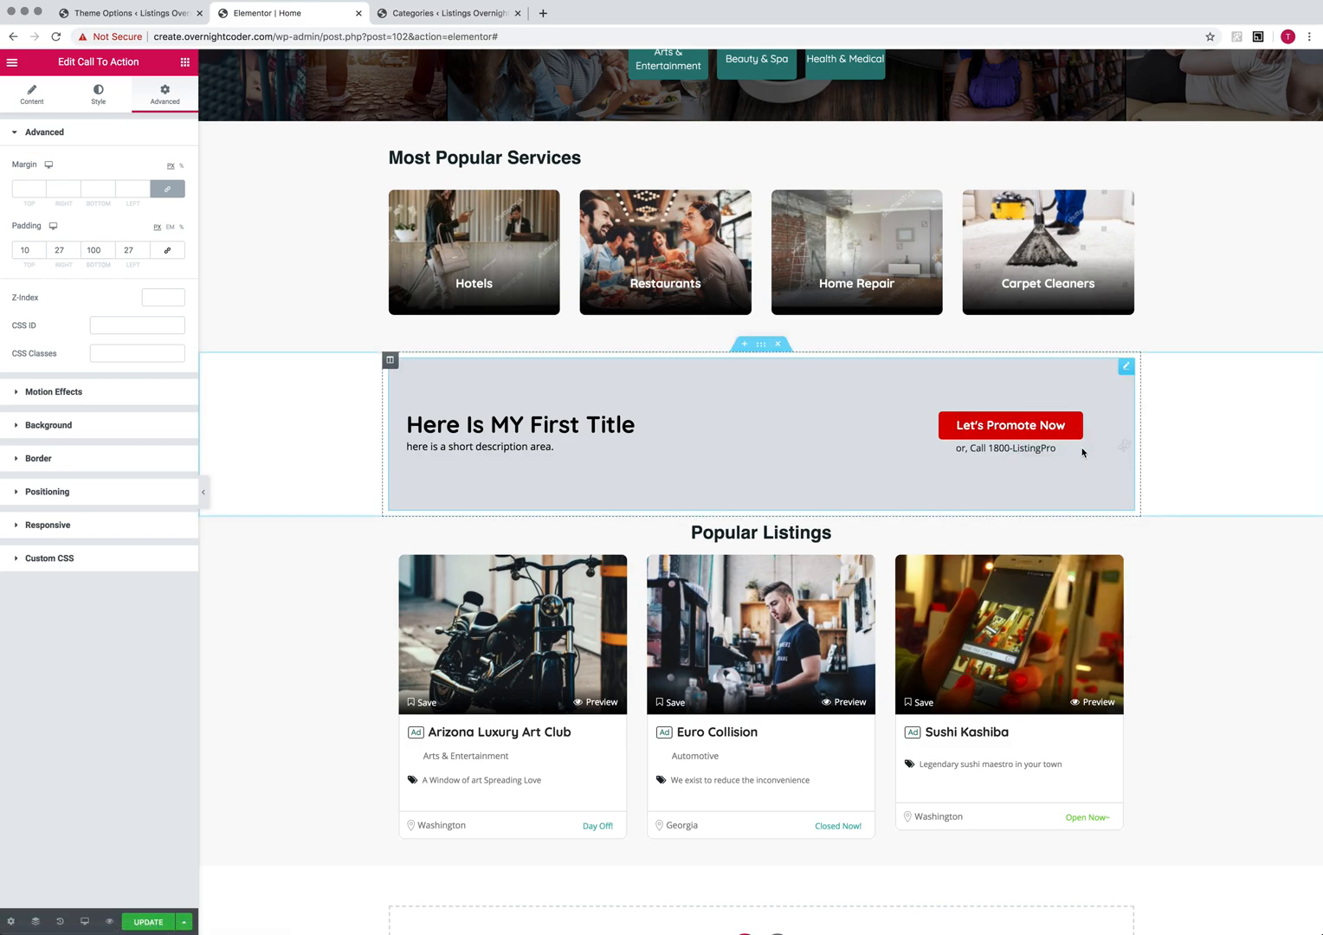
left_click(105, 98)
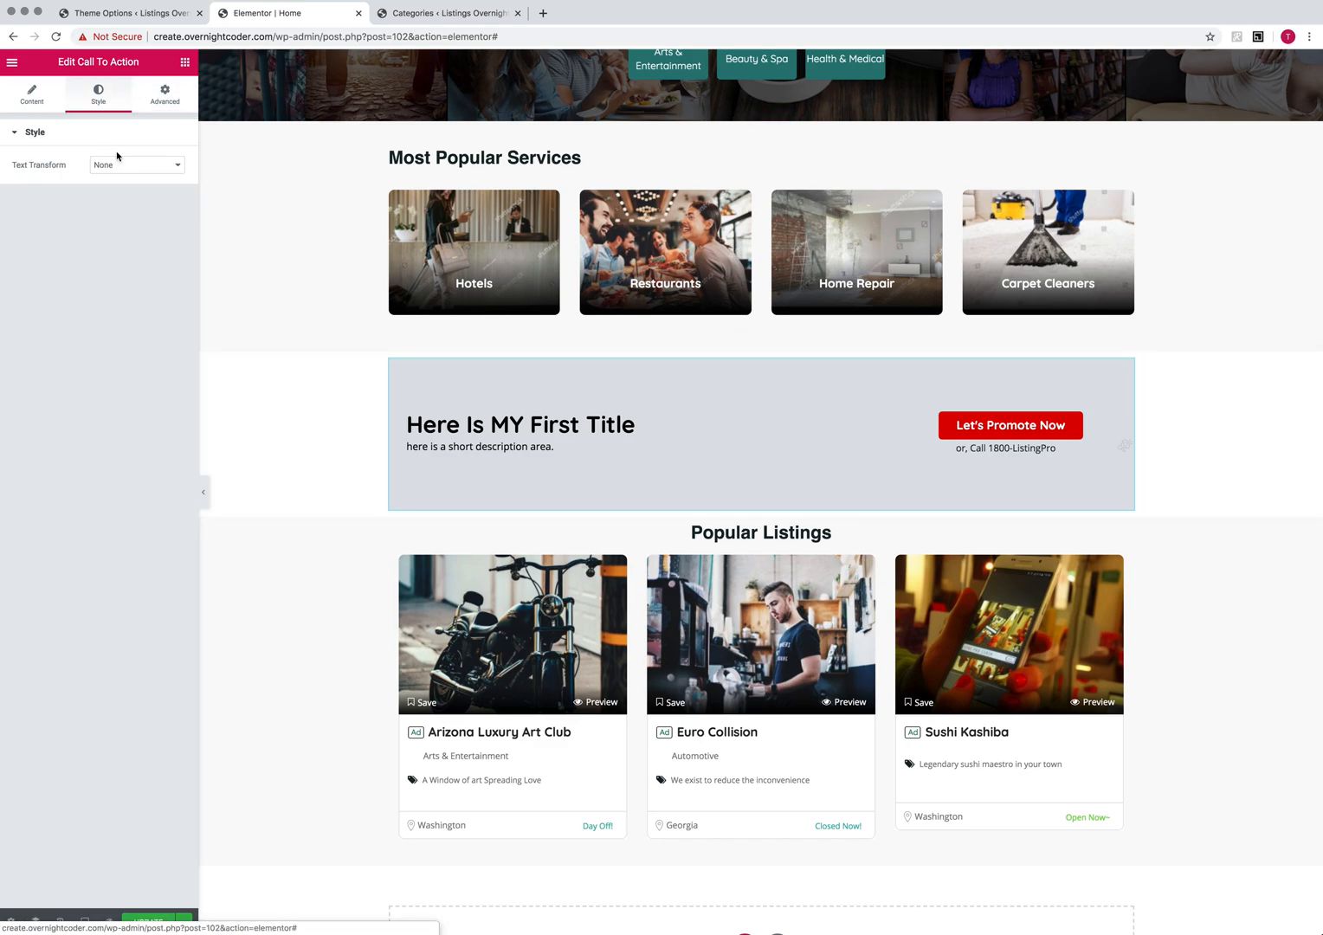
left_click(35, 100)
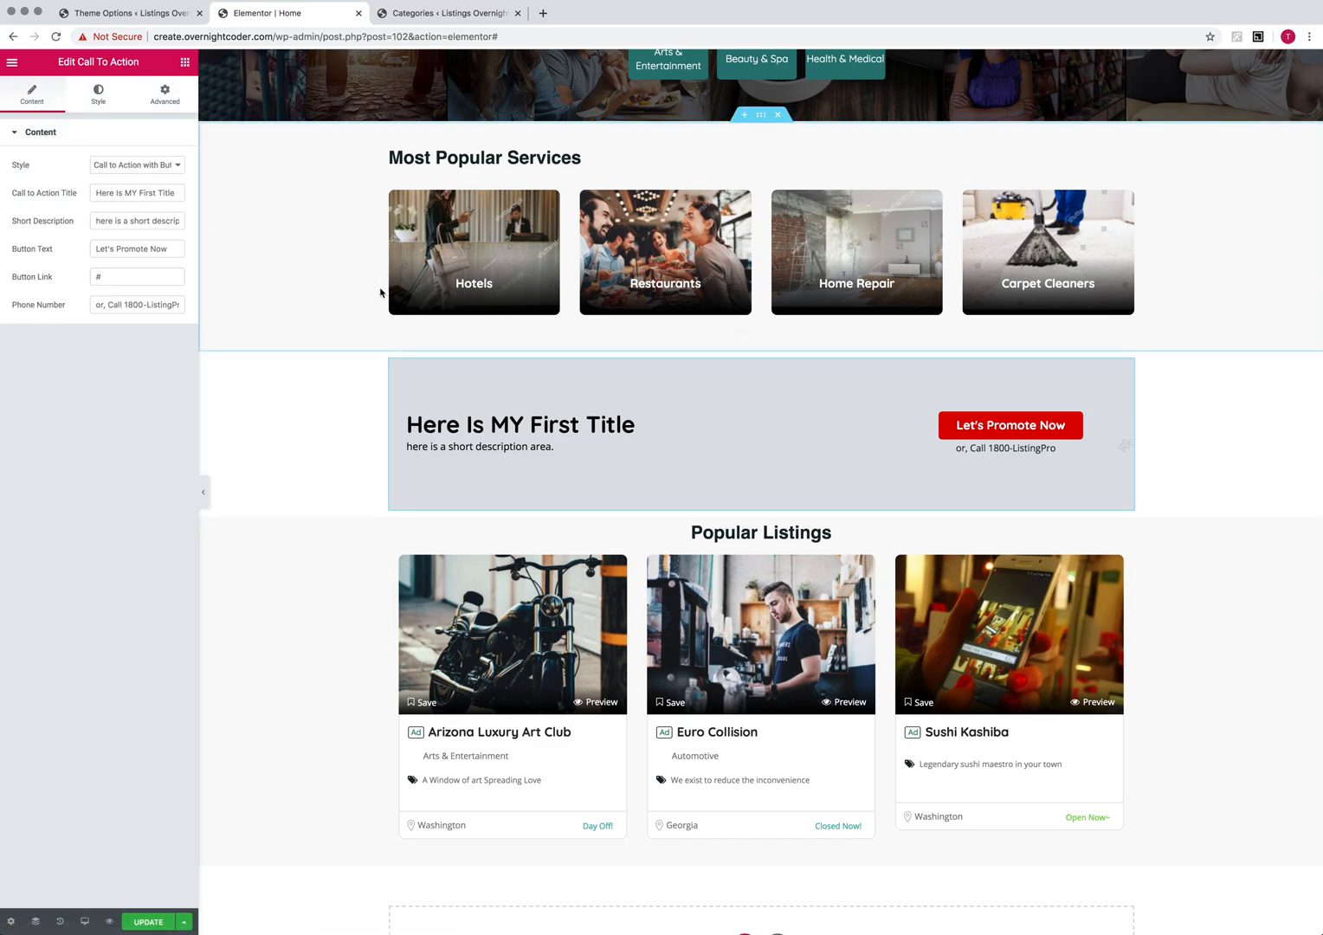
Look over the homepage sections and save the page update.
scroll(811, 444, "up", 2)
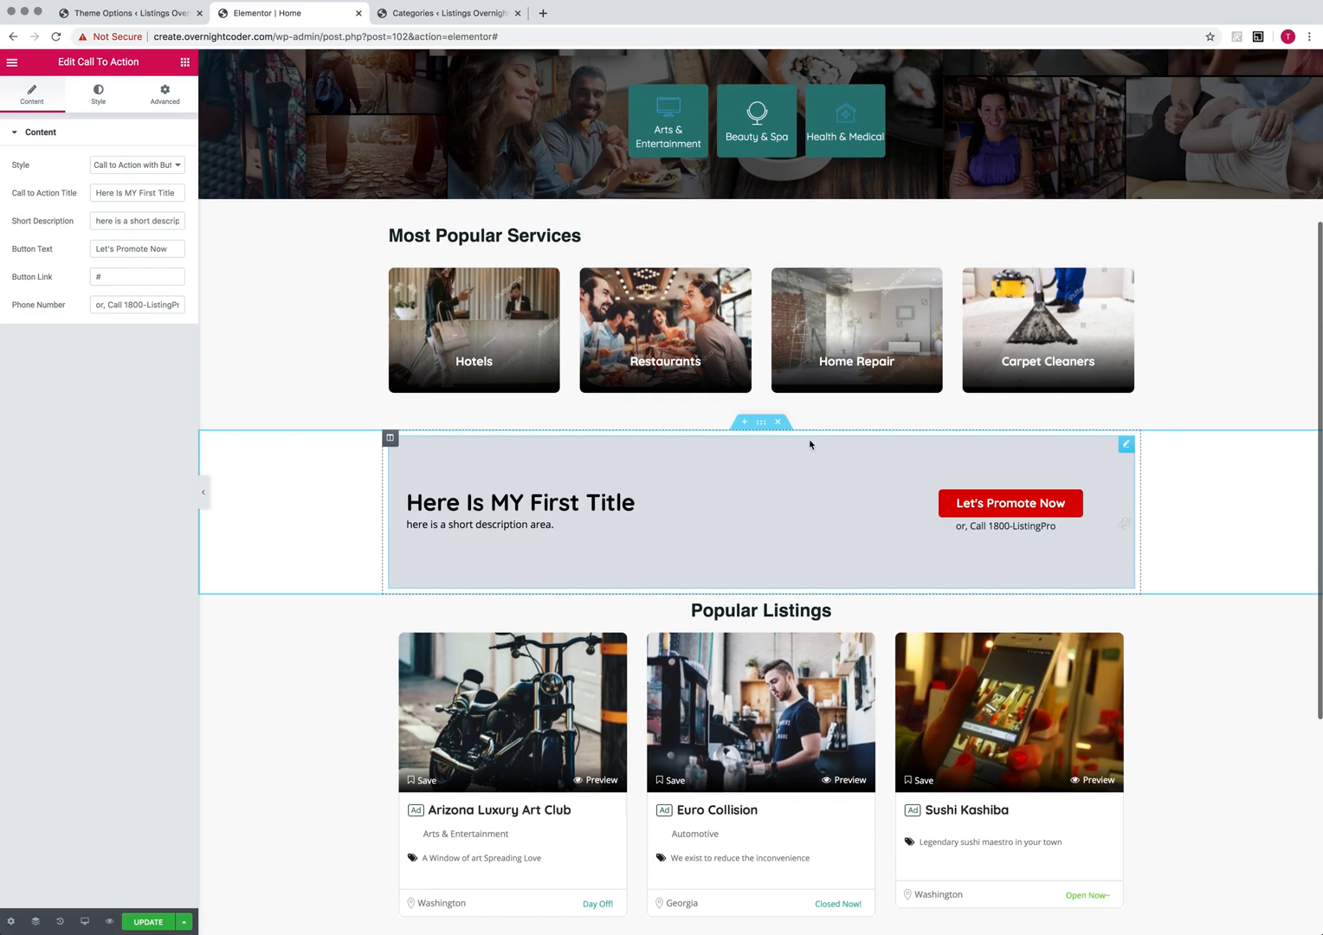
scroll(805, 446, "up", 5)
scroll(799, 451, "down", 2)
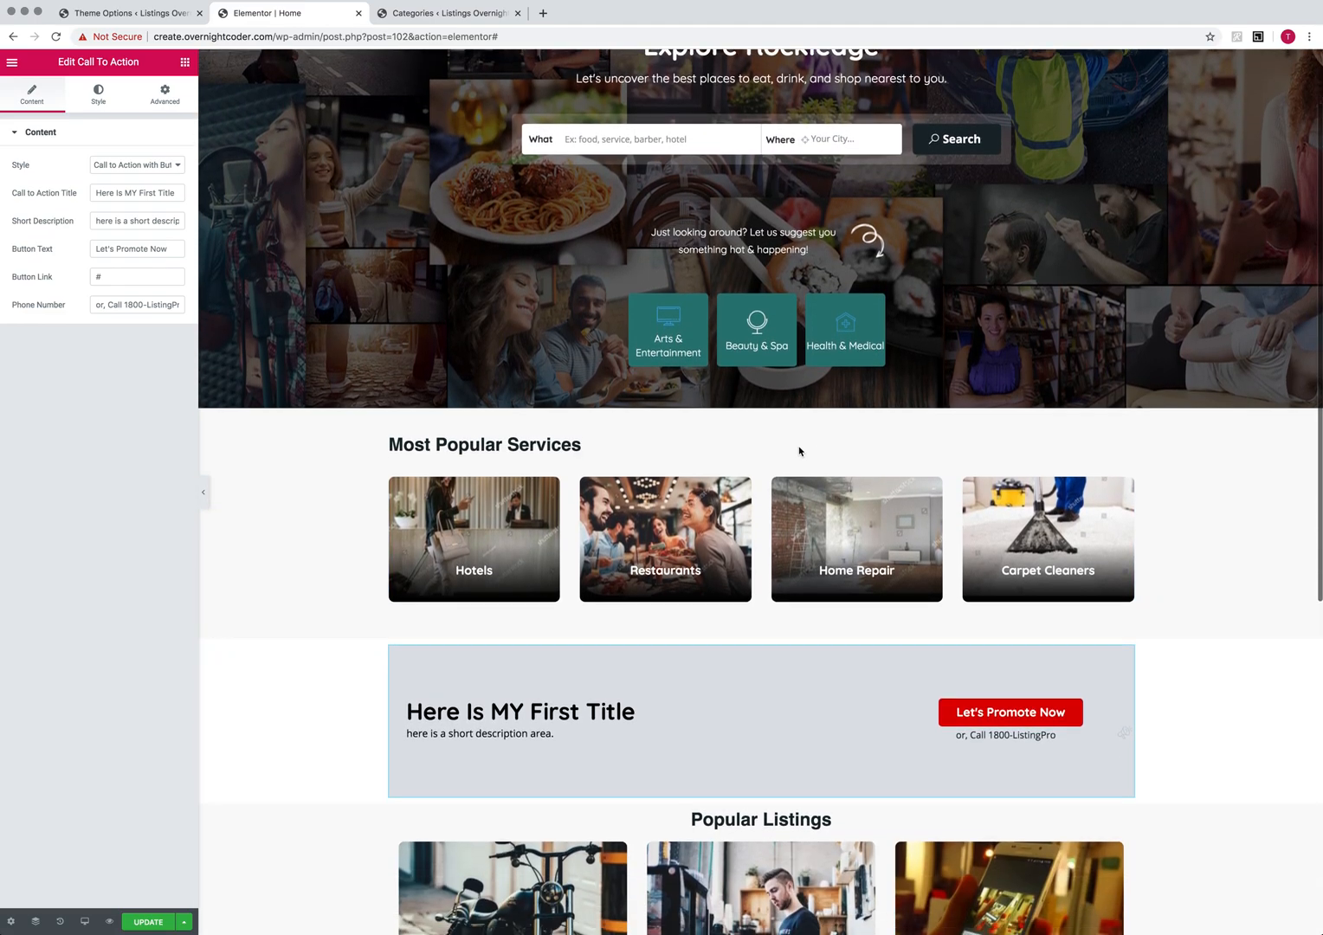
scroll(576, 668, "down", 6)
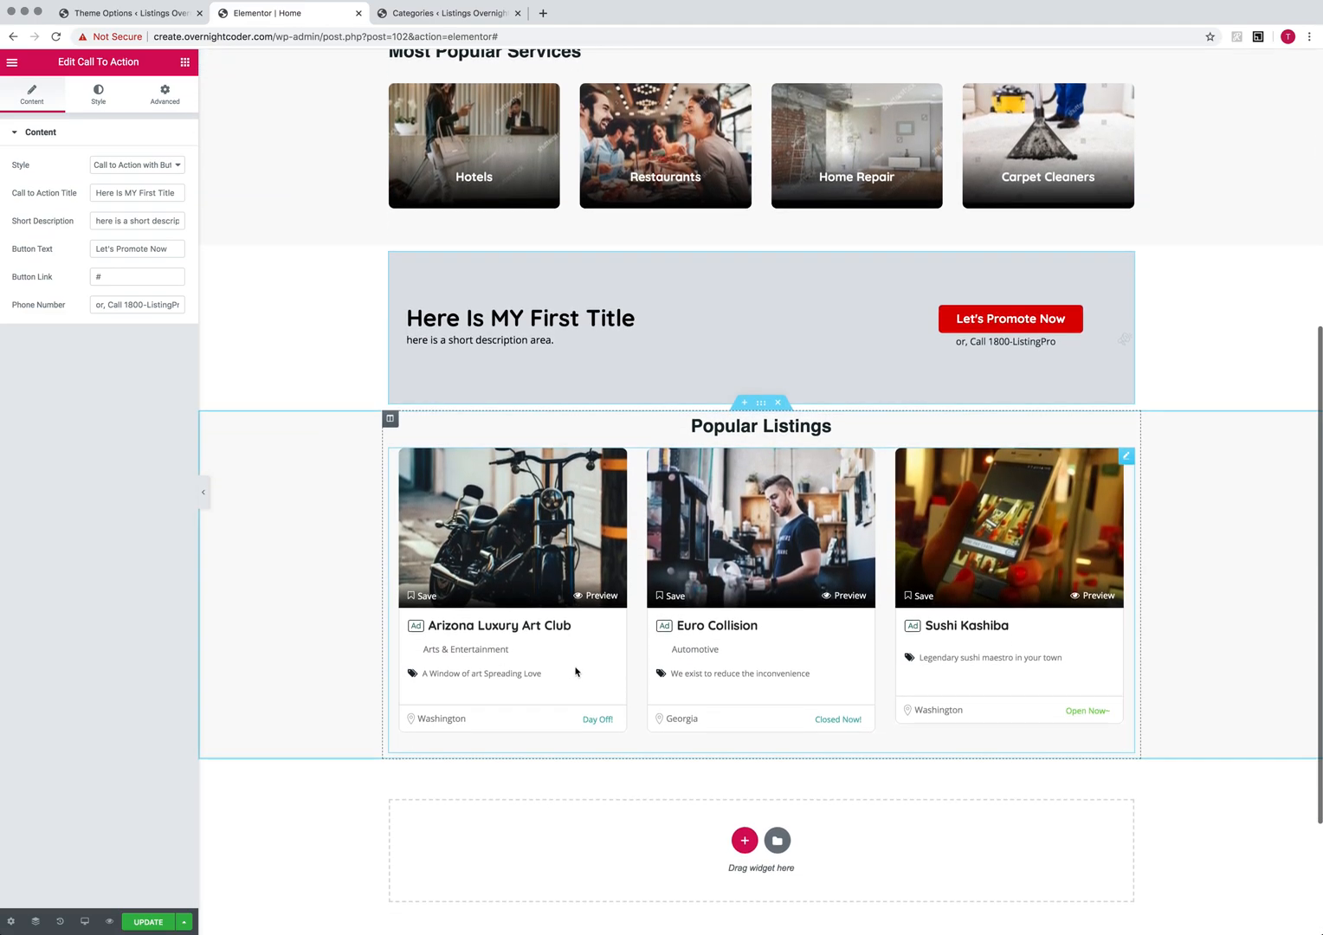
left_click(142, 923)
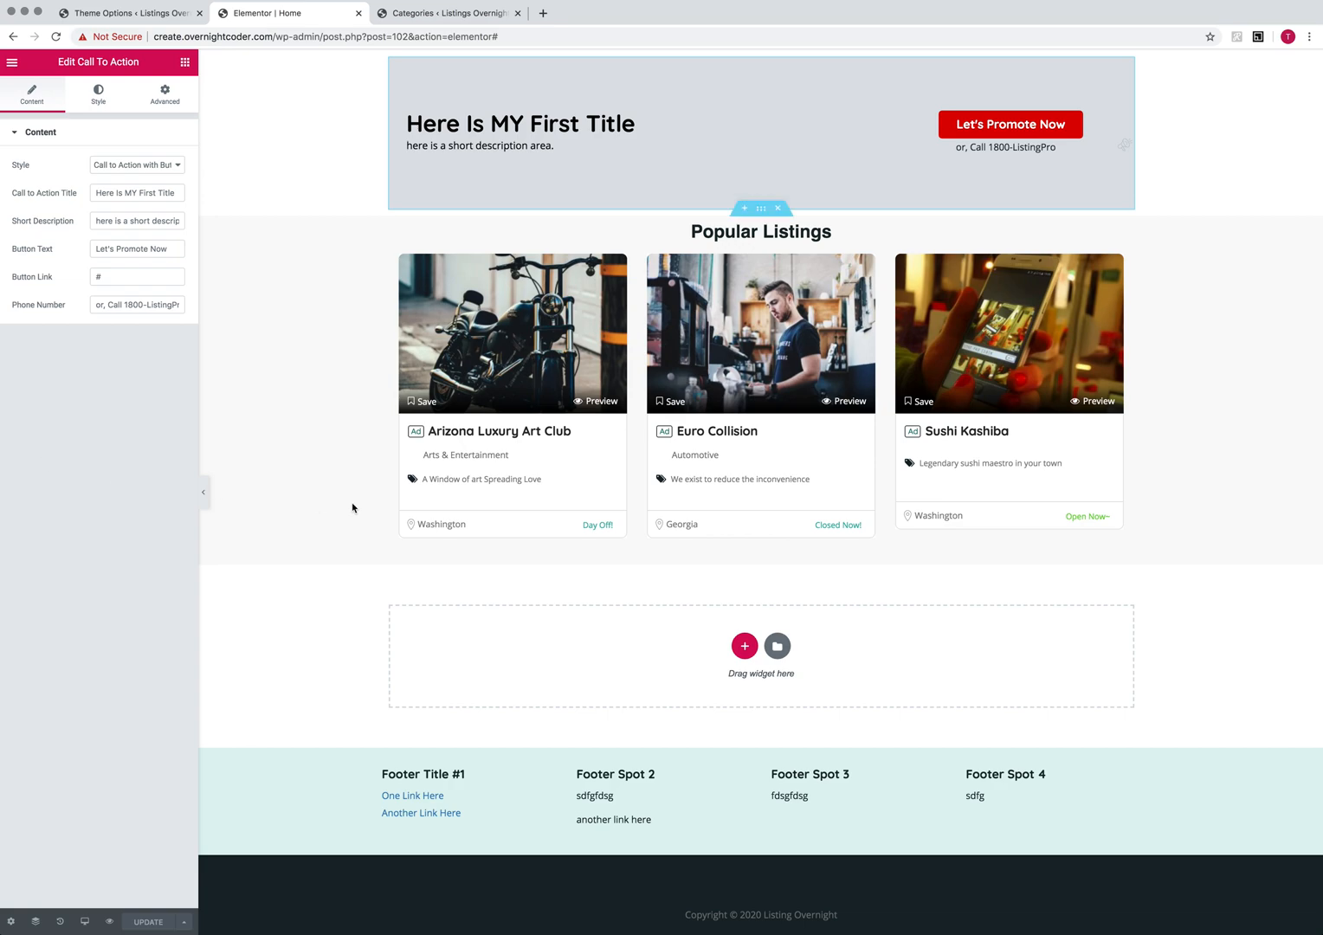
Add a new single-column section below the Popular Listings section.
left_click(185, 63)
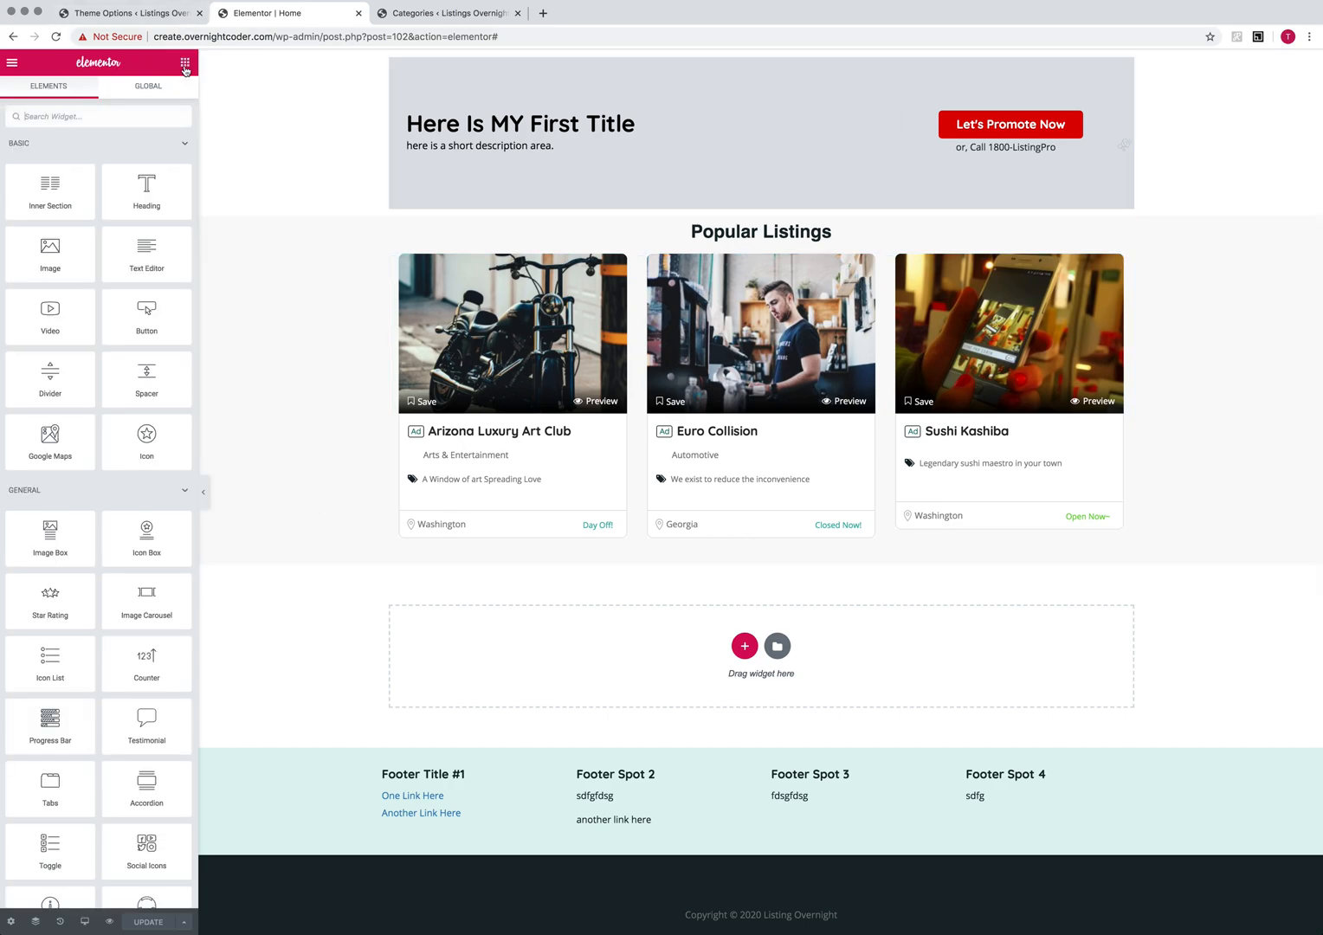
scroll(160, 163, "down", 10)
scroll(160, 163, "down", 5)
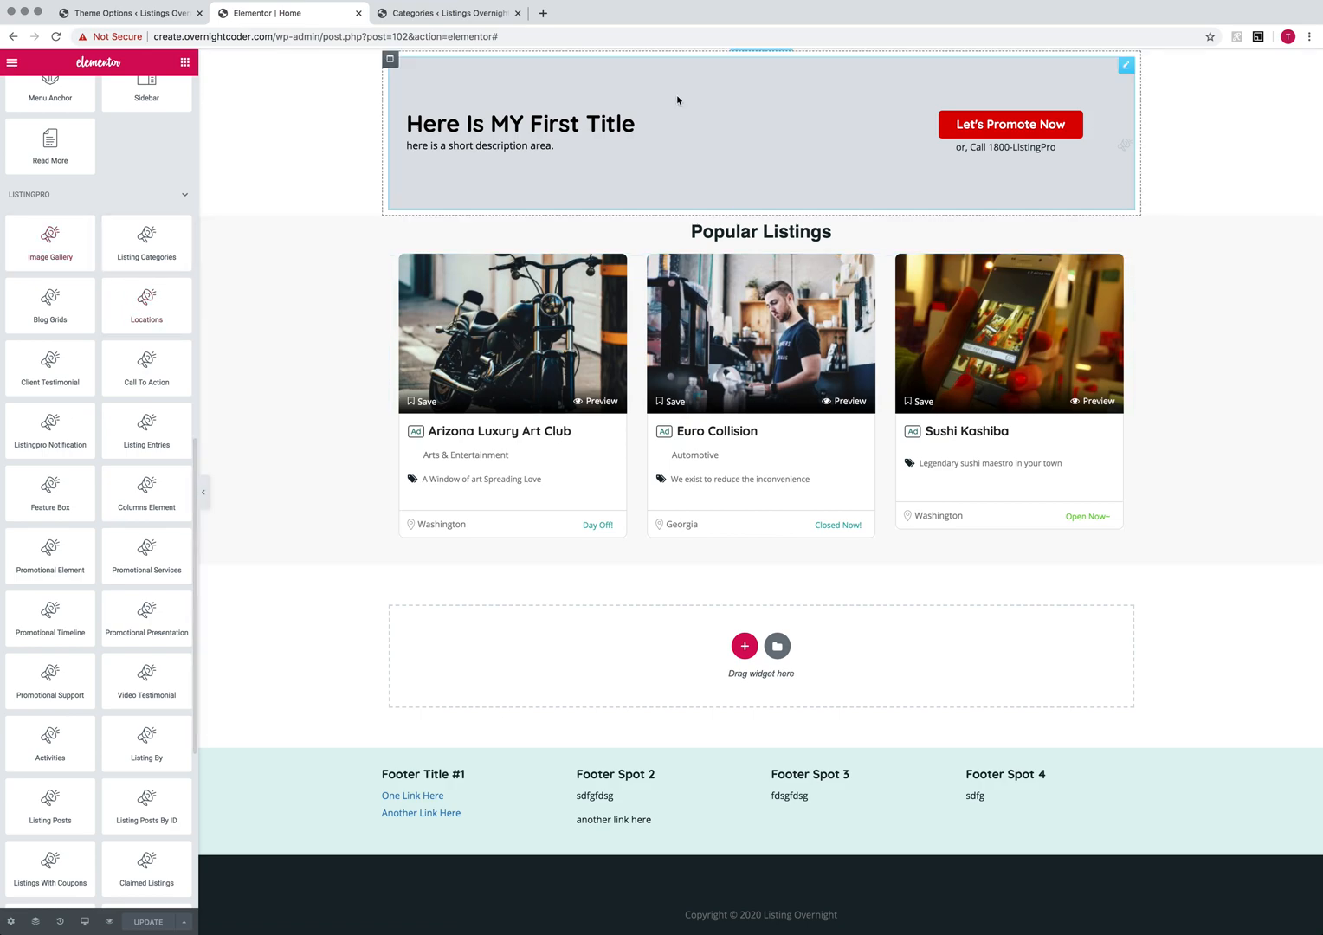
left_click(744, 646)
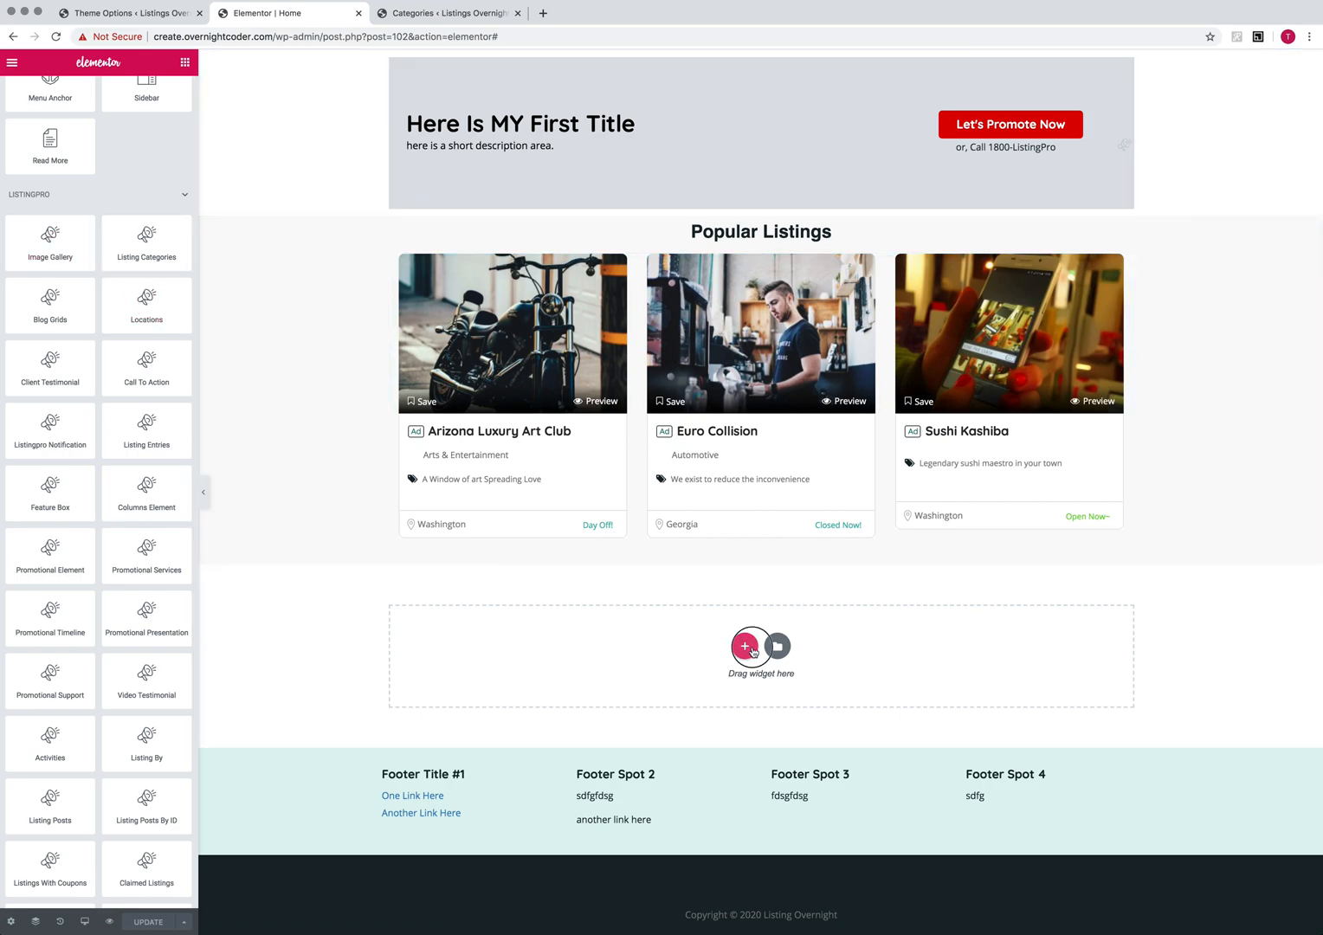
left_click(598, 679)
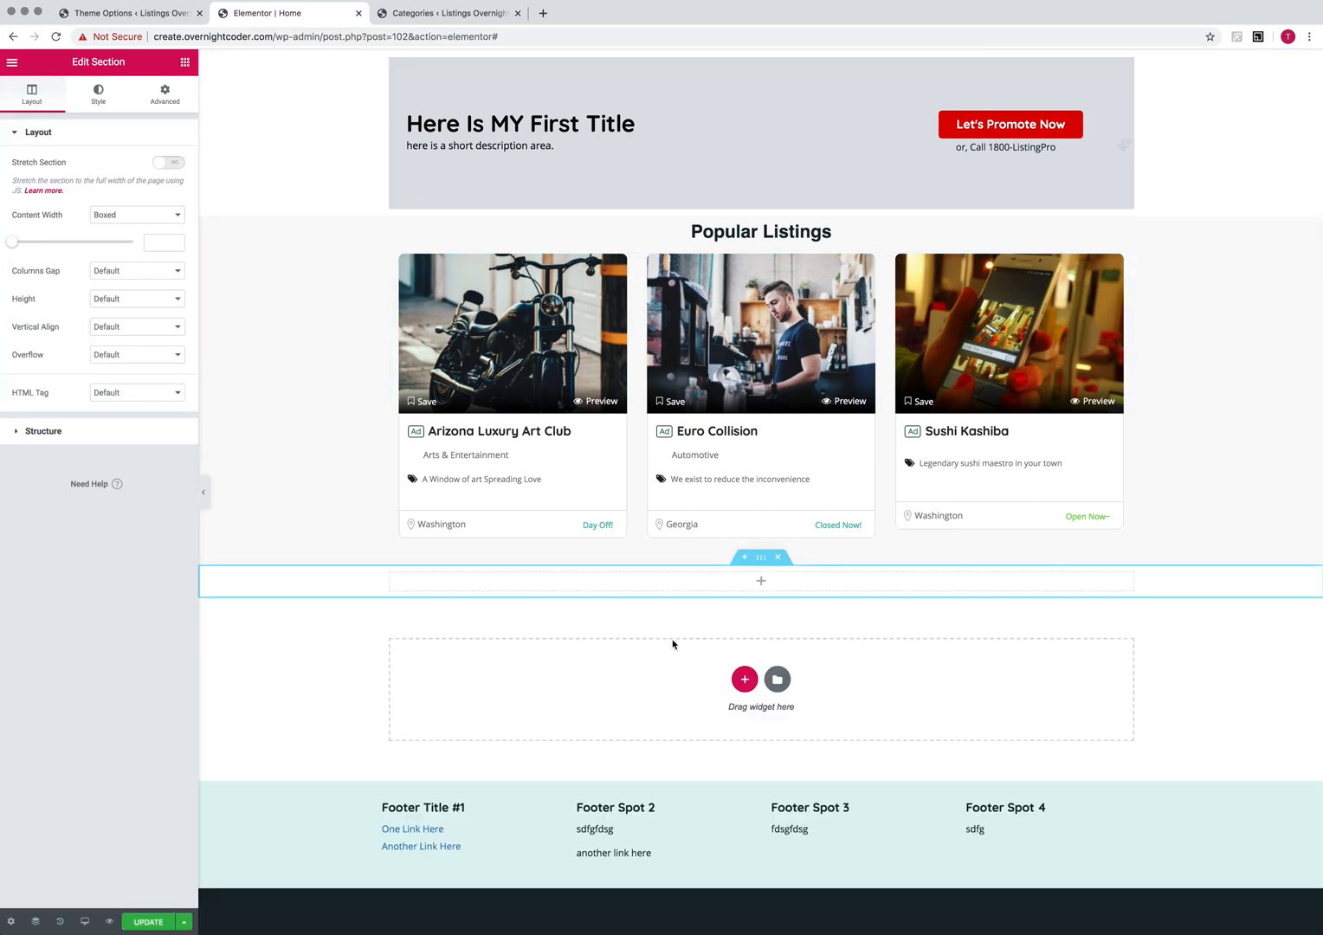
Place the ListingPro Listing Entries widget in the empty section below Popular Listings and check its style and content settings.
left_click(185, 62)
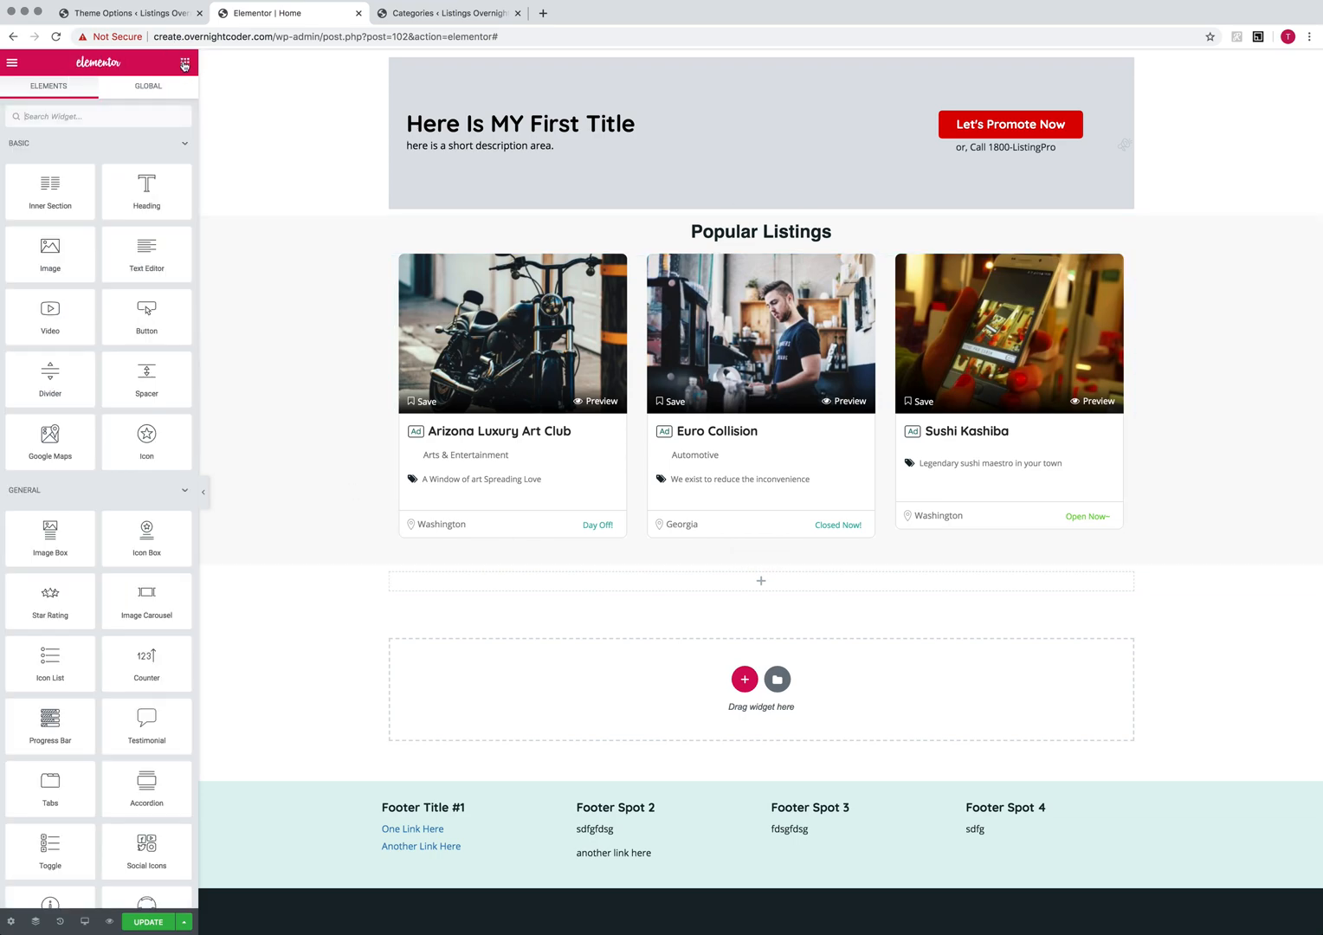
scroll(118, 250, "down", 10)
scroll(118, 249, "down", 5)
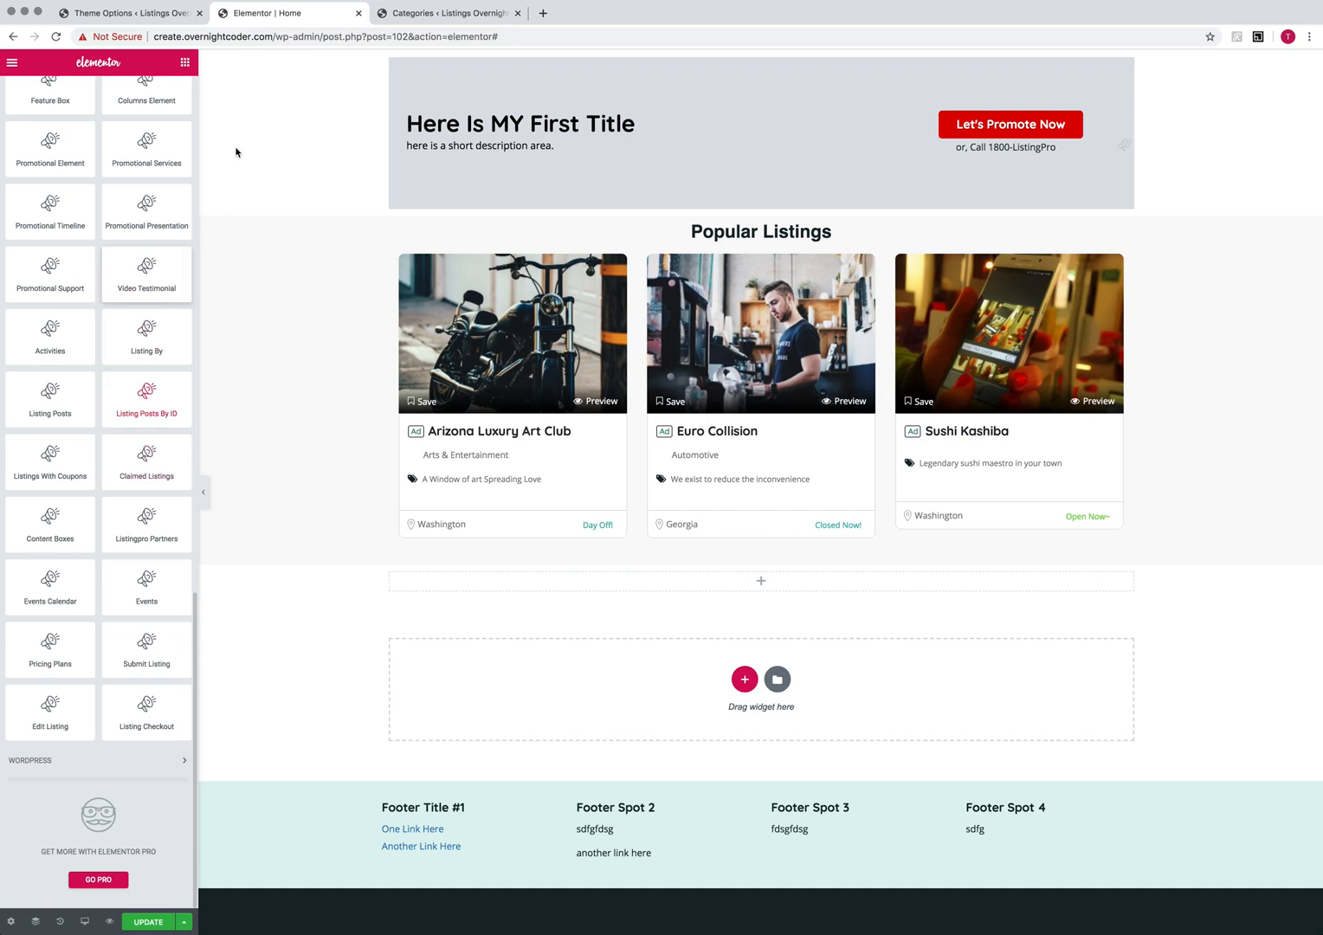
scroll(1108, 342, "up", 1)
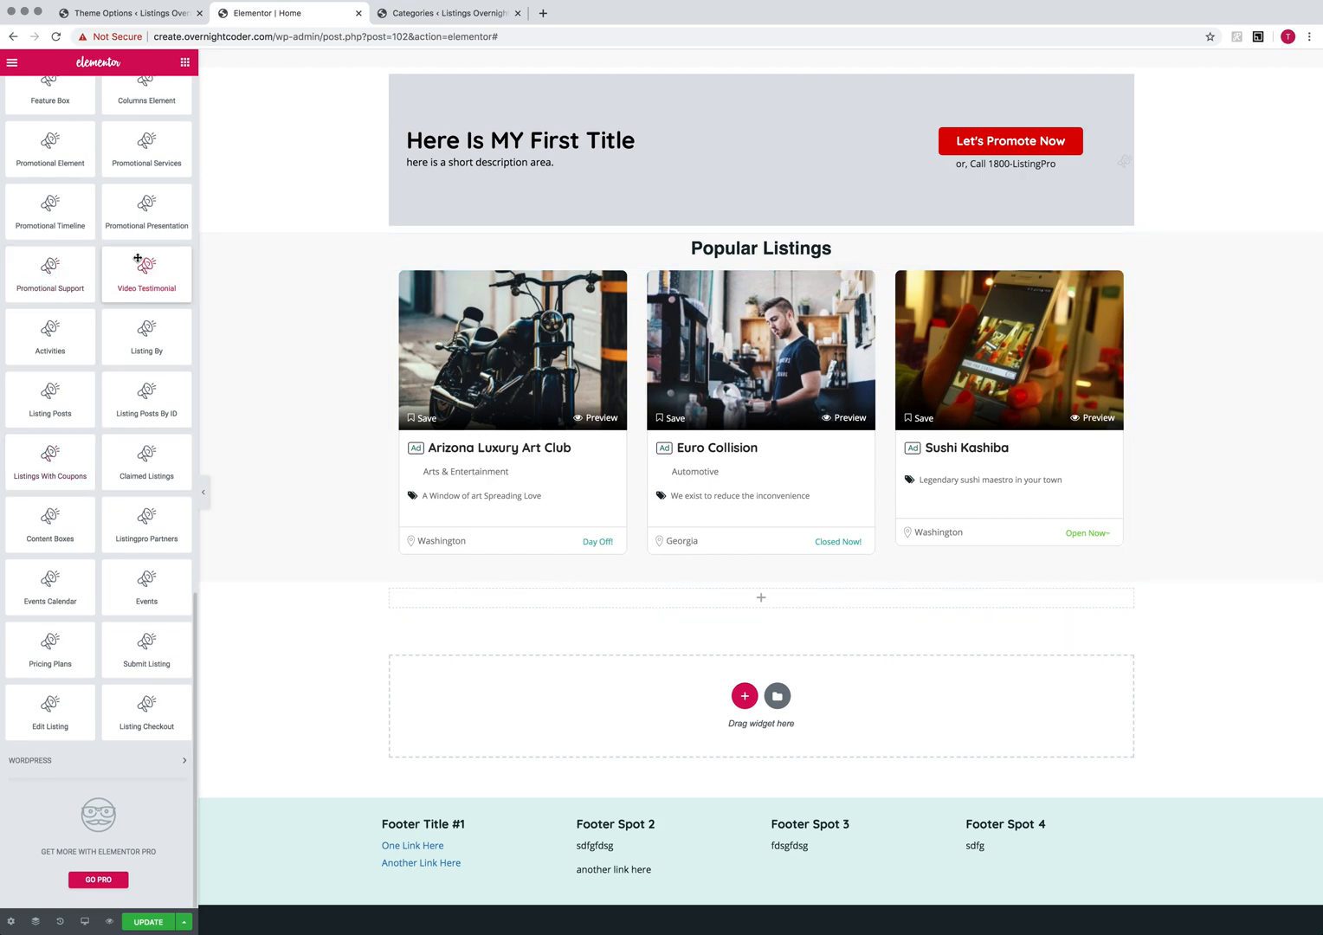
scroll(138, 233, "up", 1)
scroll(71, 219, "up", 4)
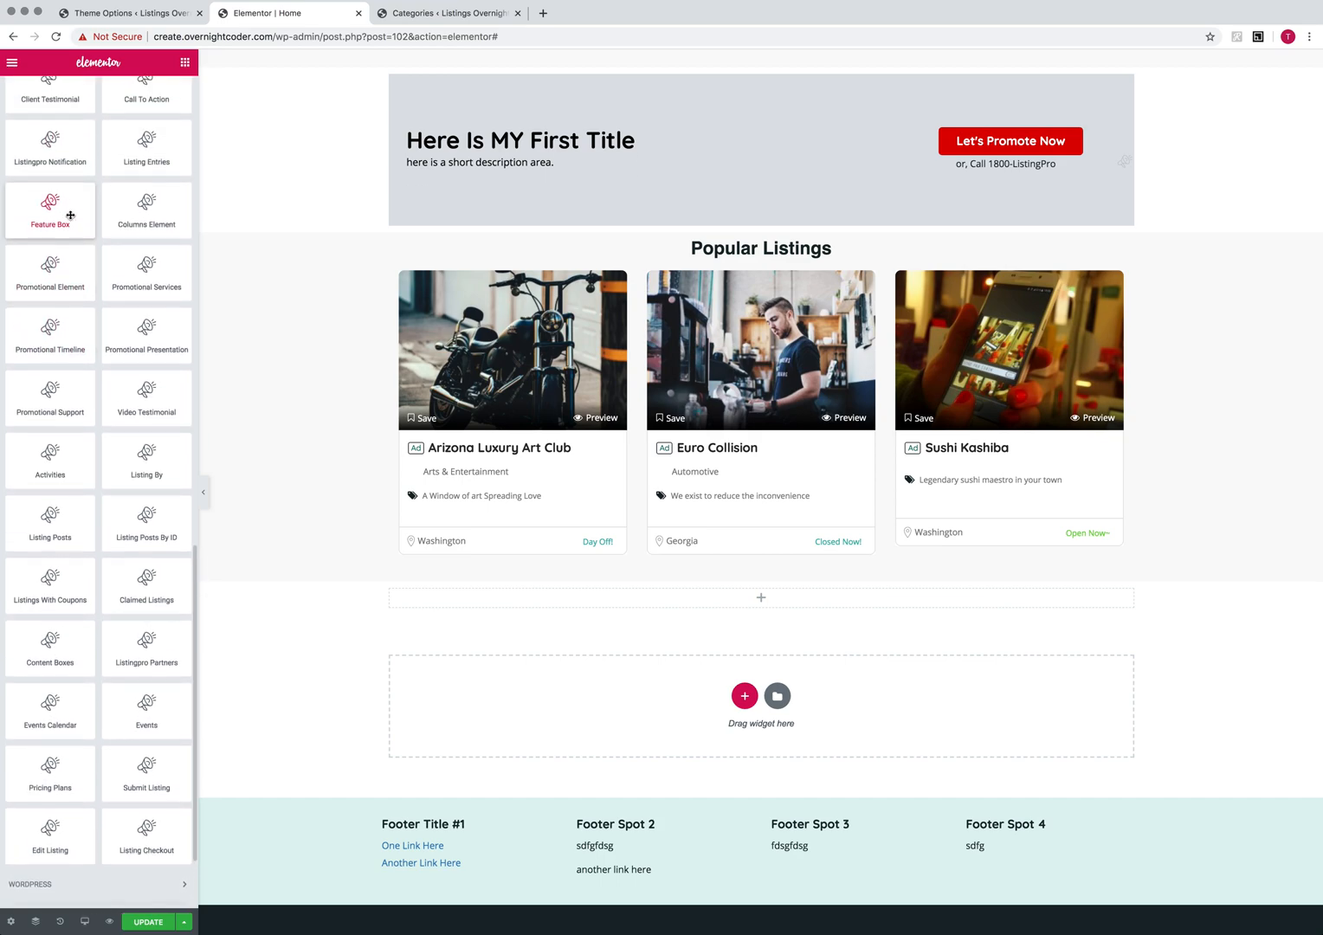
scroll(70, 215, "up", 3)
scroll(67, 219, "up", 3)
left_click_drag(108, 281, 788, 609)
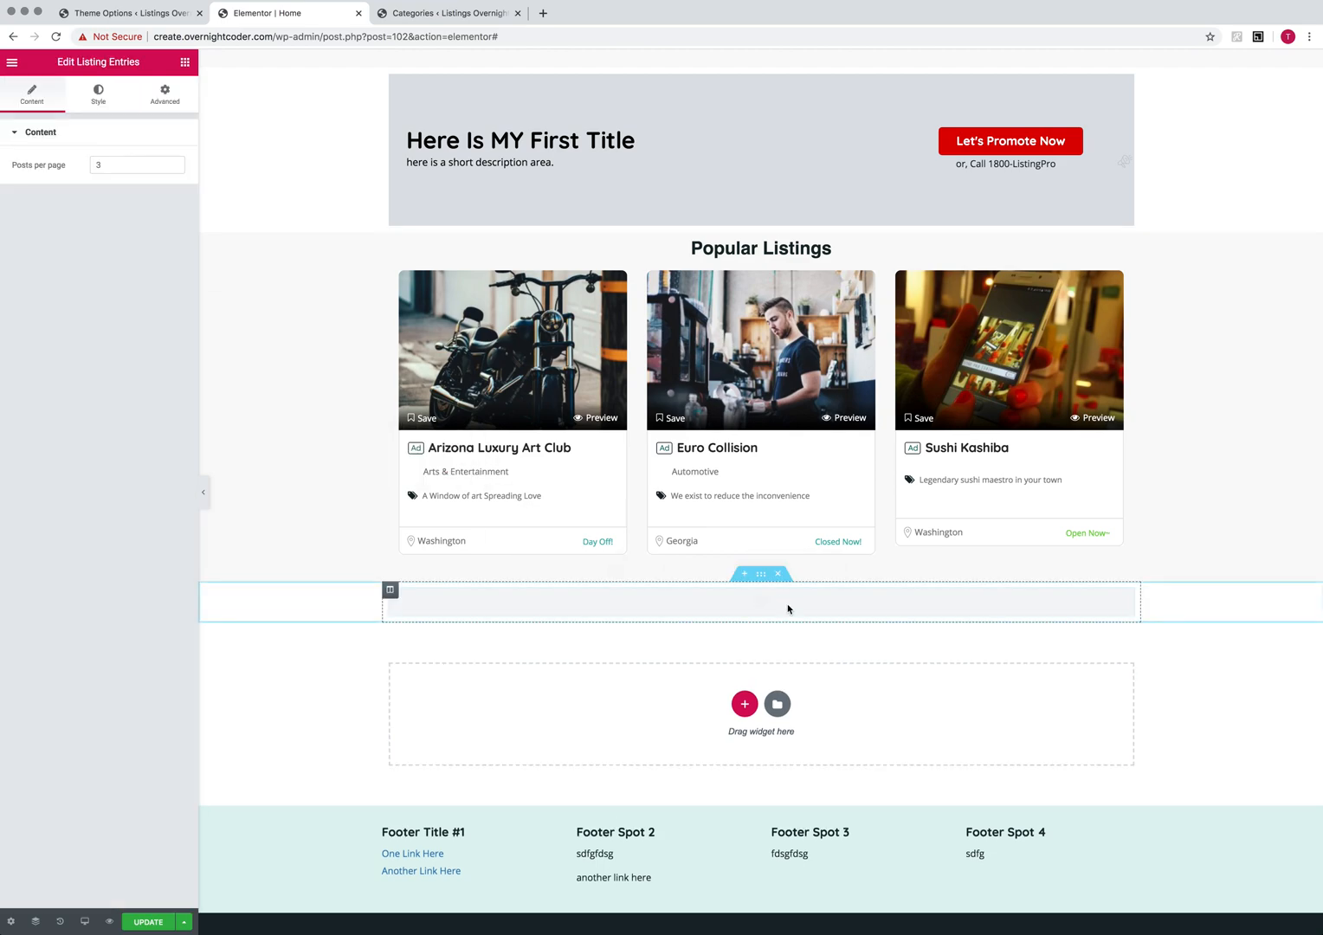
left_click(97, 95)
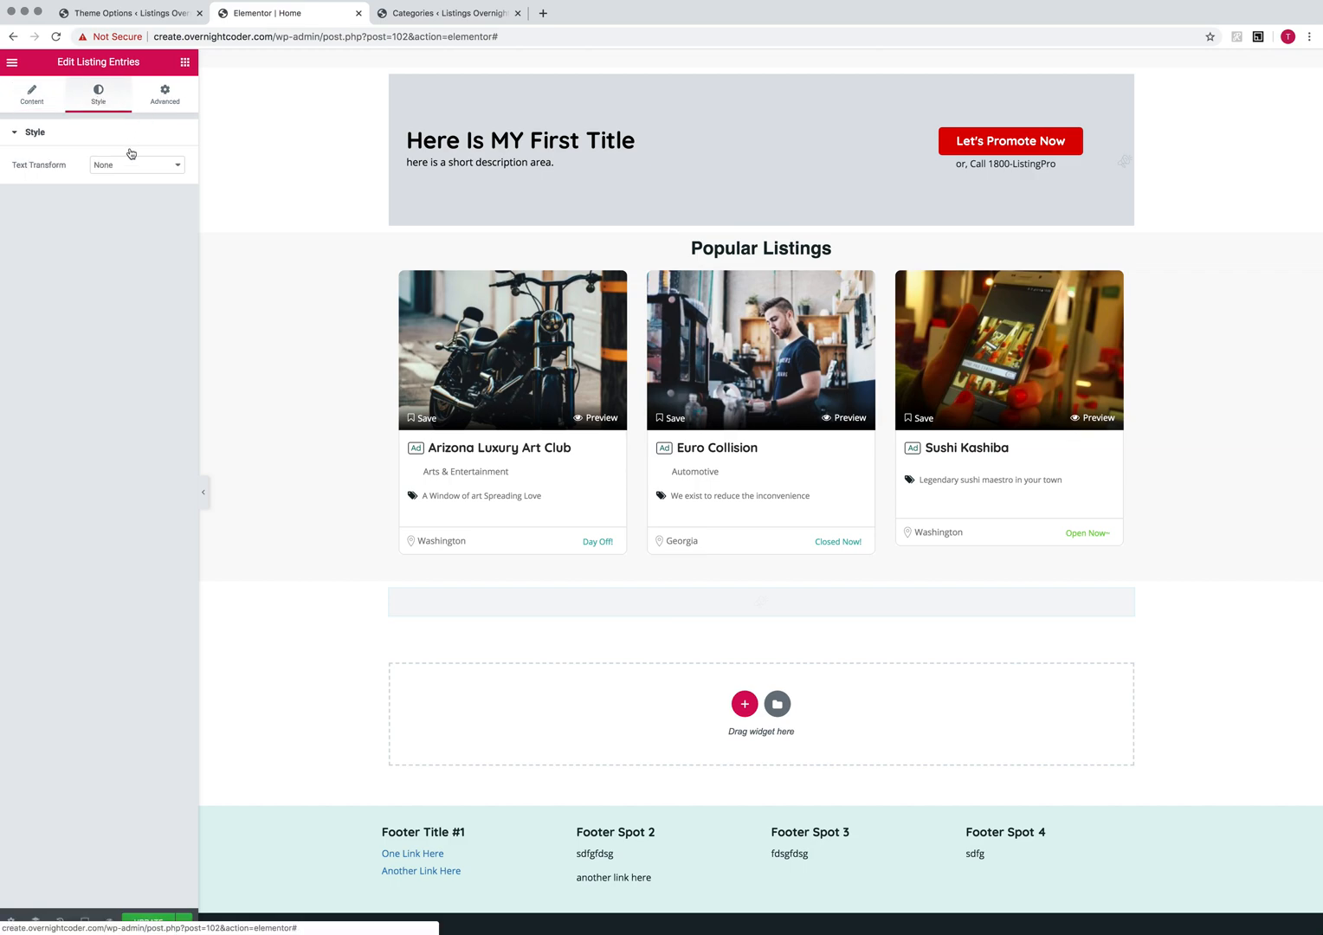
left_click(41, 97)
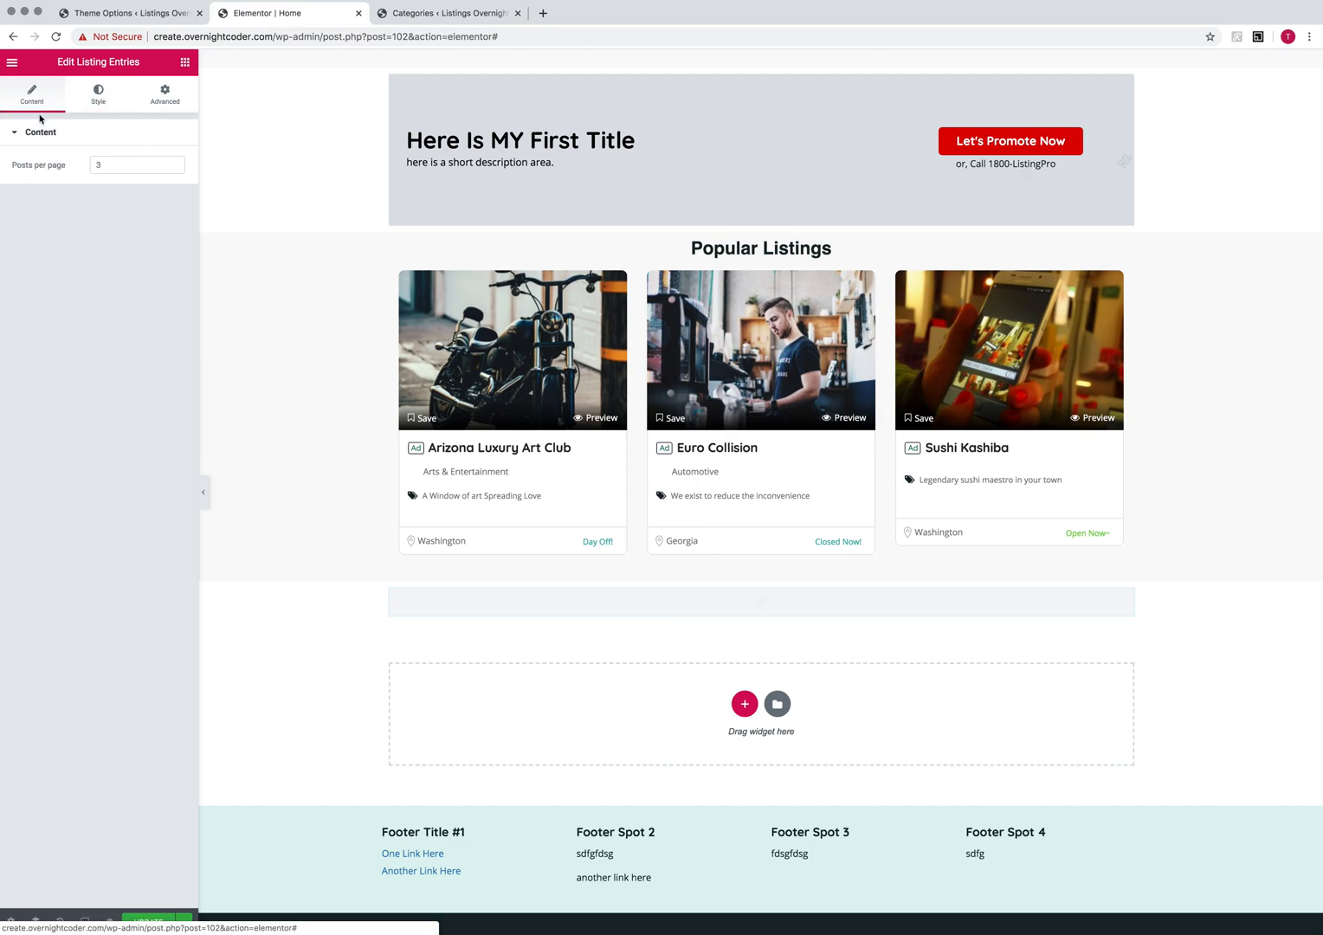
Add the ListingPro Blog Grids widget below the Listing Entries widget in the same section.
left_click(184, 63)
scroll(173, 325, "down", 10)
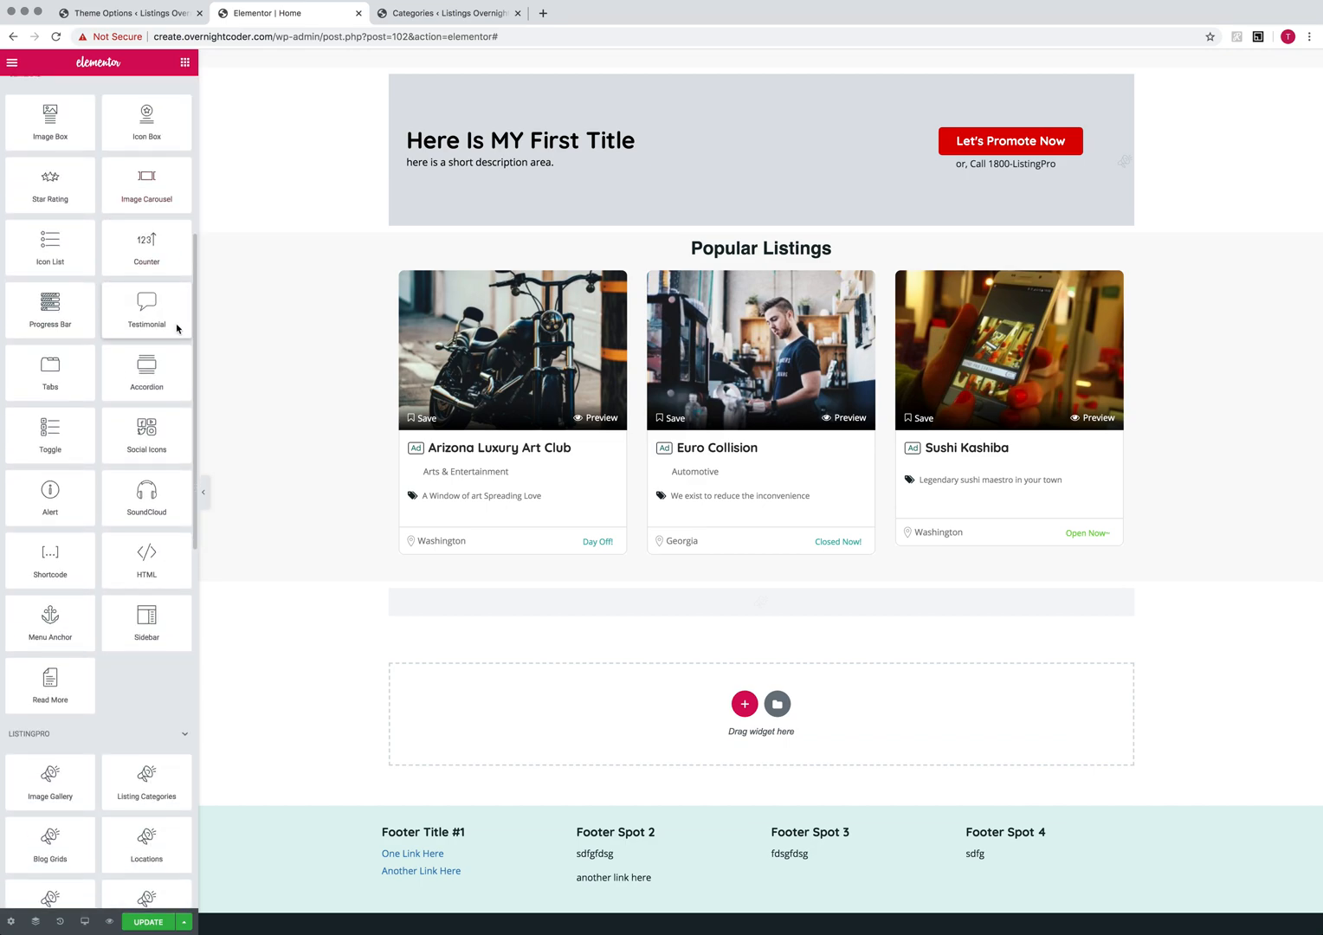
scroll(180, 326, "down", 10)
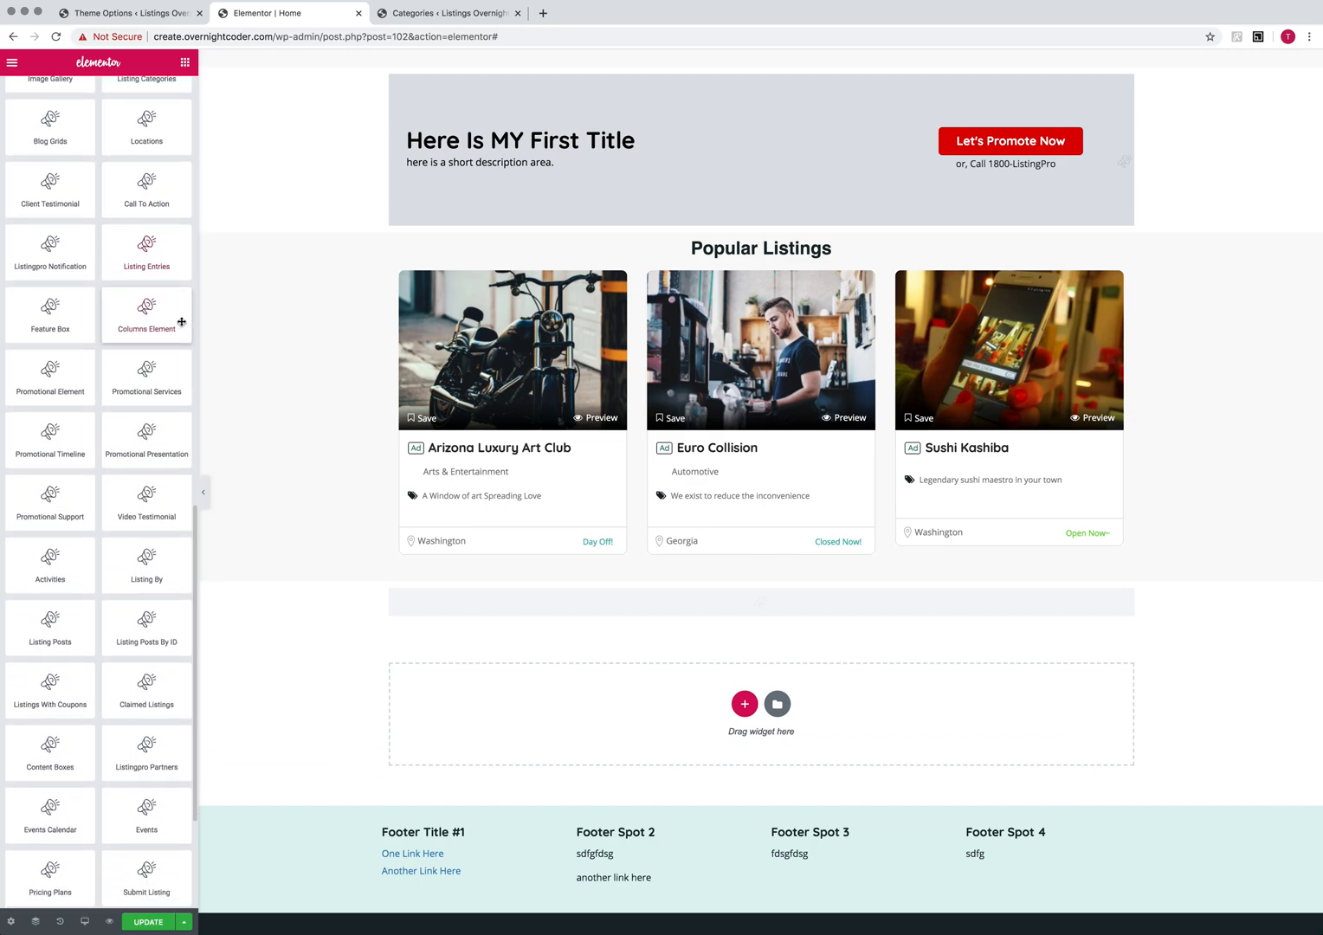
scroll(178, 323, "up", 4)
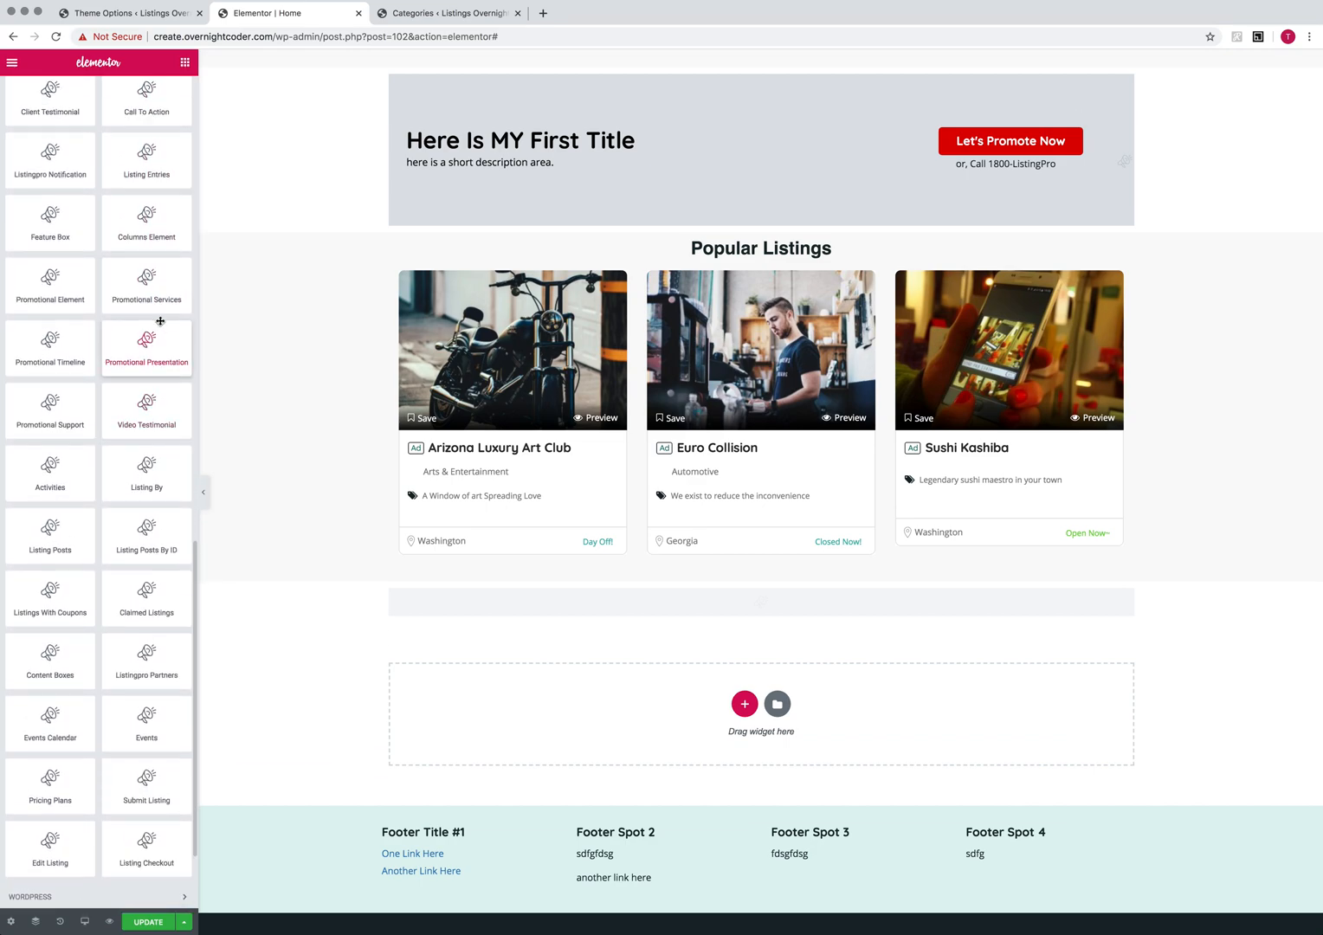
scroll(161, 325, "up", 3)
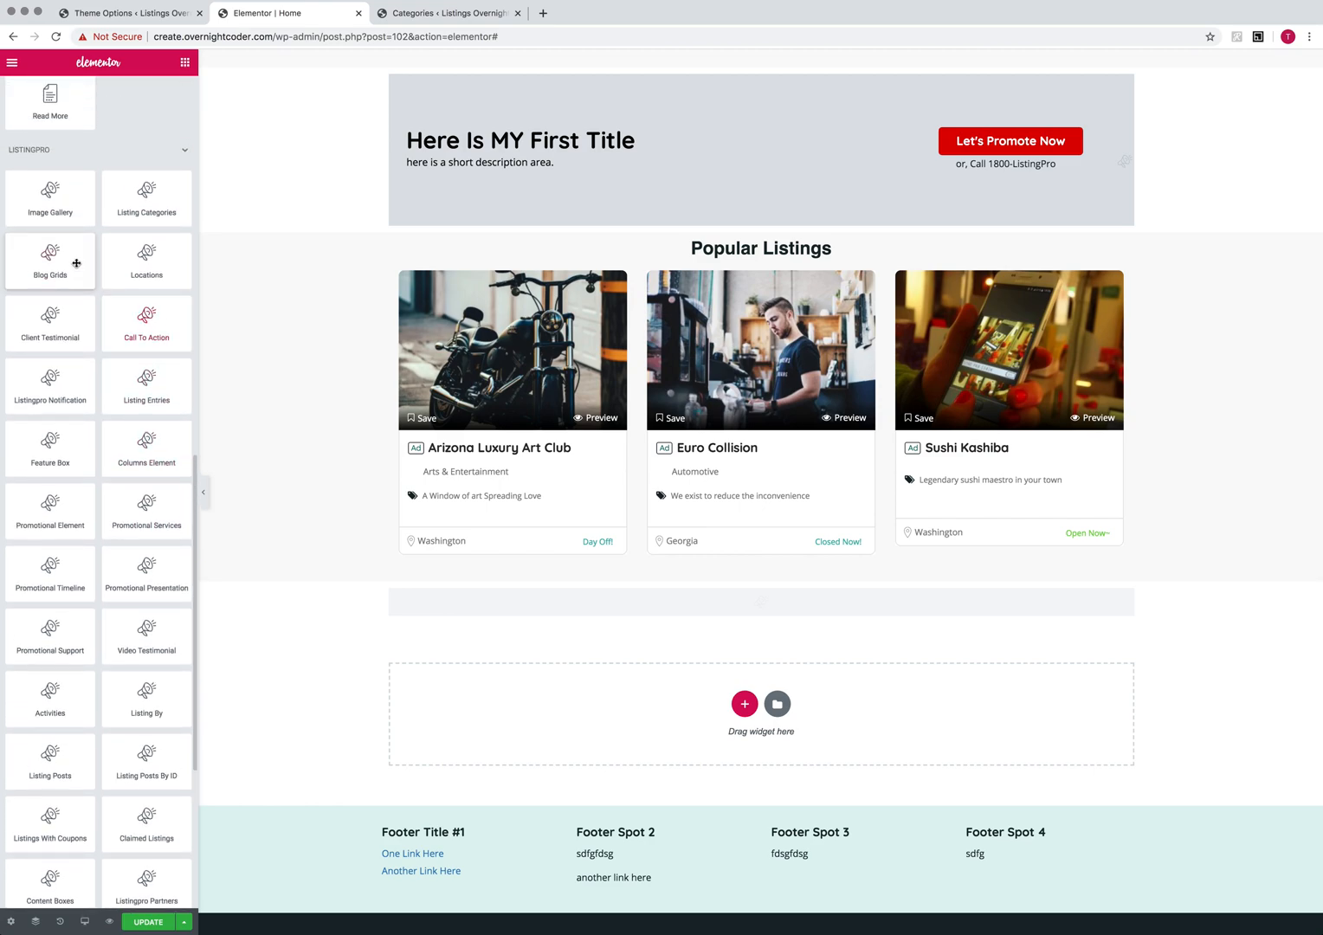
left_click_drag(32, 269, 805, 613)
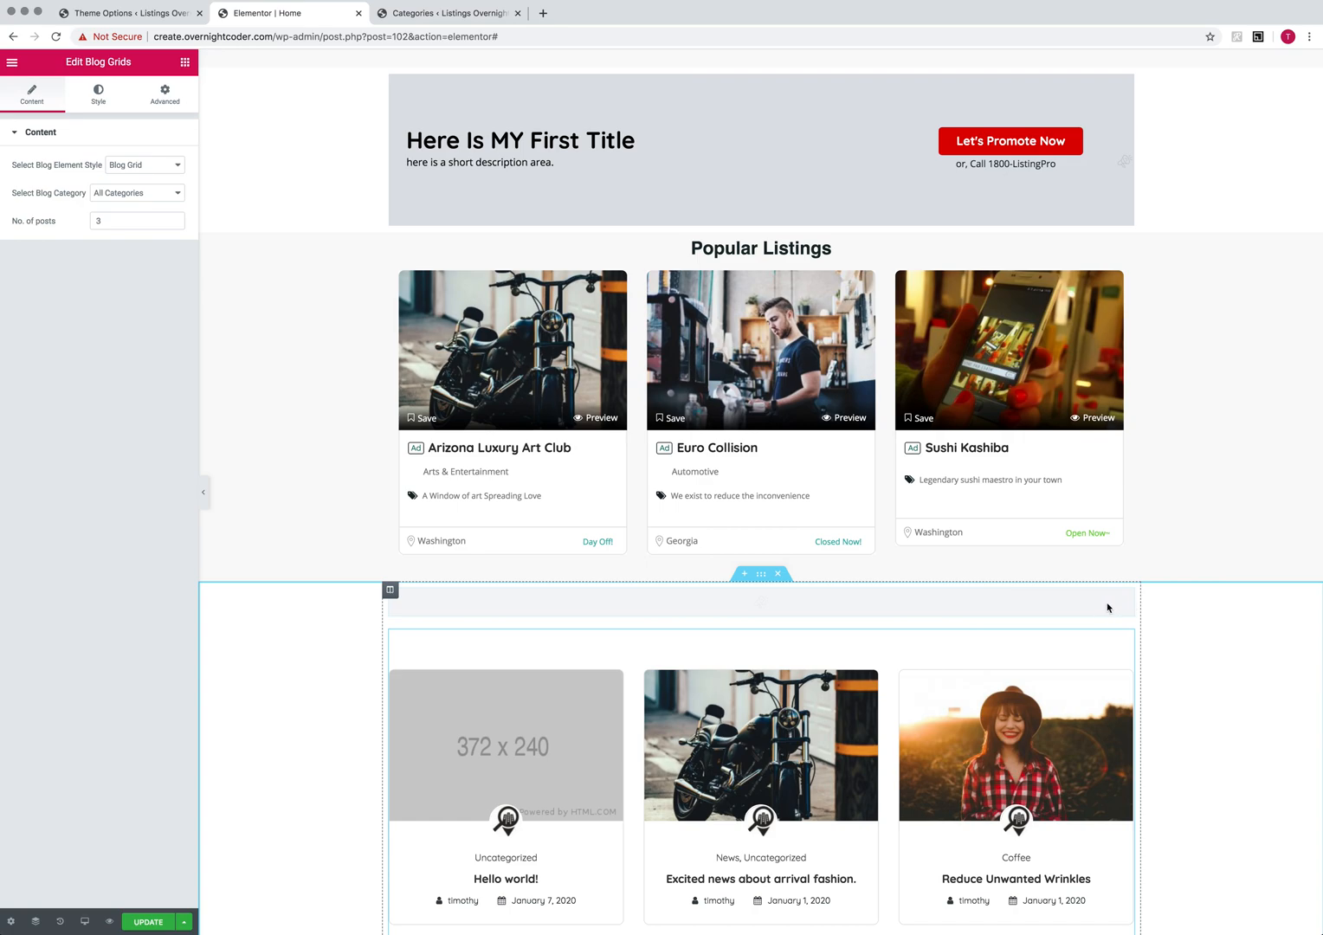
Delete the Listing Entries widget between the Popular Listings section and the blog grid.
right_click(1053, 609)
left_click(1089, 609)
right_click(1090, 609)
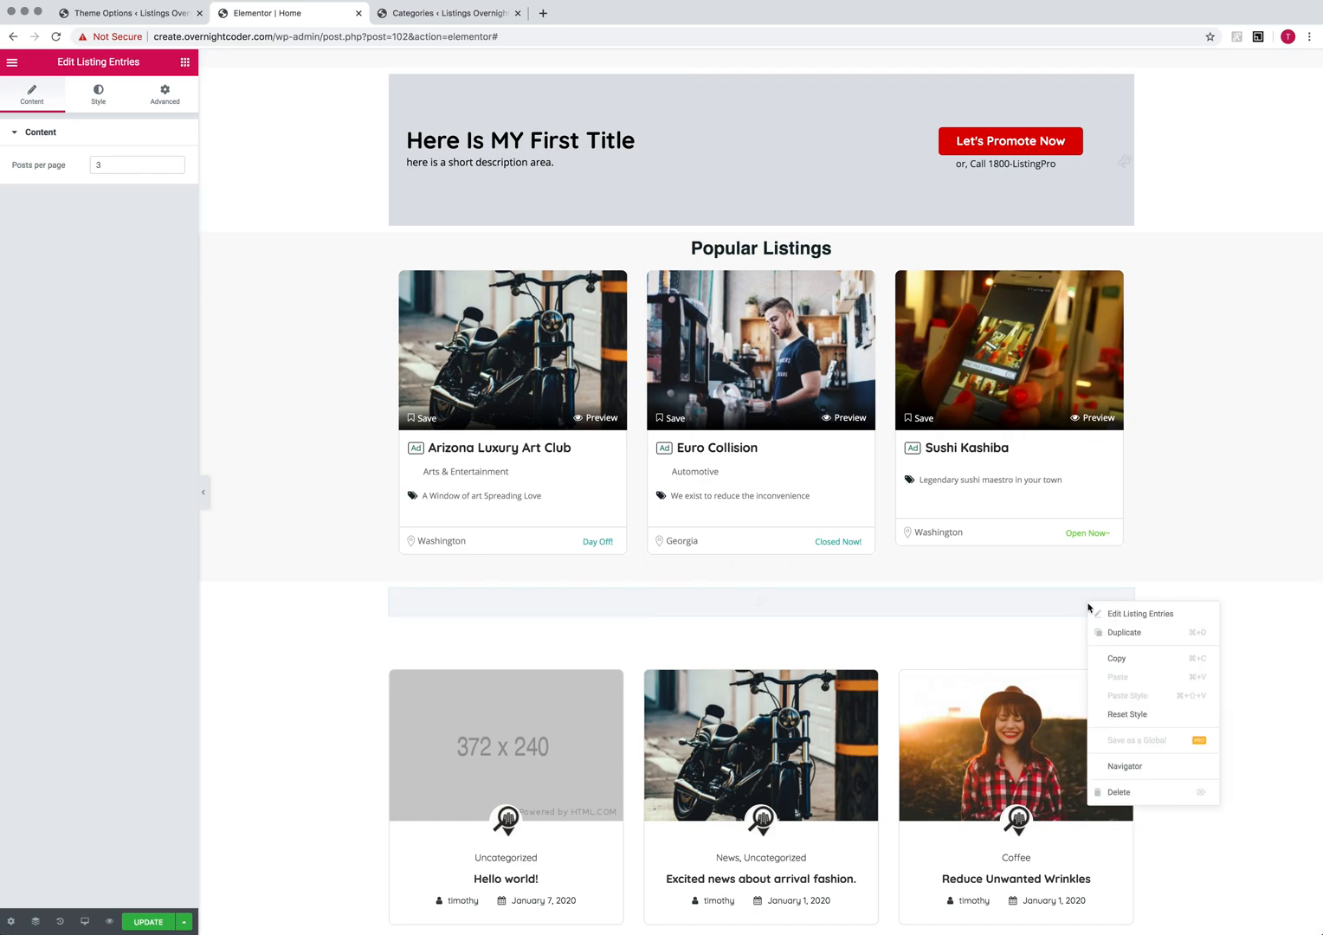
left_click(1115, 792)
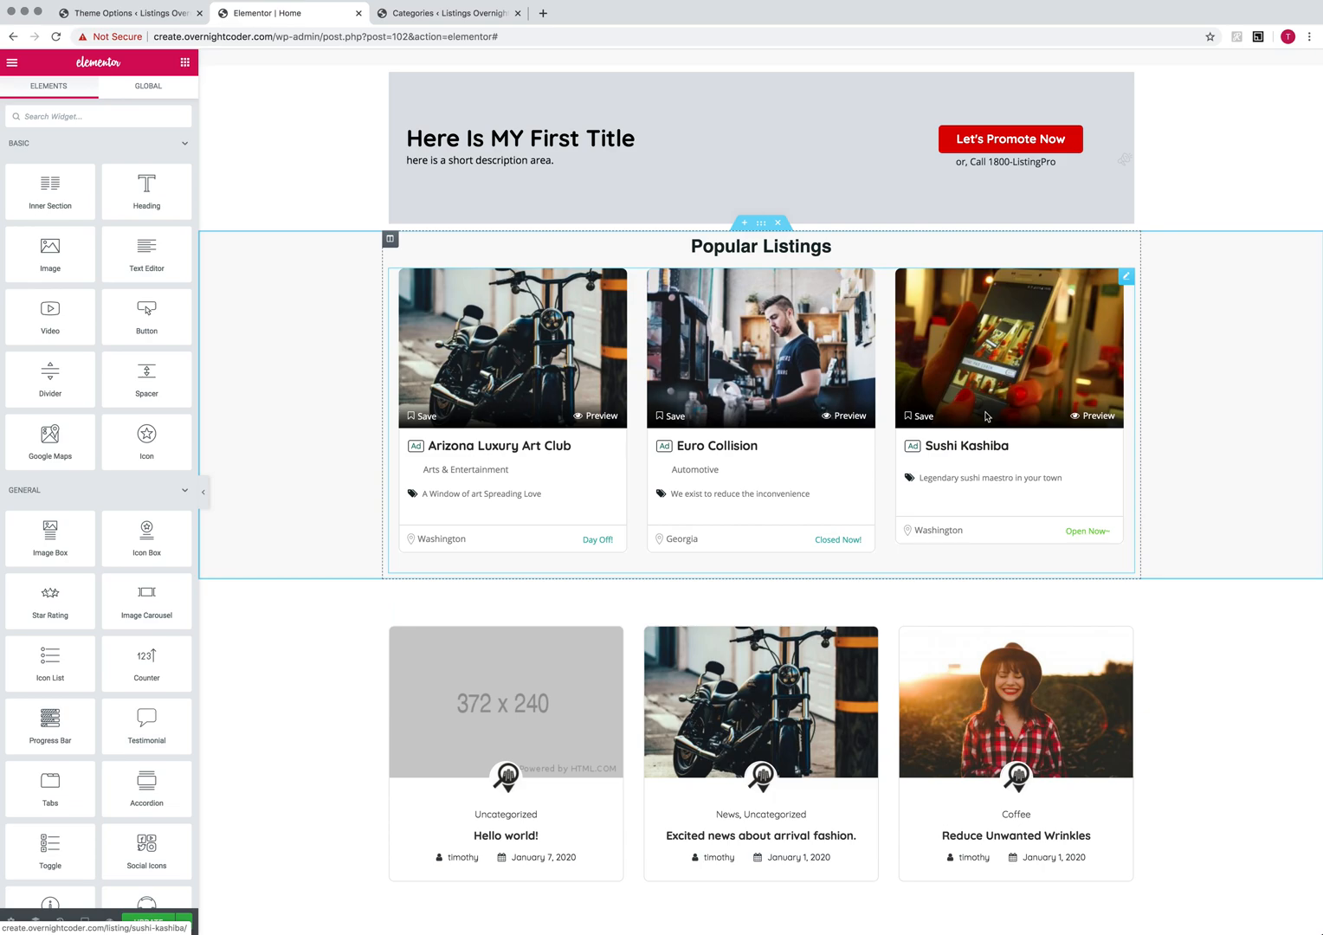
Look over the homepage sections and open the Blog Grids widget below Popular Listings for editing.
scroll(974, 417, "up", 6)
scroll(1071, 525, "down", 5)
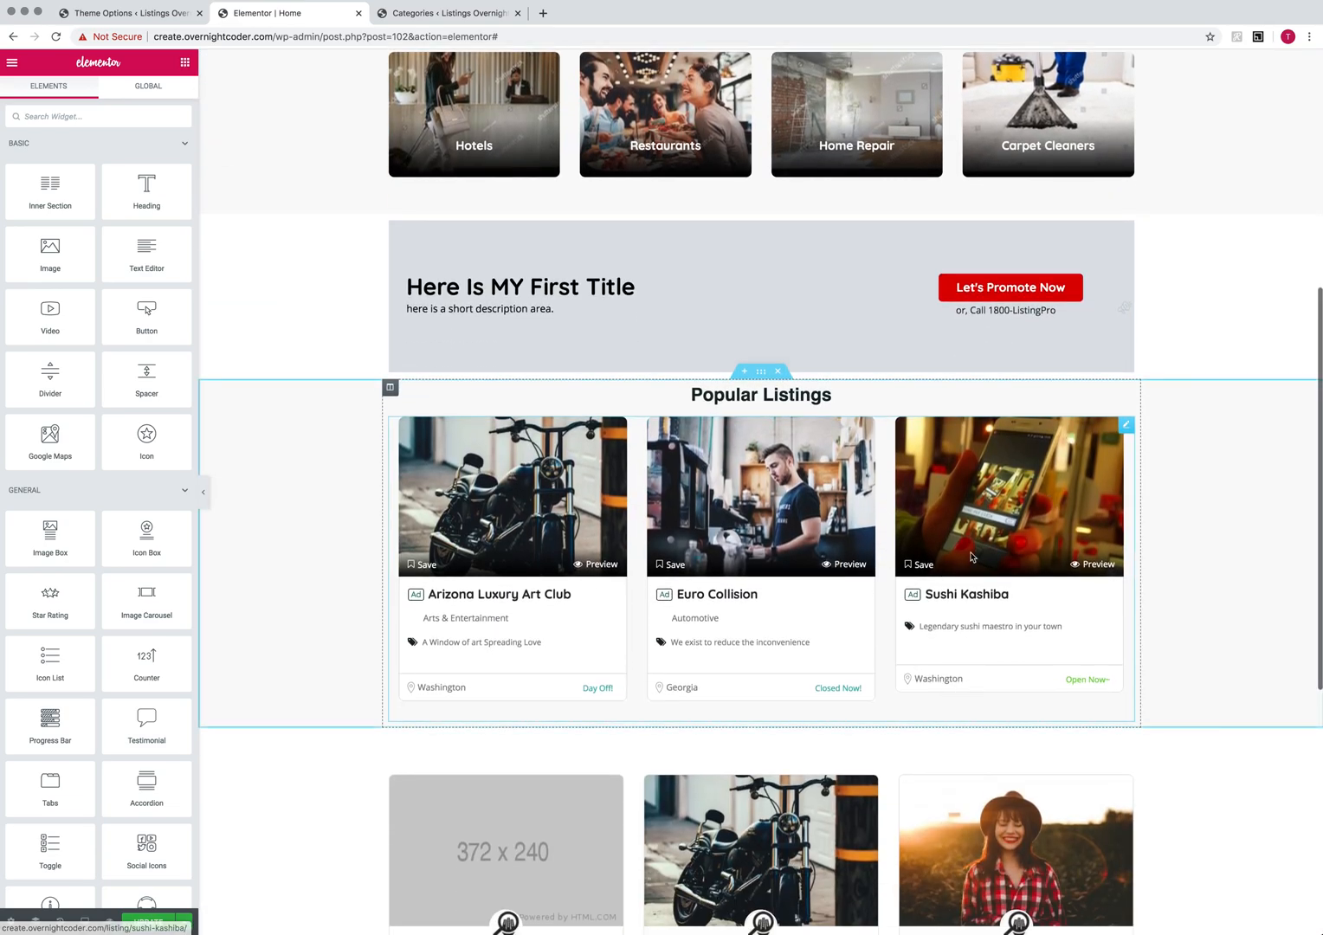
scroll(1068, 270, "up", 1)
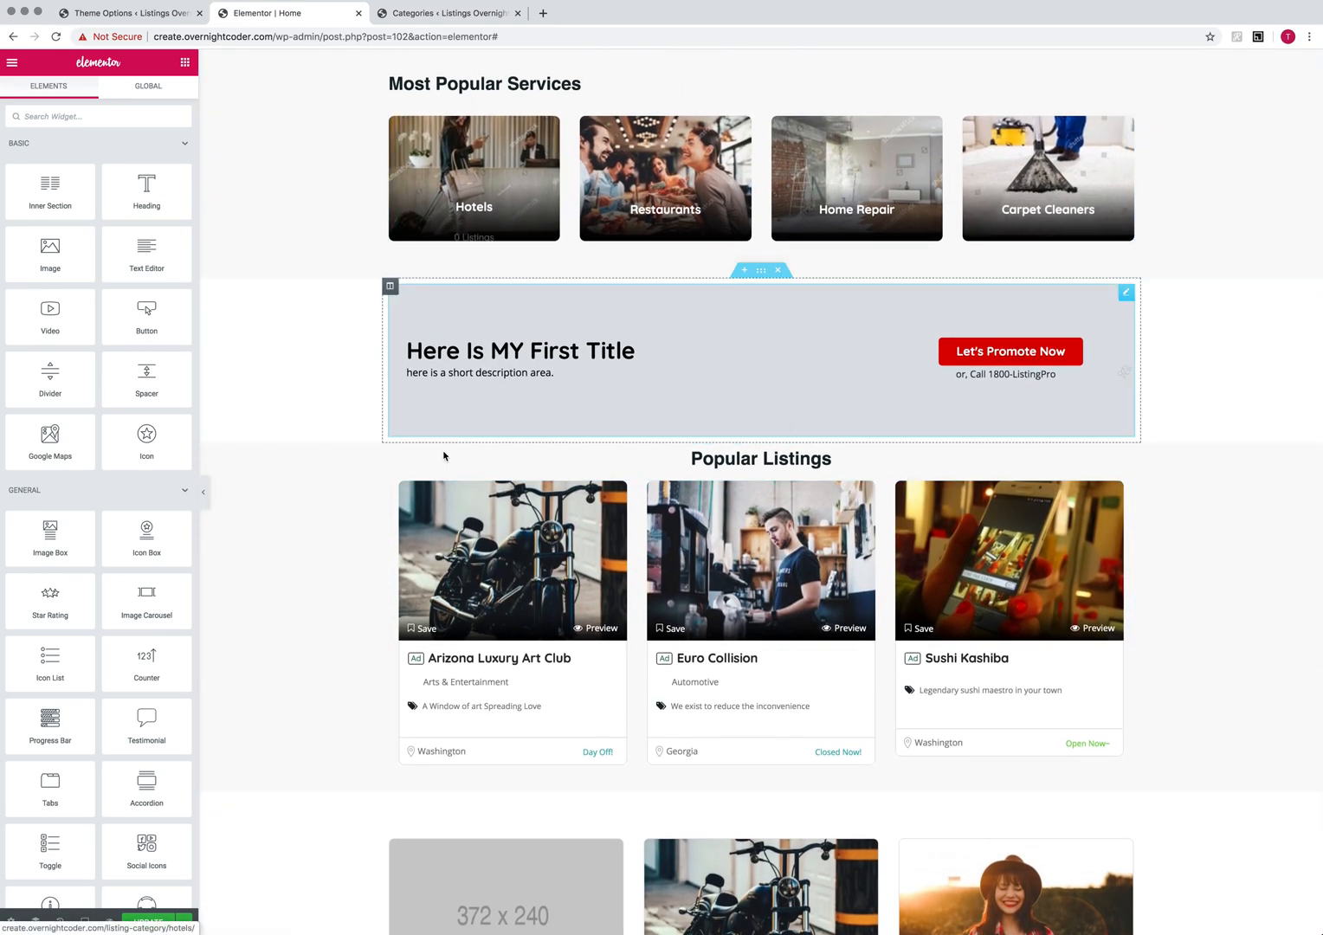
scroll(1029, 604, "down", 4)
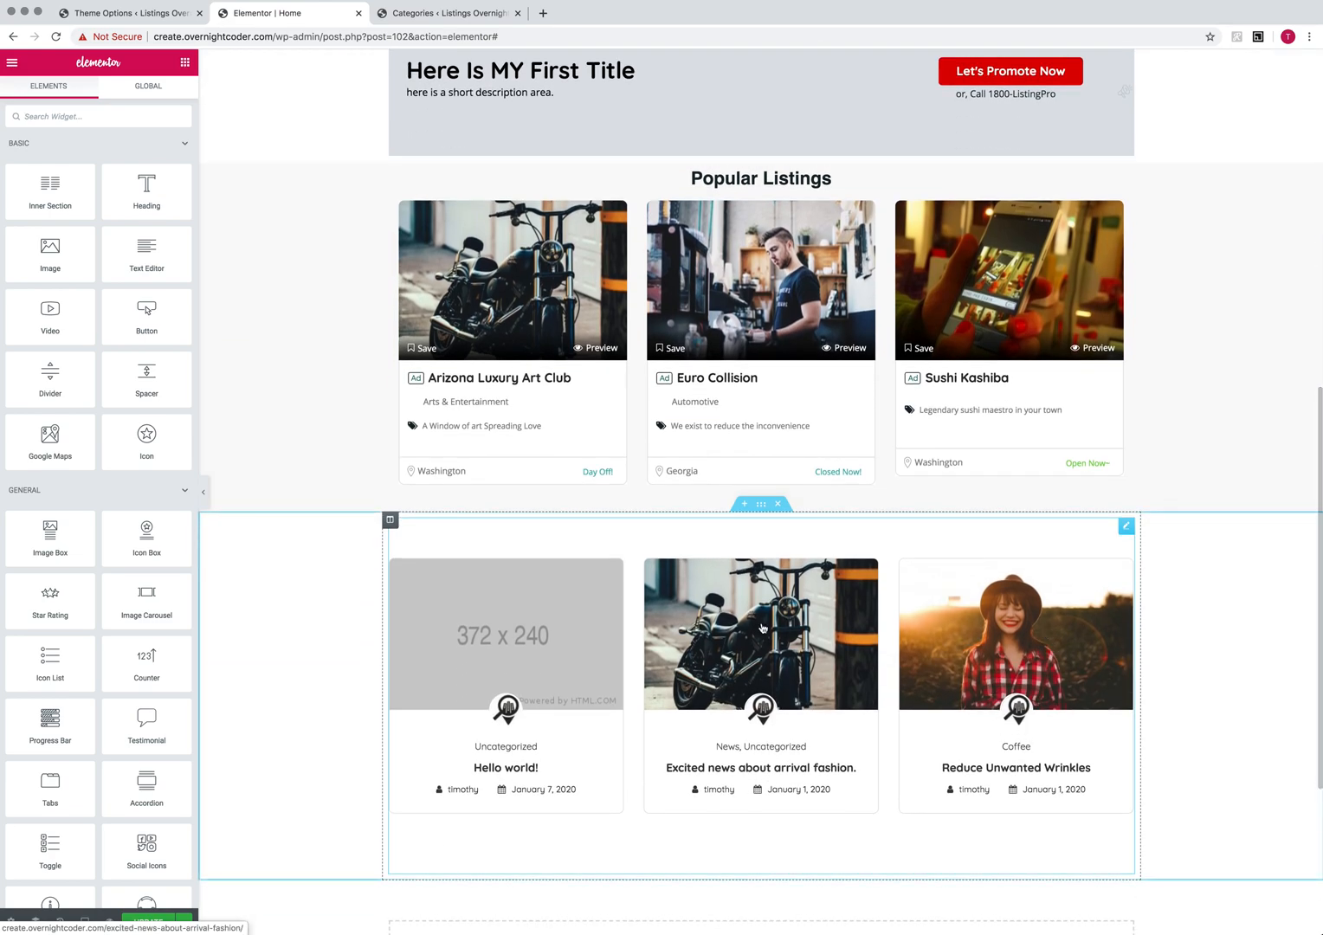
right_click(1124, 528)
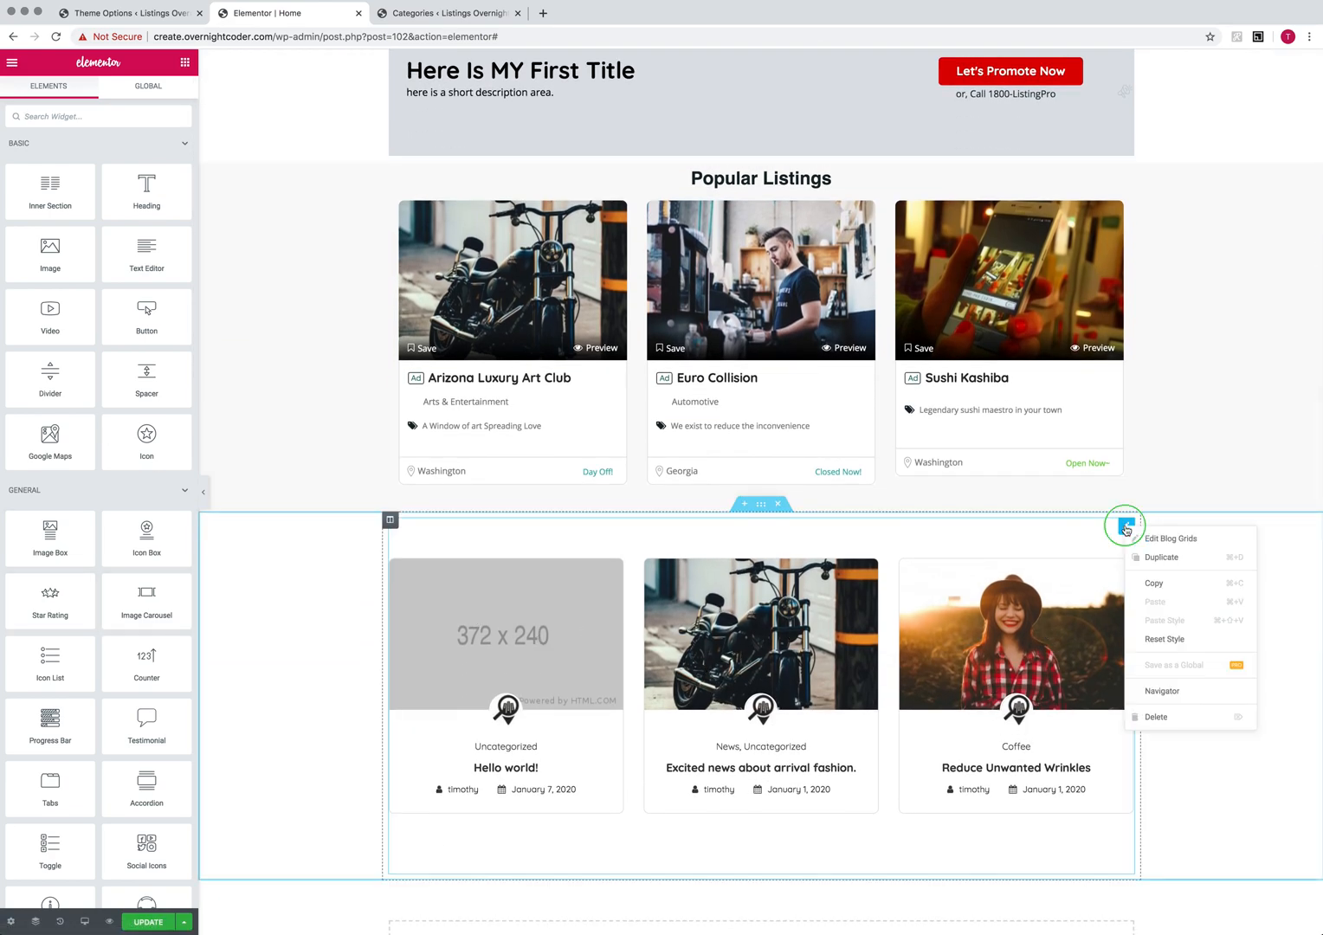
left_click(1083, 537)
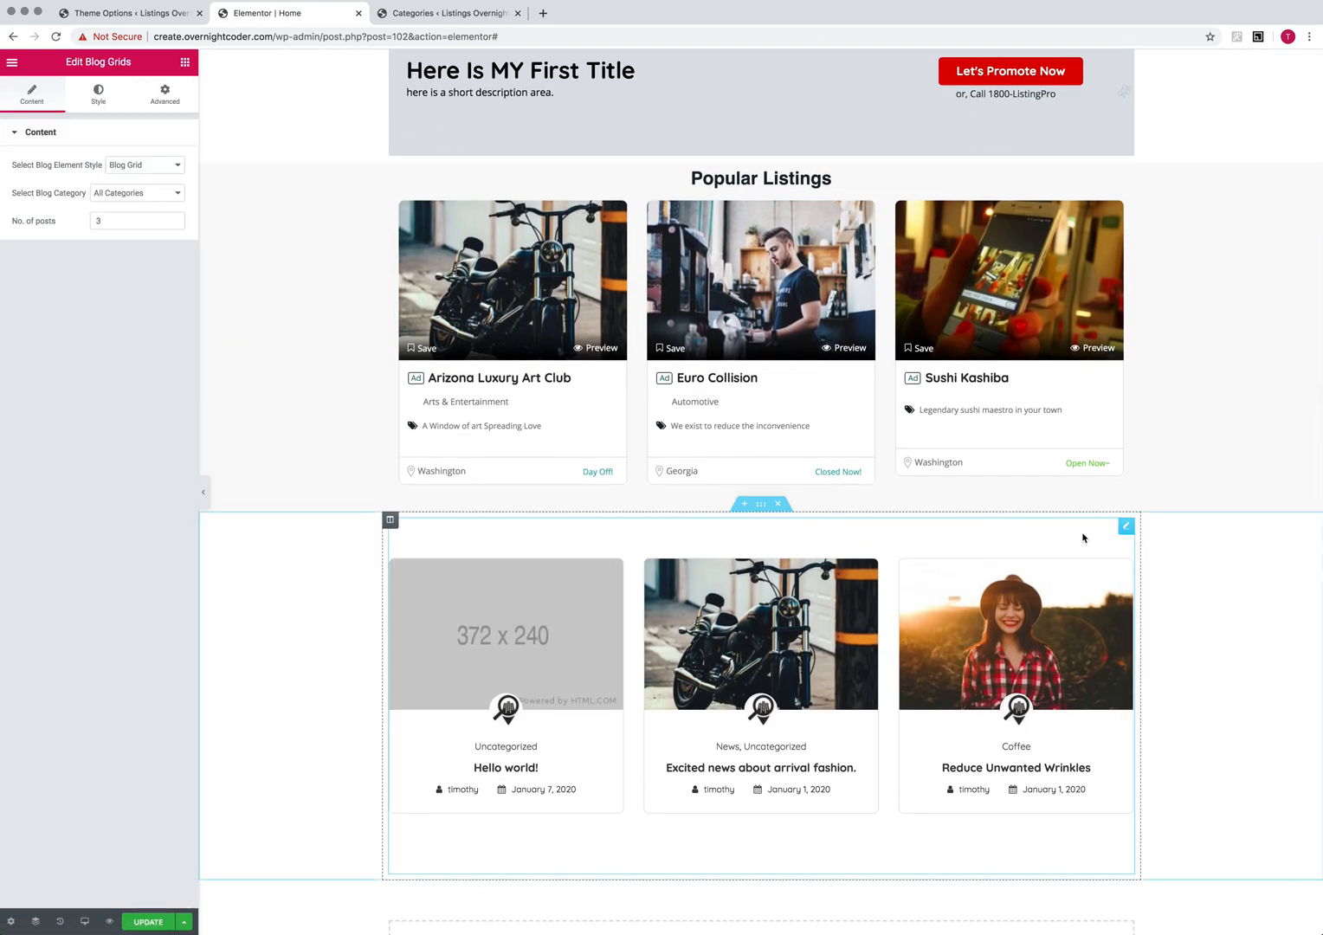
Set the Blog Grids element style to Blog Masonry and the number of posts to 4.
left_click(132, 170)
left_click(136, 181)
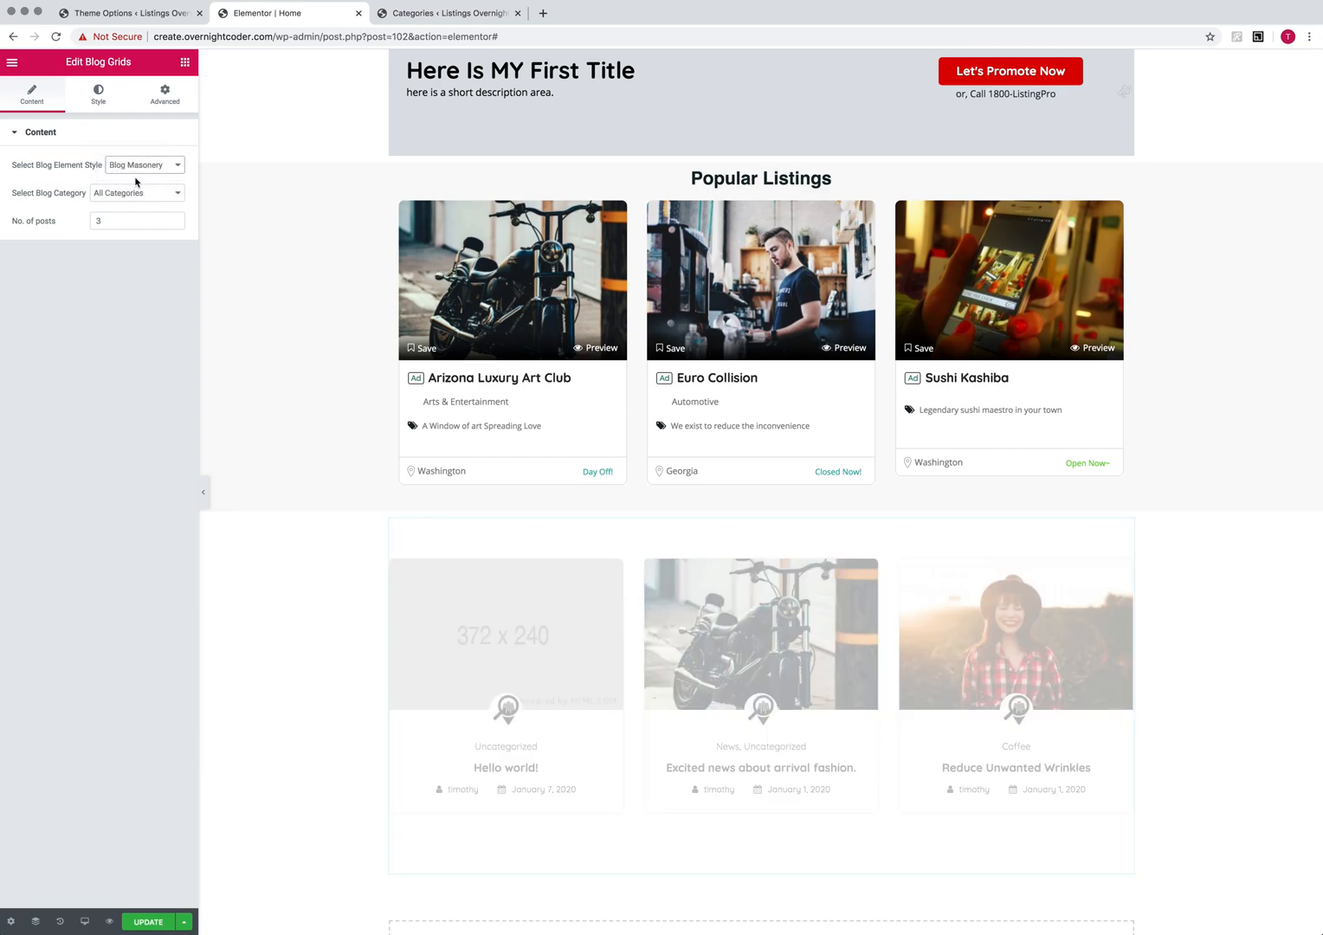
scroll(900, 665, "down", 5)
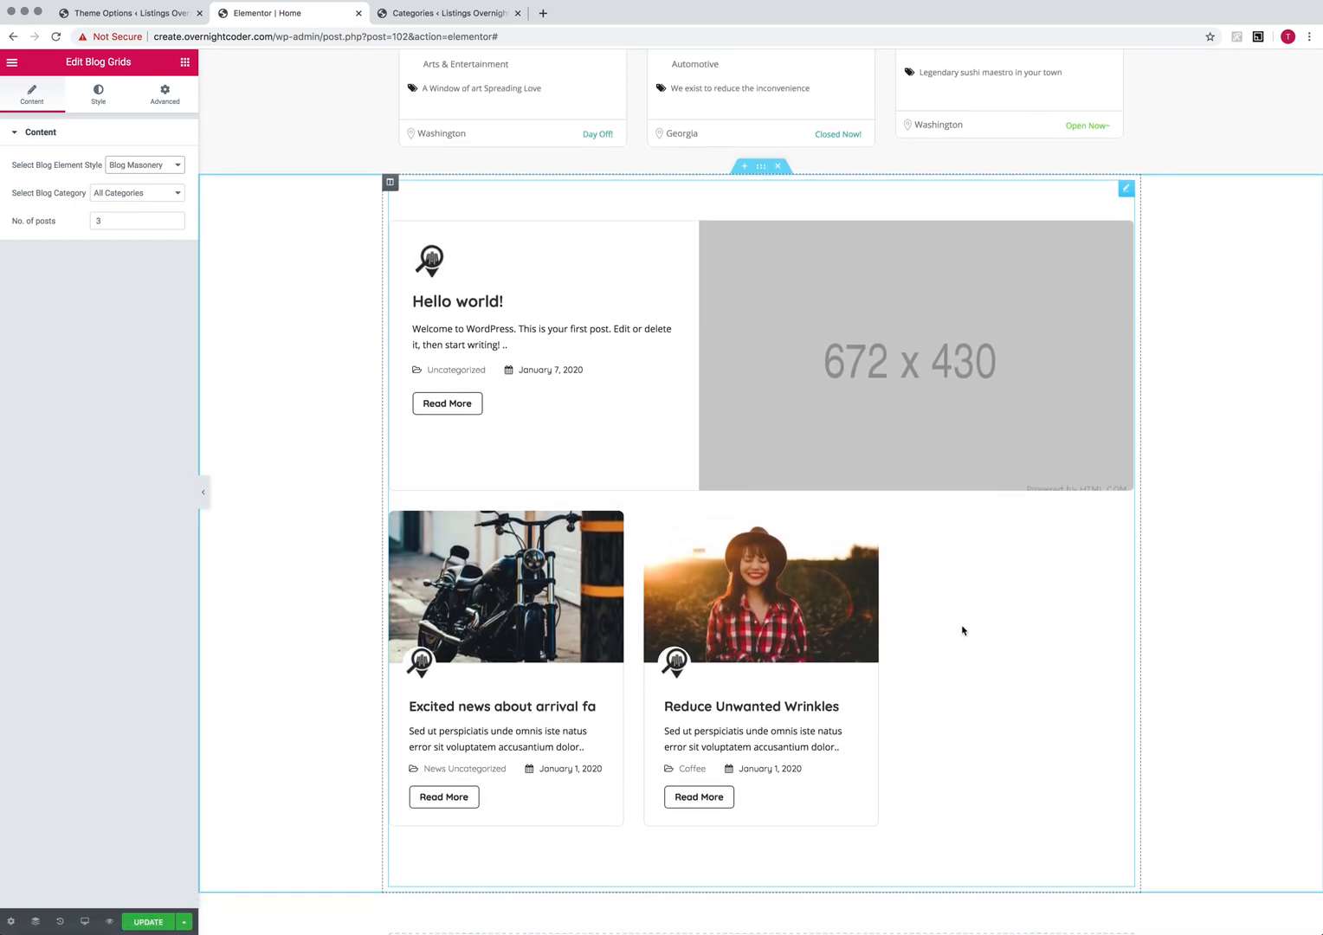
left_click_drag(115, 220, 54, 225)
type("4")
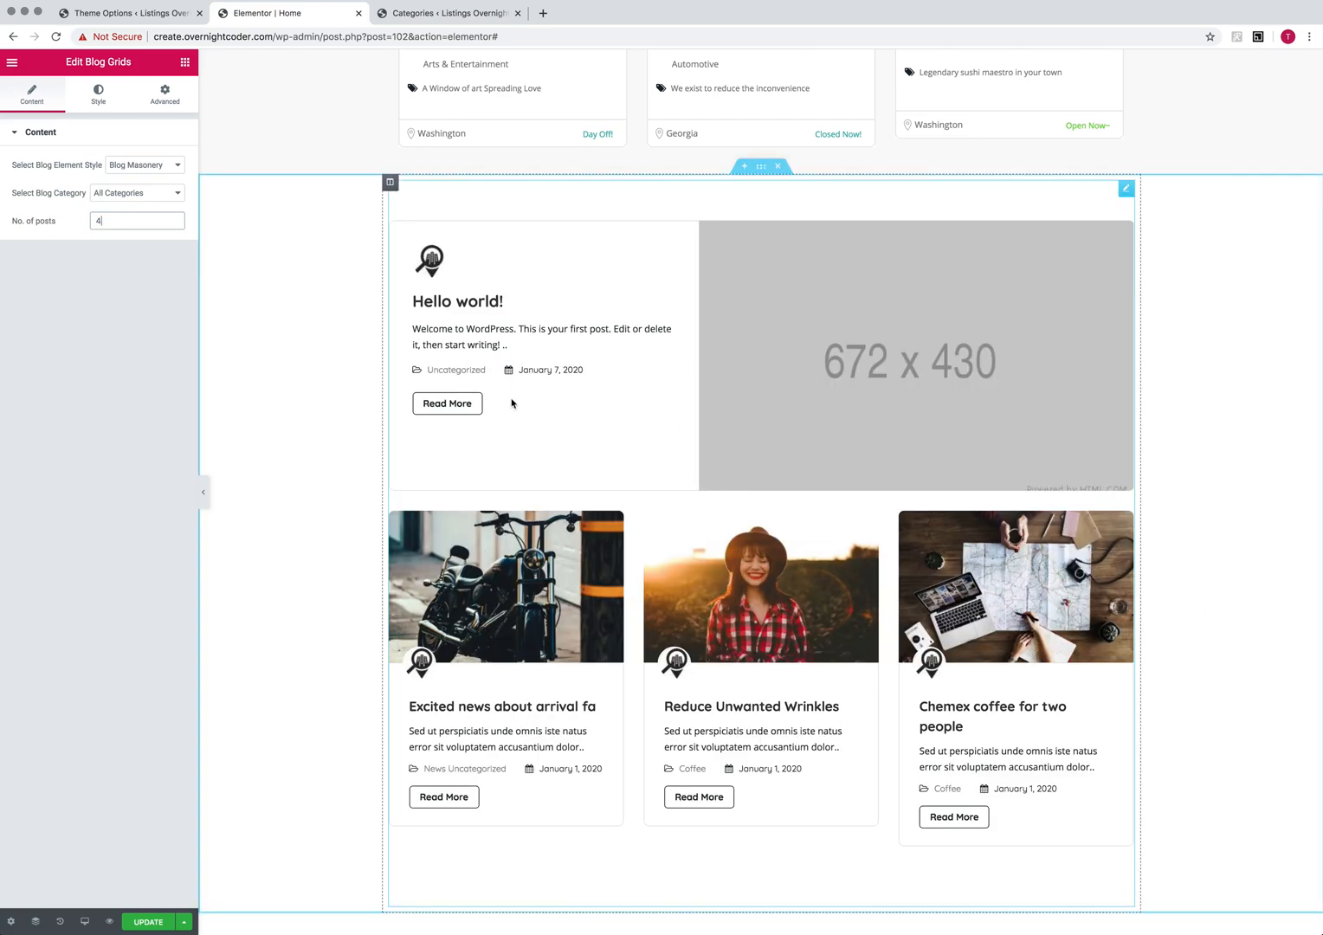
Switch the Blog Grids element style to Blog Circle.
left_click(137, 169)
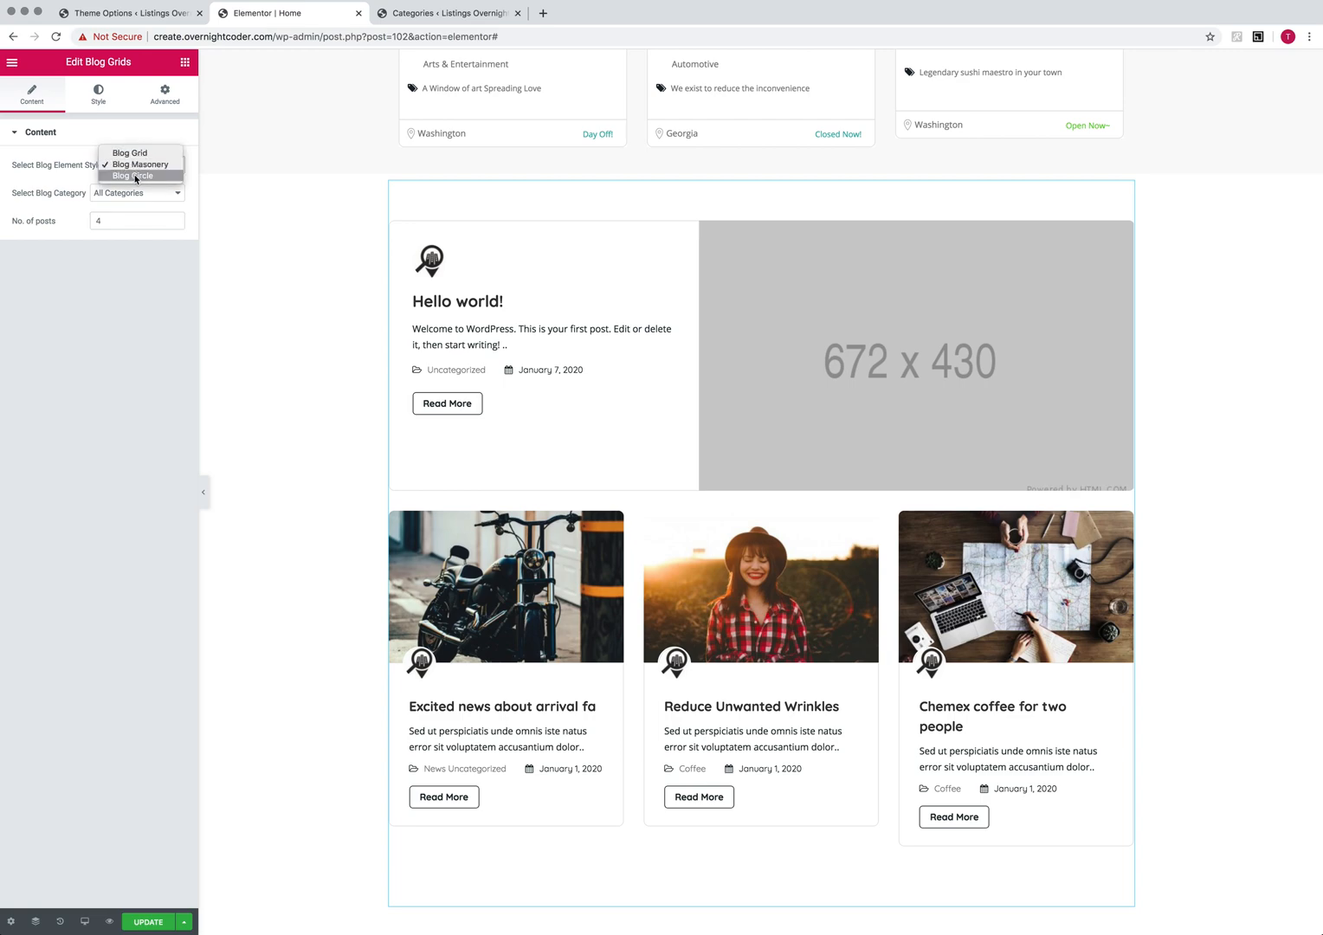
left_click(135, 179)
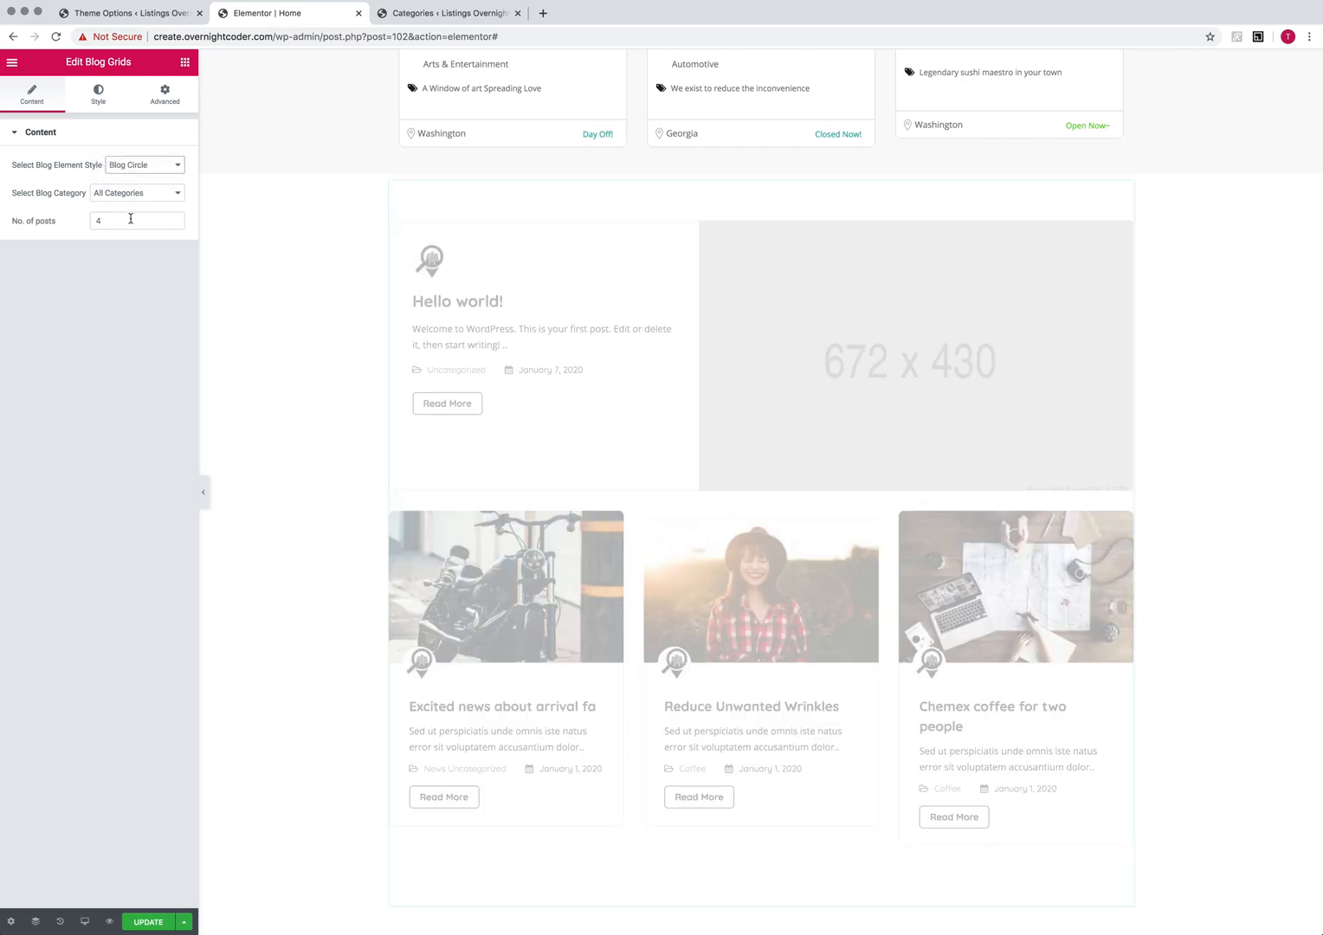
scroll(576, 431, "up", 3)
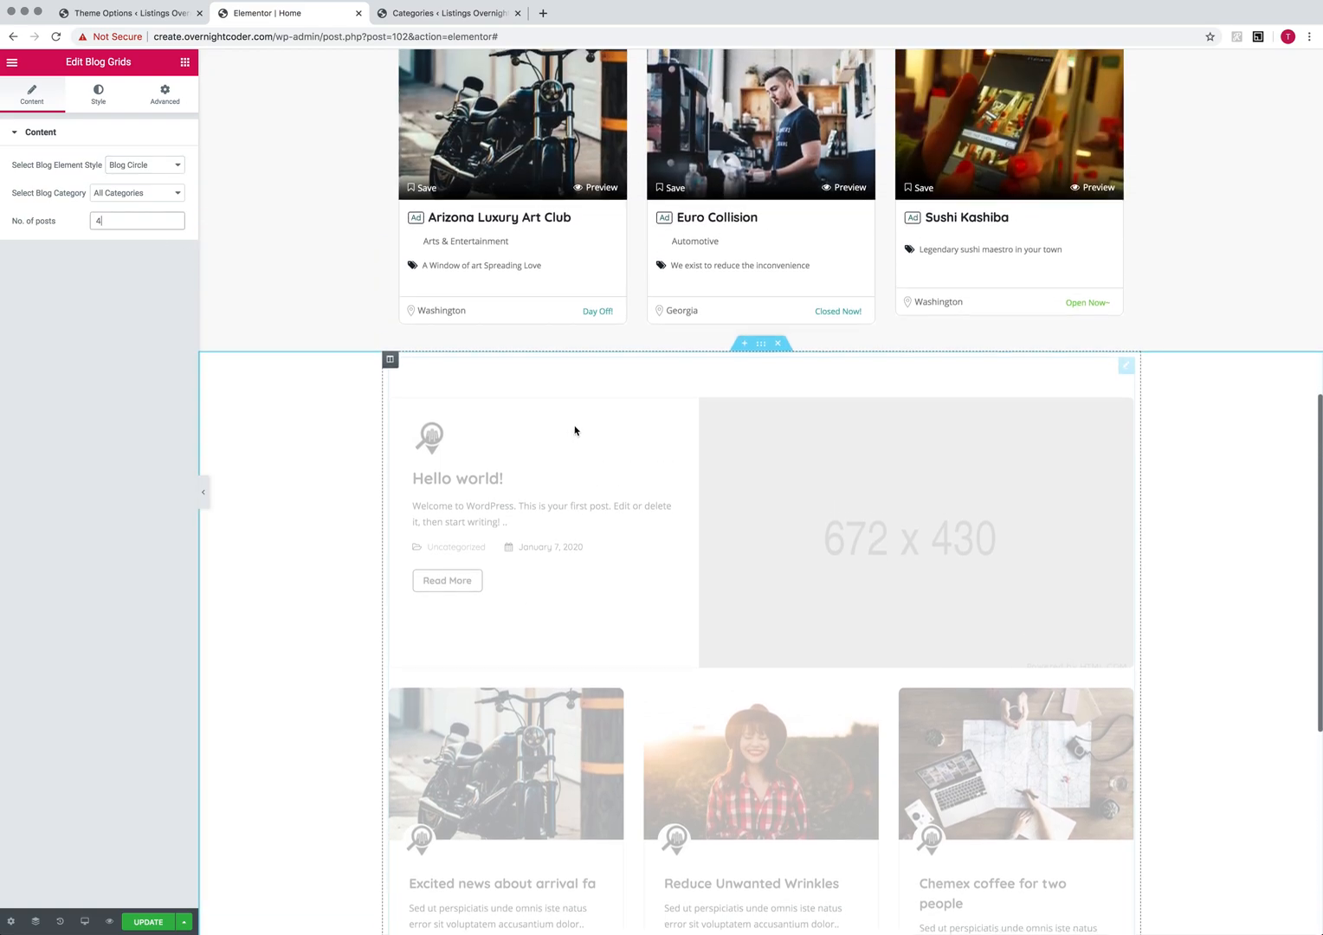
left_click(166, 169)
left_click(147, 165)
Limit the Blog Grids widget to the Coffee category and set its number of posts to 3.
left_click(134, 194)
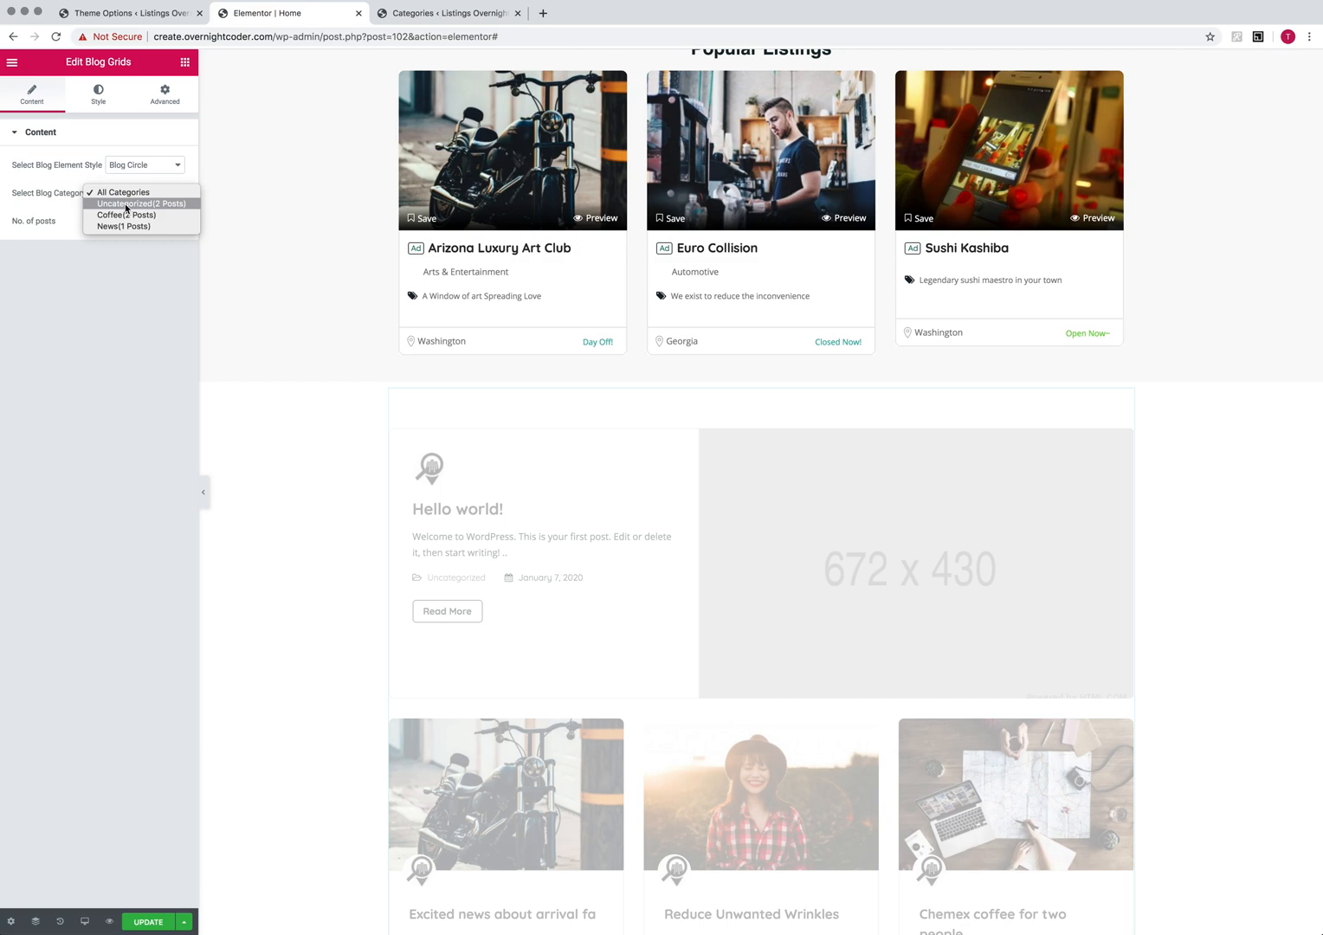
left_click(126, 215)
left_click_drag(101, 221, 84, 223)
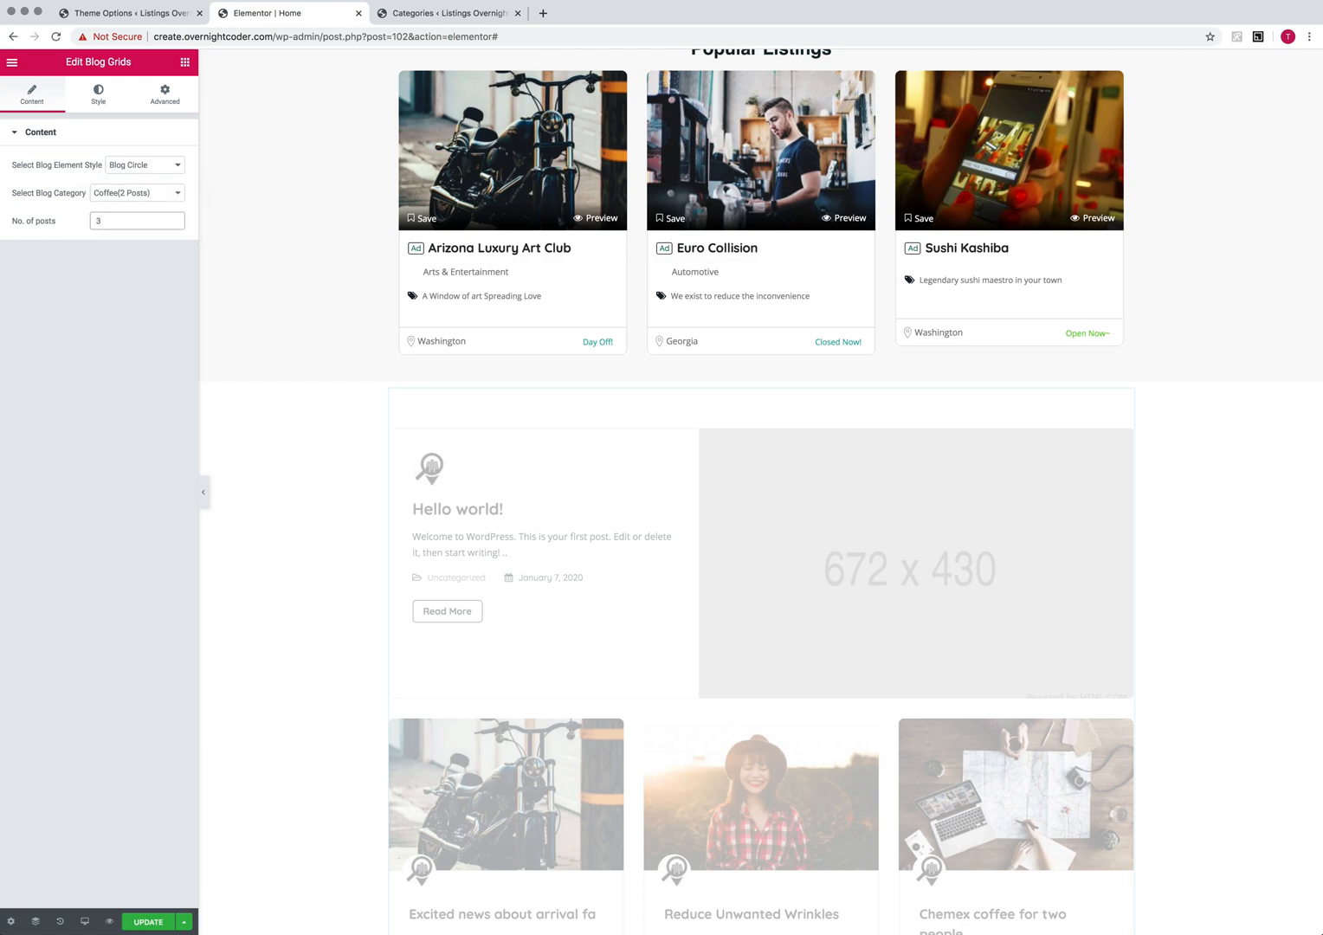
scroll(601, 455, "down", 5)
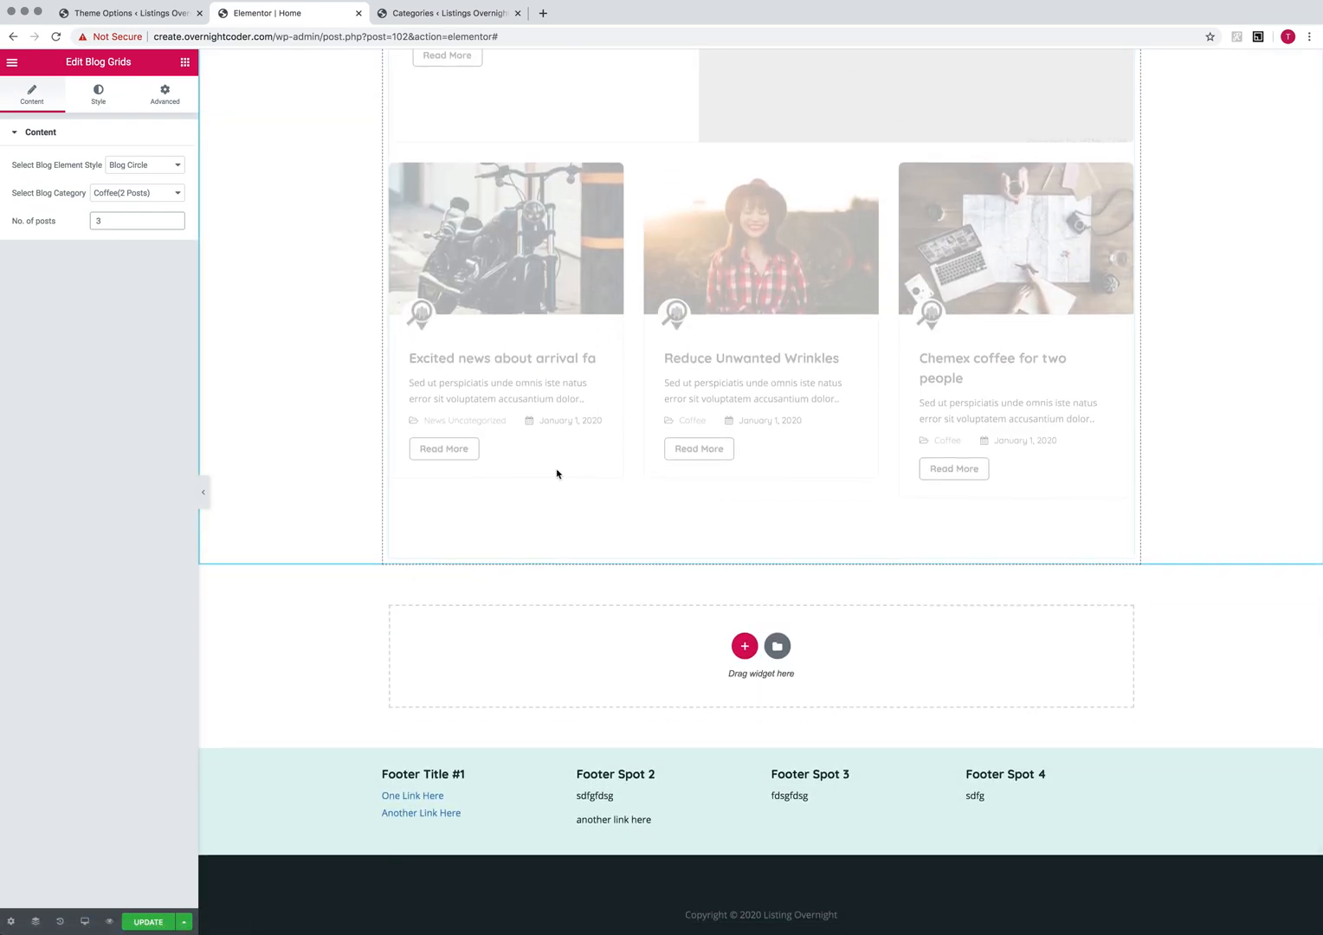
scroll(556, 474, "up", 8)
Switch the Blog Grids style to Blog Masonry, reapply Blog Circle, and save the page update.
left_click(154, 165)
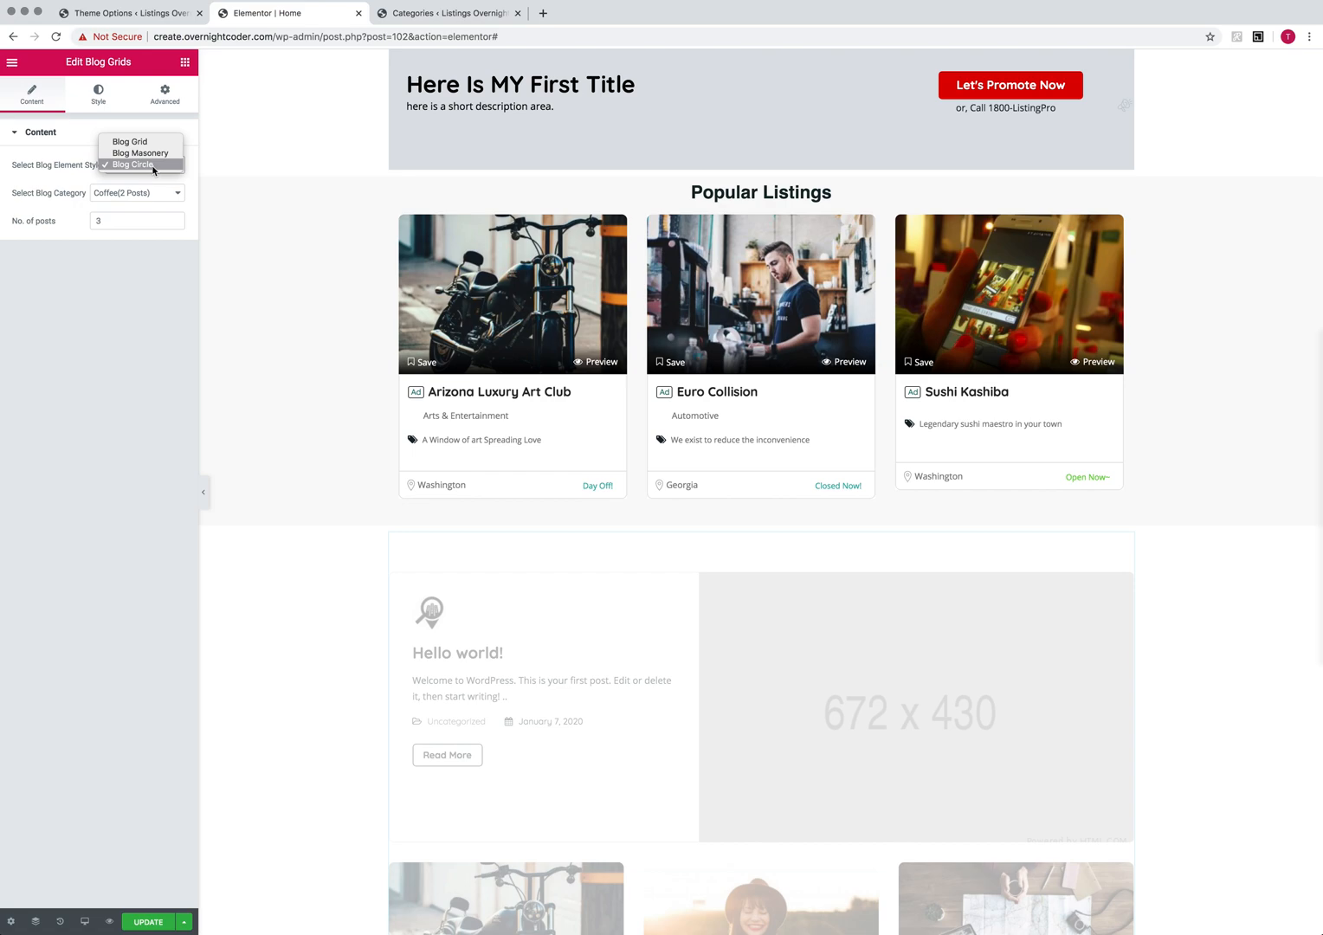
left_click(148, 153)
left_click(147, 166)
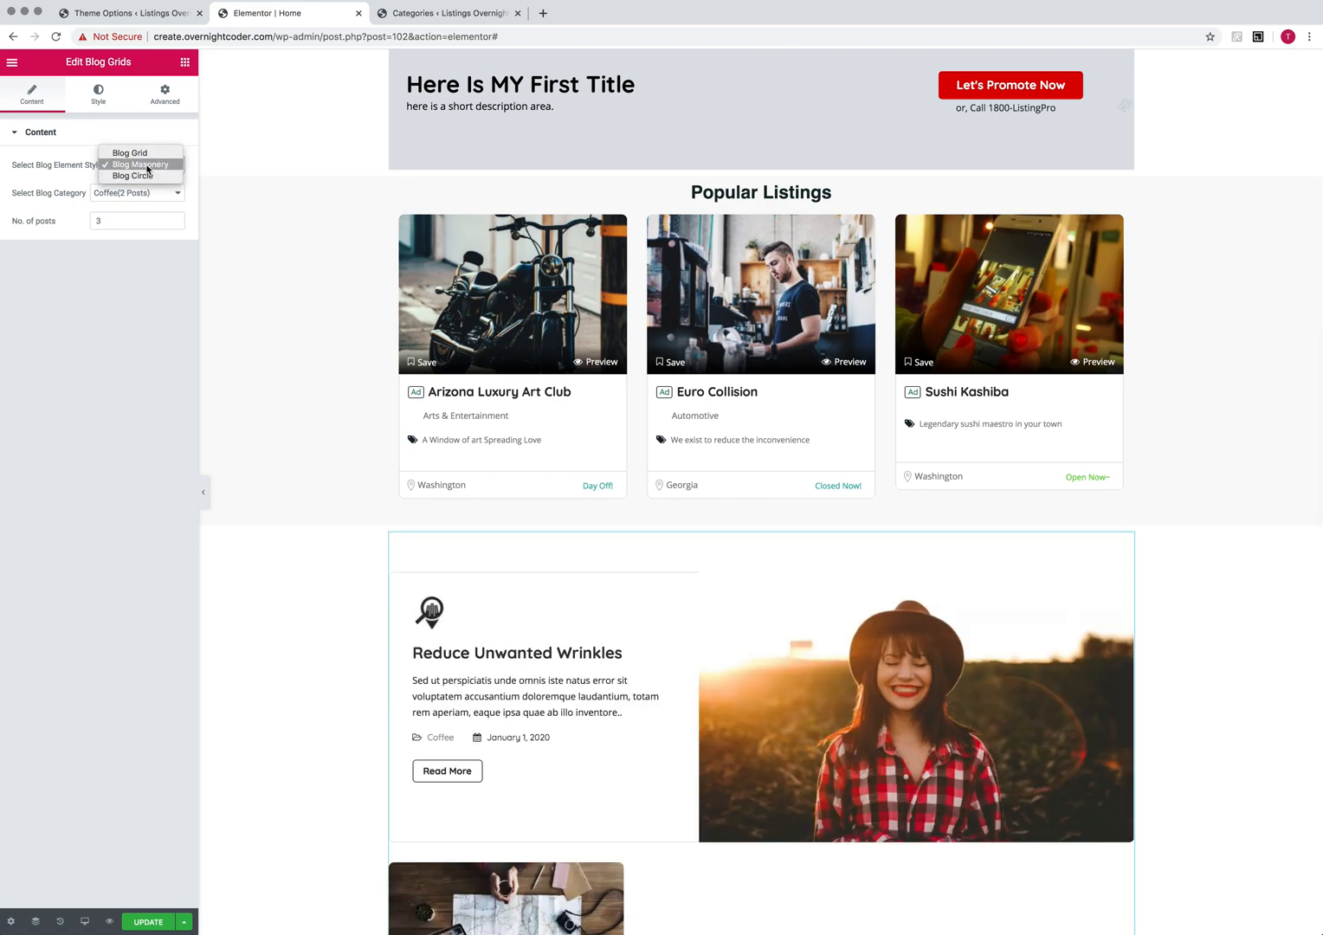
left_click(135, 179)
scroll(909, 806, "down", 10)
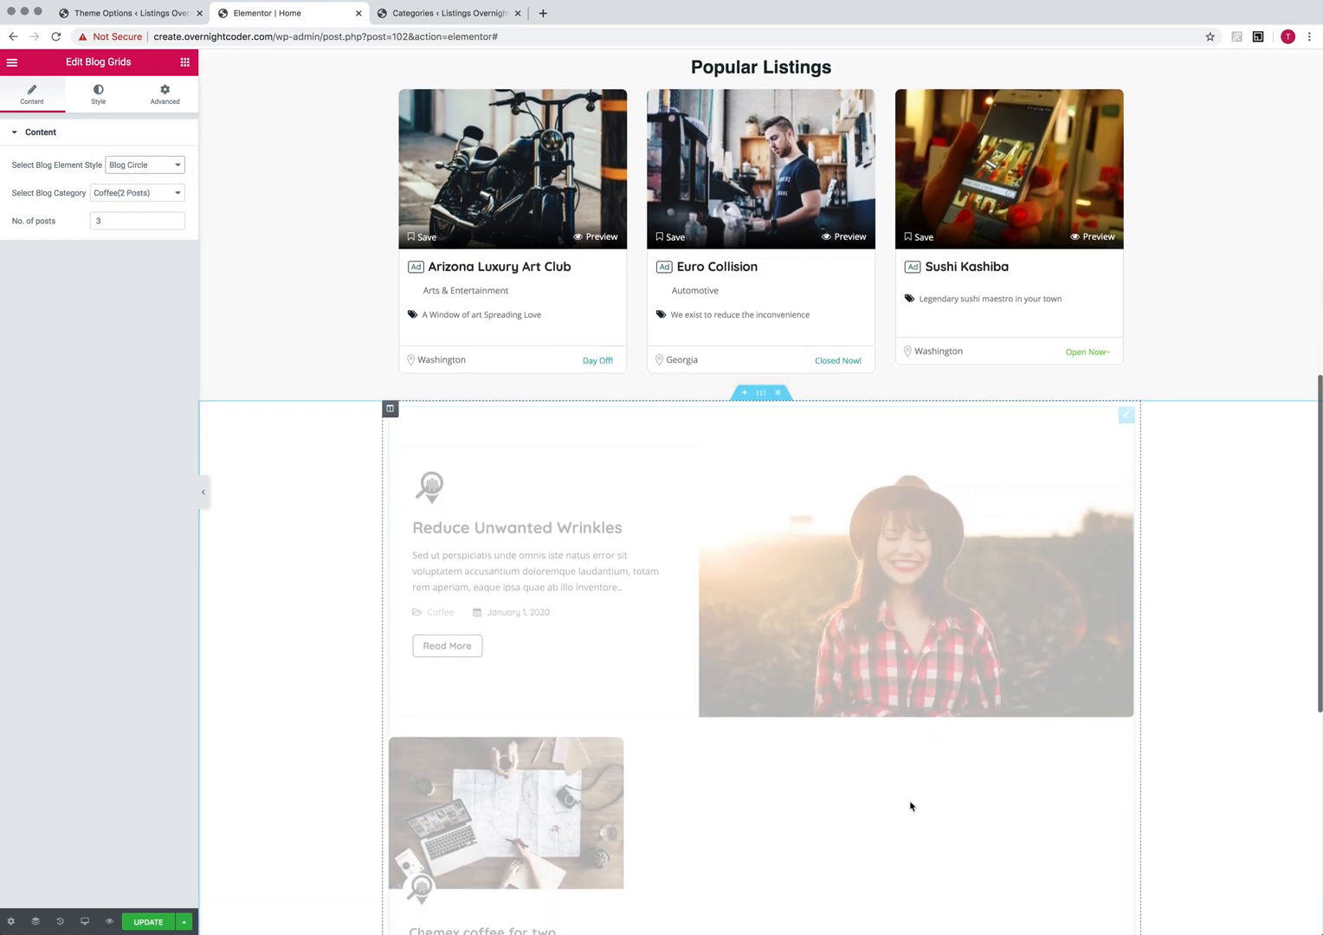
scroll(913, 806, "up", 3)
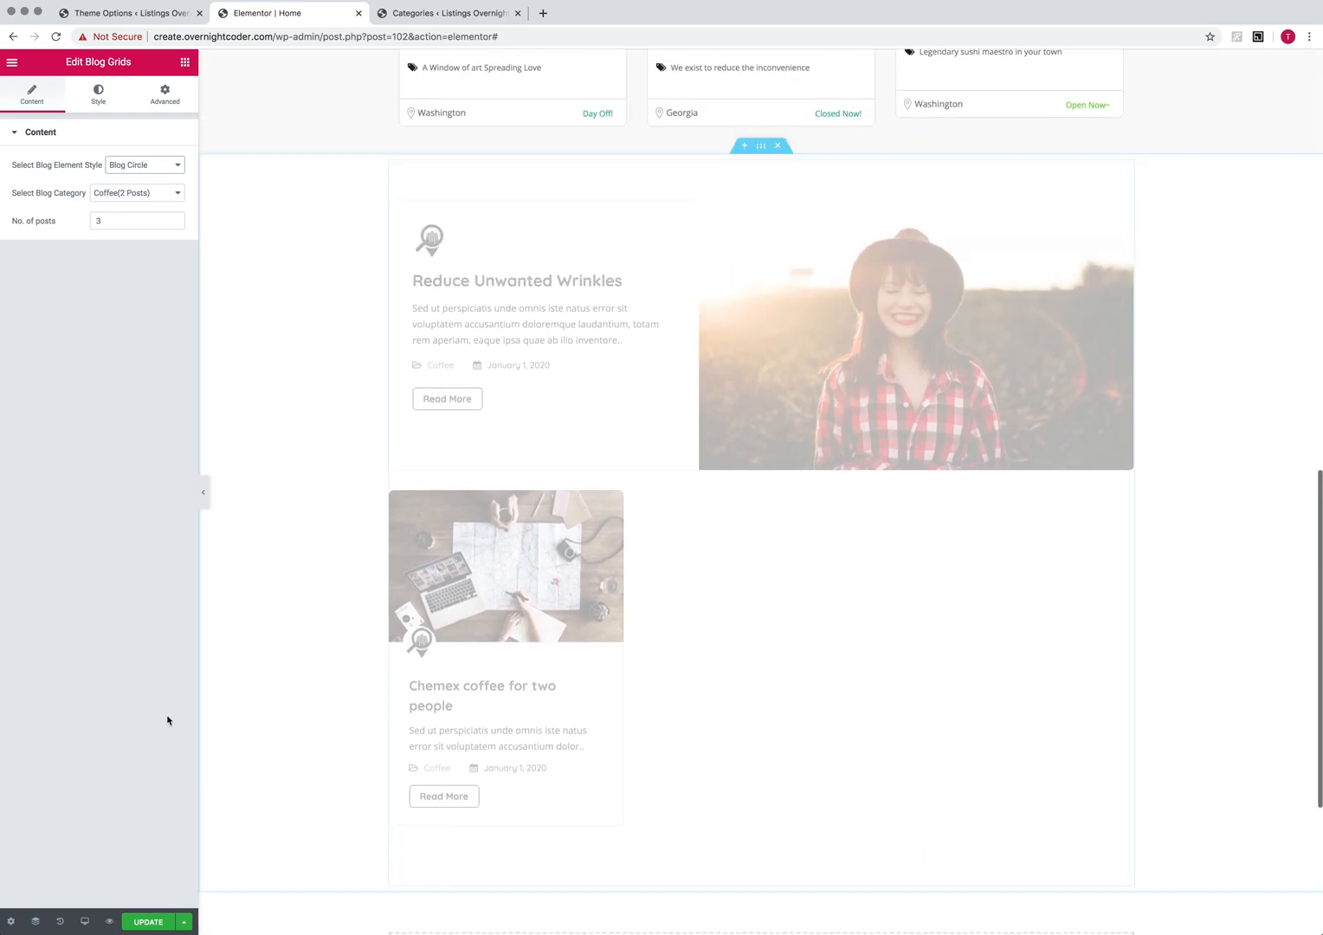
left_click(162, 923)
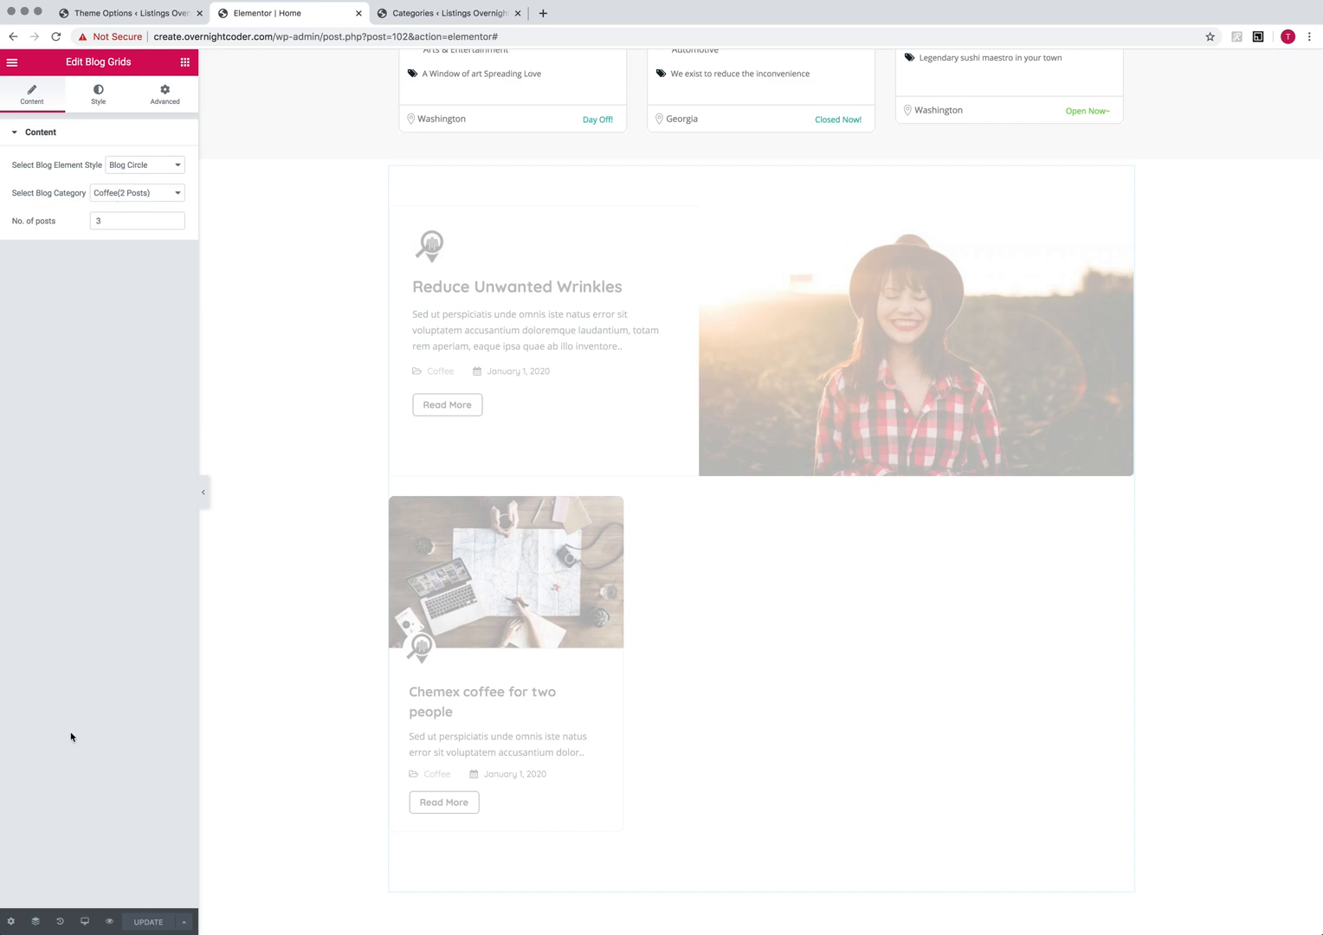
right_click(110, 921)
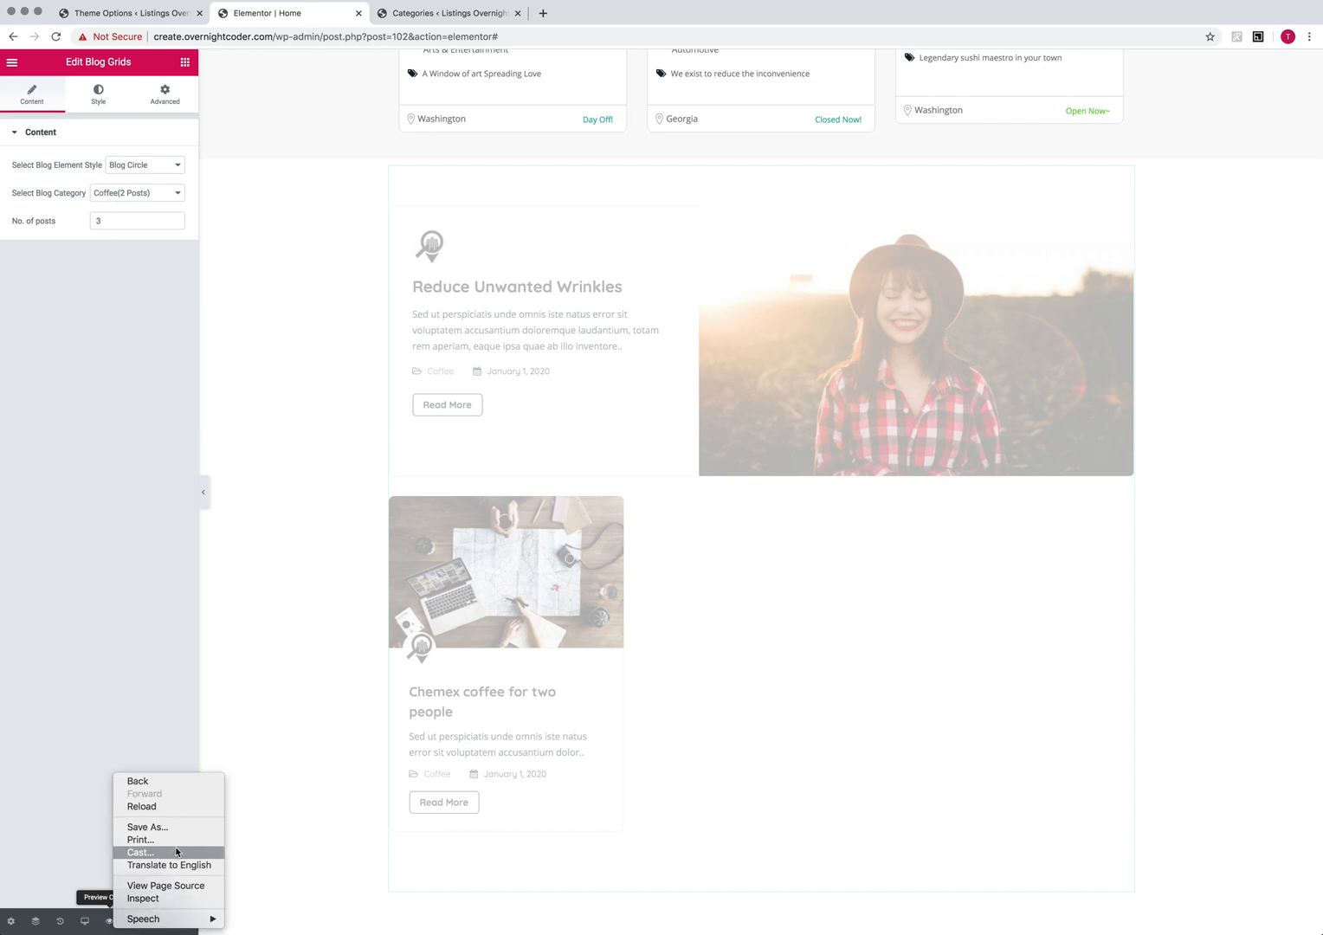
left_click(166, 886)
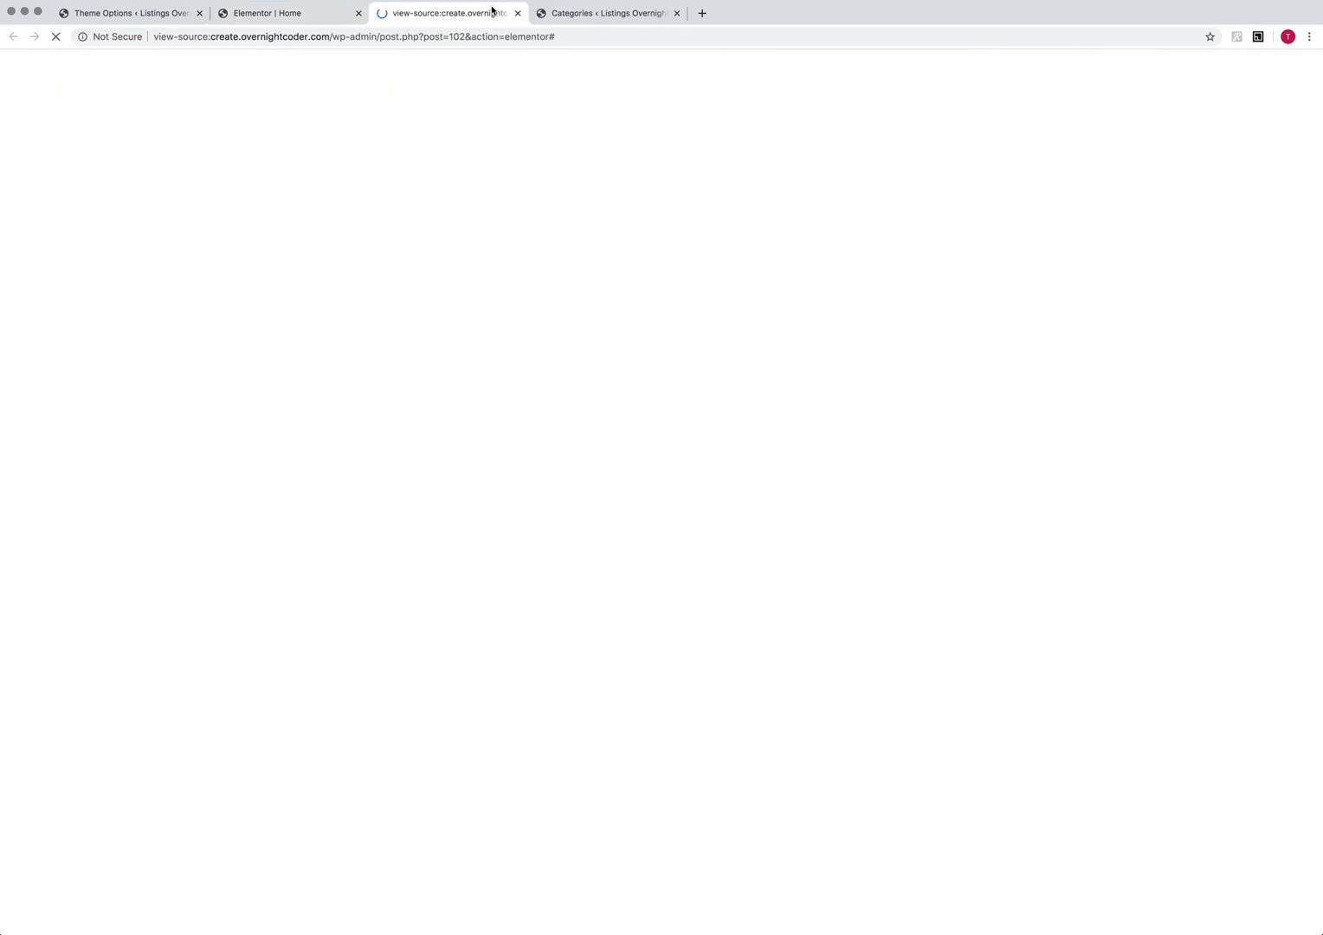
left_click(517, 13)
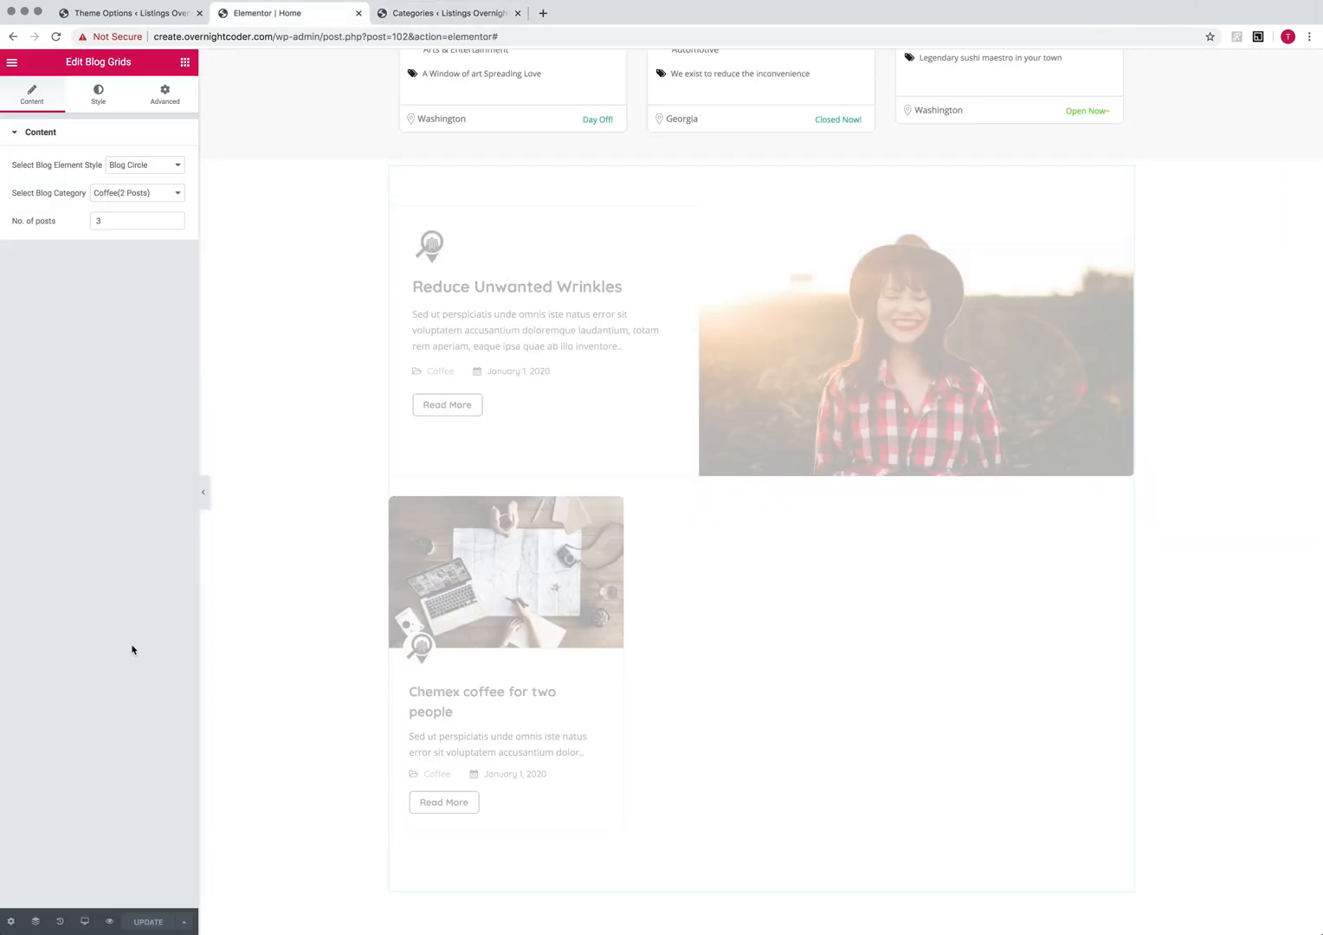
Preview the saved homepage and check how its sections render.
left_click(108, 921)
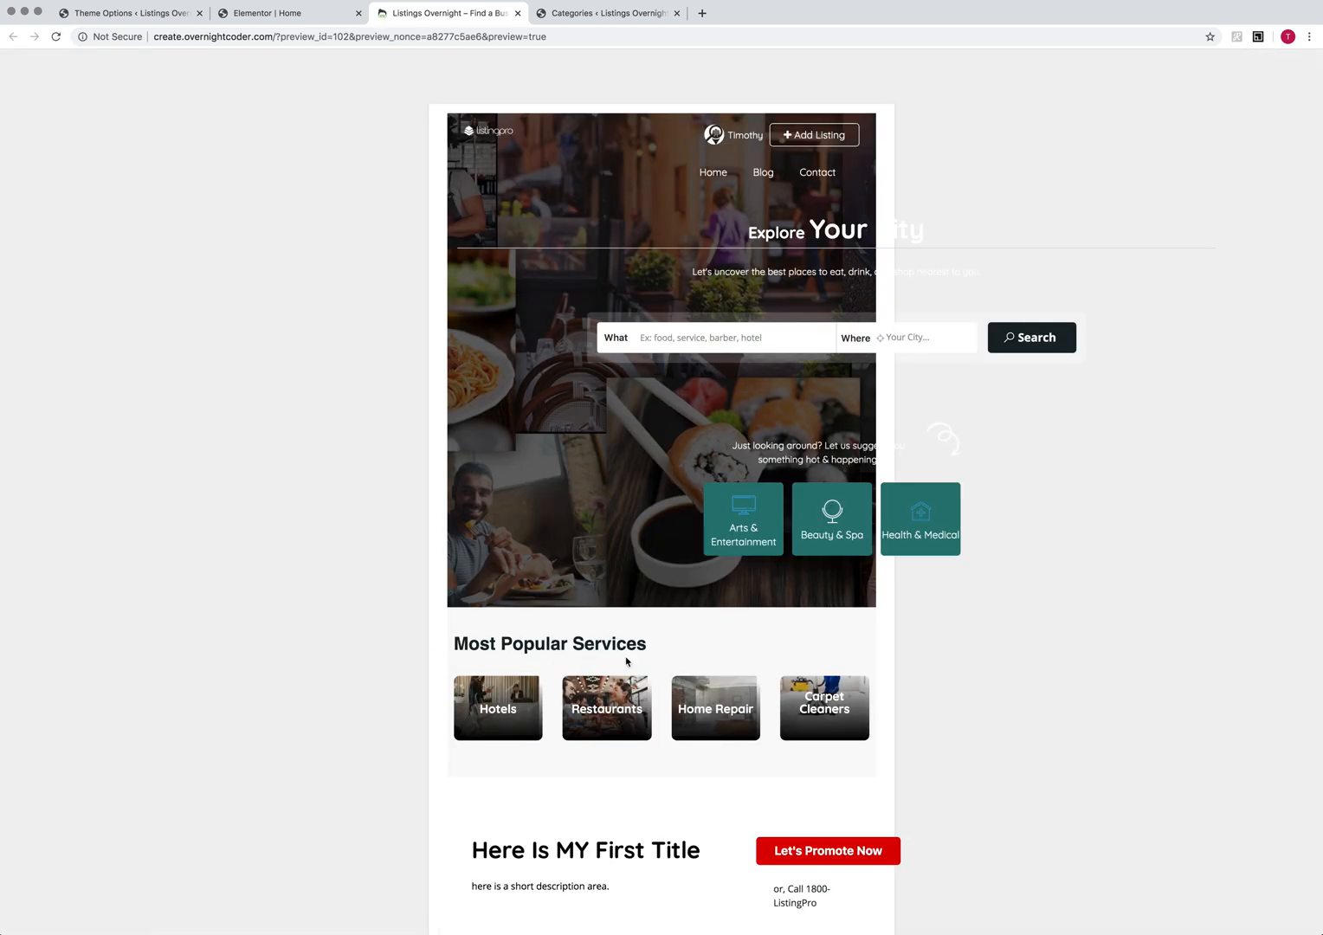
scroll(793, 425, "down", 3)
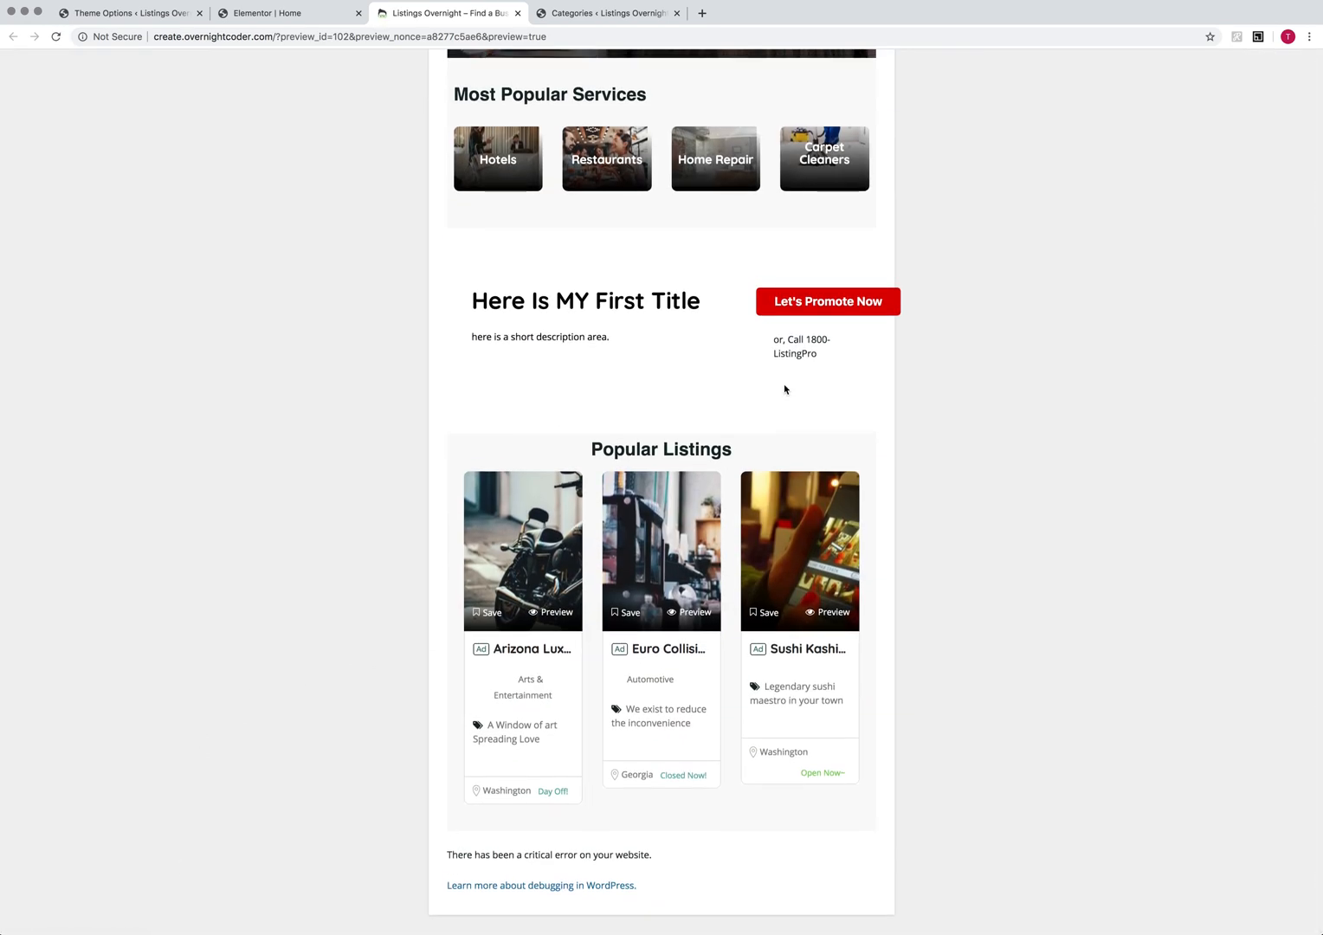
scroll(785, 386, "up", 6)
Set the Blog Grids element style to Blog Grid in the Elementor editor, update the page and return to the homepage preview.
left_click(314, 14)
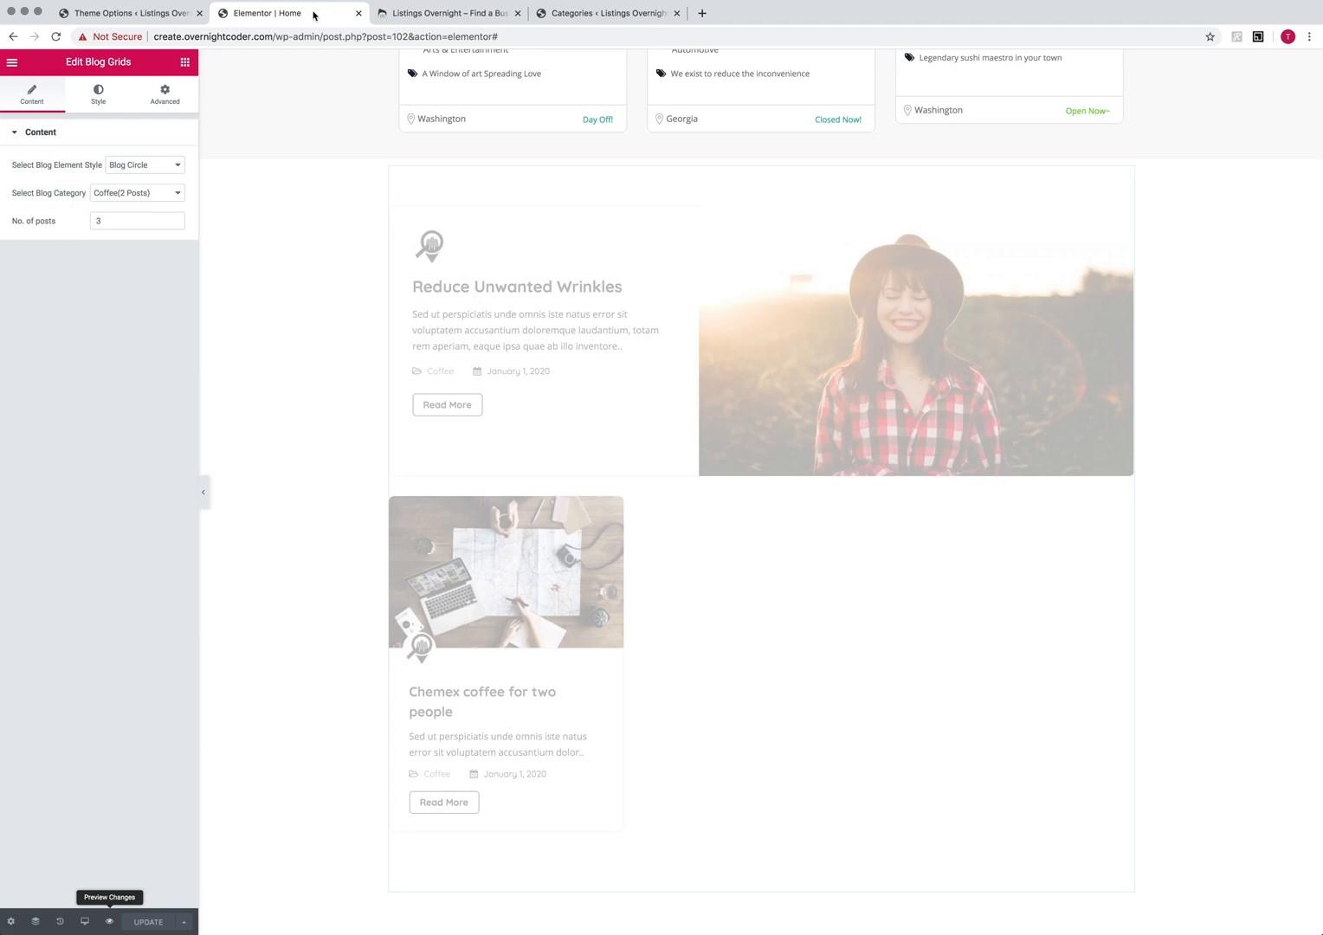
left_click(137, 166)
left_click(136, 142)
left_click(139, 922)
left_click(457, 13)
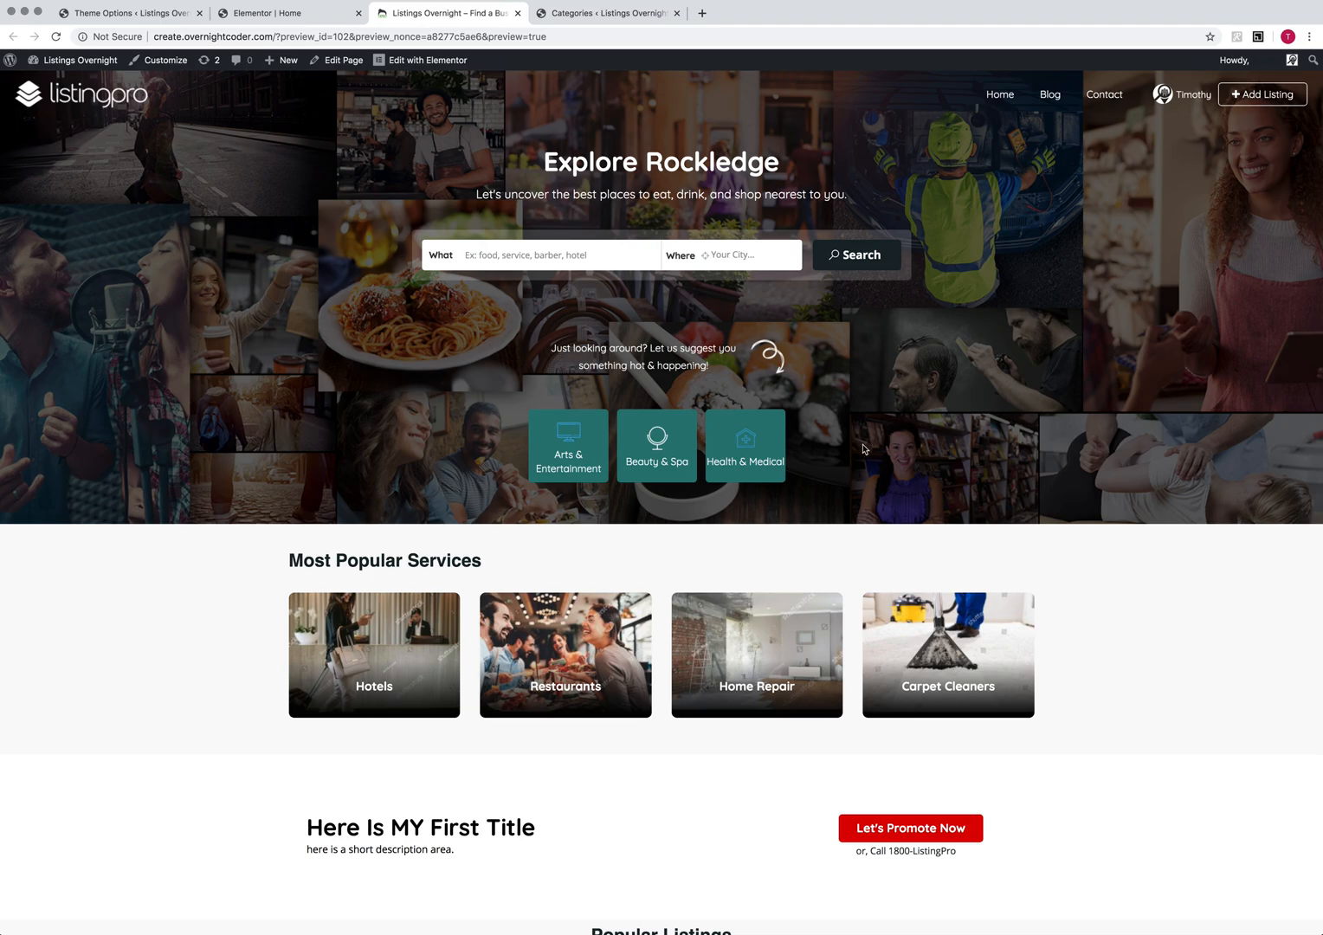
Examine the previewed homepage from the search banner through Most Popular Services, Call To Action and Popular Listings to the blog grid and footer.
scroll(866, 459, "down", 8)
scroll(819, 498, "down", 2)
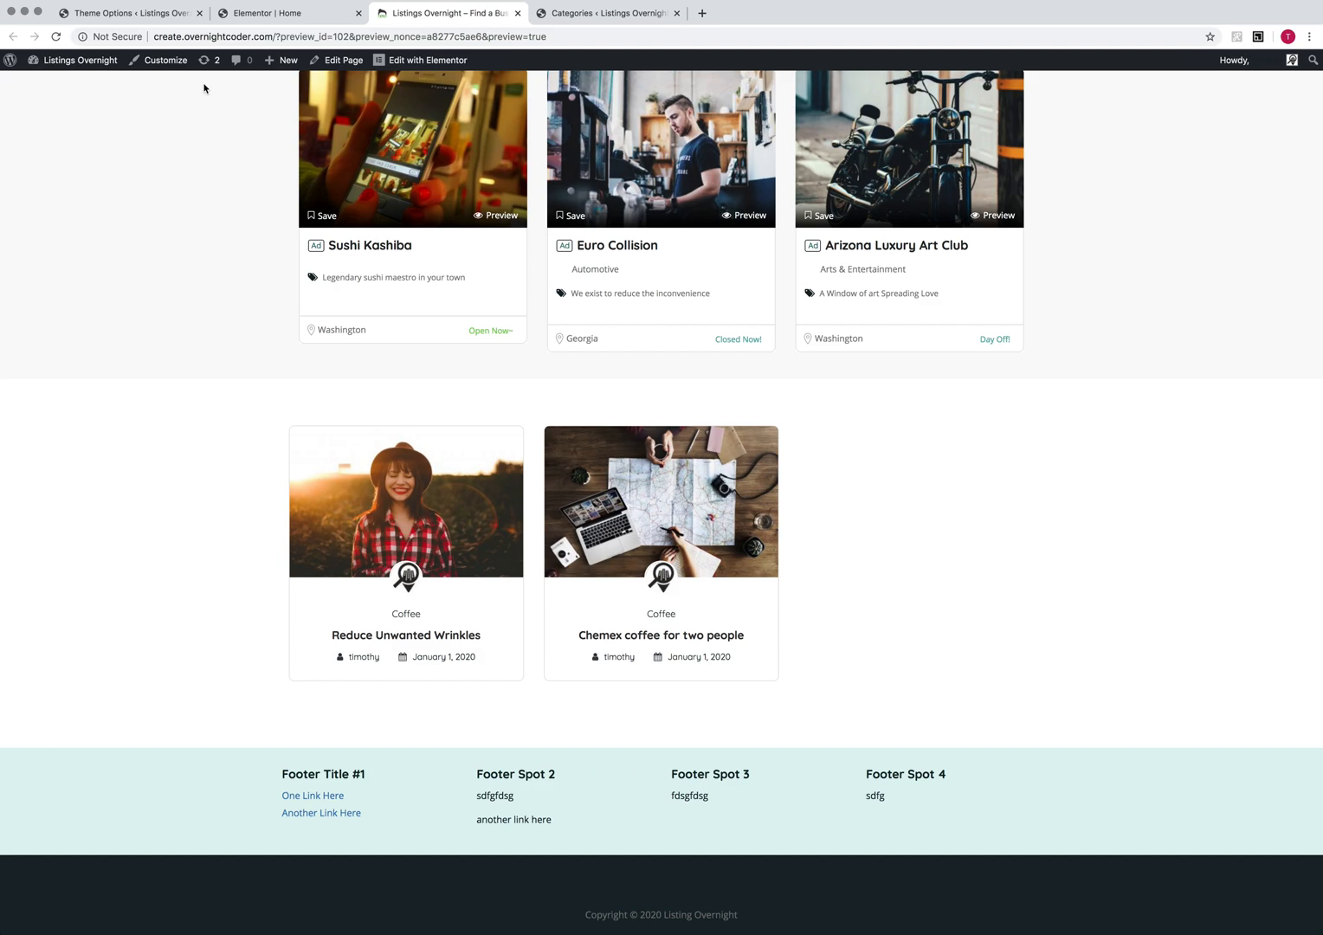
scroll(564, 288, "up", 10)
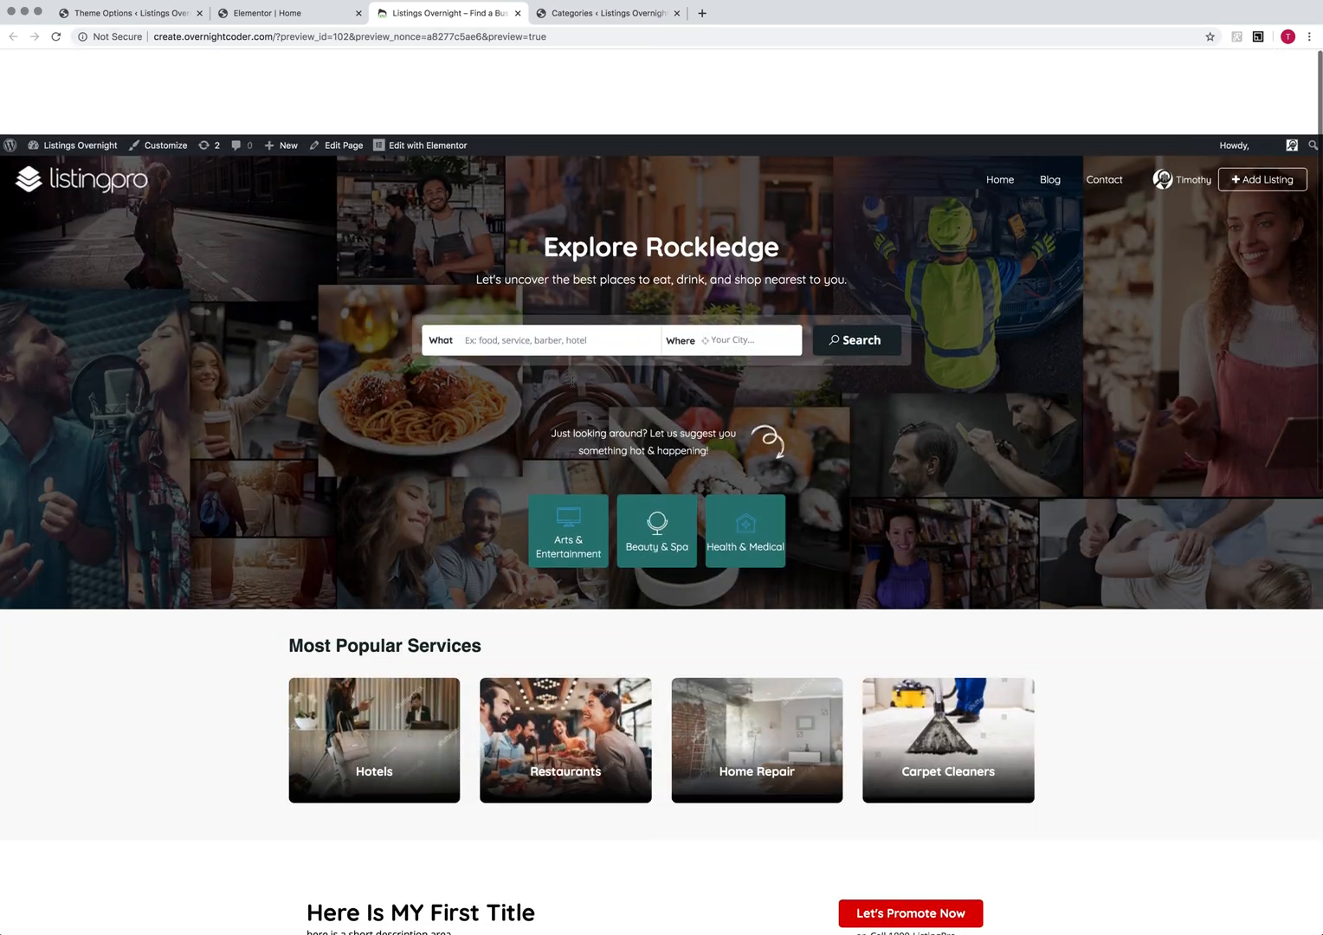
scroll(573, 381, "down", 10)
scroll(572, 381, "down", 1)
scroll(574, 379, "up", 6)
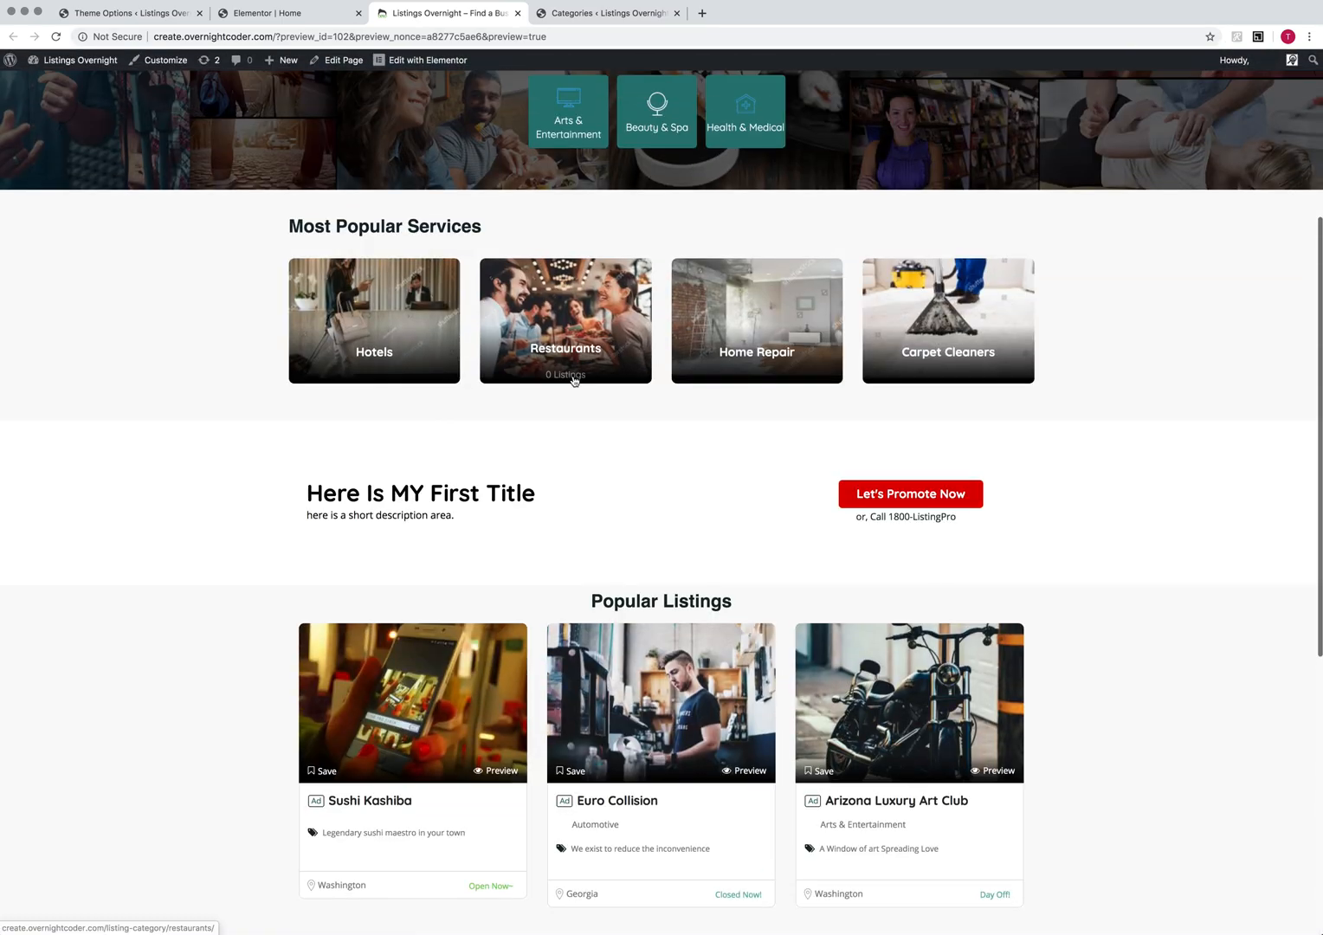
scroll(780, 679, "down", 4)
scroll(783, 667, "up", 7)
scroll(788, 661, "down", 5)
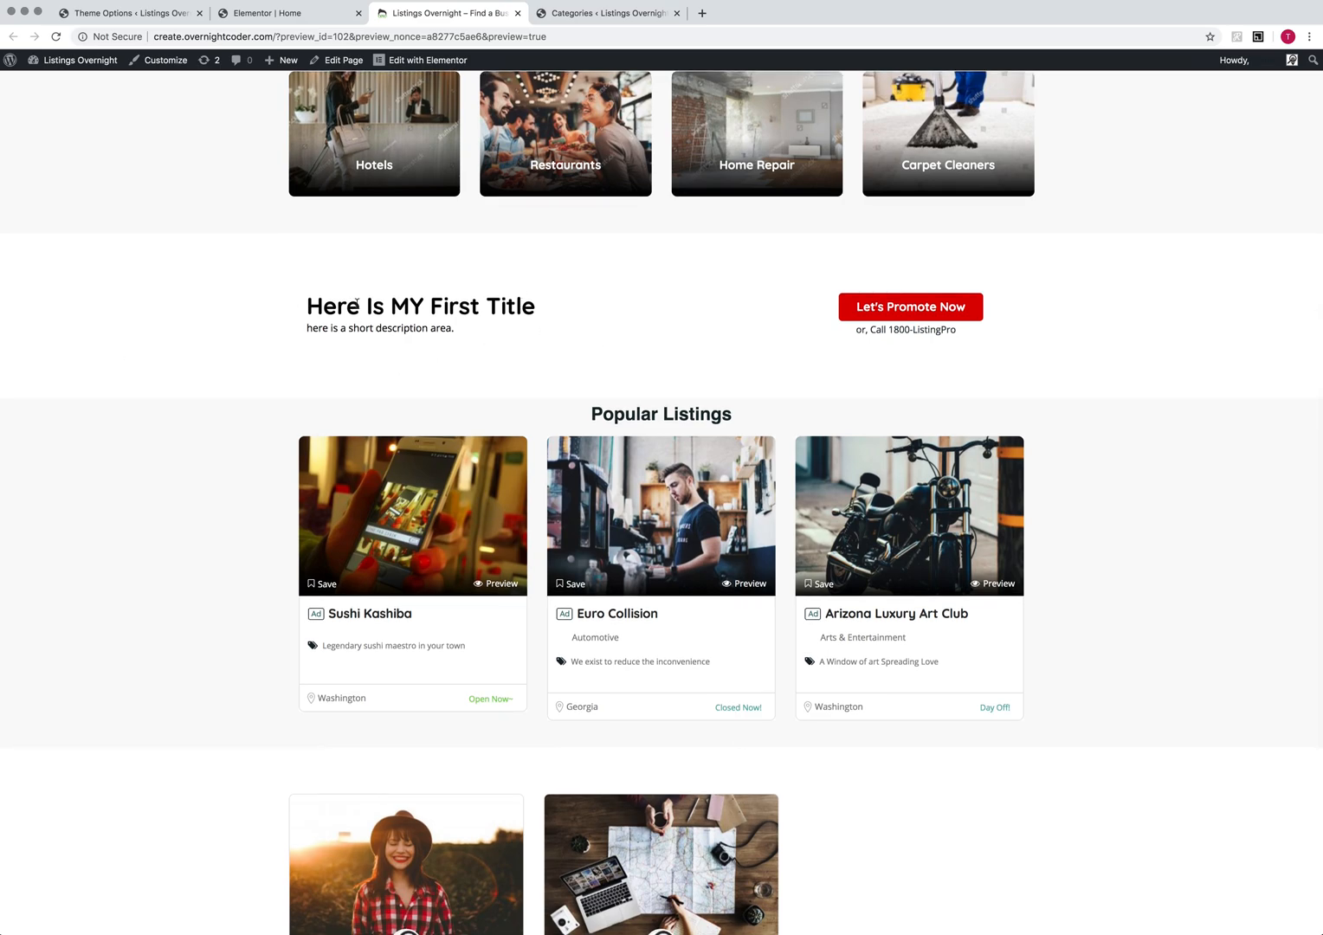
Try the Call To Action's Let's Promote Now button and open the signed-in account's listing author dashboard from the homepage header.
left_click(908, 309)
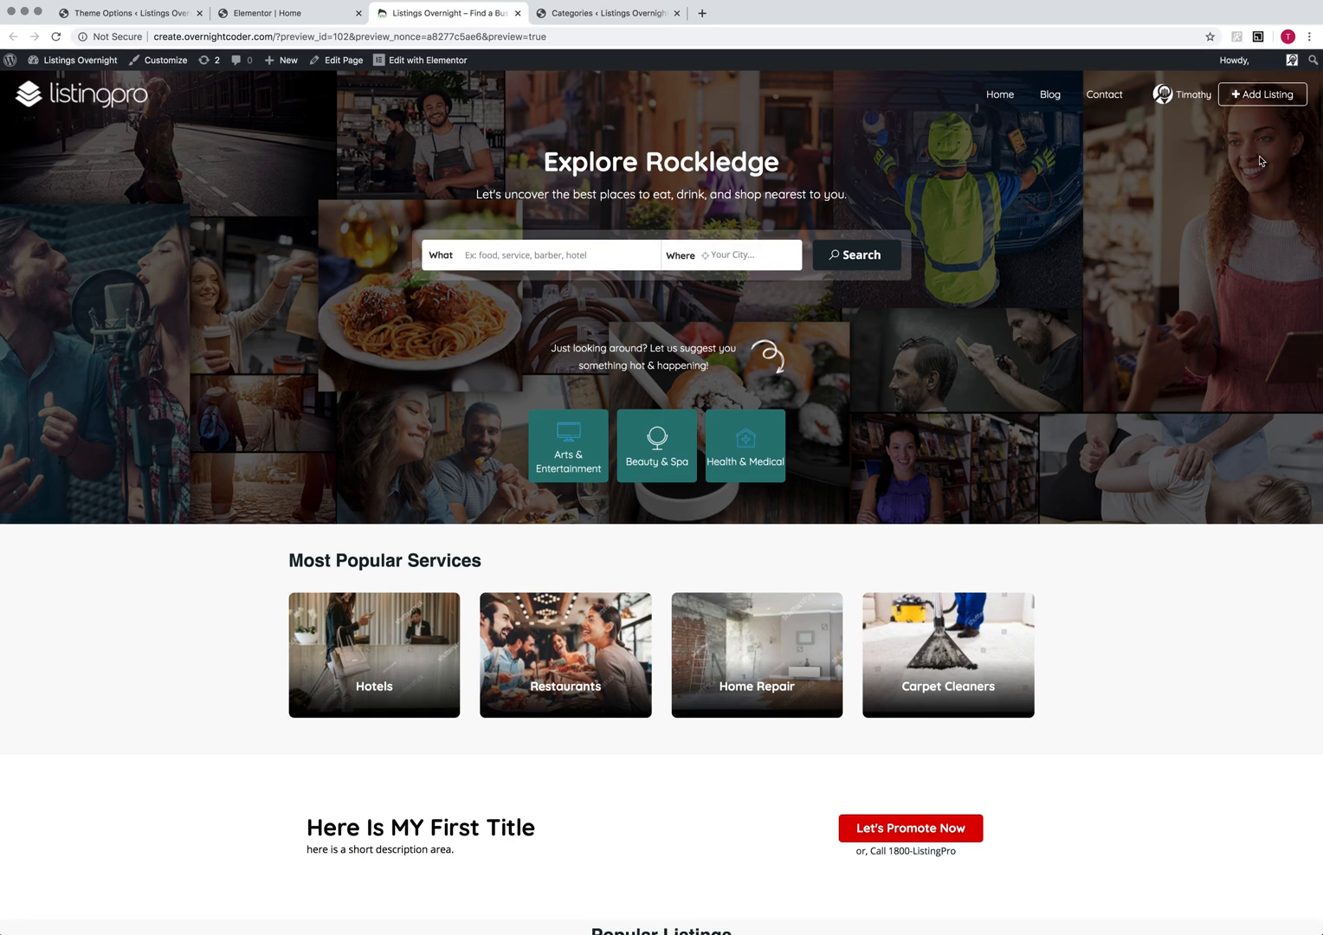
mouse_move(1193, 97)
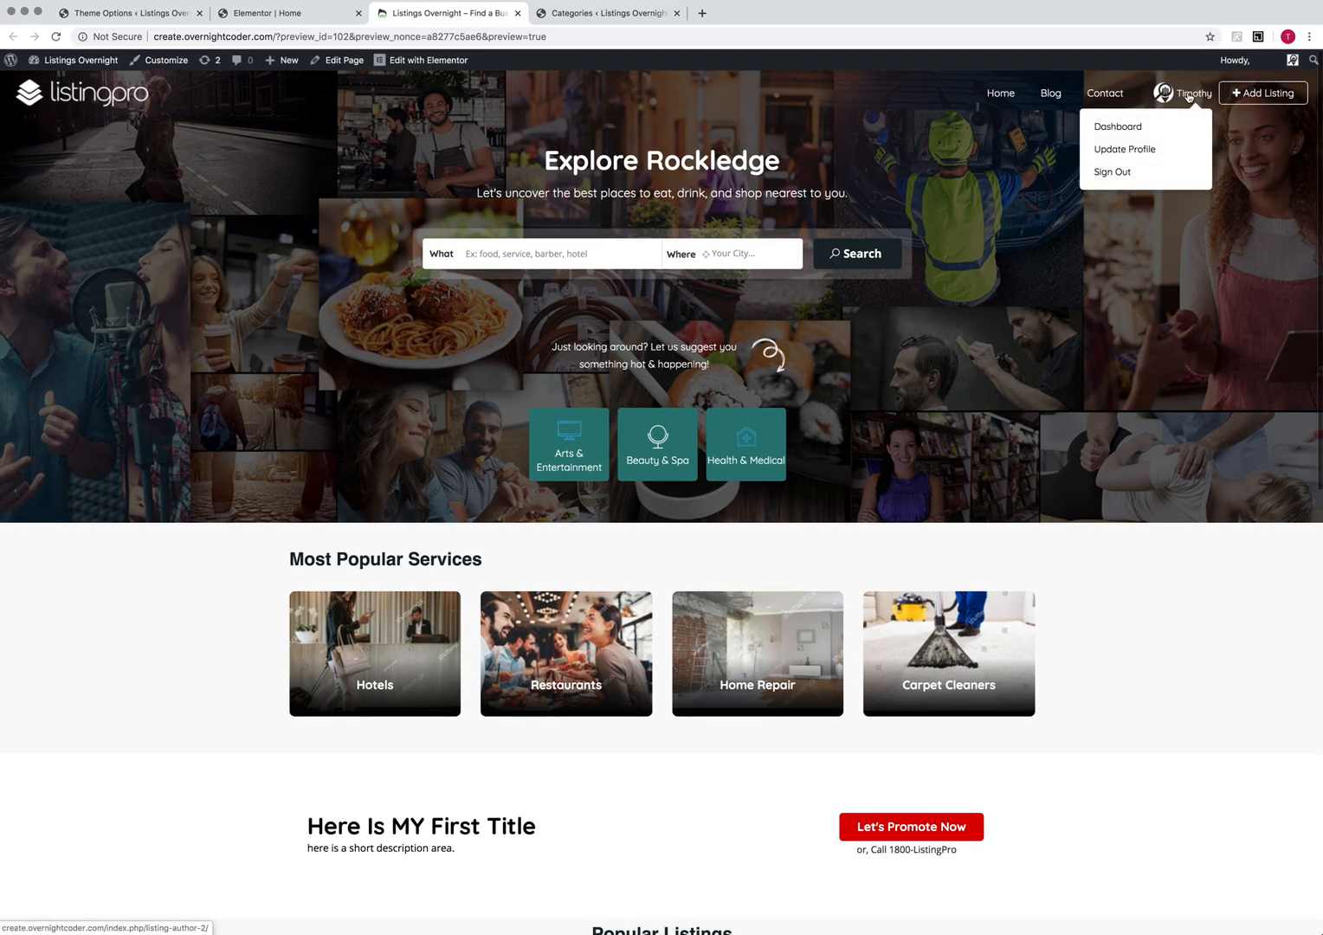
scroll(1188, 95, "down", 1)
left_click(1186, 94)
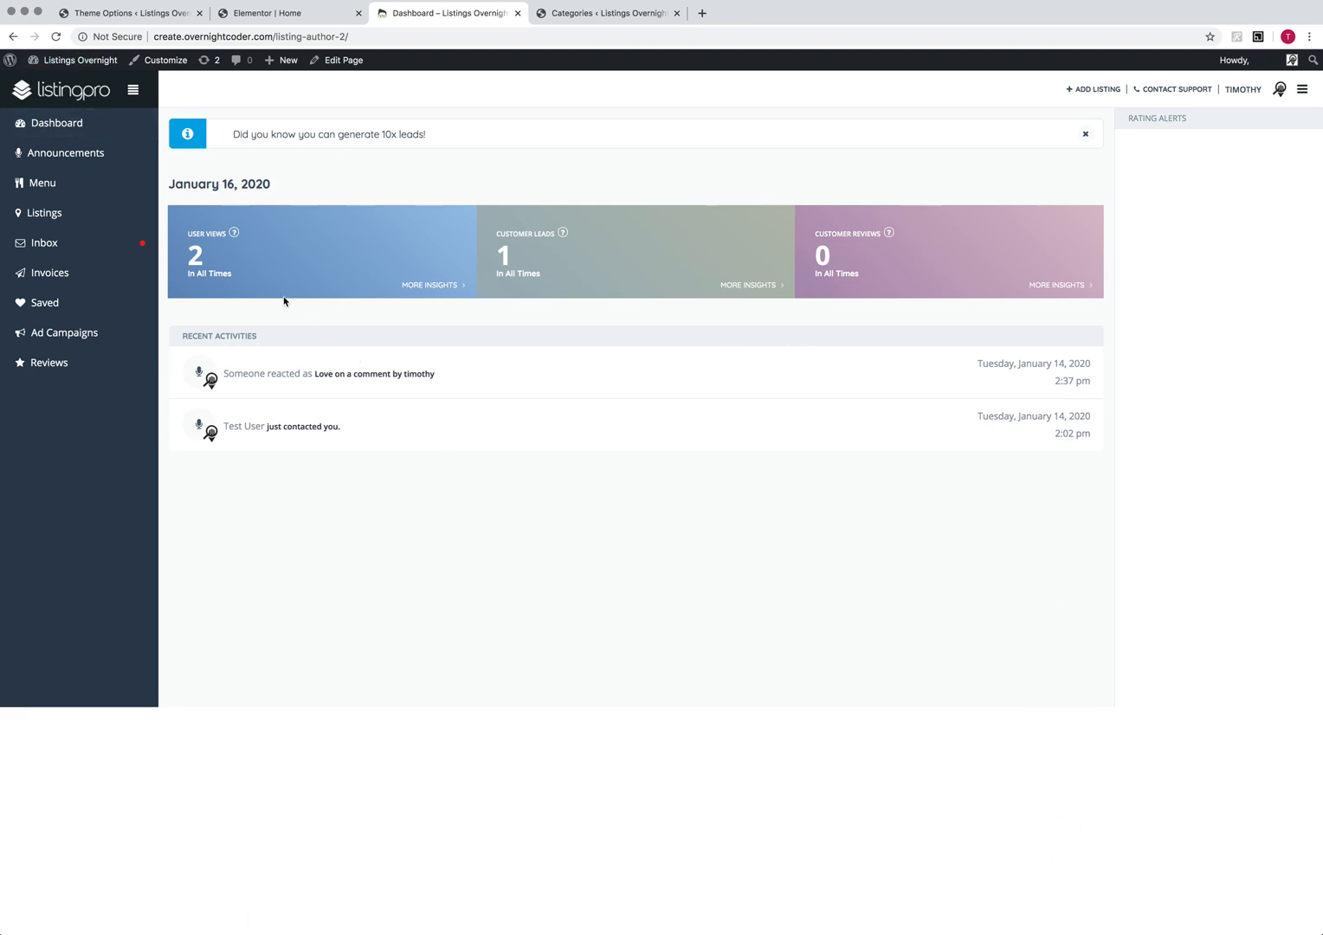
Review the author dashboard's overview, Announcements, Menu and Listings pages, including the actions offered for the Arizona Luxury Art Club listing.
left_click(83, 125)
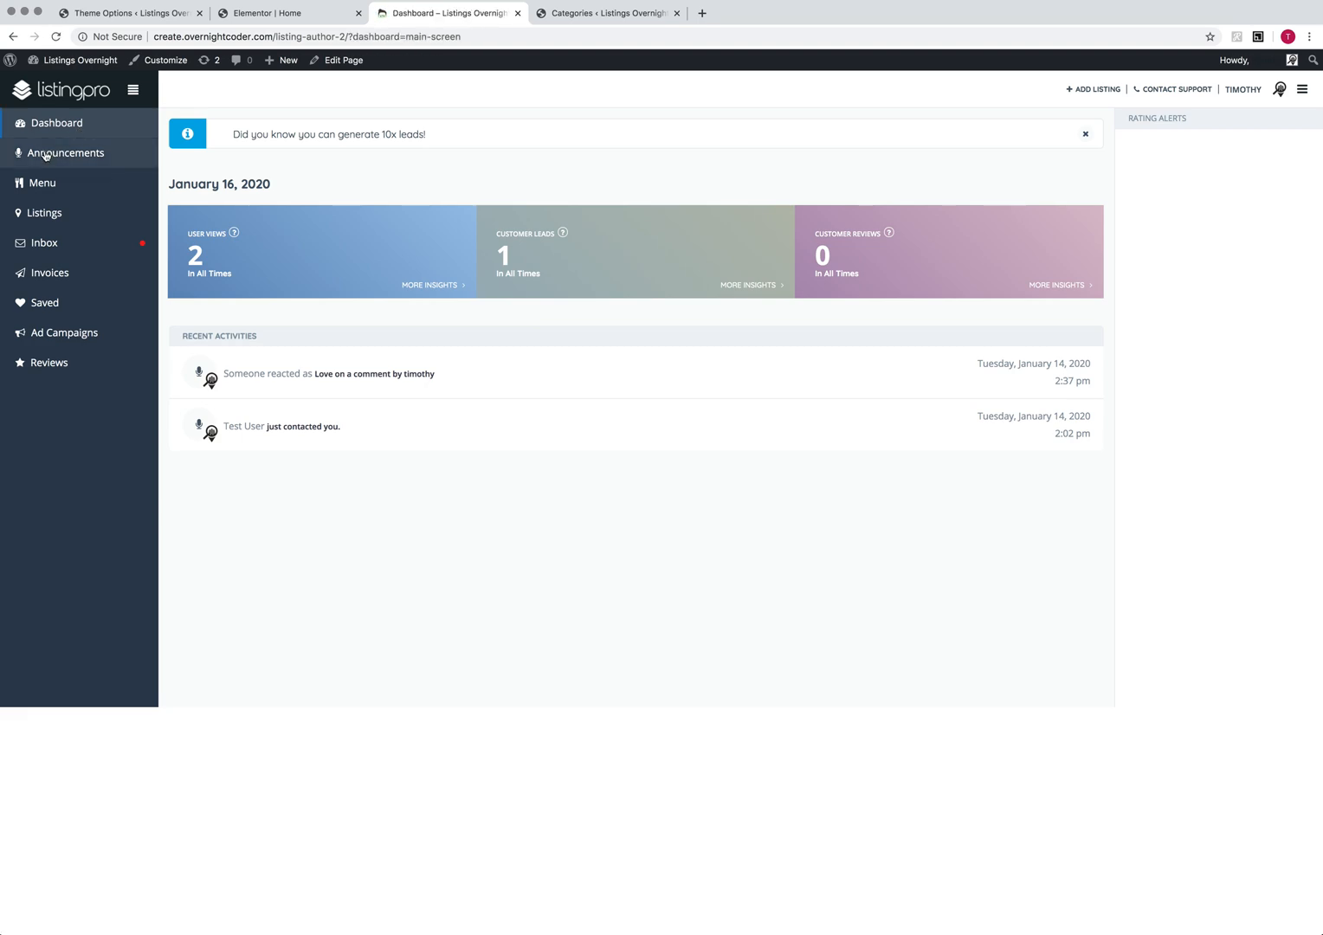
left_click(54, 155)
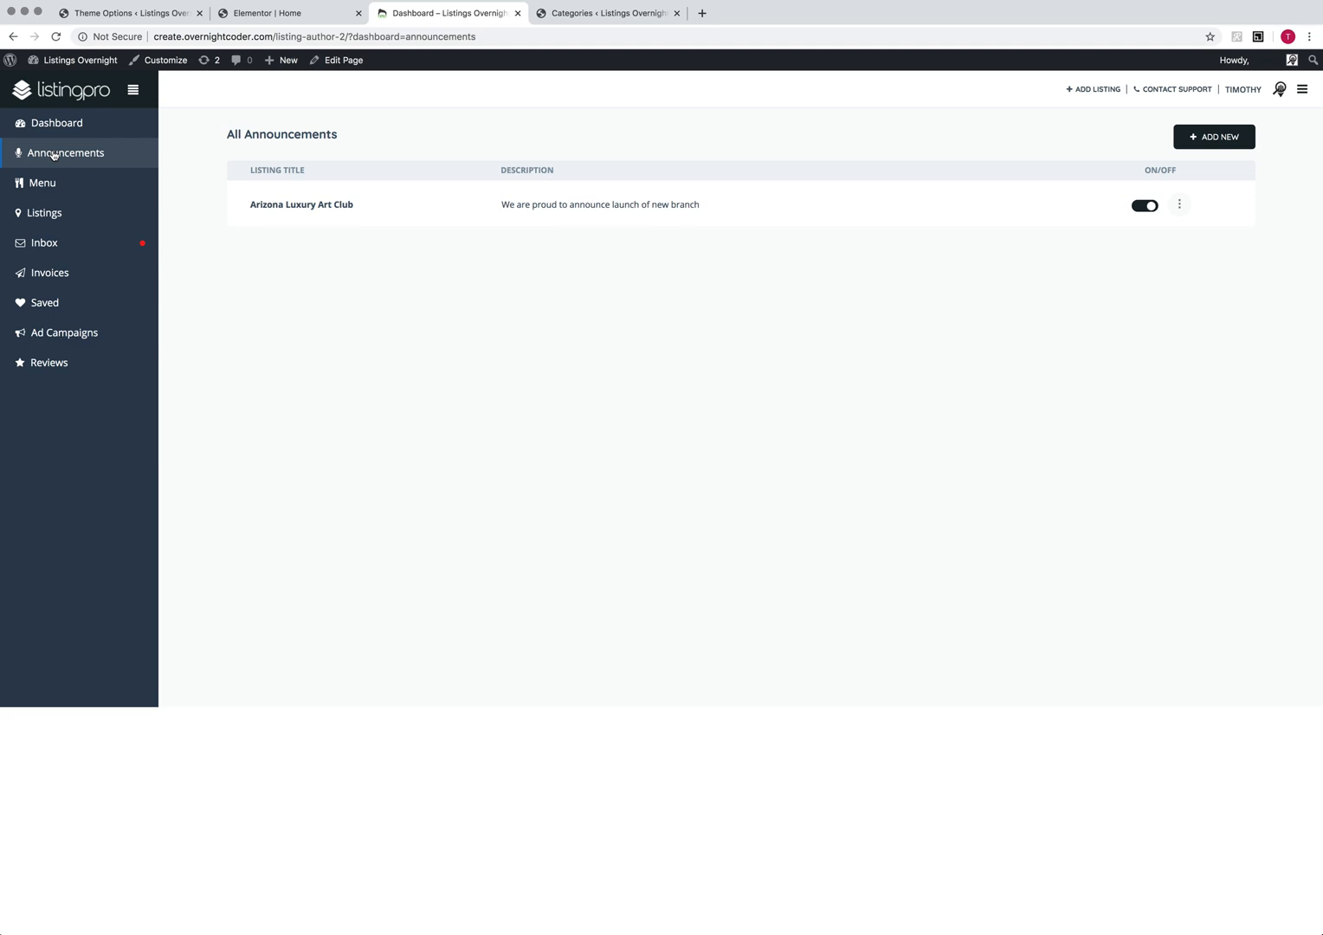
left_click(53, 190)
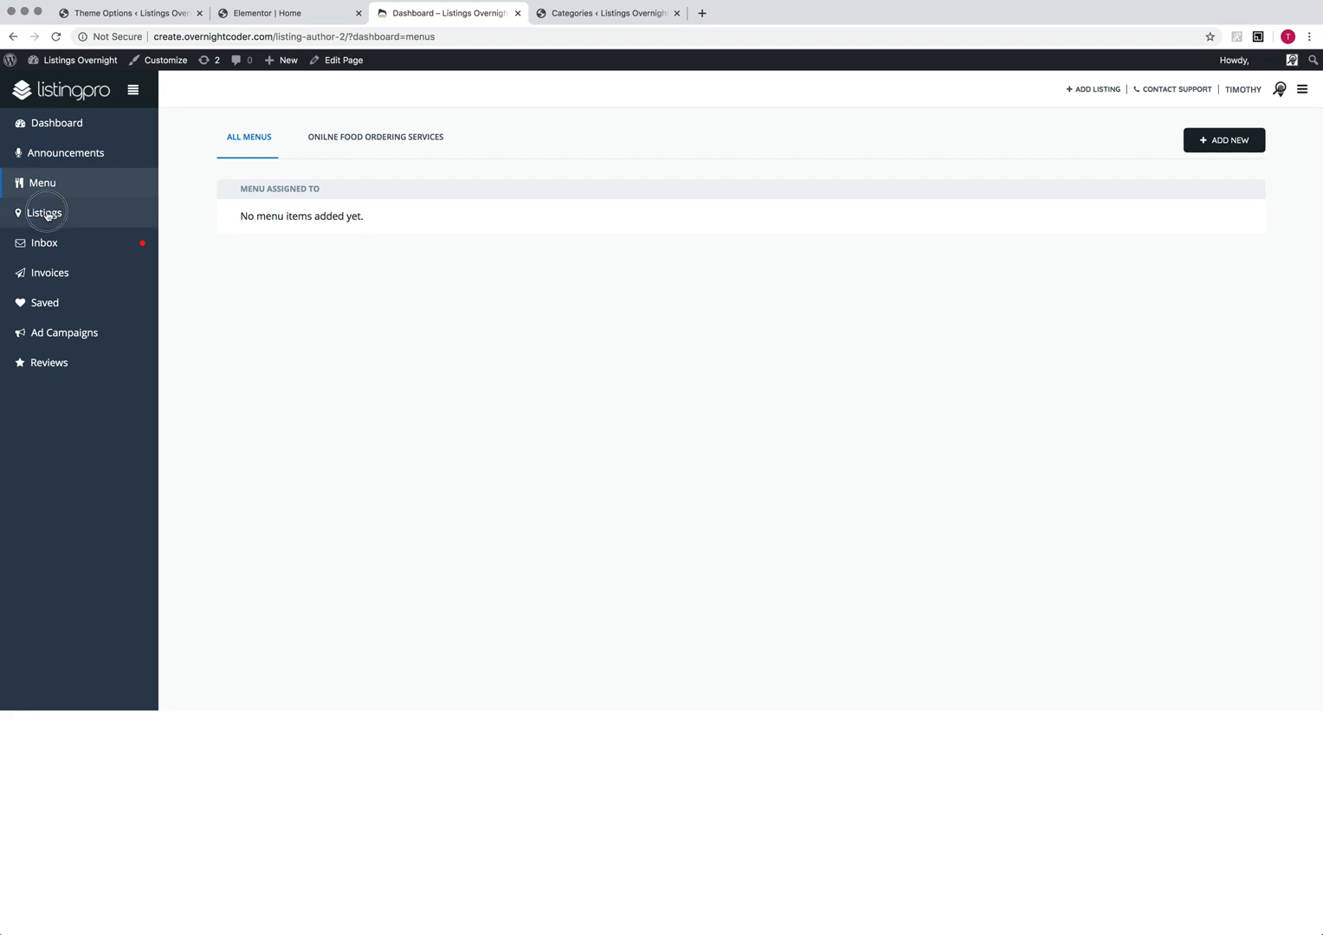
left_click(49, 216)
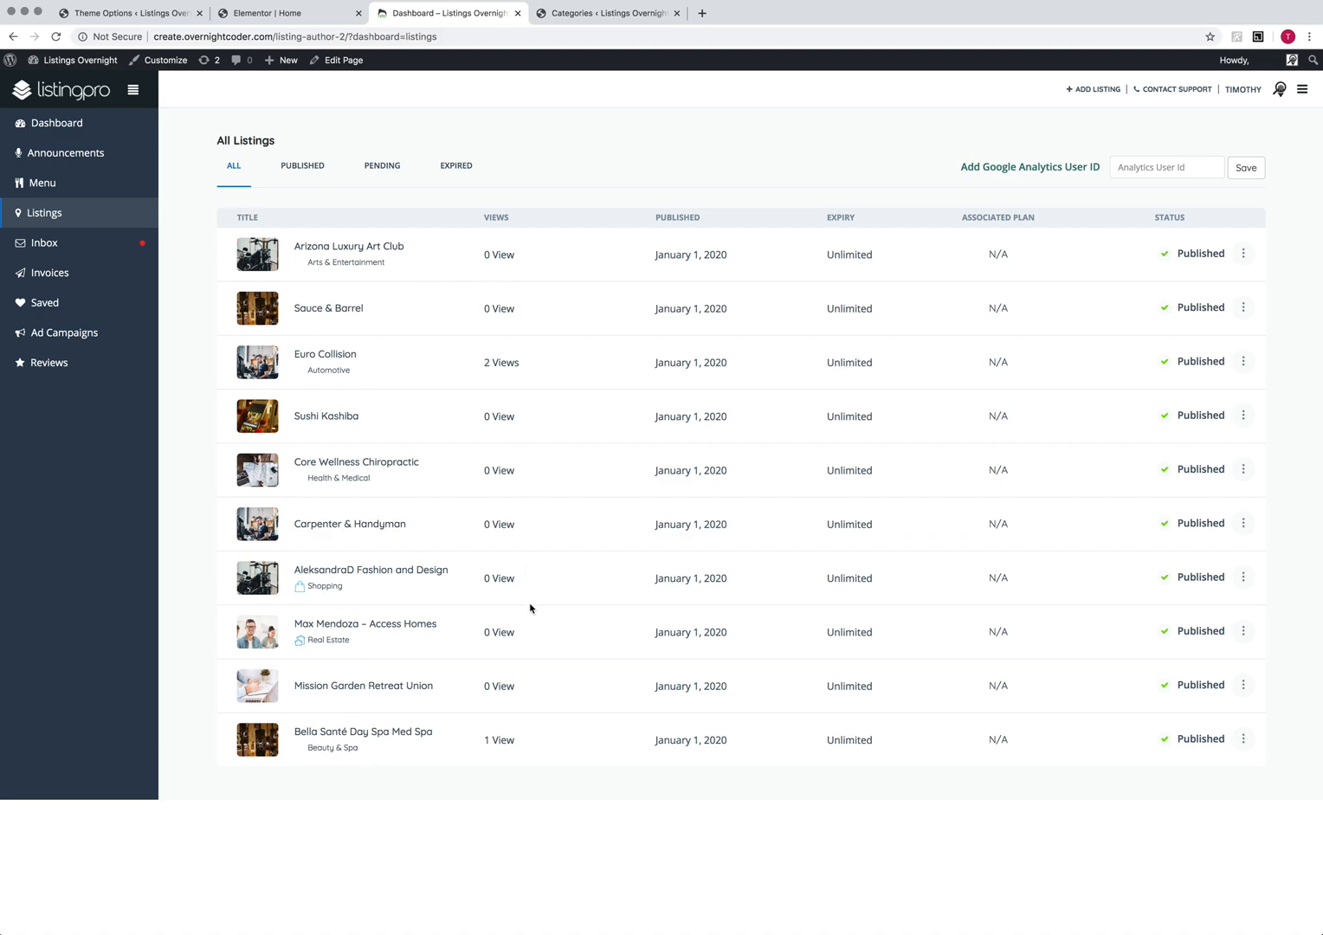
left_click(1242, 256)
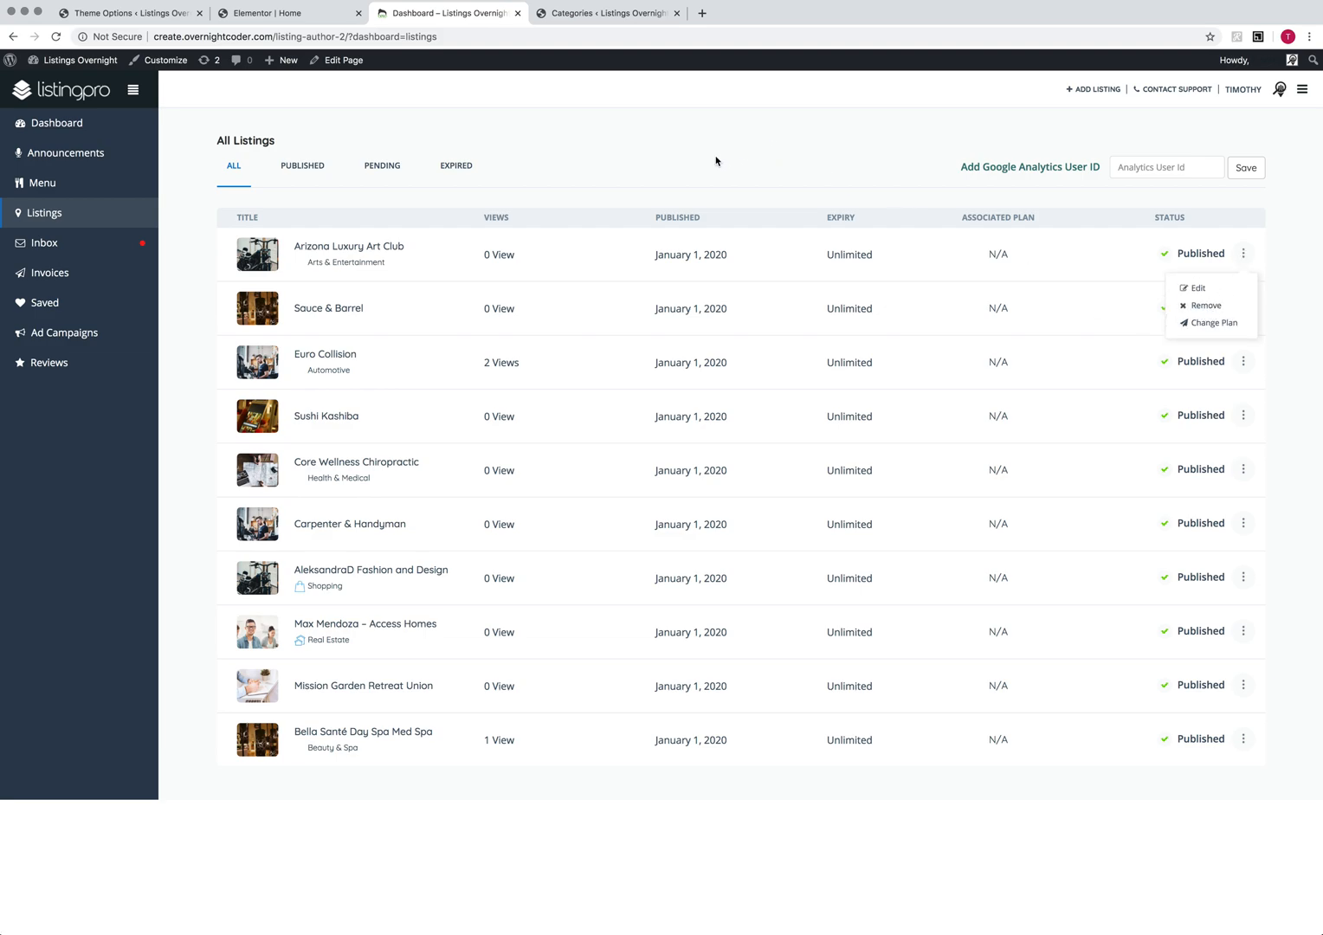
Look through the author dashboard's Inbox, Invoices and Saved pages.
left_click(78, 251)
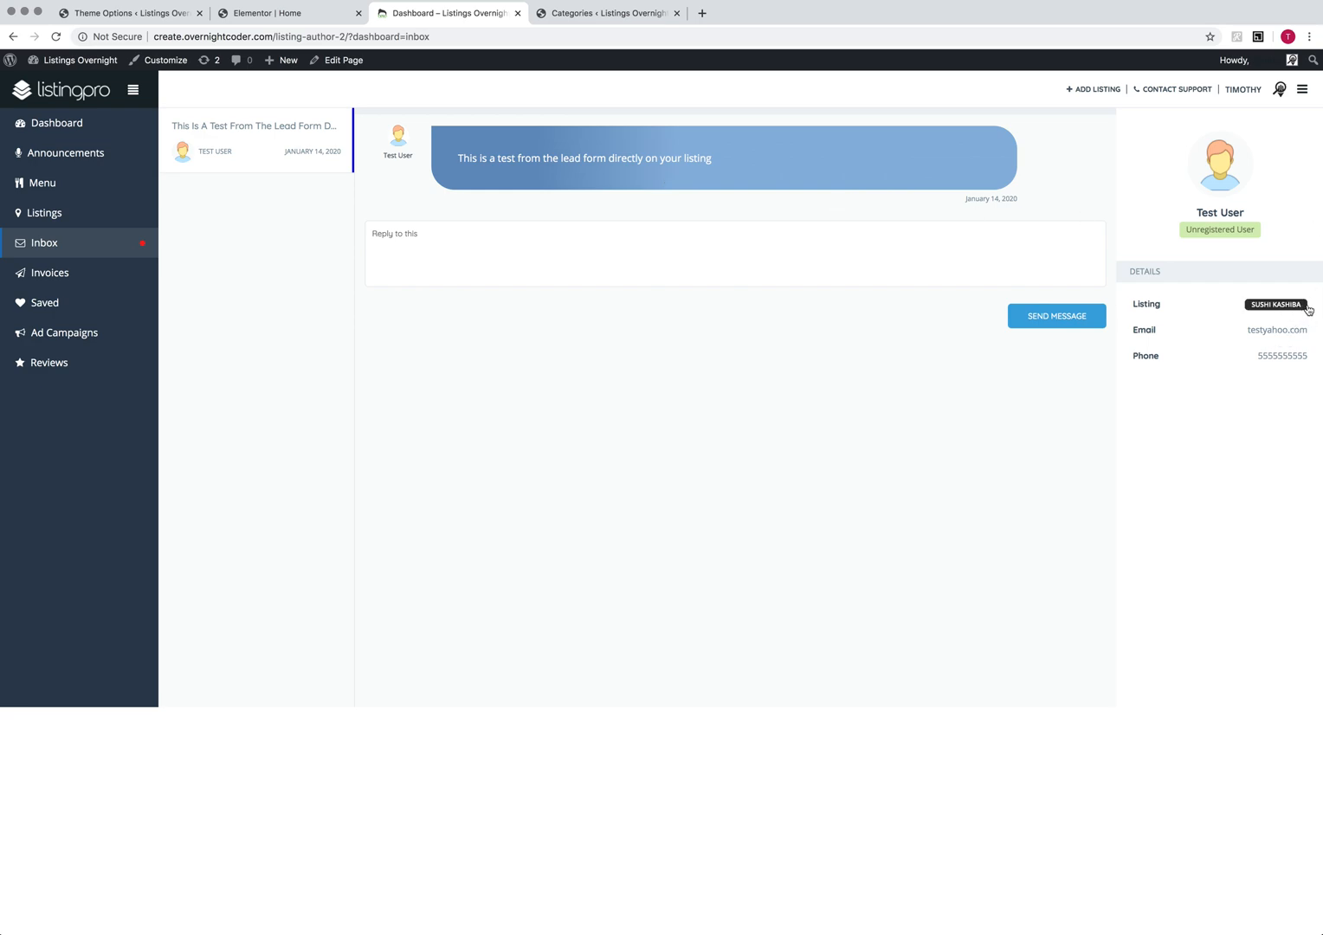
left_click(35, 274)
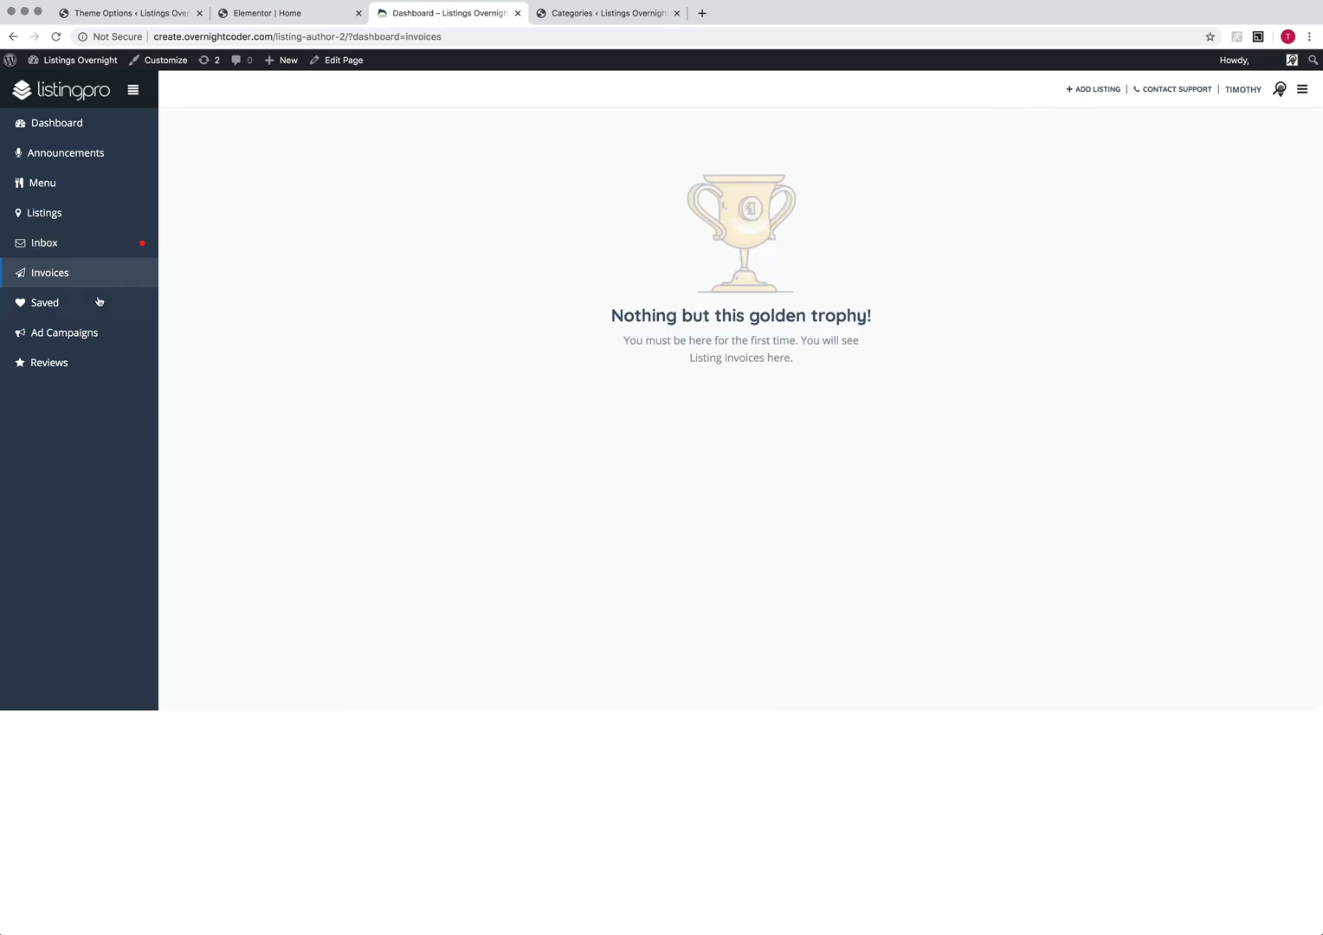
left_click(62, 305)
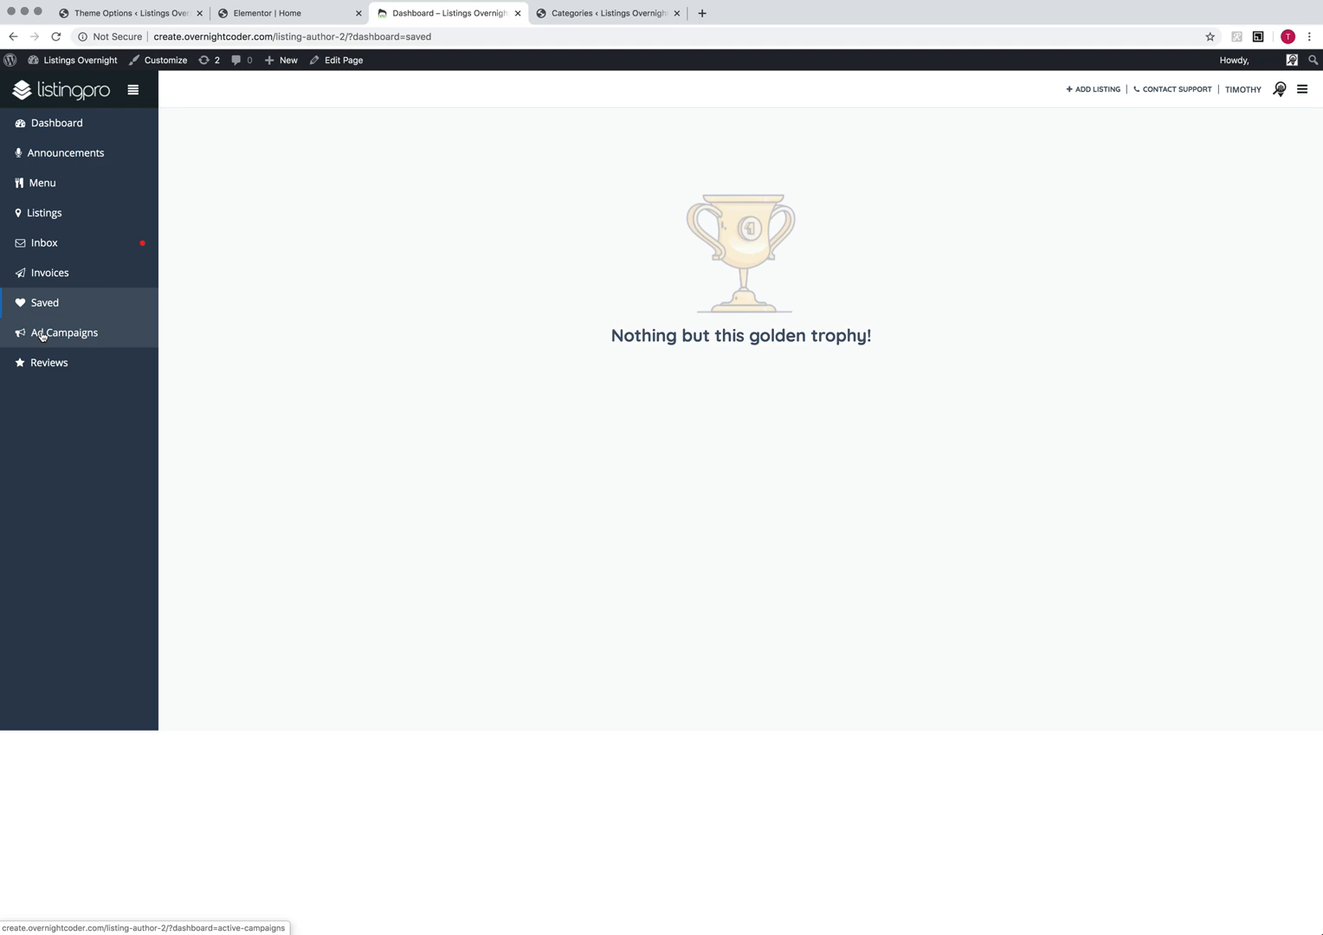
Open a new ad campaign form from Ad Campaigns and examine its listing choices and campaign days field.
left_click(41, 336)
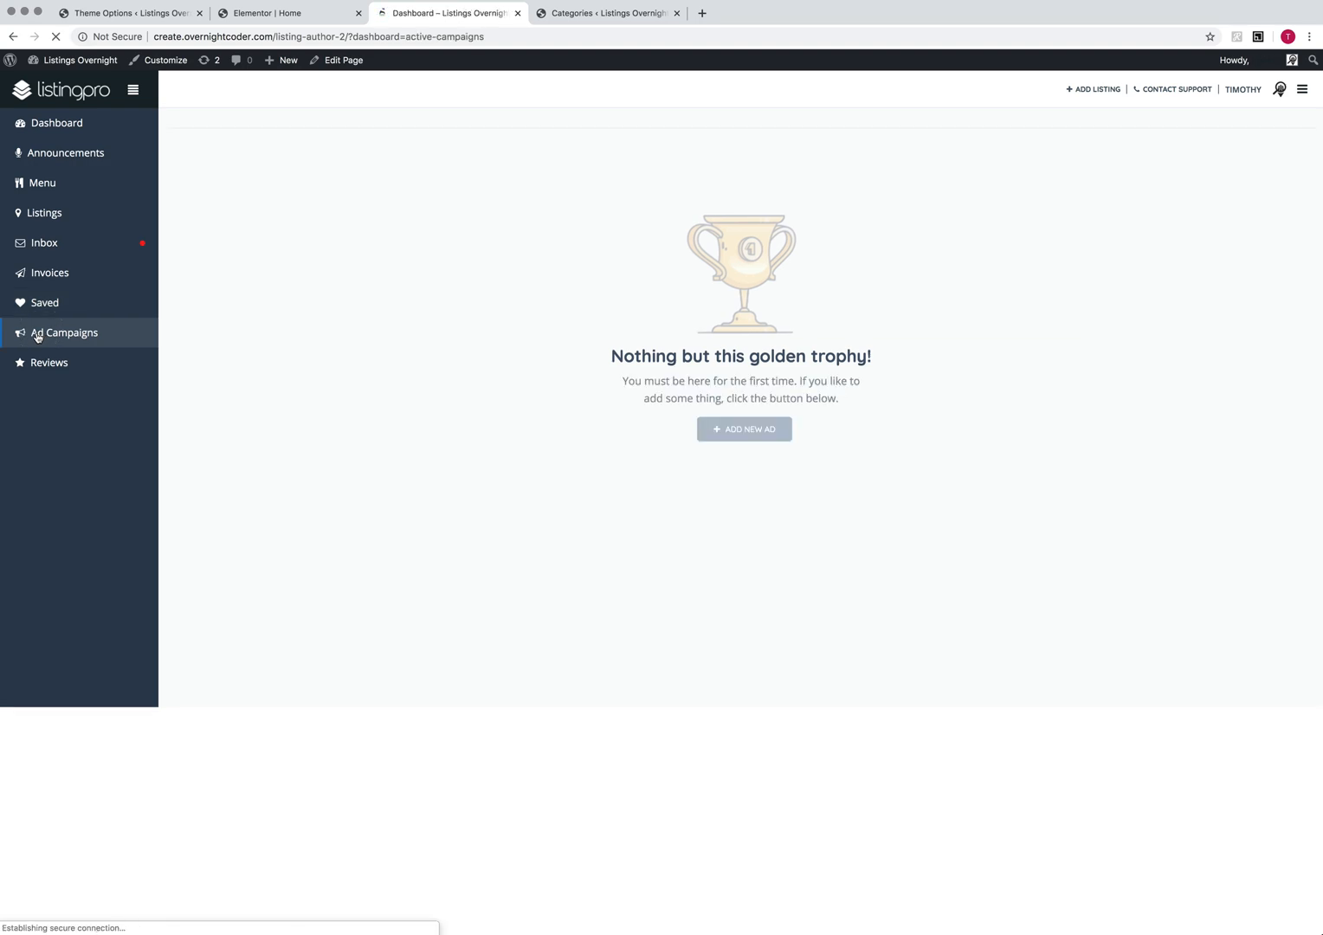
left_click(770, 437)
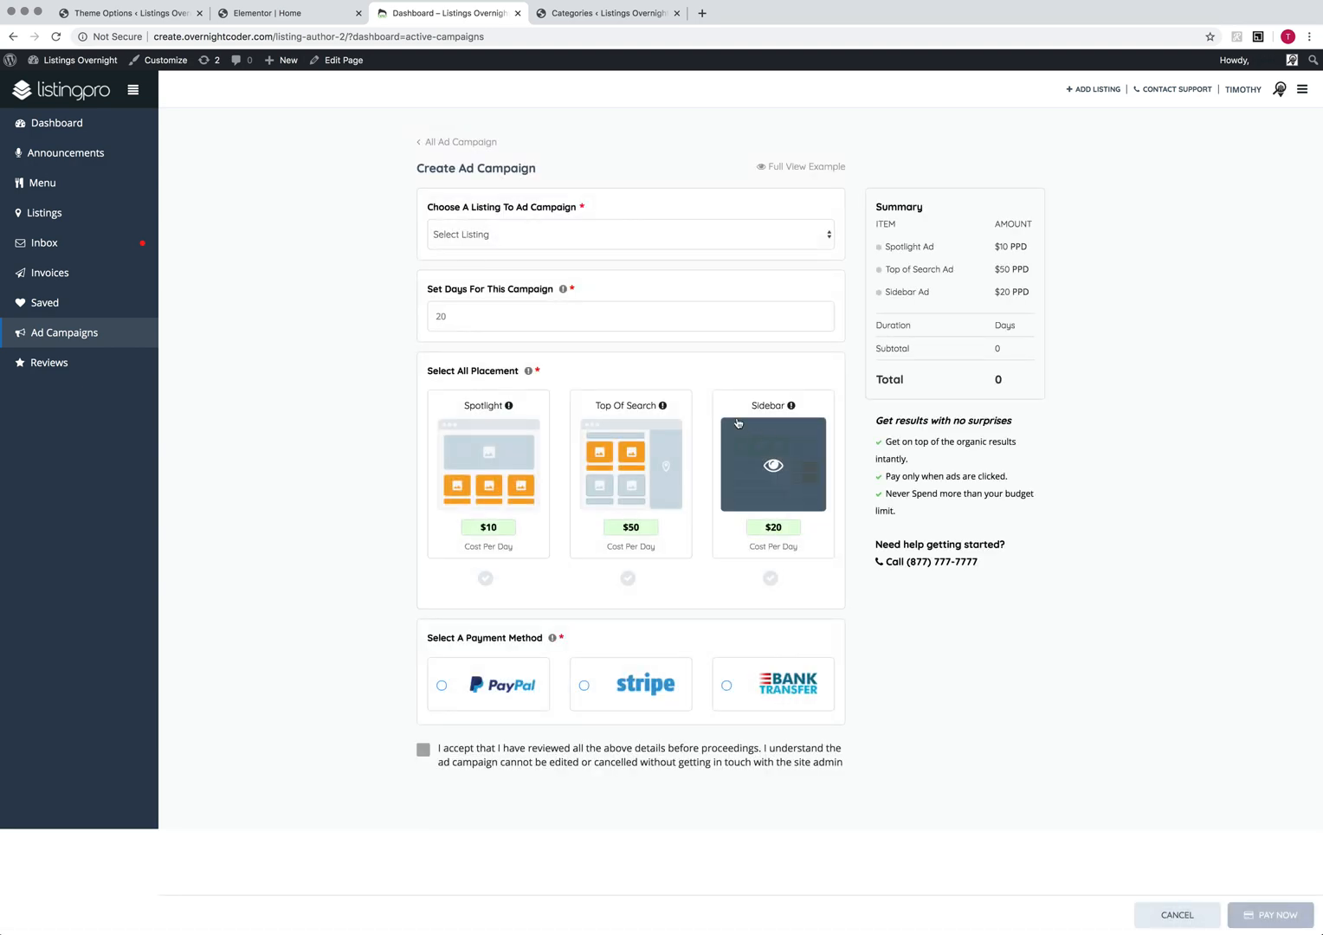
left_click(556, 243)
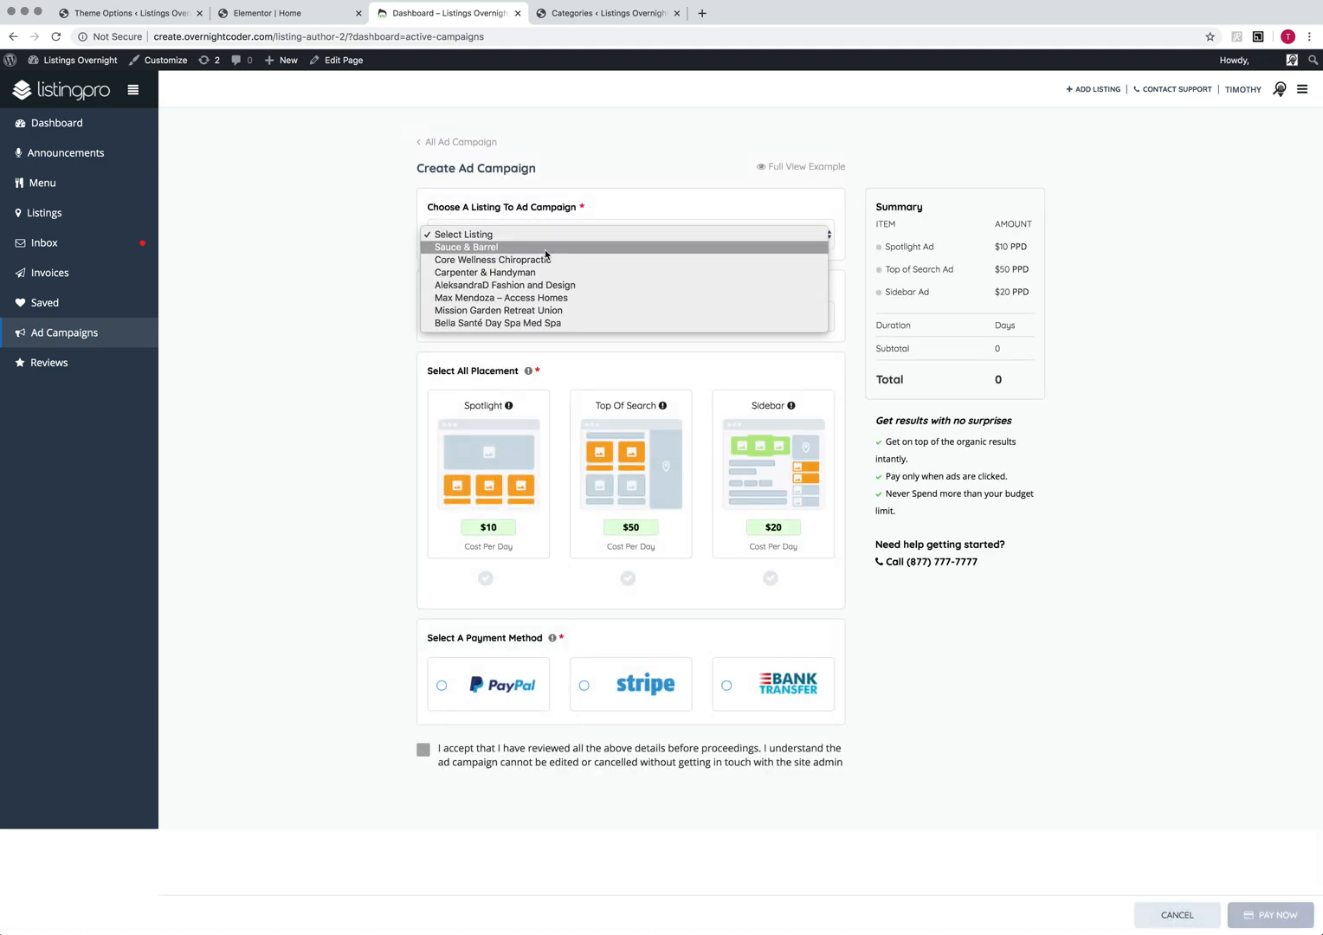
left_click(627, 219)
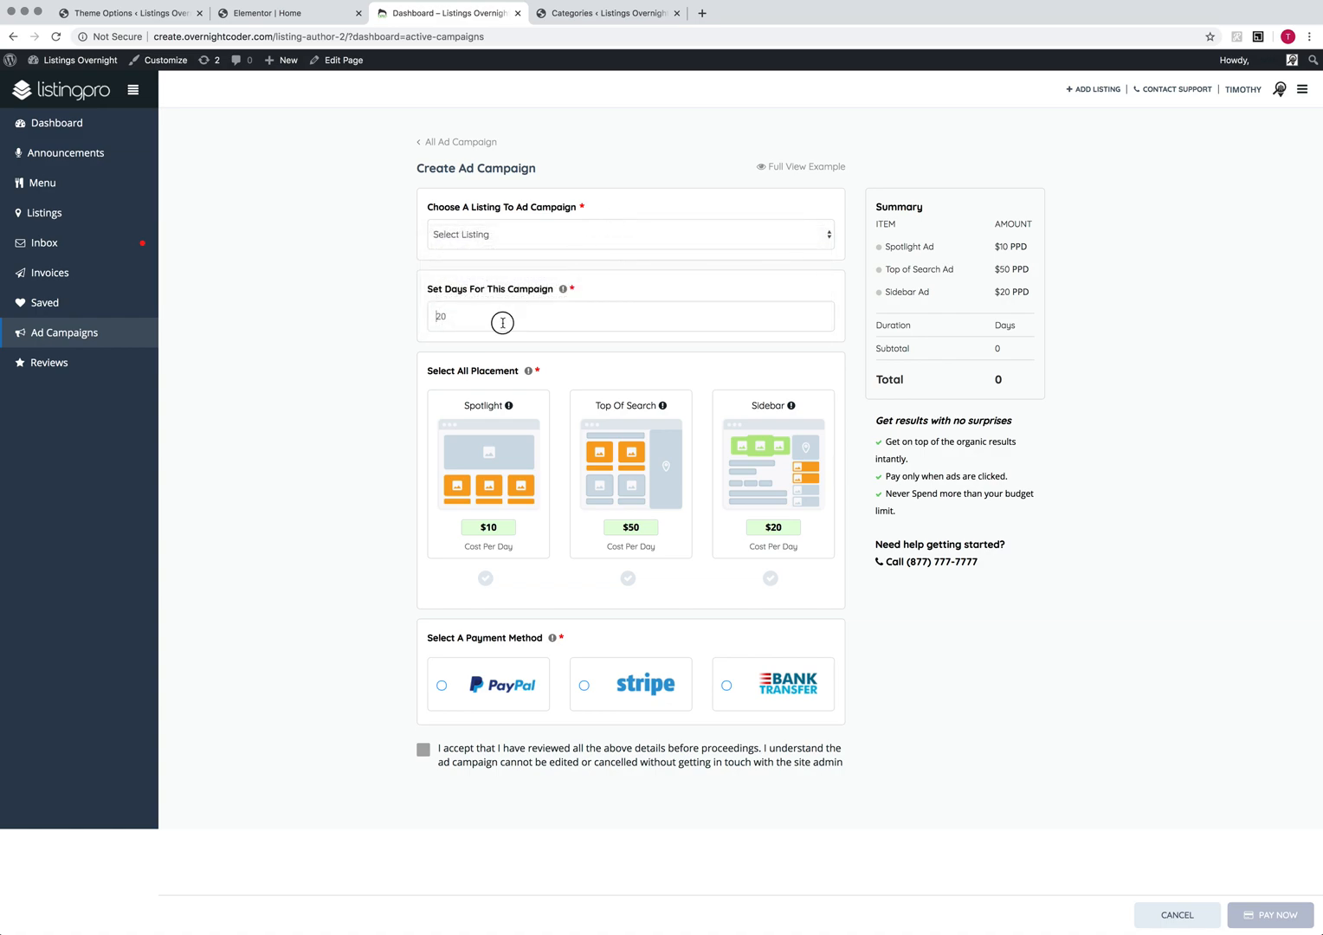
left_click(436, 320)
Open the author dashboard's Reviews page and examine all the posted reviews and replies.
left_click(76, 362)
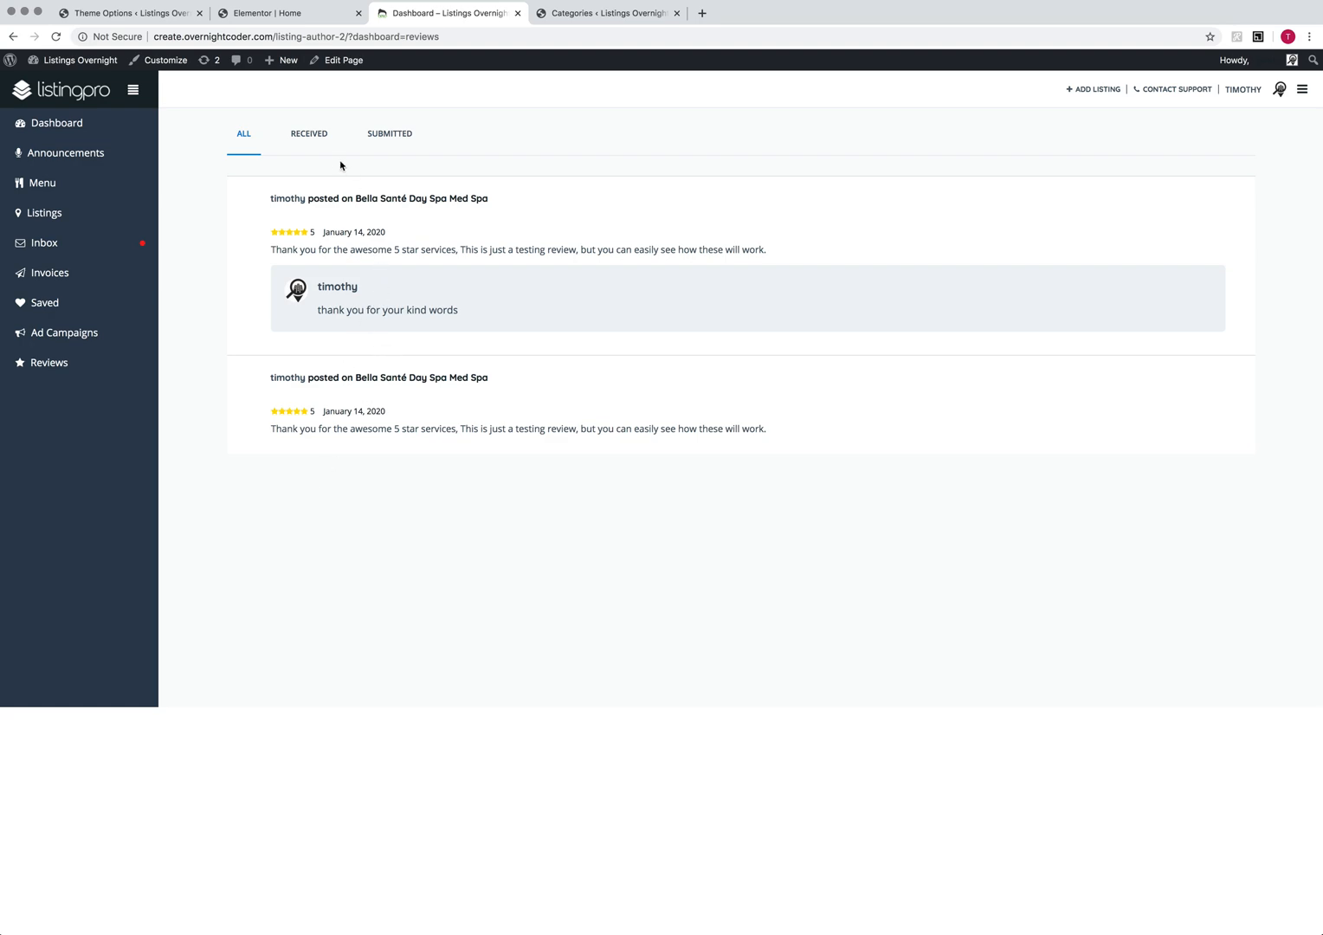
scroll(468, 310, "down", 1)
scroll(468, 310, "up", 2)
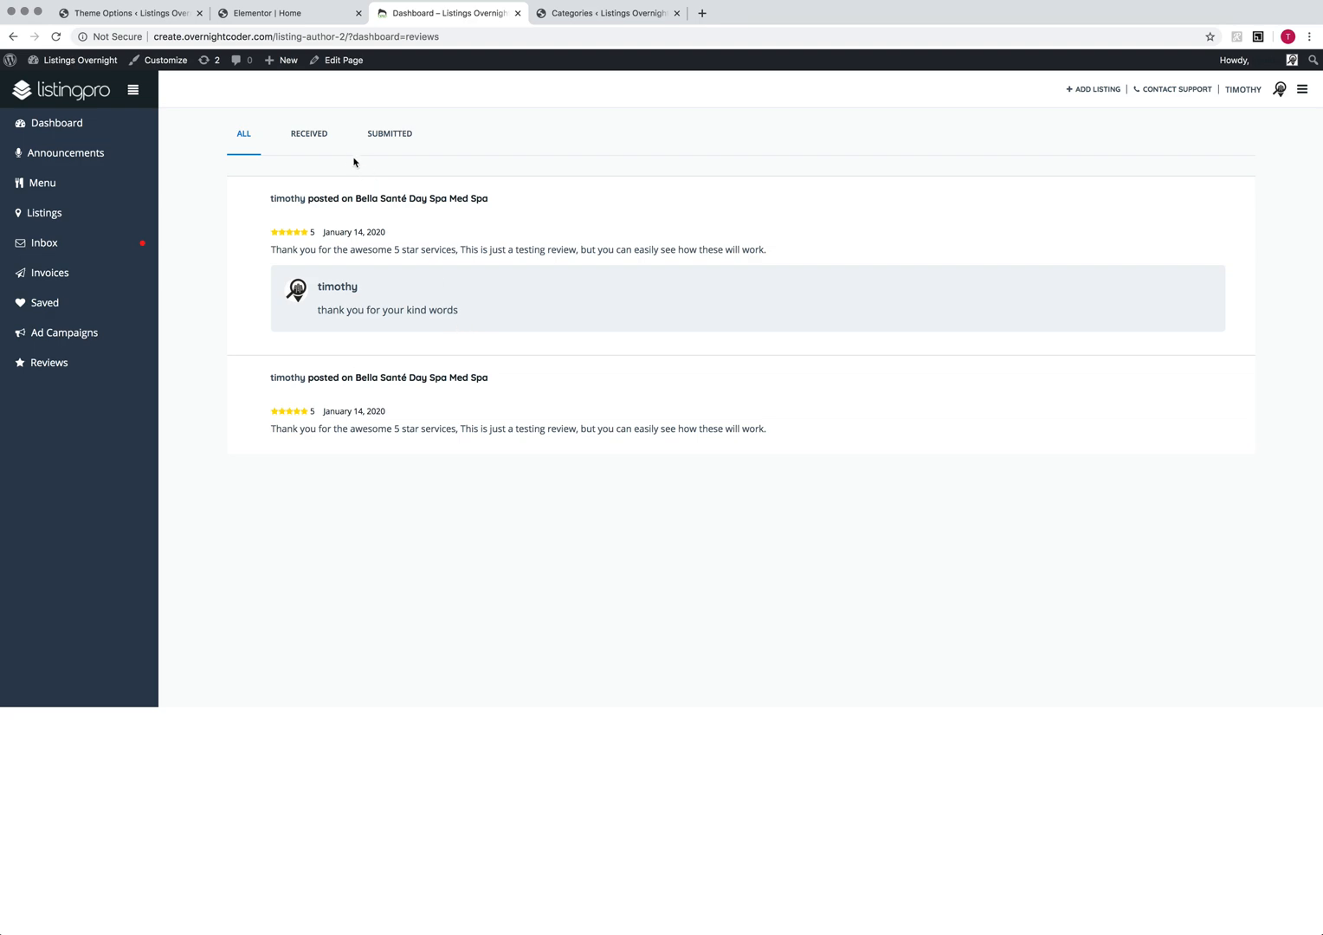